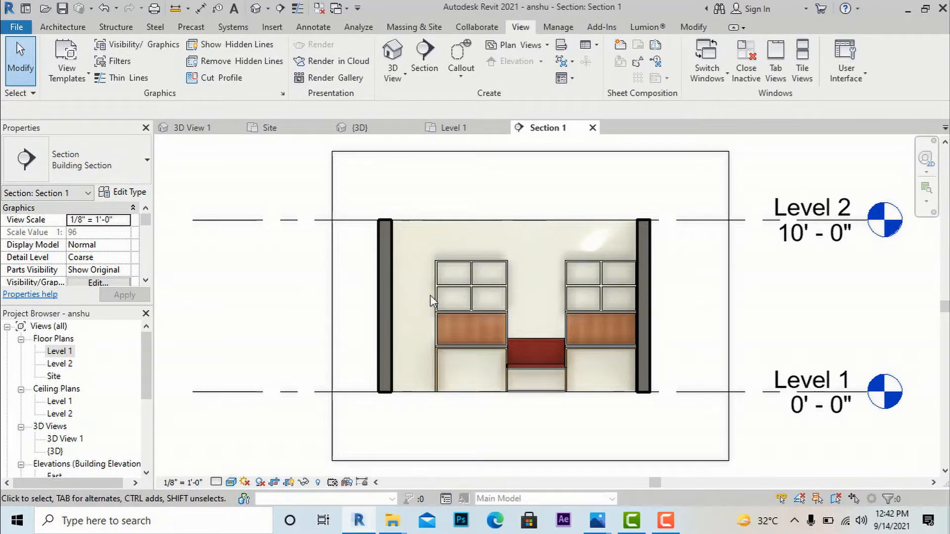
- Start an in-place model component in the Generic Models category, keeping the default name
{"action": "left_click", "coordinate": [72, 27]}
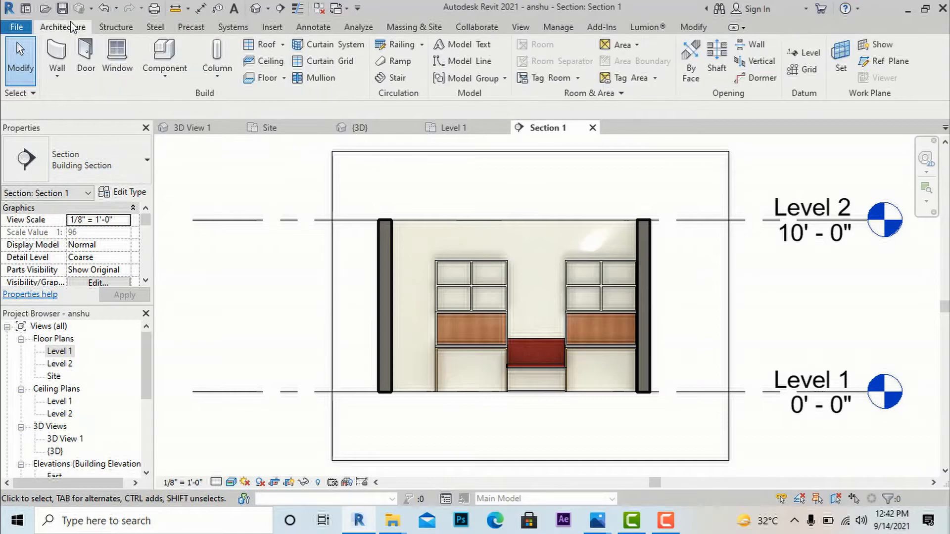
{"action": "left_click", "coordinate": [168, 79]}
{"action": "left_click", "coordinate": [184, 133]}
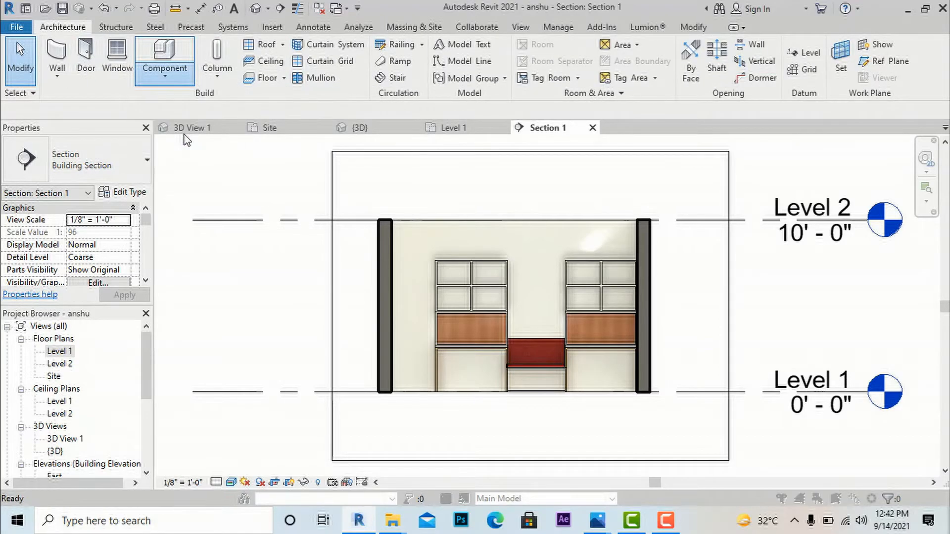
{"action": "scroll", "coordinate": [466, 231], "scroll_direction": "down", "scroll_amount": 3}
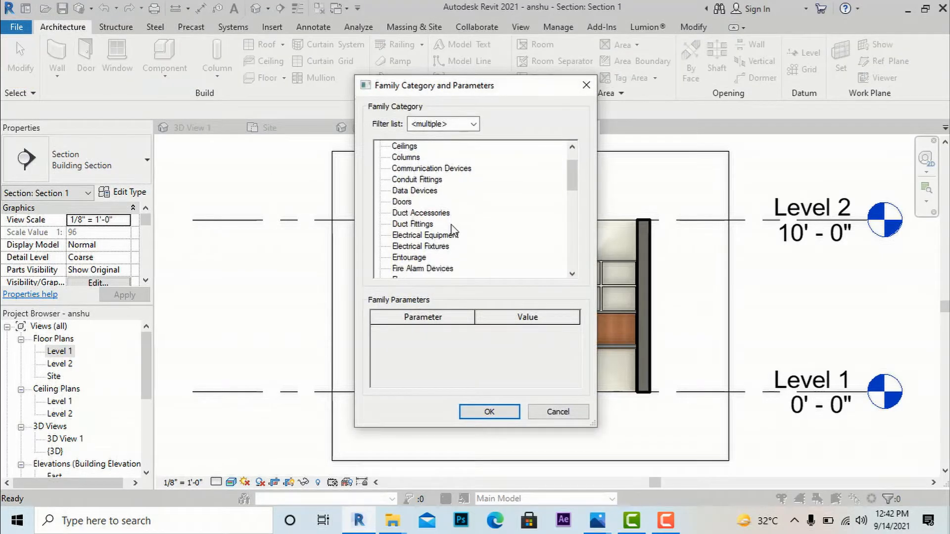
{"action": "left_click", "coordinate": [425, 258]}
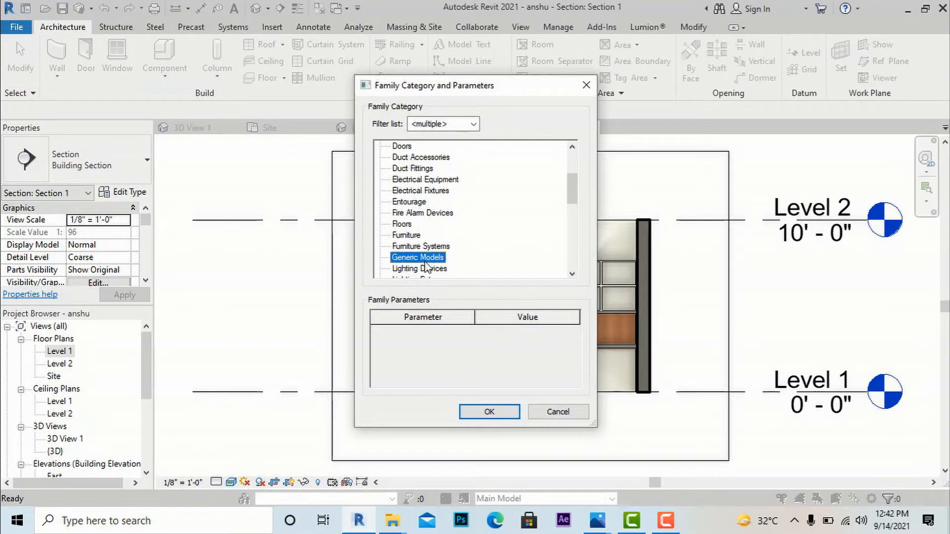
{"action": "left_click", "coordinate": [486, 413]}
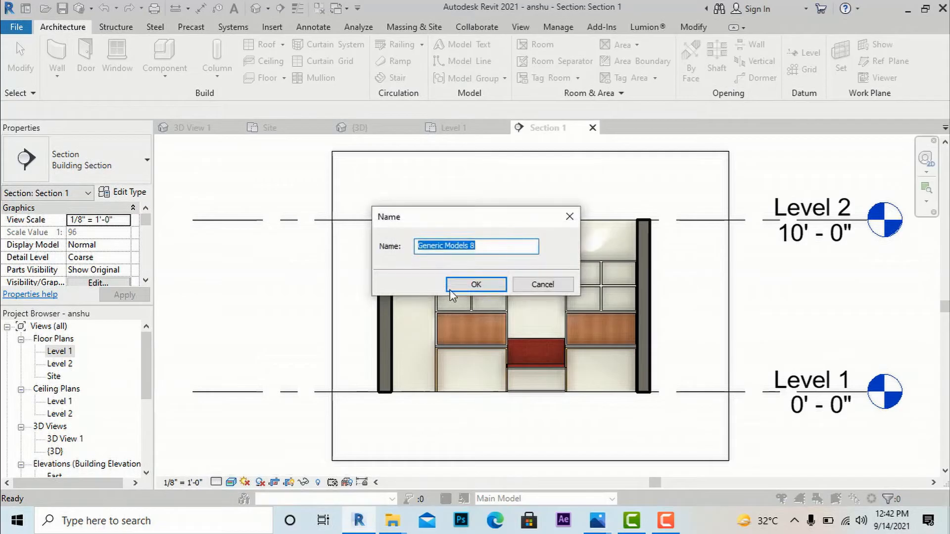
{"action": "left_click", "coordinate": [456, 284]}
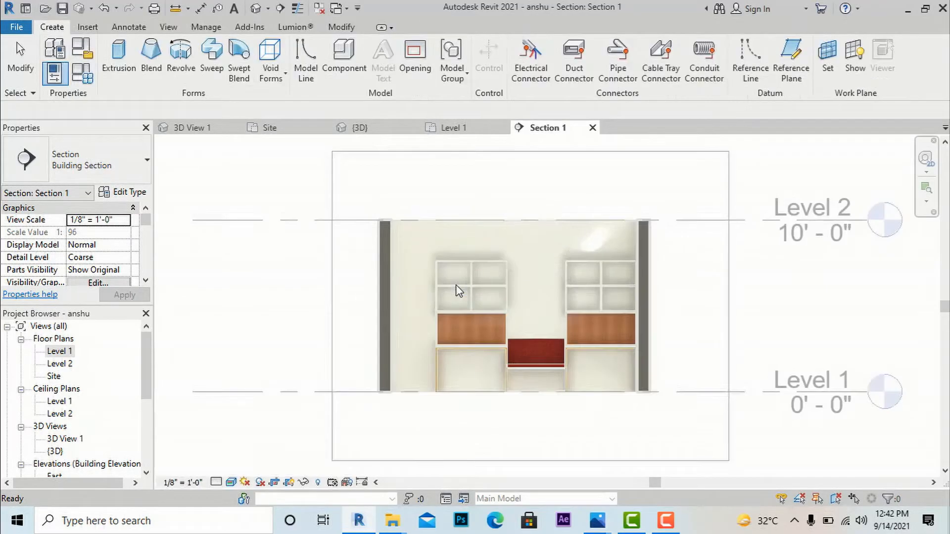
- Start an Extrusion, picking the face of the wall behind the shelves as its work plane
{"action": "left_click", "coordinate": [120, 62]}
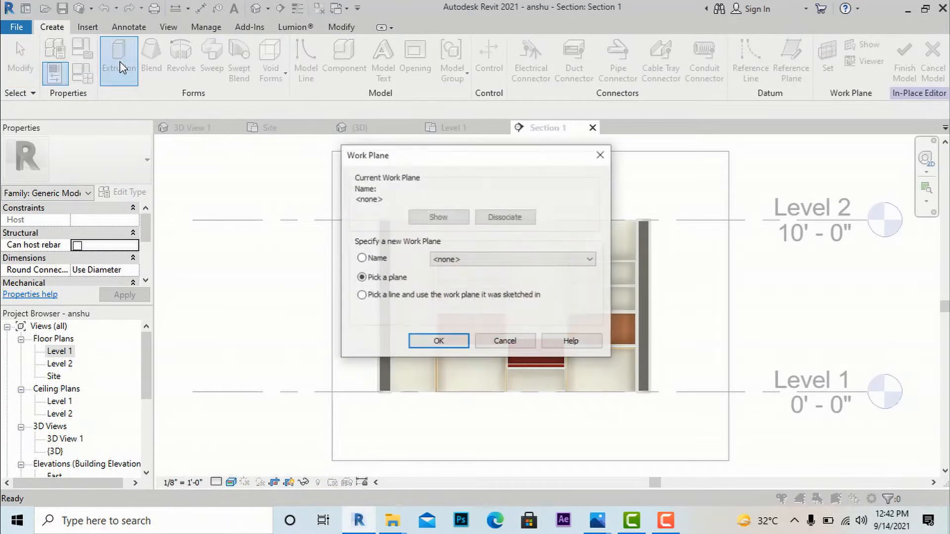
{"action": "left_click", "coordinate": [440, 339]}
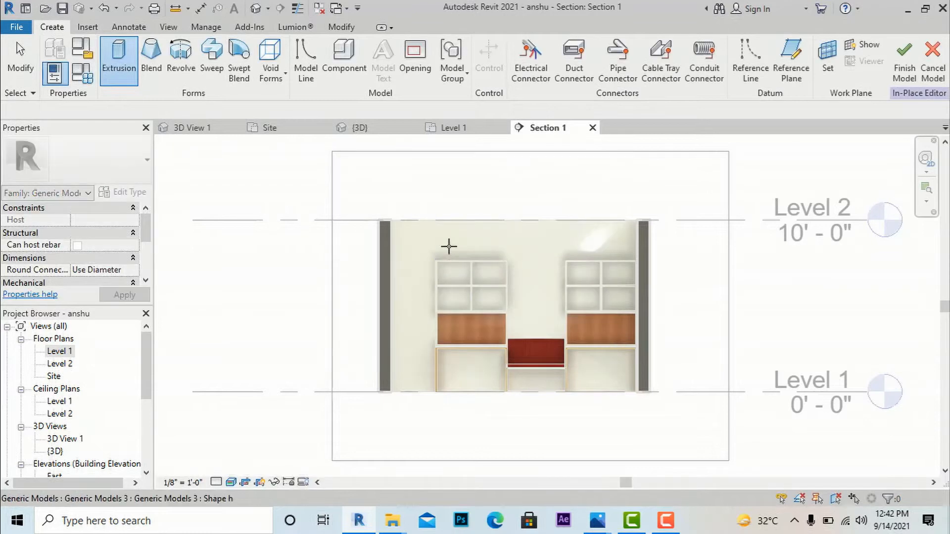
{"action": "left_click", "coordinate": [454, 223]}
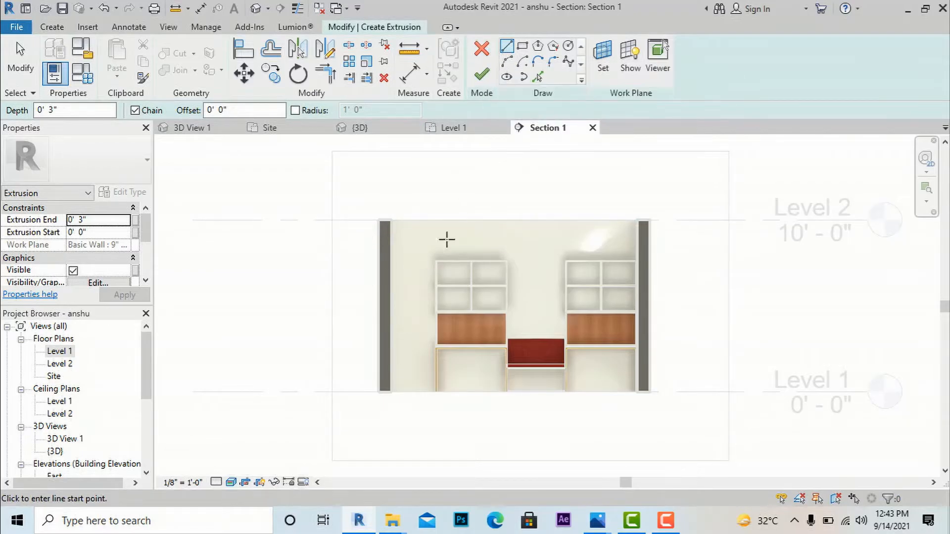
- Sketch a closed rectangle about 2'-3" wide and 5'-6" high on the floor line, between the left desk's outer edge and the side wall
{"action": "scroll", "coordinate": [414, 391], "scroll_direction": "up", "scroll_amount": 3}
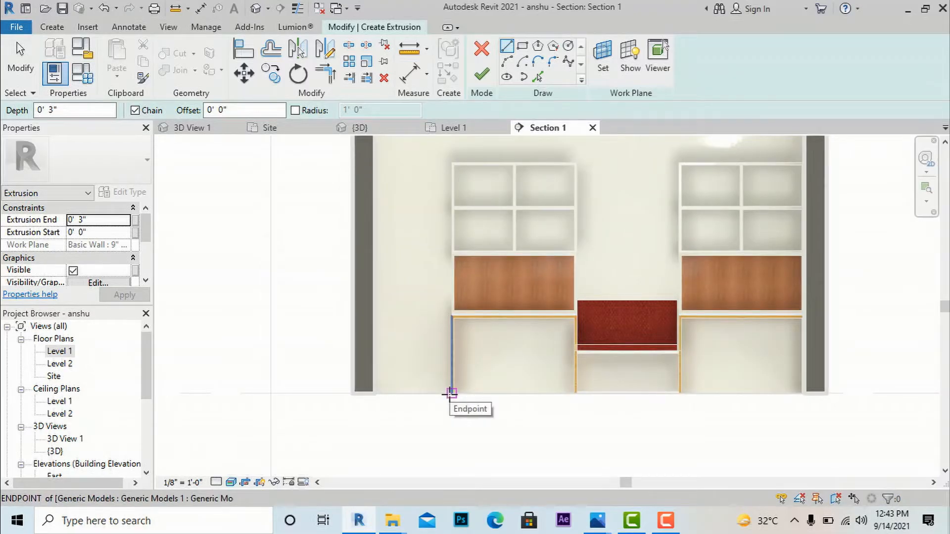
{"action": "left_click", "coordinate": [452, 394]}
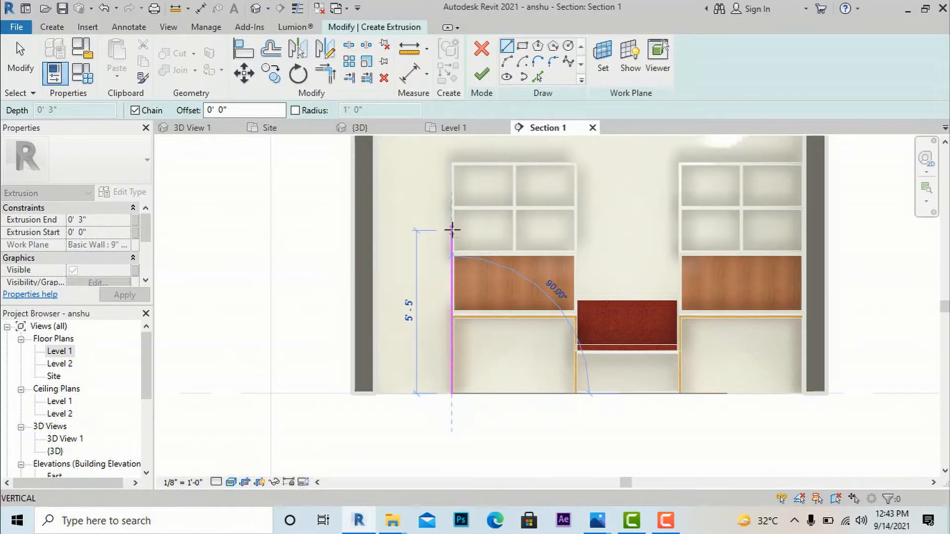
{"action": "left_click", "coordinate": [452, 227]}
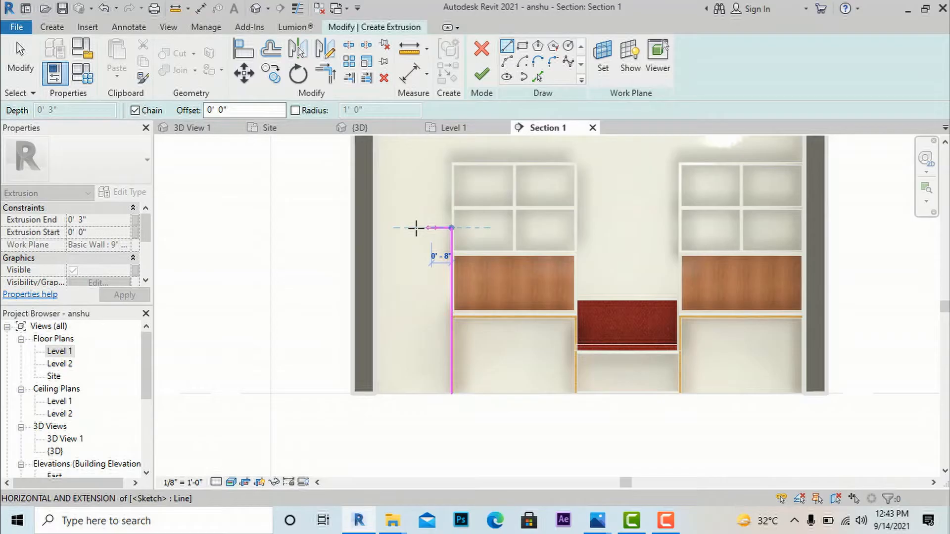
{"action": "left_click", "coordinate": [384, 228]}
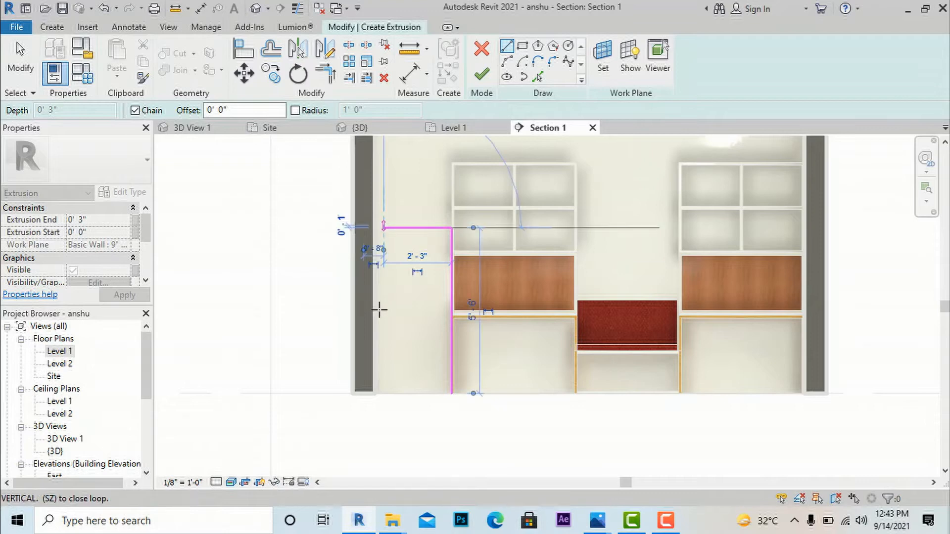
{"action": "left_click", "coordinate": [384, 394]}
{"action": "left_click", "coordinate": [452, 394]}
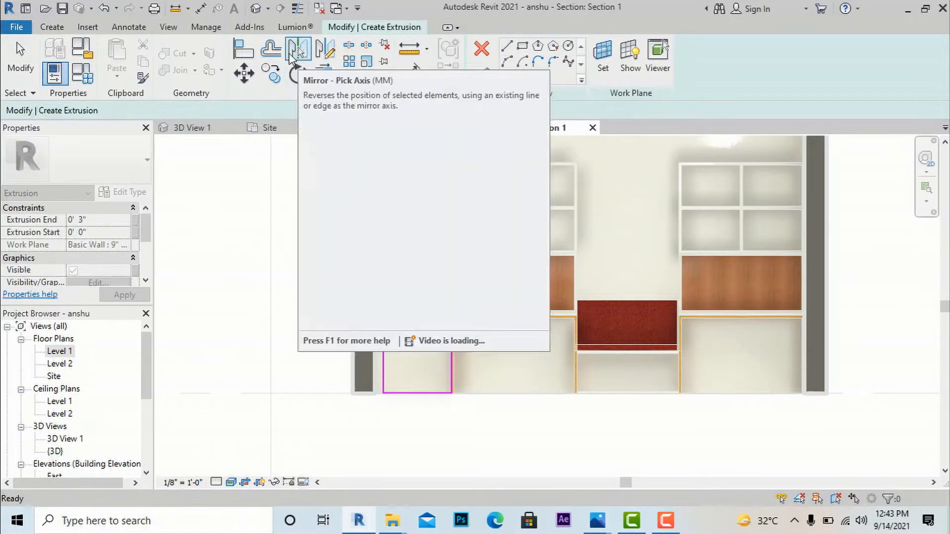
- Offset copies of all four rectangle edges 1" inward to form the inner frame outline
{"action": "left_click", "coordinate": [271, 49]}
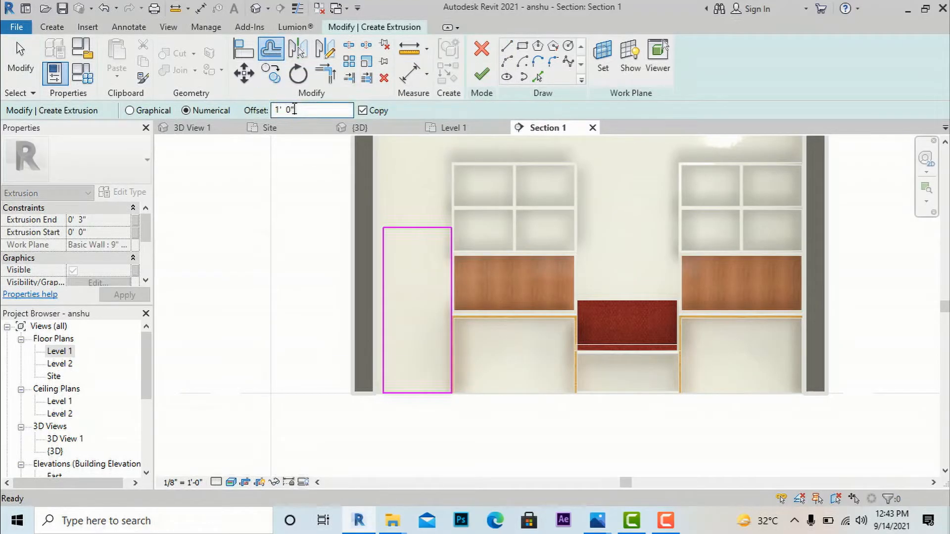
{"action": "double_click", "coordinate": [338, 114]}
{"action": "type", "text": "1"}
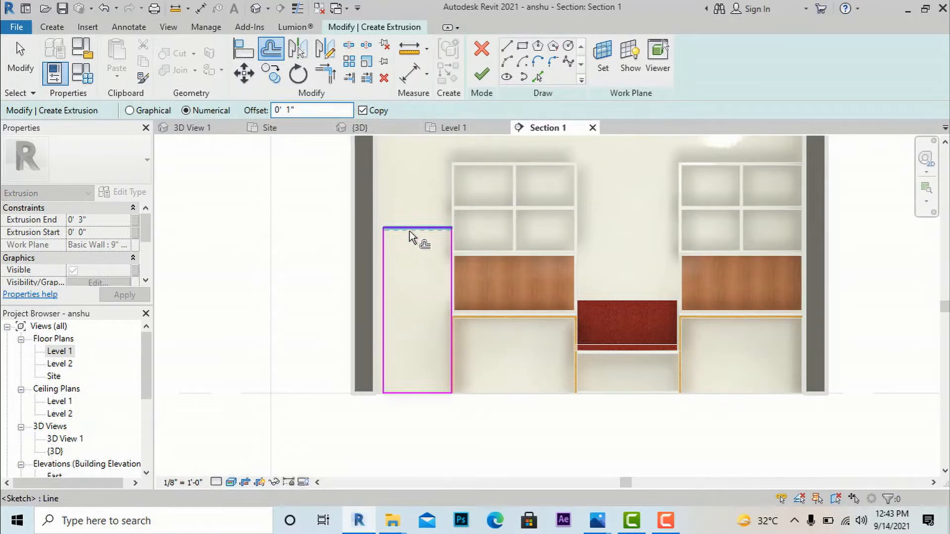
{"action": "left_click", "coordinate": [386, 254]}
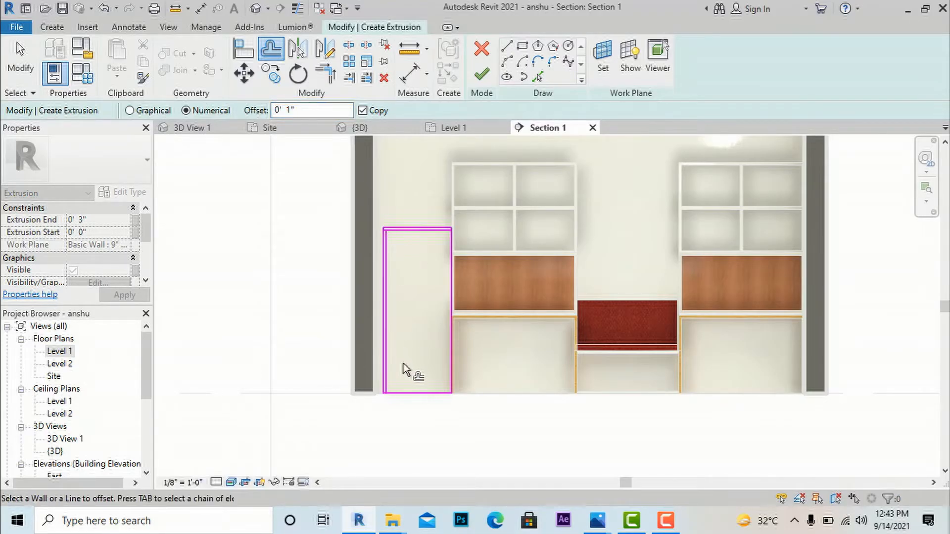
{"action": "left_click", "coordinate": [408, 393]}
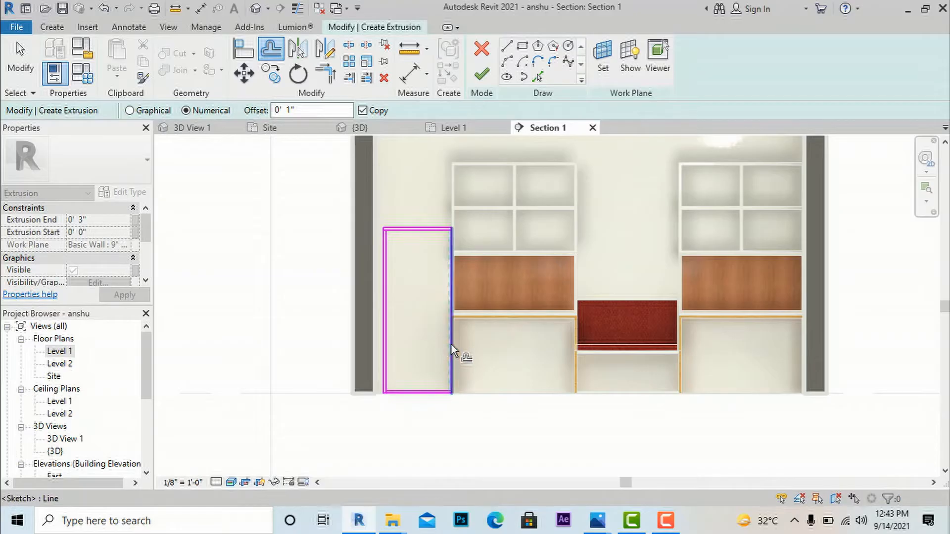
{"action": "left_click", "coordinate": [419, 247]}
{"action": "key", "text": "Escape"}
- Trim the inner offset lines to each other at the corners so they form a closed rectangle
{"action": "scroll", "coordinate": [417, 238], "scroll_direction": "up", "scroll_amount": 2}
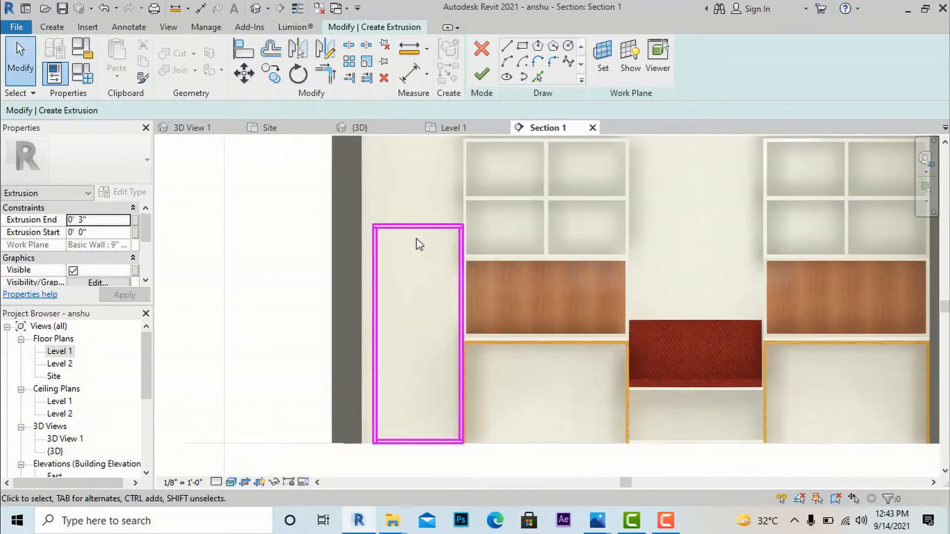
{"action": "left_click", "coordinate": [329, 75]}
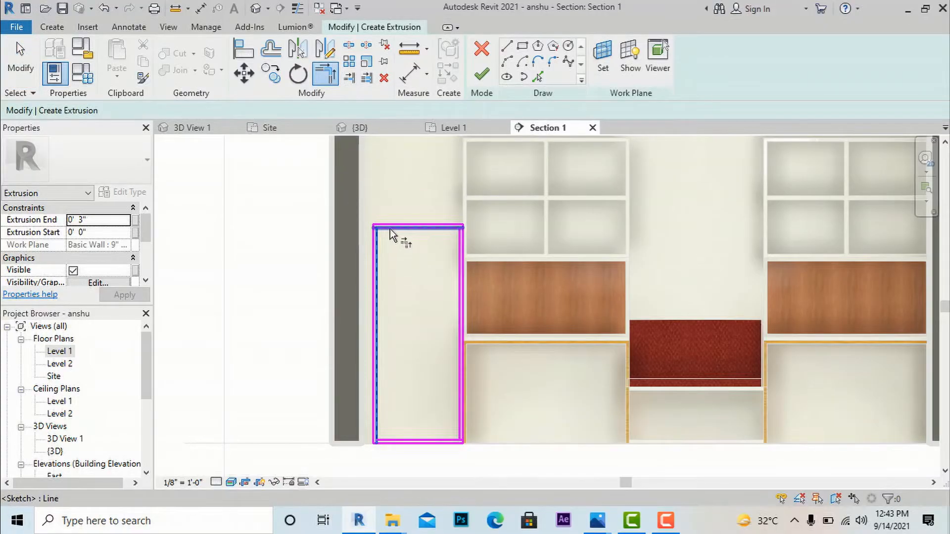
{"action": "left_click", "coordinate": [445, 230]}
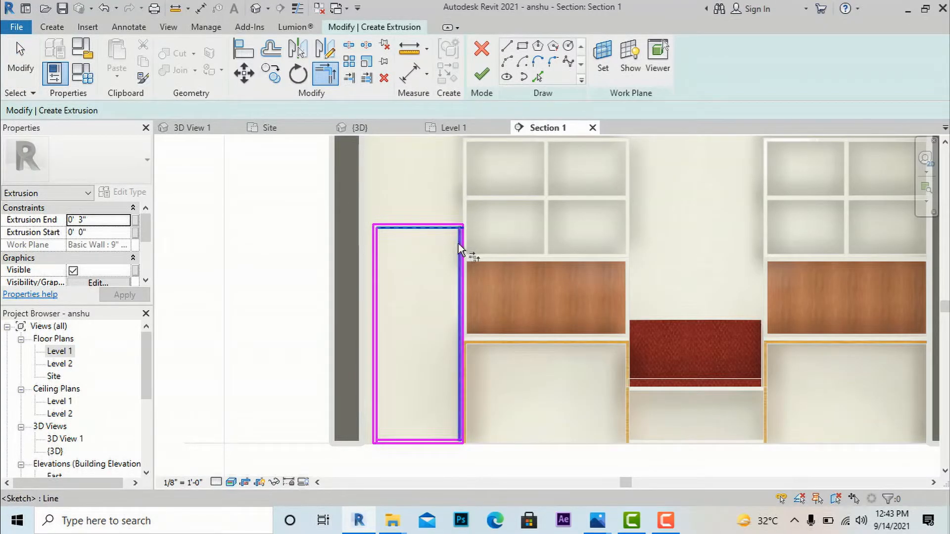
{"action": "left_click", "coordinate": [460, 243]}
{"action": "left_click", "coordinate": [441, 436]}
{"action": "left_click", "coordinate": [461, 417]}
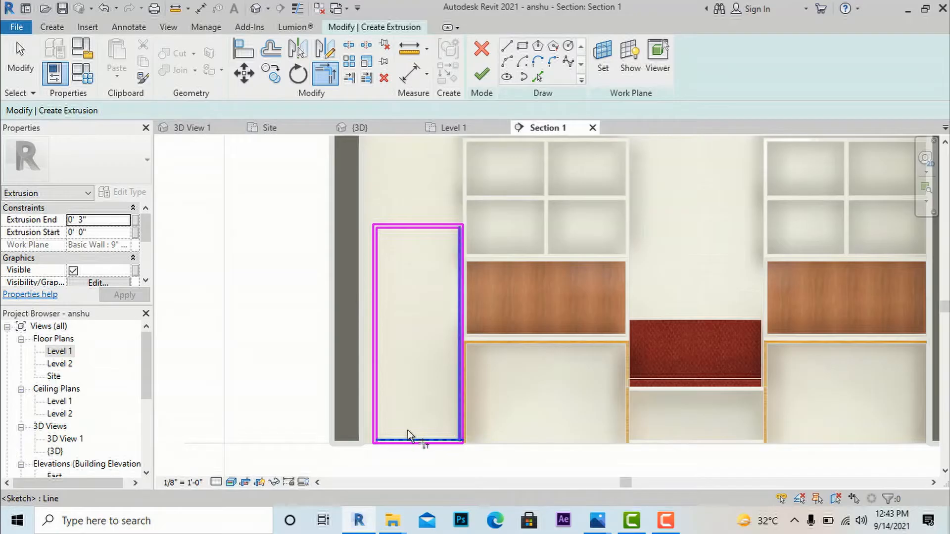
{"action": "left_click", "coordinate": [384, 438]}
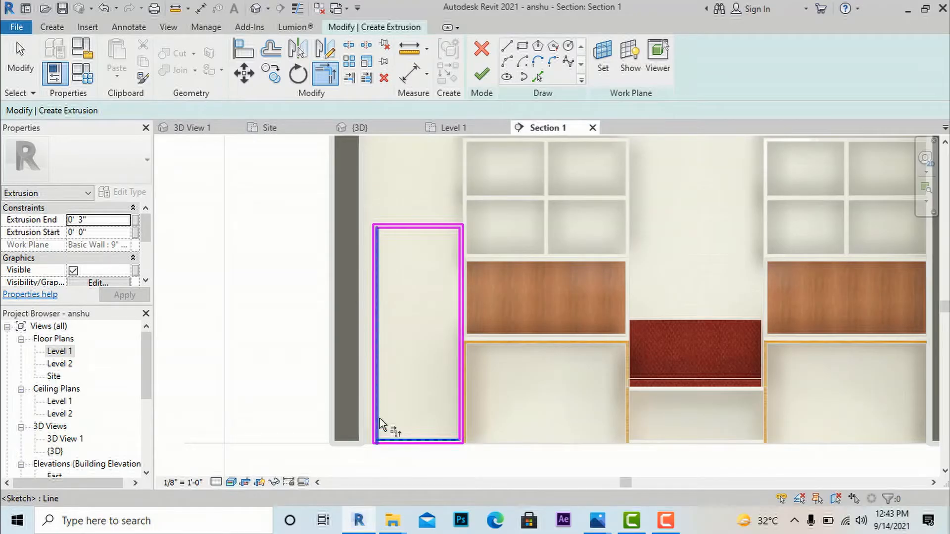
{"action": "left_click", "coordinate": [411, 319]}
{"action": "key", "text": "Escape"}
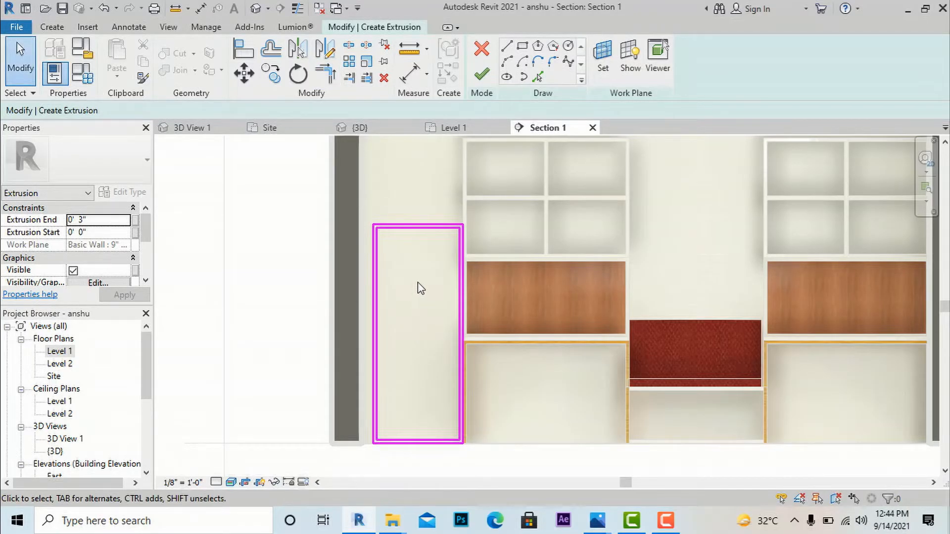
- Set the Extrusion End to 1' 3" and finish the frame's extrusion sketch
{"action": "left_click", "coordinate": [101, 225]}
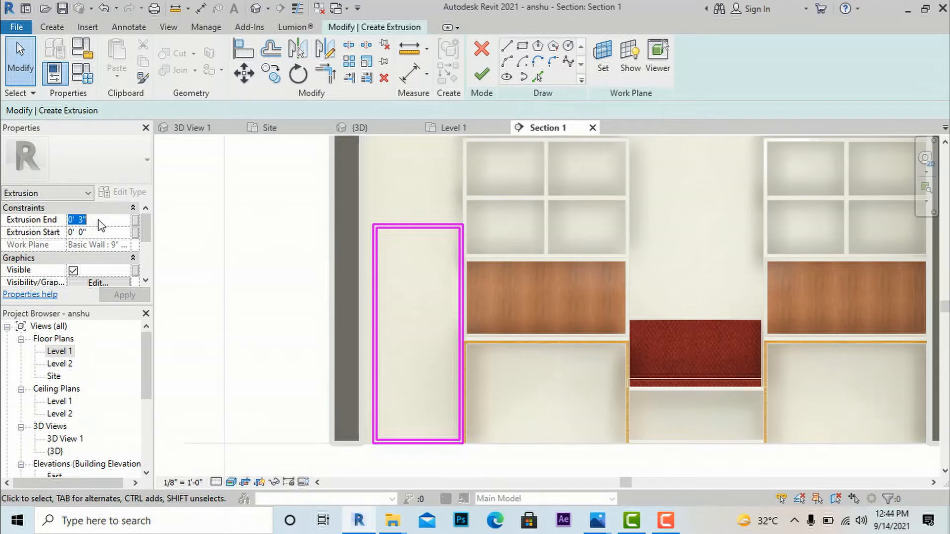
{"action": "type", "text": "1'3"}
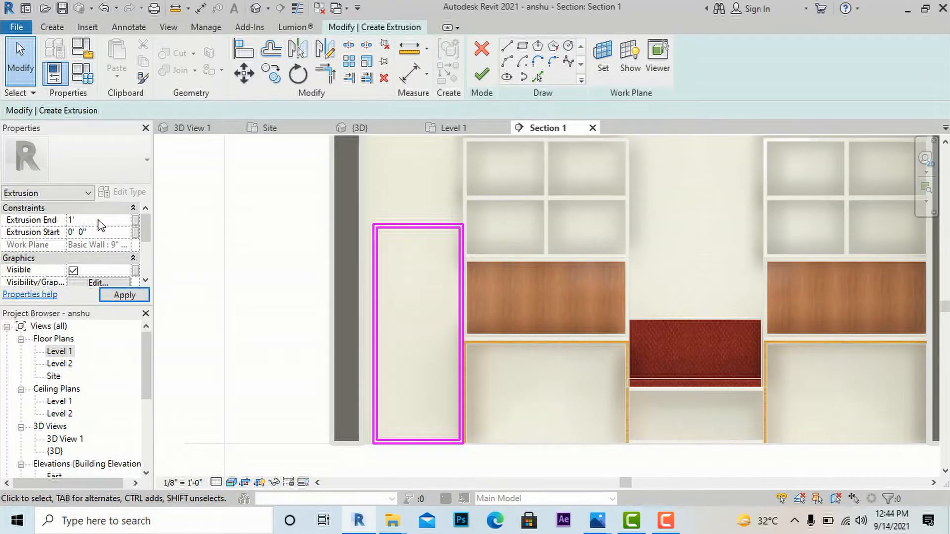
{"action": "left_click", "coordinate": [119, 295]}
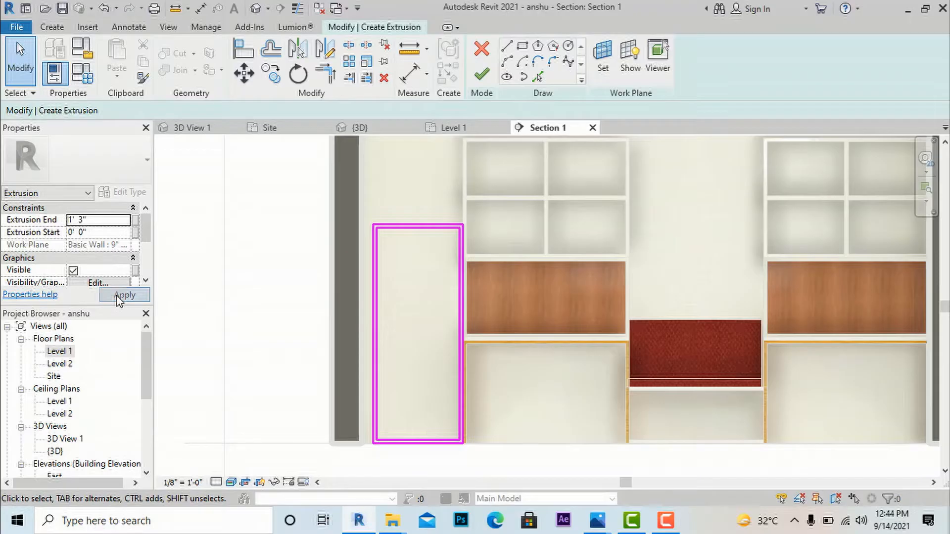
{"action": "left_click", "coordinate": [482, 75]}
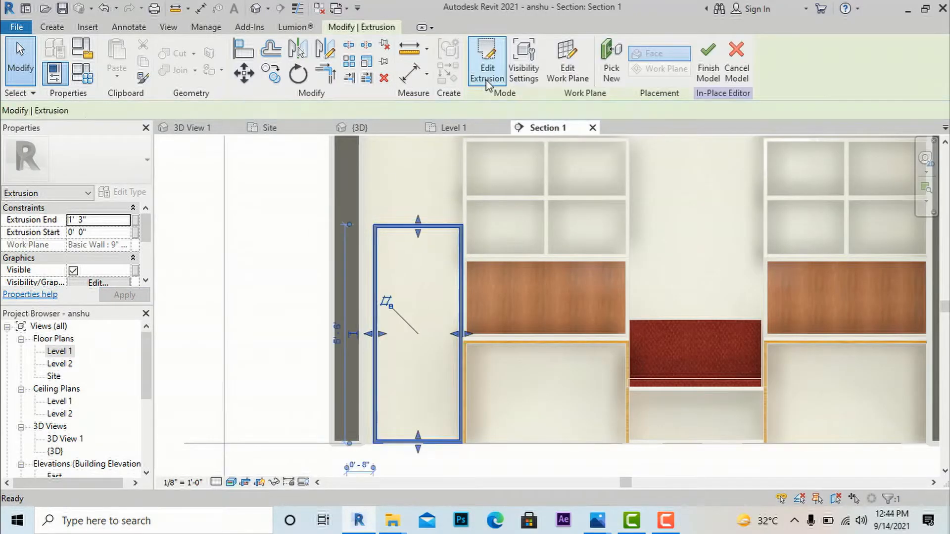
- Open the 3D View 1 perspective and inspect the new cabinet frame beside the left desk
{"action": "scroll", "coordinate": [101, 396], "scroll_direction": "down", "scroll_amount": 1}
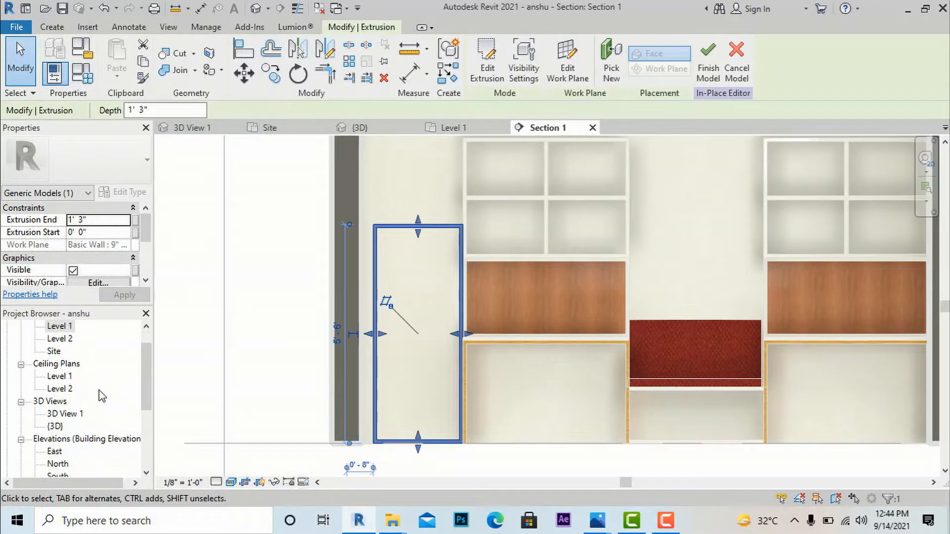
{"action": "double_click", "coordinate": [75, 413]}
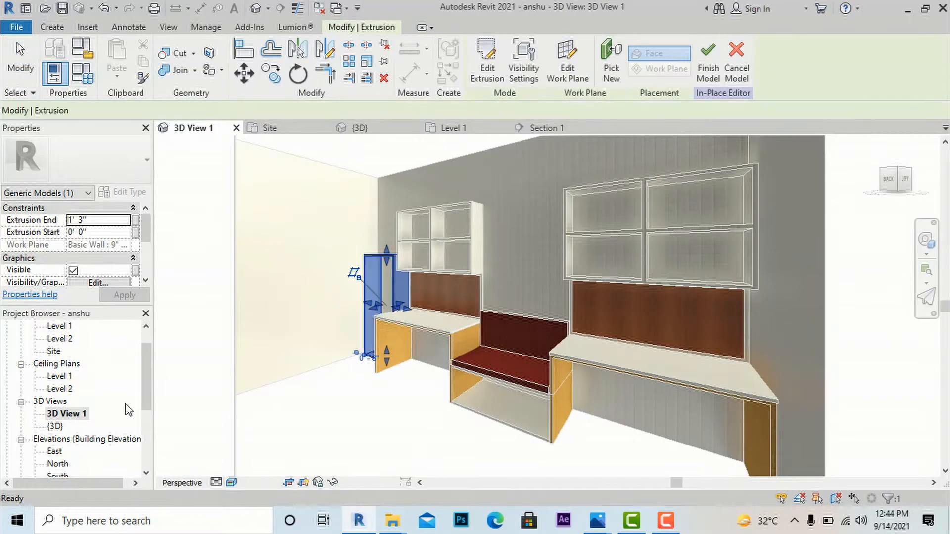
{"action": "scroll", "coordinate": [371, 314], "scroll_direction": "up", "scroll_amount": 3}
{"action": "key", "text": "Escape"}
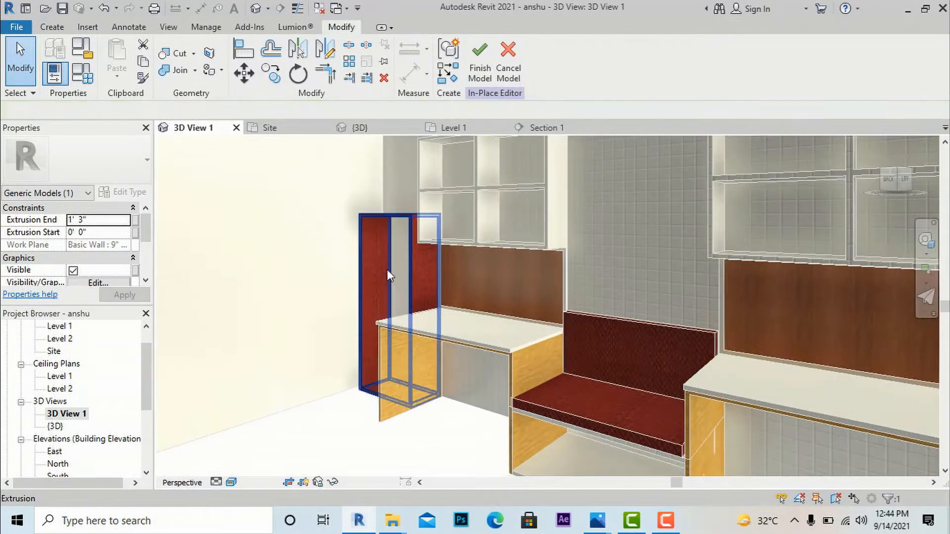
{"action": "scroll", "coordinate": [371, 245], "scroll_direction": "up", "scroll_amount": 3}
- Create a new project material for the cabinet frame extrusion from its Material property
{"action": "left_click", "coordinate": [373, 208]}
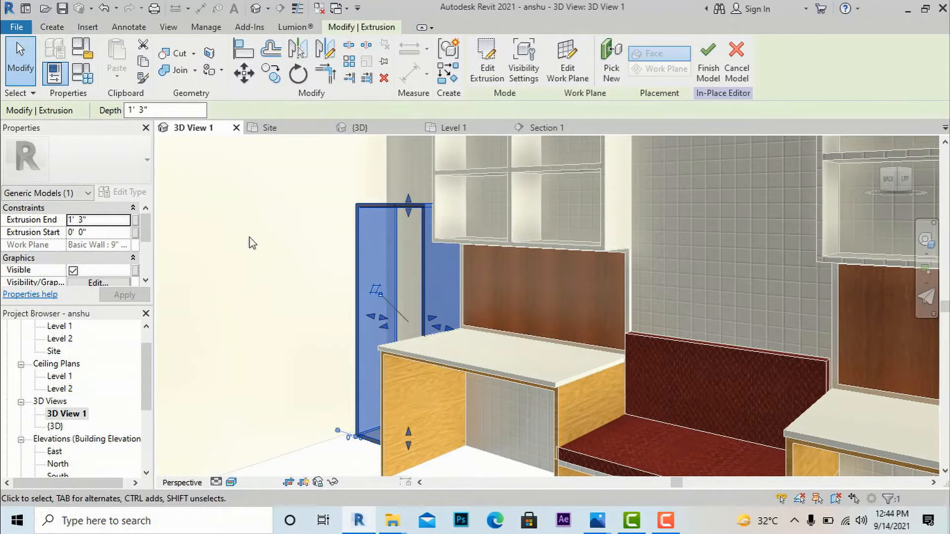
{"action": "scroll", "coordinate": [107, 248], "scroll_direction": "down", "scroll_amount": 1}
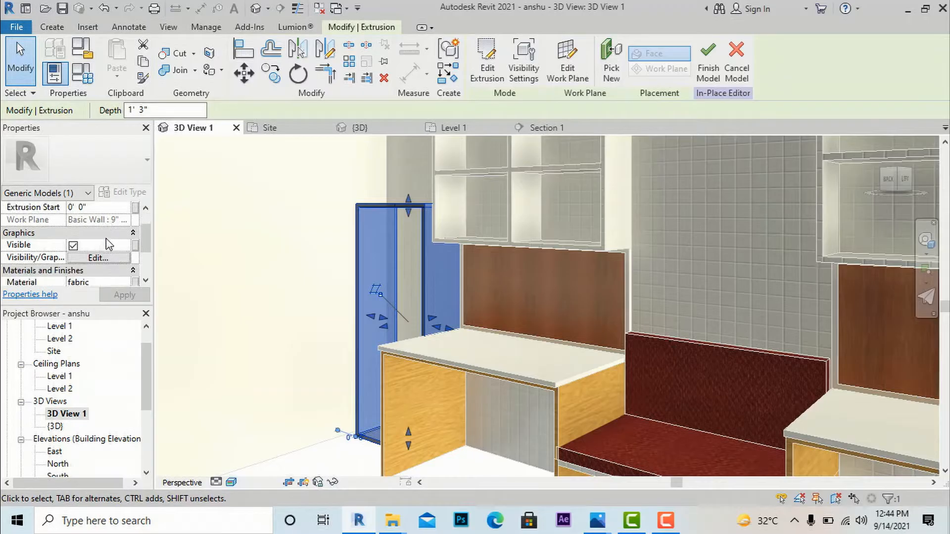
{"action": "scroll", "coordinate": [111, 229], "scroll_direction": "up", "scroll_amount": 1}
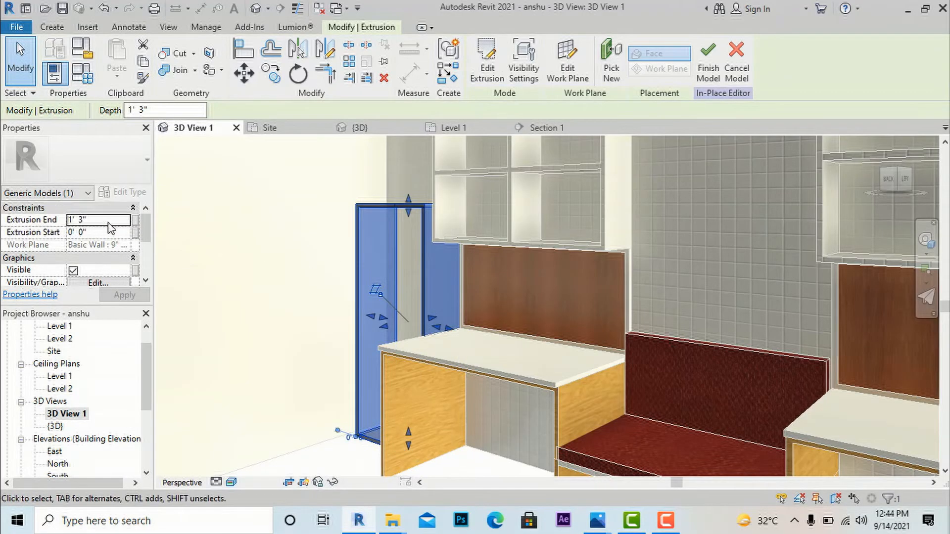
{"action": "scroll", "coordinate": [110, 228], "scroll_direction": "down", "scroll_amount": 3}
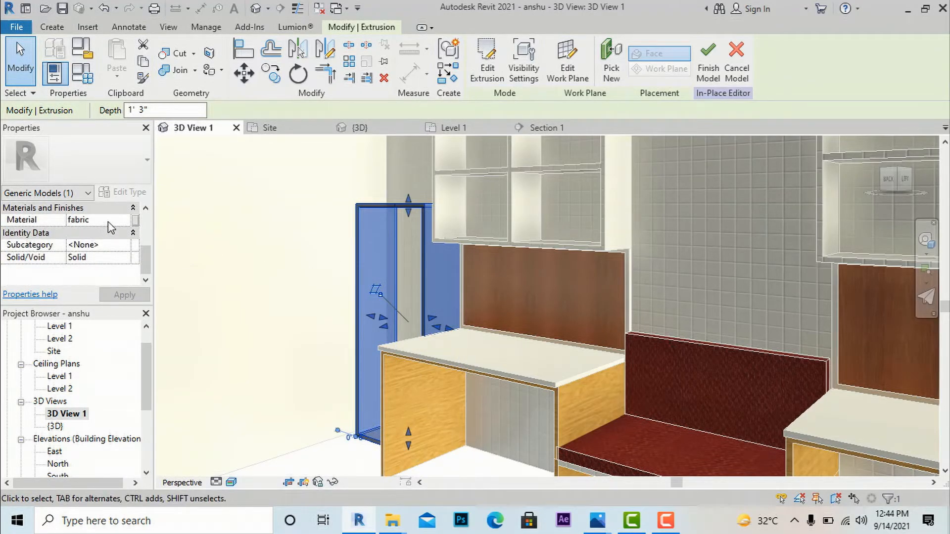
{"action": "left_click", "coordinate": [108, 223]}
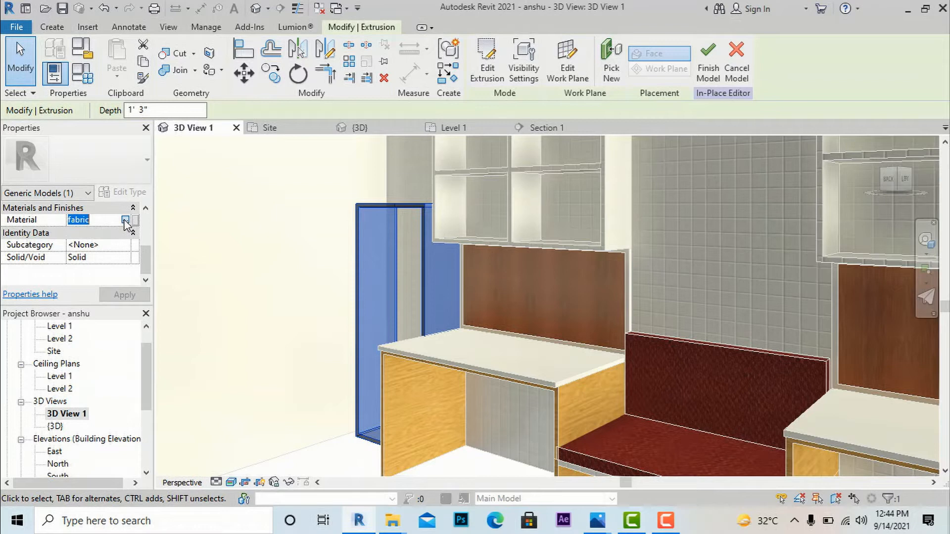
{"action": "left_click", "coordinate": [126, 220]}
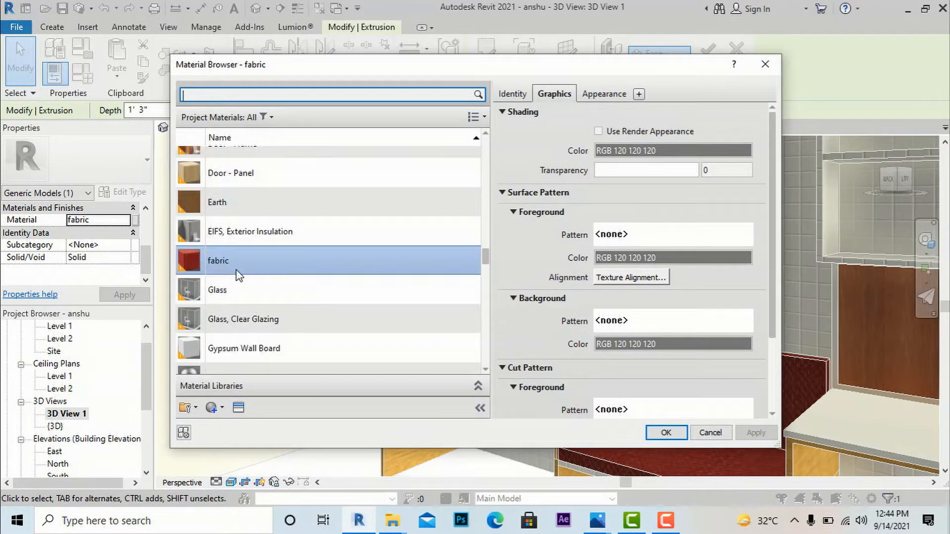
{"action": "scroll", "coordinate": [236, 276], "scroll_direction": "down", "scroll_amount": 5}
{"action": "scroll", "coordinate": [237, 276], "scroll_direction": "down", "scroll_amount": 1}
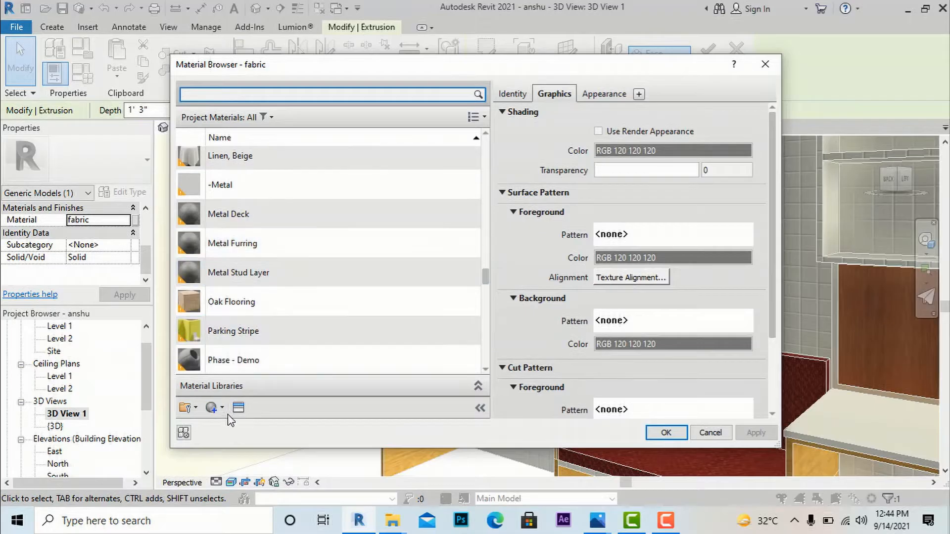
{"action": "left_click", "coordinate": [222, 408]}
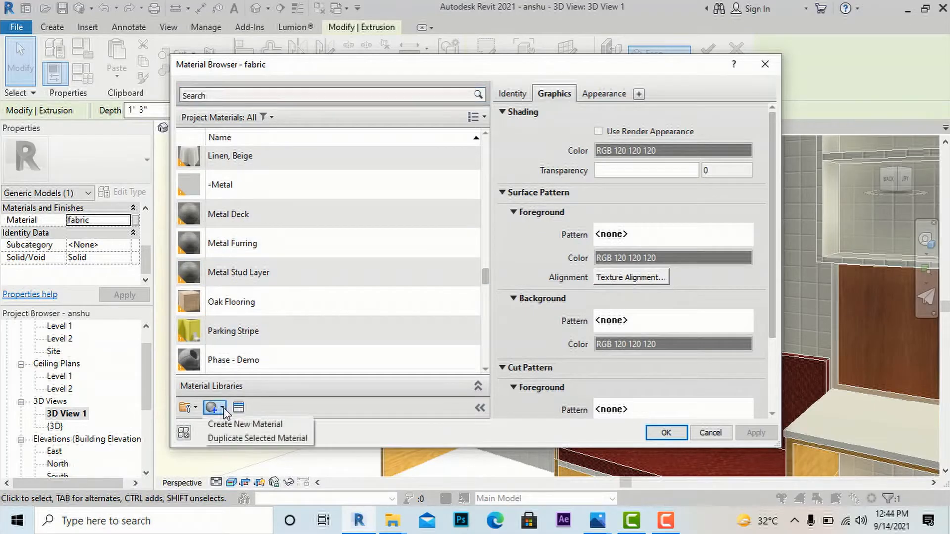
{"action": "left_click", "coordinate": [218, 425]}
- Search the appearance assets for laminate, give the new material the Plastic Laminate - White appearance, and assign it to the cabinet frame
{"action": "left_click", "coordinate": [239, 411]}
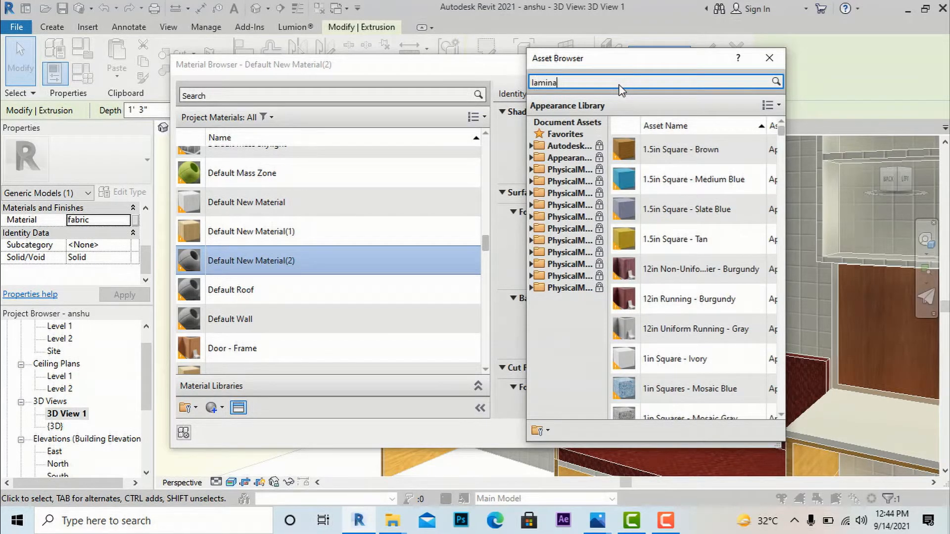
{"action": "key", "text": "Return"}
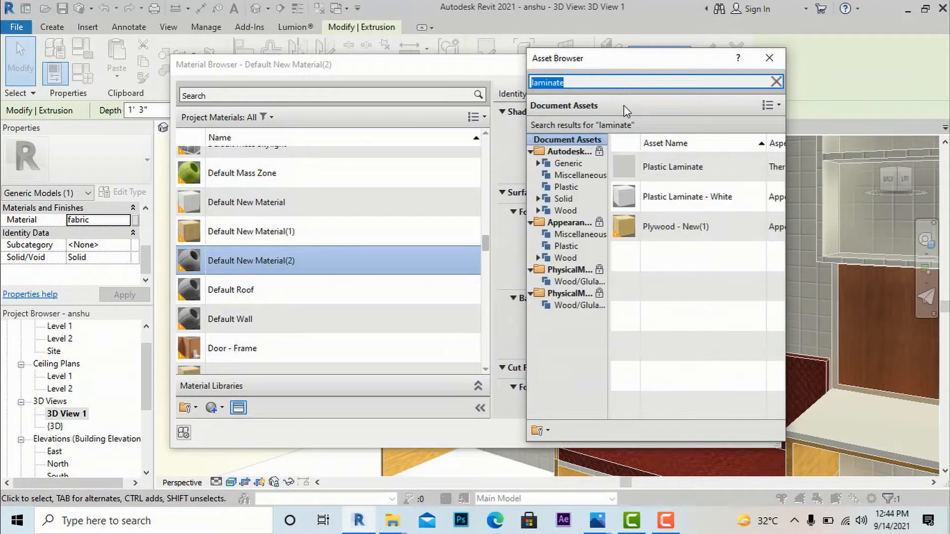
{"action": "double_click", "coordinate": [644, 197]}
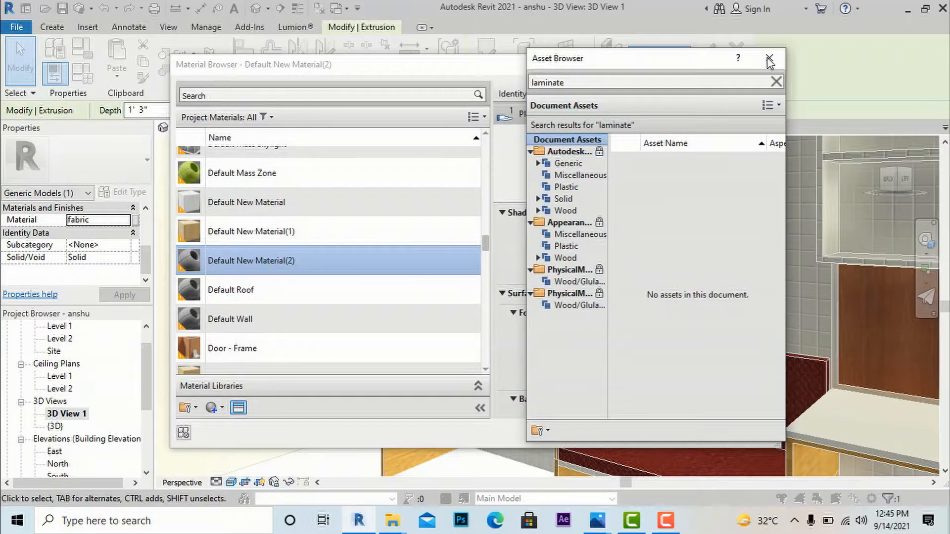
{"action": "left_click", "coordinate": [769, 59]}
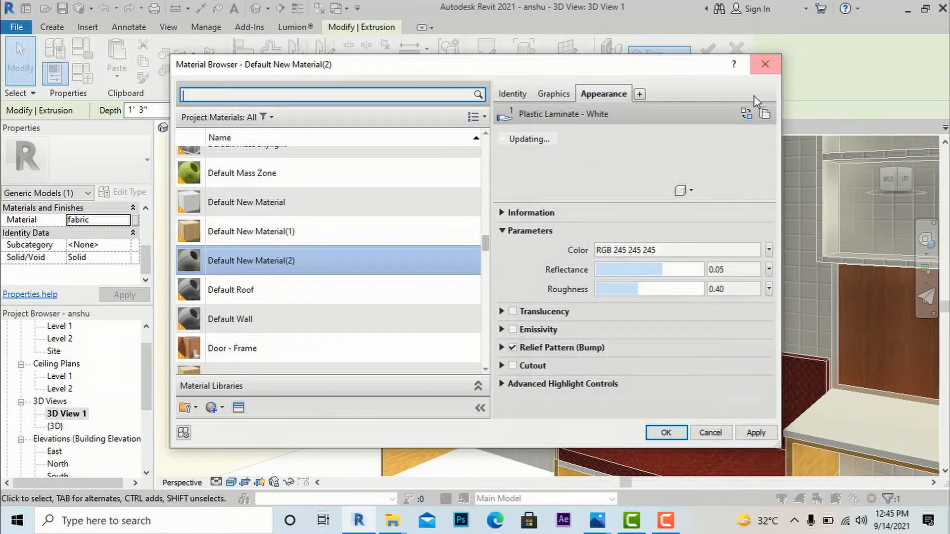
{"action": "left_click", "coordinate": [738, 433]}
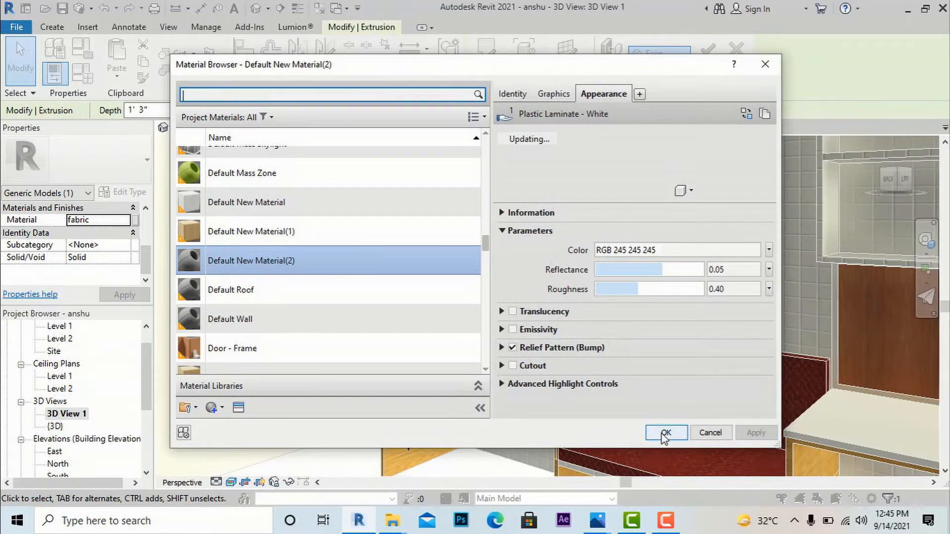
{"action": "left_click", "coordinate": [664, 434]}
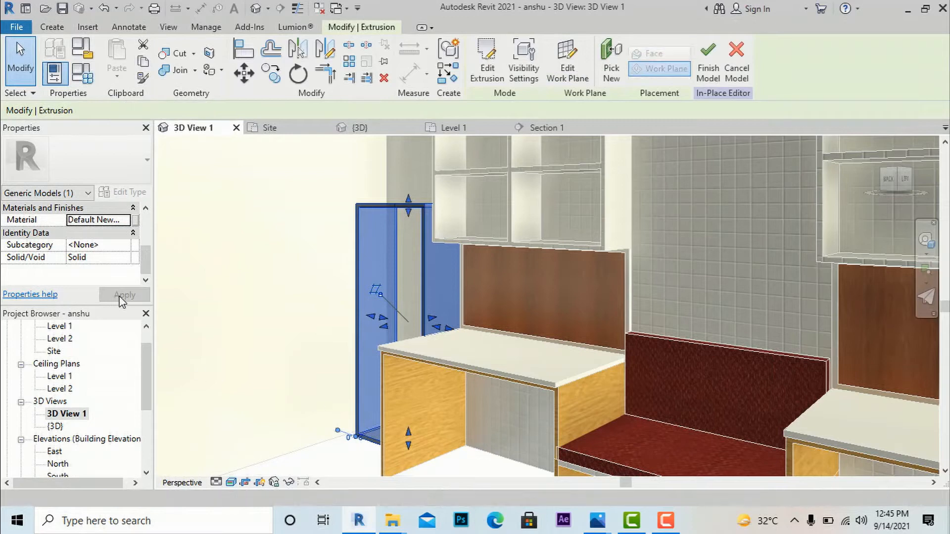
{"action": "left_click", "coordinate": [254, 291]}
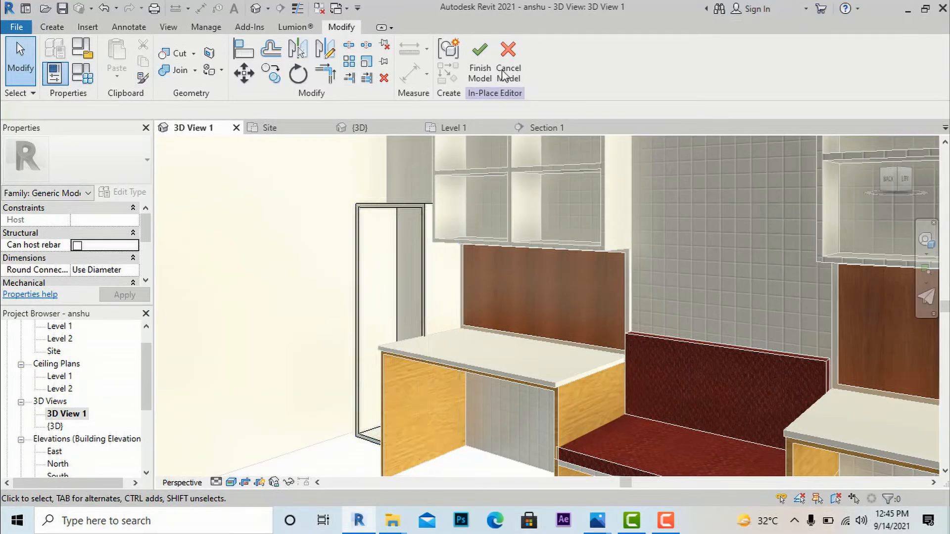
- Open the Section 1 view and edit the cabinet frame's extrusion sketch
{"action": "scroll", "coordinate": [60, 390], "scroll_direction": "up", "scroll_amount": 2}
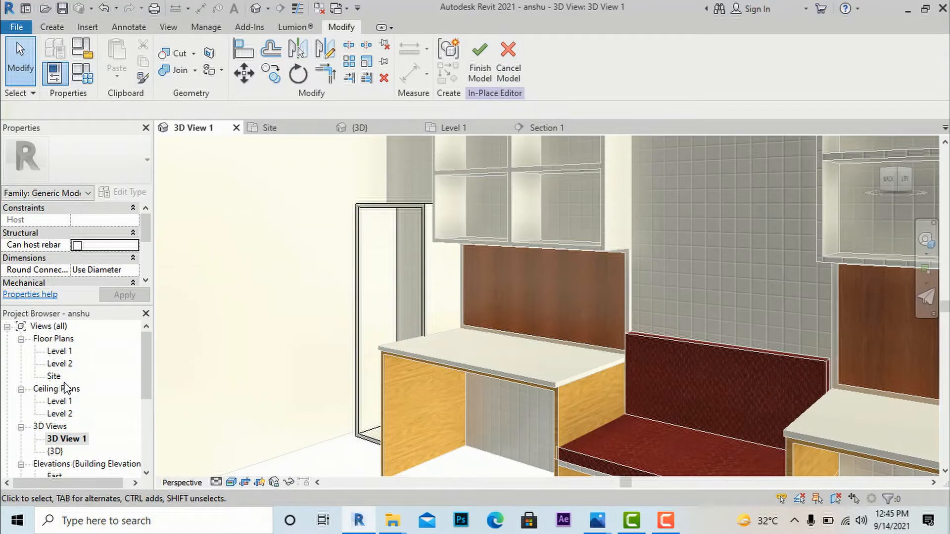
{"action": "double_click", "coordinate": [63, 351]}
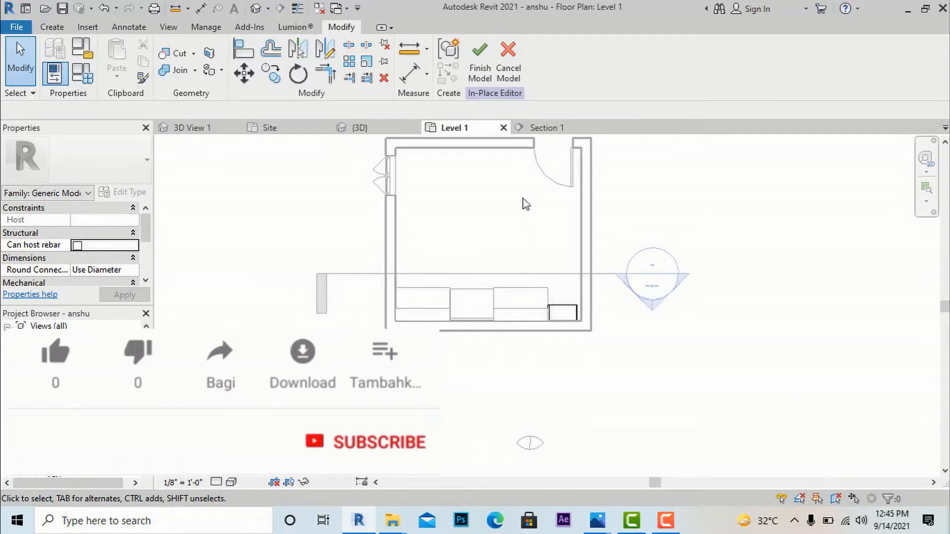
{"action": "scroll", "coordinate": [75, 396], "scroll_direction": "down", "scroll_amount": 3}
{"action": "scroll", "coordinate": [75, 401], "scroll_direction": "down", "scroll_amount": 3}
{"action": "double_click", "coordinate": [61, 402]}
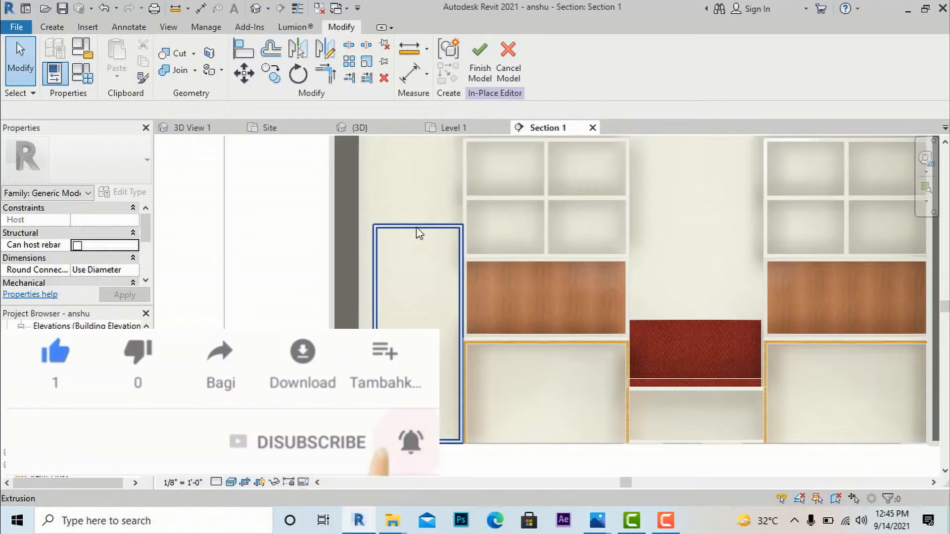
{"action": "left_click", "coordinate": [418, 233]}
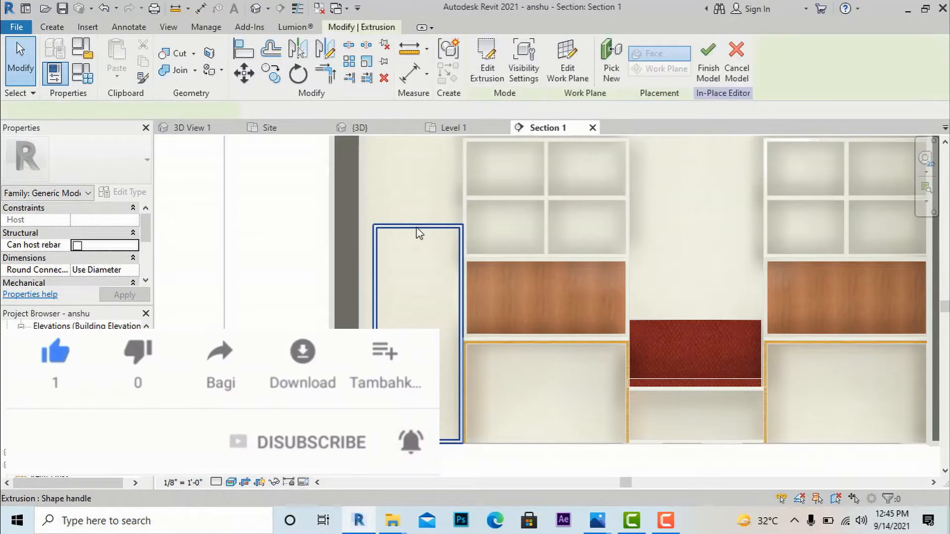
{"action": "left_click", "coordinate": [489, 72]}
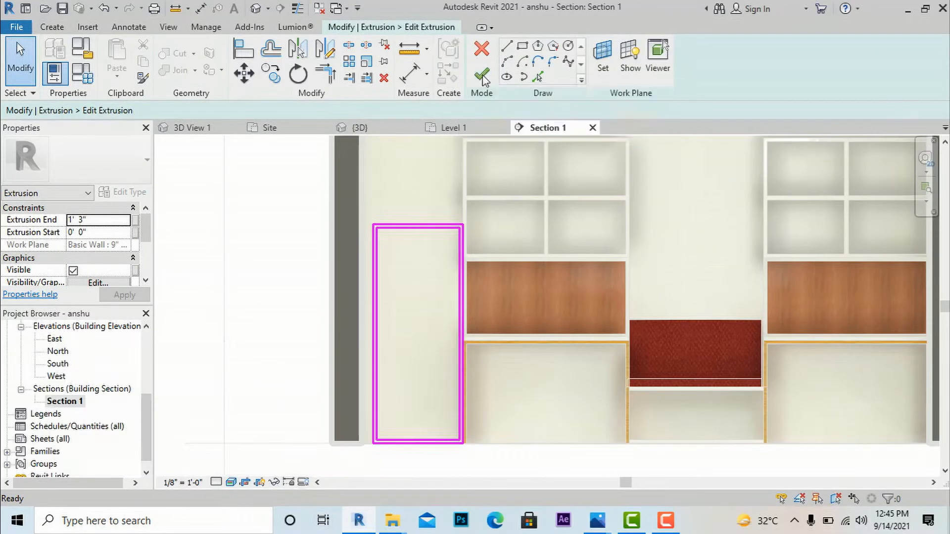
- Draw a horizontal shelf line across the frame between the midpoints of the two inner vertical edges
{"action": "left_click", "coordinate": [506, 46]}
{"action": "scroll", "coordinate": [402, 317], "scroll_direction": "up", "scroll_amount": 1}
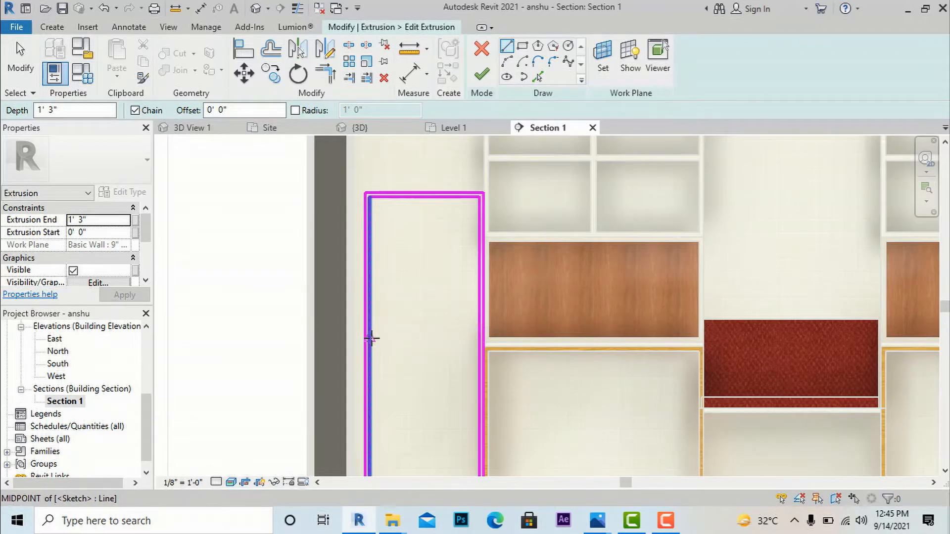
{"action": "left_click", "coordinate": [371, 338]}
{"action": "left_click", "coordinate": [478, 339]}
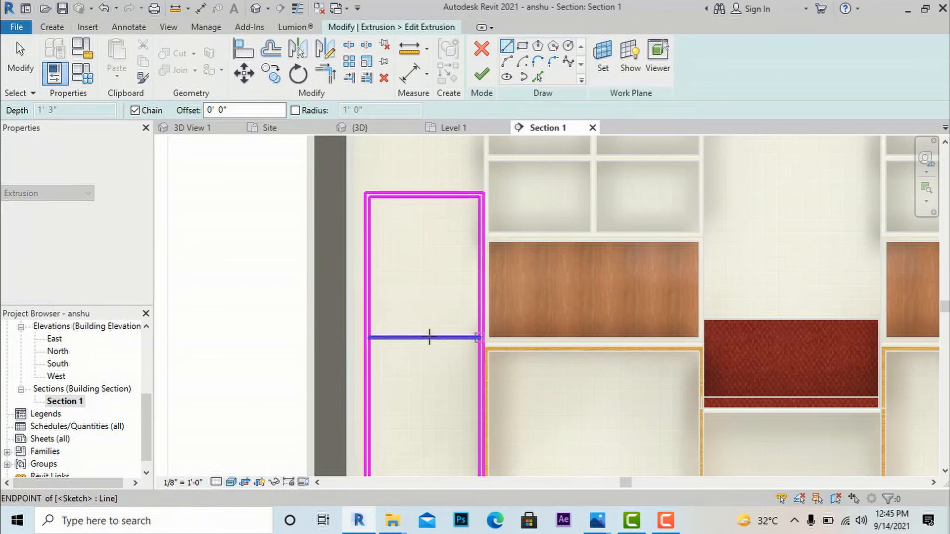
{"action": "key", "text": "Escape"}
- Offset a copy of the horizontal shelf line by 1" to form the shelf's thickness
{"action": "scroll", "coordinate": [370, 351], "scroll_direction": "up", "scroll_amount": 3}
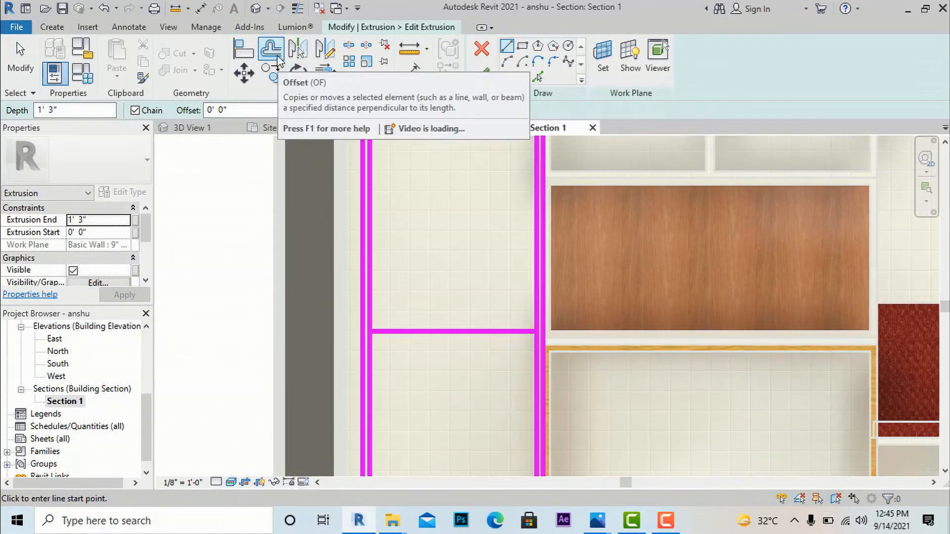
{"action": "left_click", "coordinate": [278, 58]}
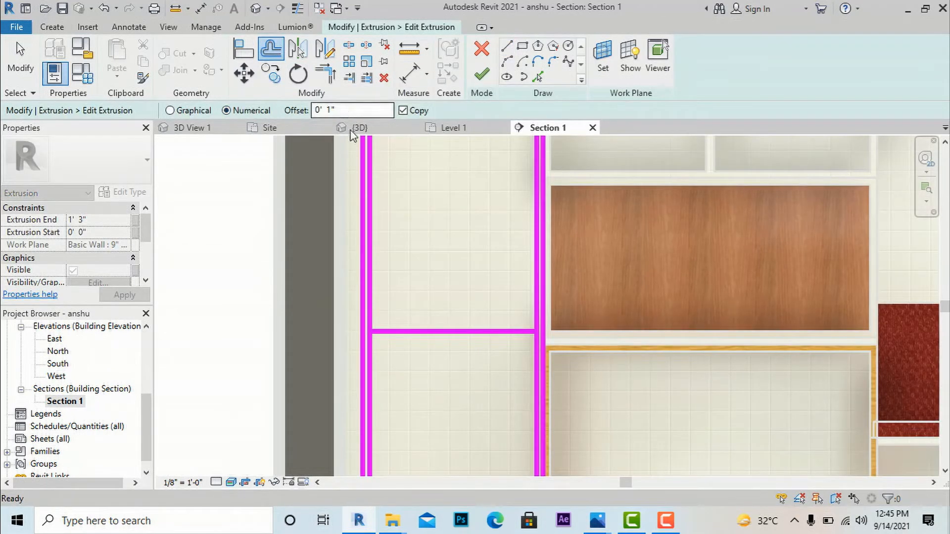
{"action": "left_click", "coordinate": [448, 331]}
{"action": "key", "text": "Escape"}
{"action": "scroll", "coordinate": [391, 352], "scroll_direction": "up", "scroll_amount": 2}
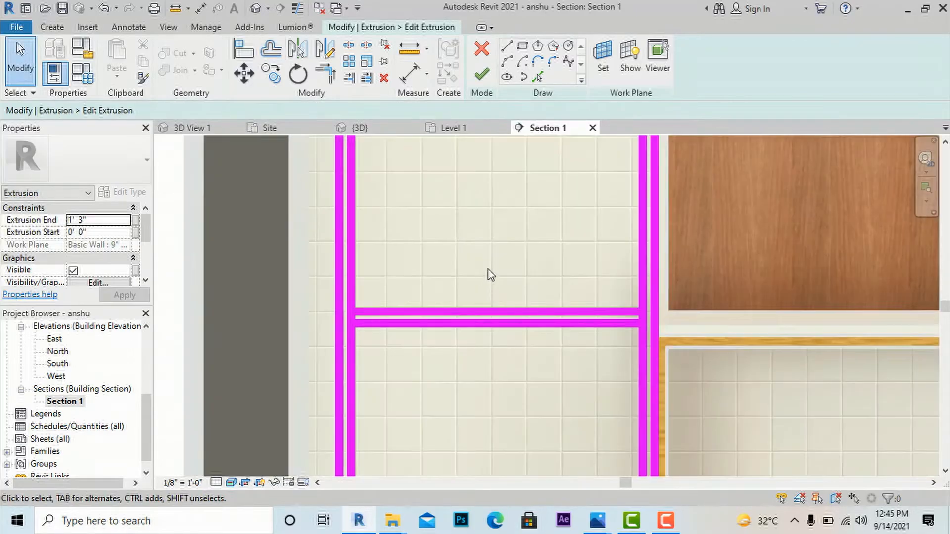
- Split the left inner vertical sketch line between the two horizontal shelf lines, keeping the inner segment
{"action": "scroll", "coordinate": [487, 269], "scroll_direction": "down", "scroll_amount": 2}
{"action": "scroll", "coordinate": [418, 319], "scroll_direction": "up", "scroll_amount": 2}
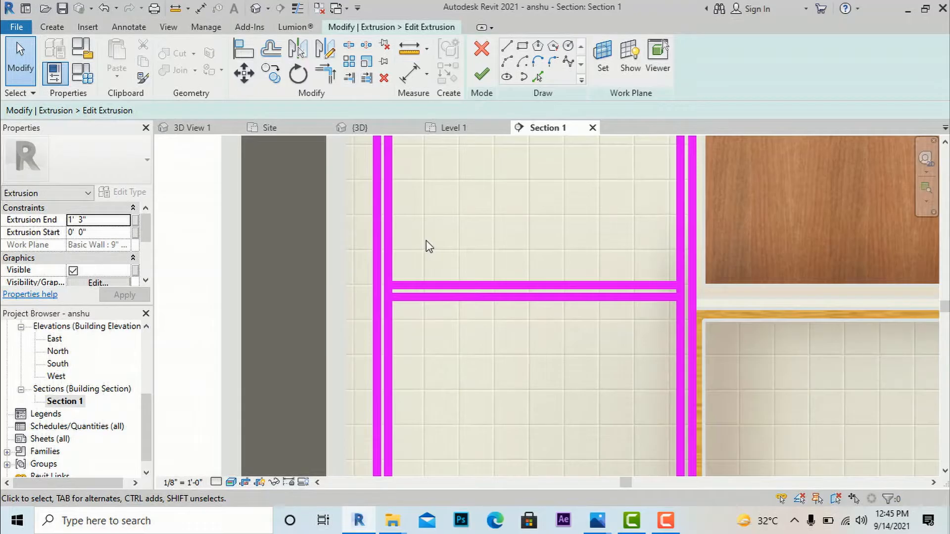
{"action": "scroll", "coordinate": [429, 246], "scroll_direction": "down", "scroll_amount": 2}
{"action": "scroll", "coordinate": [417, 295], "scroll_direction": "up", "scroll_amount": 3}
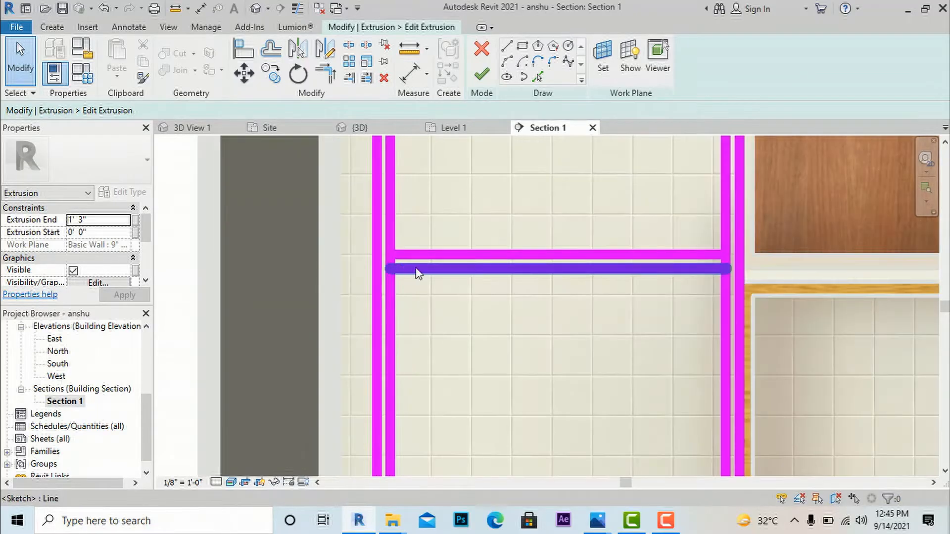
{"action": "scroll", "coordinate": [600, 272], "scroll_direction": "down", "scroll_amount": 1}
{"action": "scroll", "coordinate": [600, 271], "scroll_direction": "down", "scroll_amount": 1}
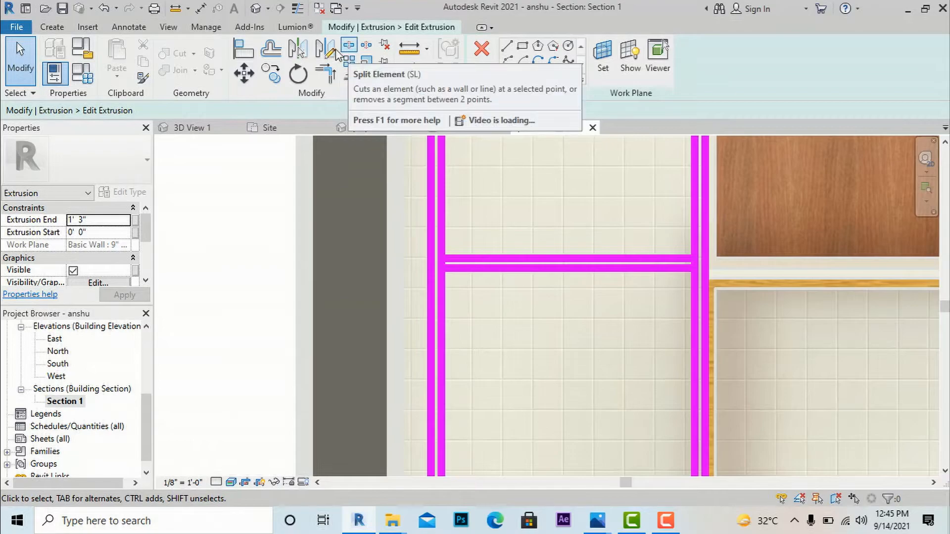
{"action": "key", "text": "s"}
{"action": "key", "text": "l"}
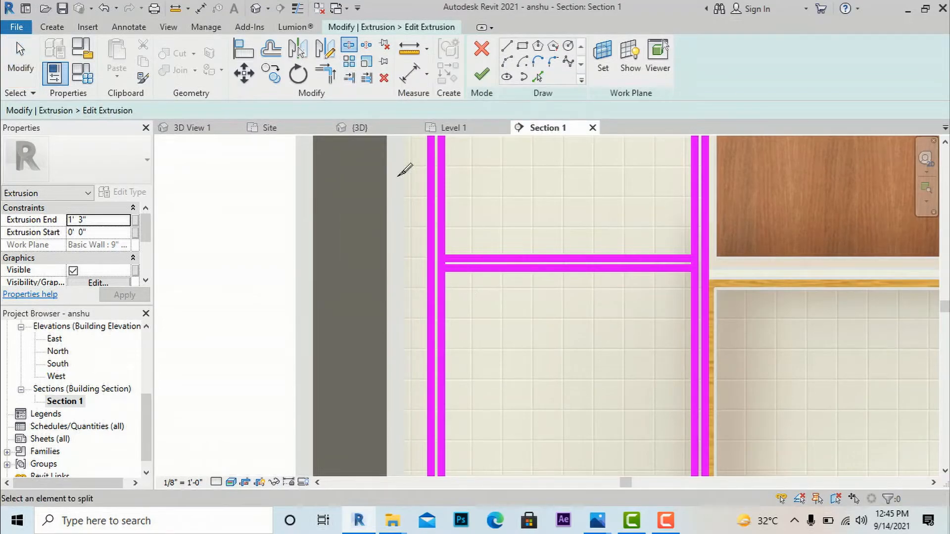
{"action": "scroll", "coordinate": [449, 259], "scroll_direction": "up", "scroll_amount": 3}
{"action": "scroll", "coordinate": [440, 273], "scroll_direction": "up", "scroll_amount": 3}
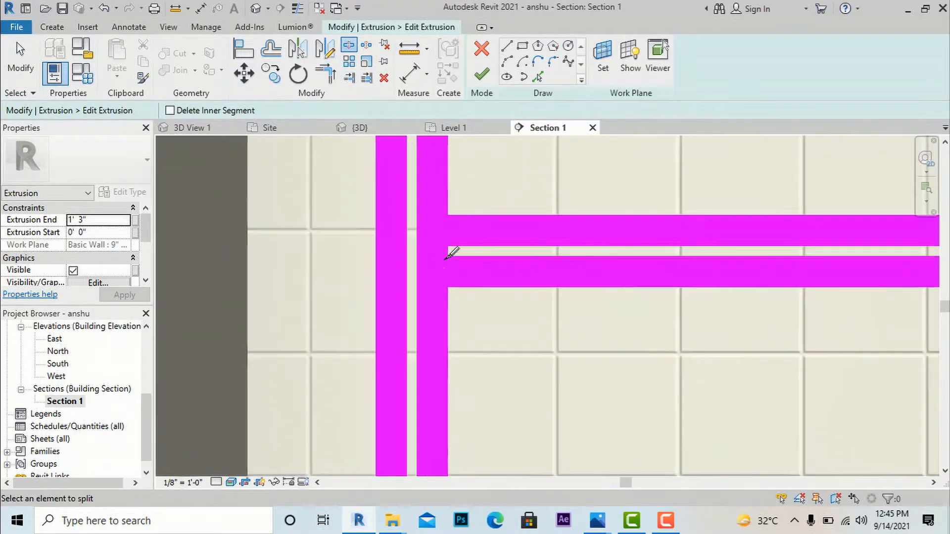
{"action": "left_click", "coordinate": [431, 252]}
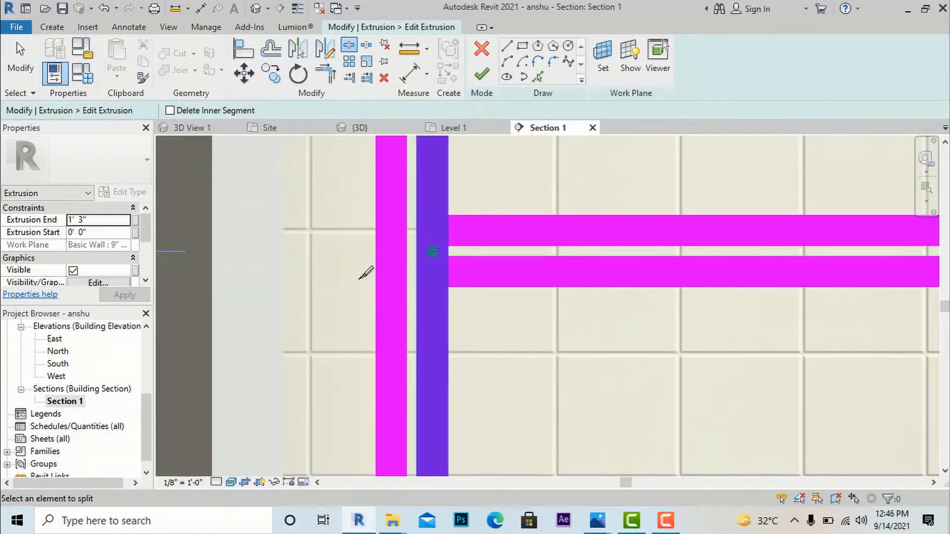
- Split the right inner vertical sketch line between the two horizontal shelf lines
{"action": "scroll", "coordinate": [360, 278], "scroll_direction": "down", "scroll_amount": 2}
{"action": "scroll", "coordinate": [474, 280], "scroll_direction": "down", "scroll_amount": 3}
{"action": "scroll", "coordinate": [474, 281], "scroll_direction": "down", "scroll_amount": 1}
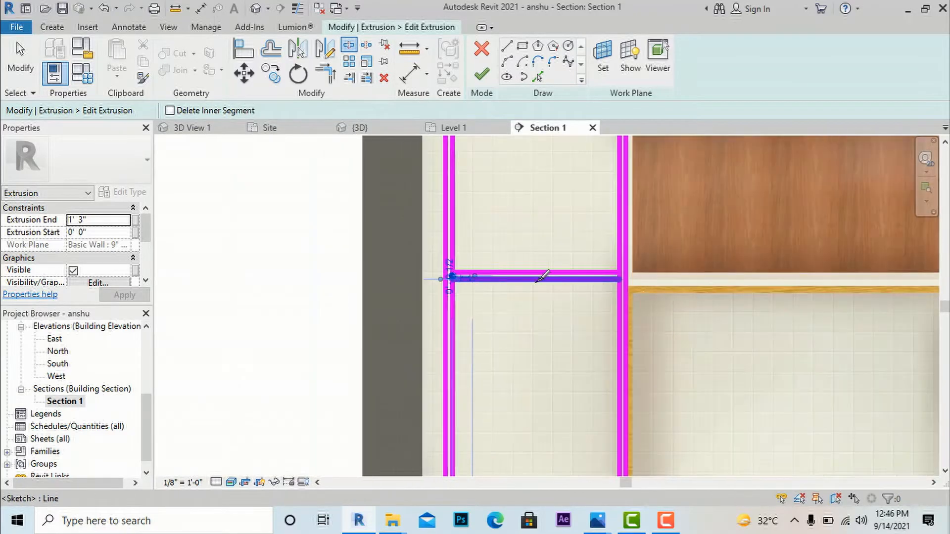
{"action": "scroll", "coordinate": [622, 276], "scroll_direction": "up", "scroll_amount": 4}
{"action": "scroll", "coordinate": [629, 272], "scroll_direction": "up", "scroll_amount": 3}
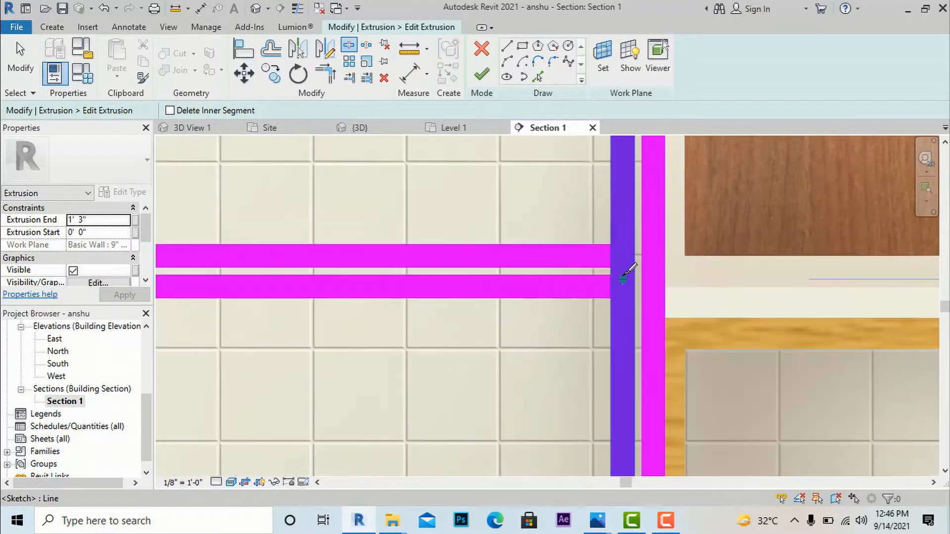
{"action": "left_click", "coordinate": [623, 272]}
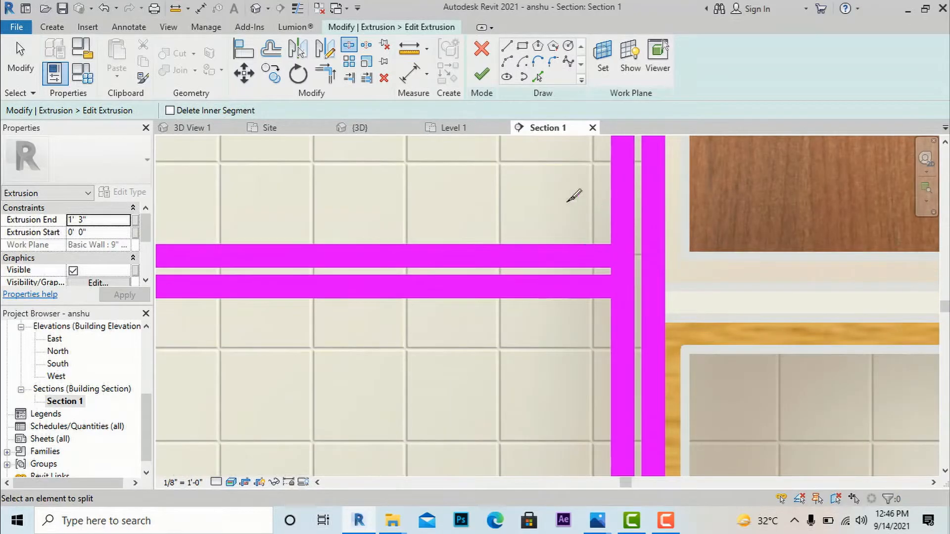
{"action": "key", "text": "Escape"}
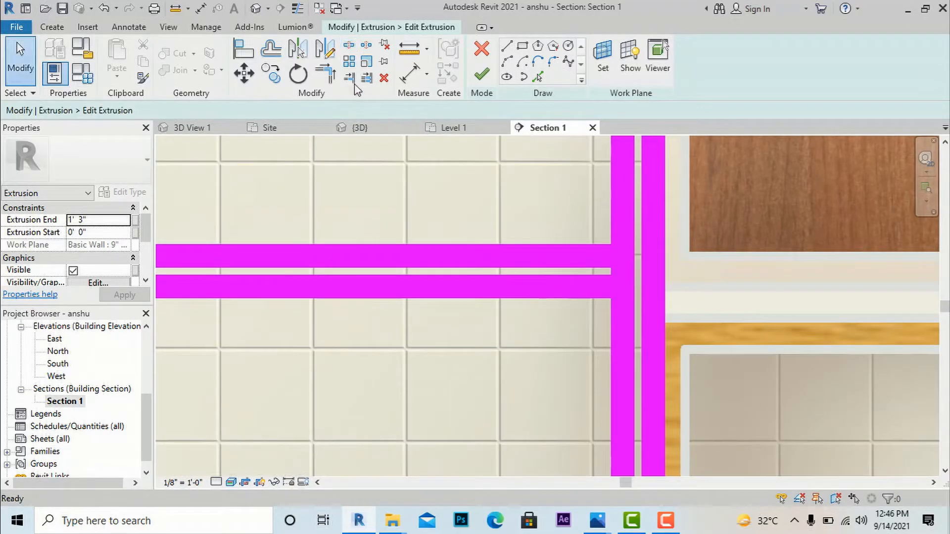
- Trim the right inner vertical sketch lines and the two shelf lines into clean corners above and below the shelf
{"action": "left_click", "coordinate": [326, 74]}
{"action": "scroll", "coordinate": [708, 270], "scroll_direction": "down", "scroll_amount": 1}
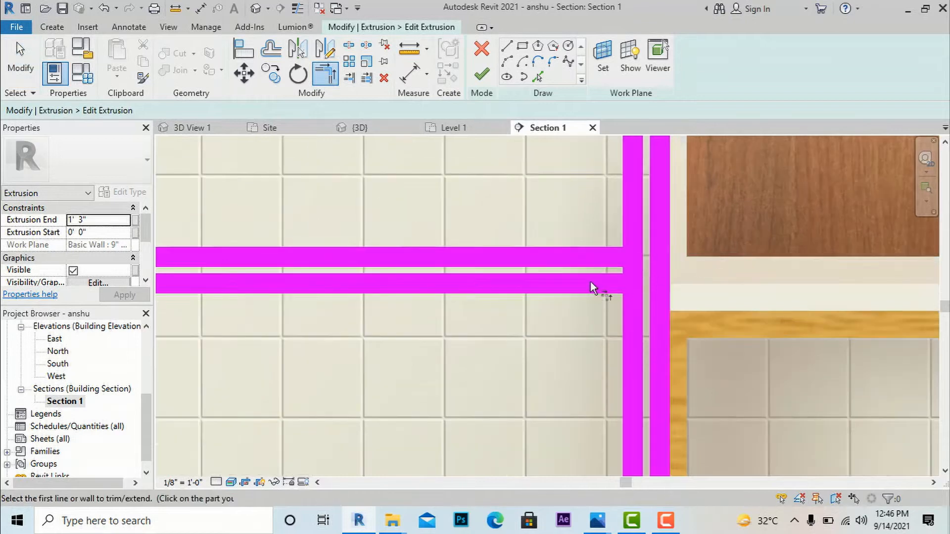
{"action": "left_click", "coordinate": [590, 287]}
{"action": "left_click", "coordinate": [632, 312]}
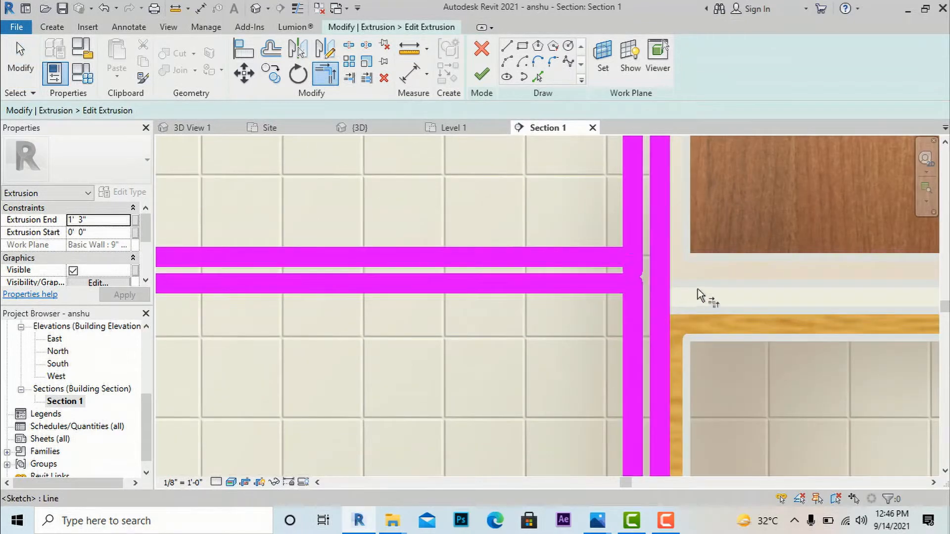
{"action": "left_click", "coordinate": [590, 255]}
{"action": "left_click", "coordinate": [628, 224]}
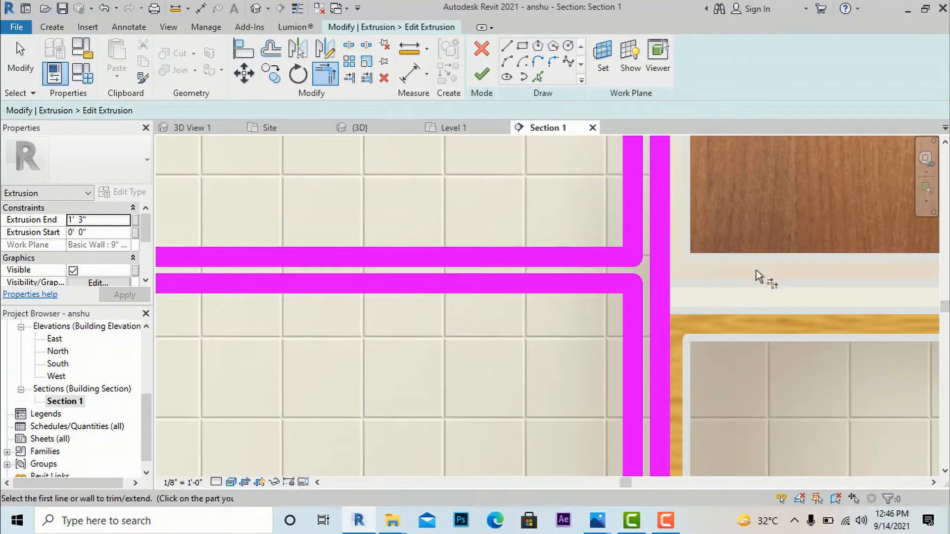
- Trim the left inner vertical sketch lines and the two shelf lines into corners above and below the shelf
{"action": "scroll", "coordinate": [690, 299], "scroll_direction": "down", "scroll_amount": 2}
{"action": "scroll", "coordinate": [888, 307], "scroll_direction": "down", "scroll_amount": 2}
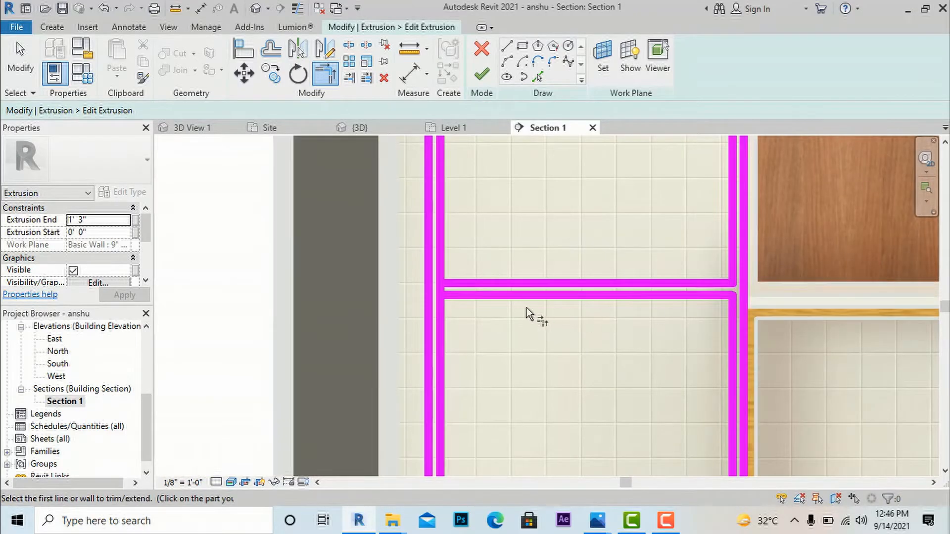
{"action": "scroll", "coordinate": [453, 275], "scroll_direction": "up", "scroll_amount": 2}
{"action": "left_click", "coordinate": [452, 285]}
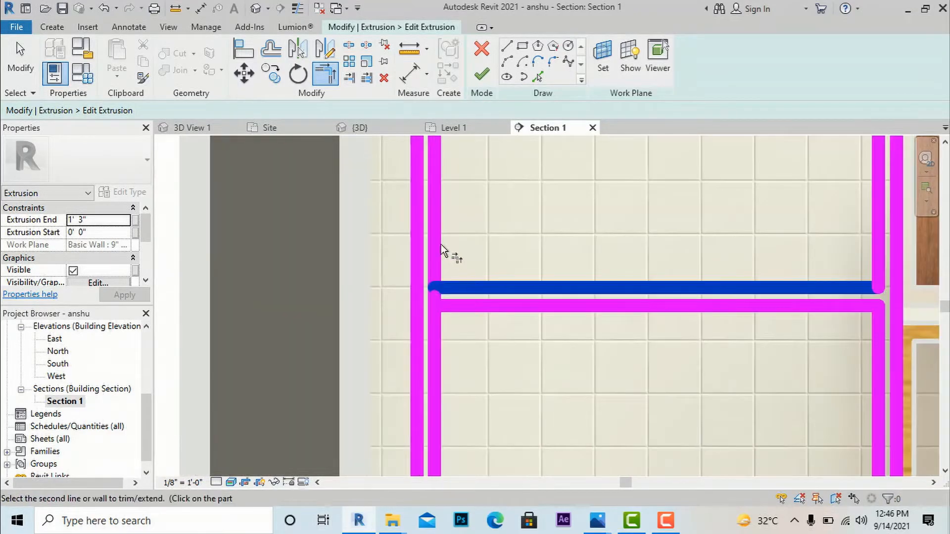
{"action": "left_click", "coordinate": [439, 244]}
{"action": "left_click", "coordinate": [438, 330]}
{"action": "left_click", "coordinate": [461, 305]}
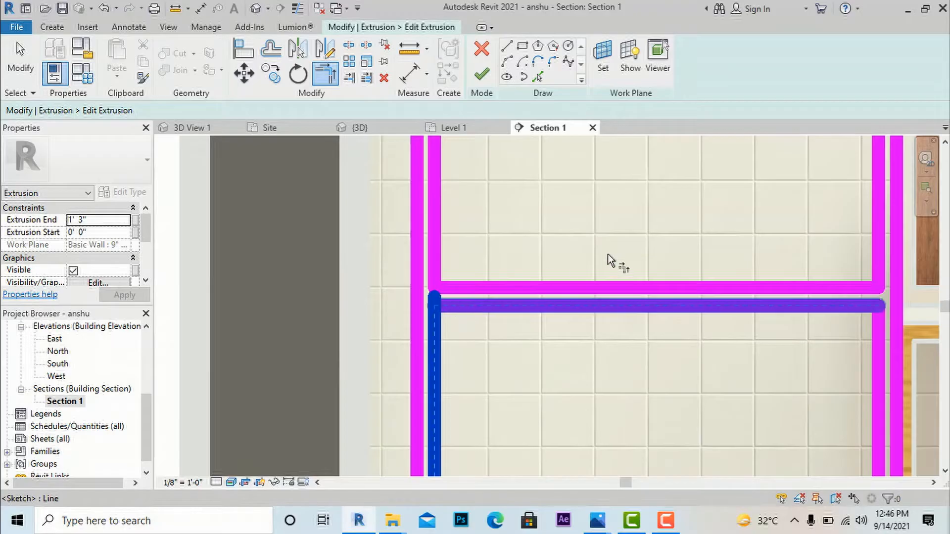
- Finish editing the cabinet frame extrusion with its shelf and deselect it
{"action": "scroll", "coordinate": [460, 263], "scroll_direction": "down", "scroll_amount": 4}
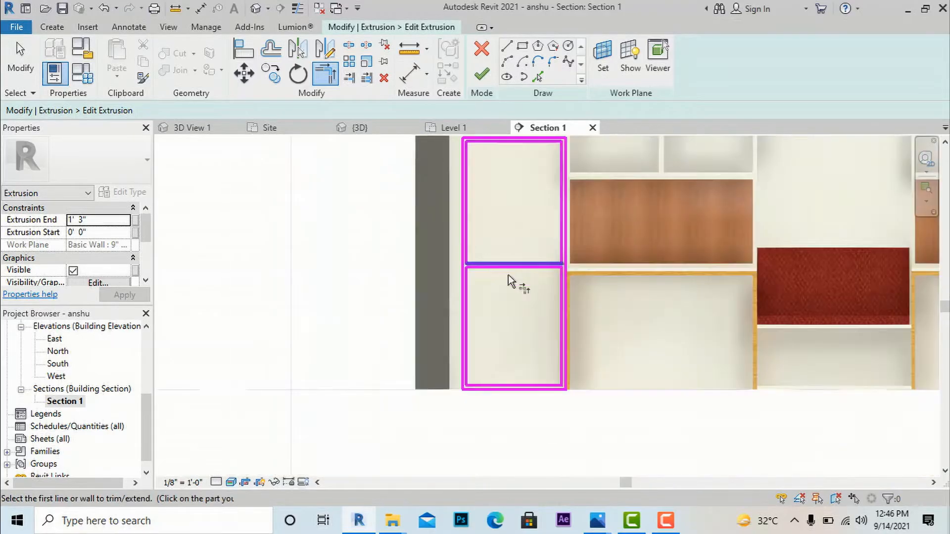
{"action": "left_click", "coordinate": [480, 77]}
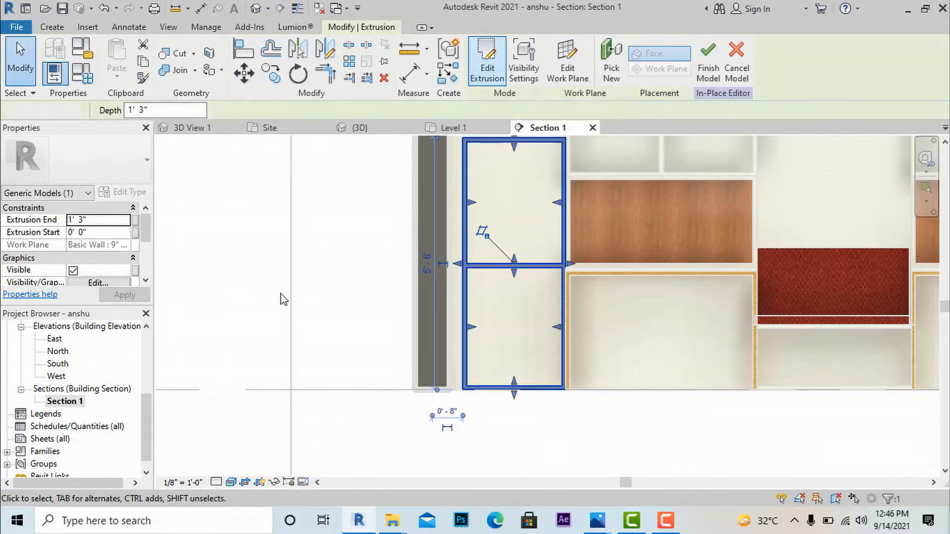
{"action": "left_click", "coordinate": [283, 299]}
{"action": "scroll", "coordinate": [60, 420], "scroll_direction": "down", "scroll_amount": 1}
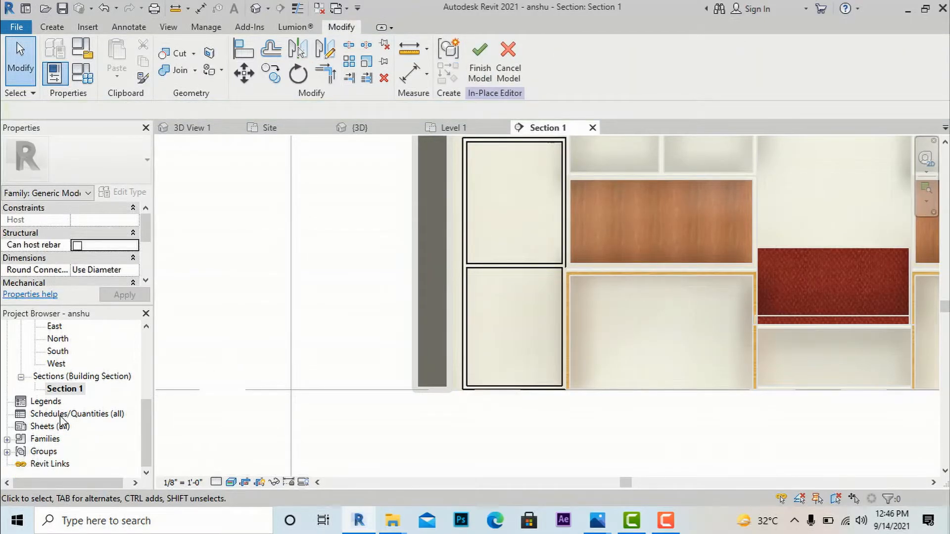
- Inspect the cabinet in 3D View 1, and from Section 1 consult the reference image Untitled-1.jpg
{"action": "scroll", "coordinate": [66, 398], "scroll_direction": "up", "scroll_amount": 4}
{"action": "double_click", "coordinate": [64, 339]}
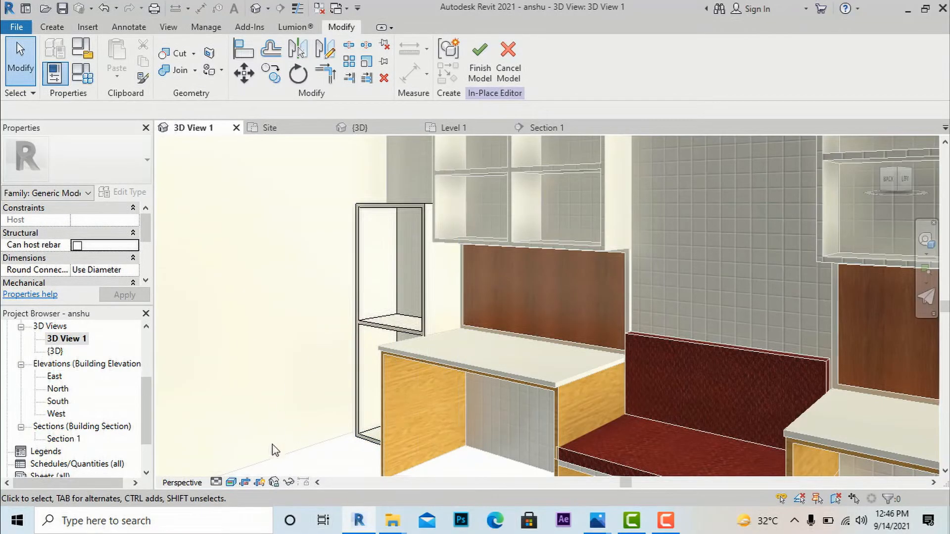
{"action": "scroll", "coordinate": [58, 379], "scroll_direction": "up", "scroll_amount": 8}
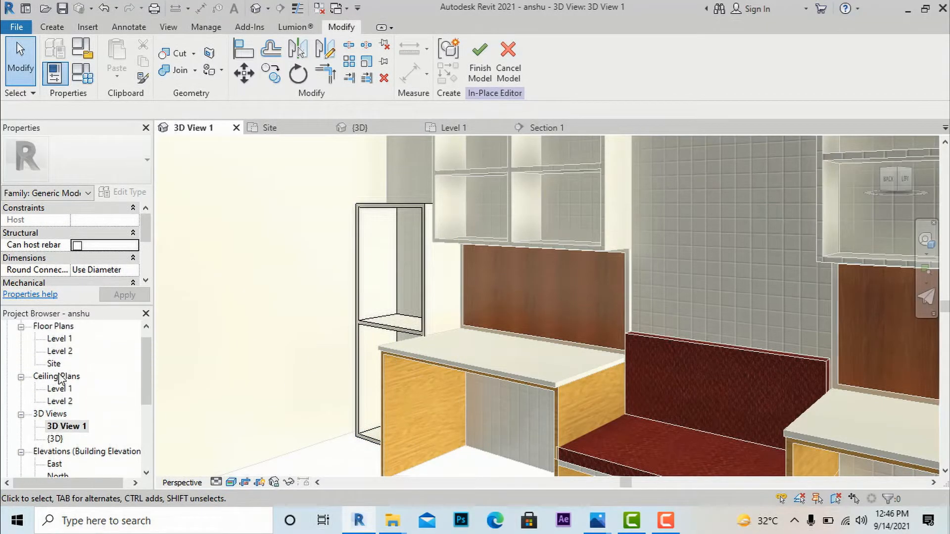
{"action": "scroll", "coordinate": [58, 378], "scroll_direction": "down", "scroll_amount": 4}
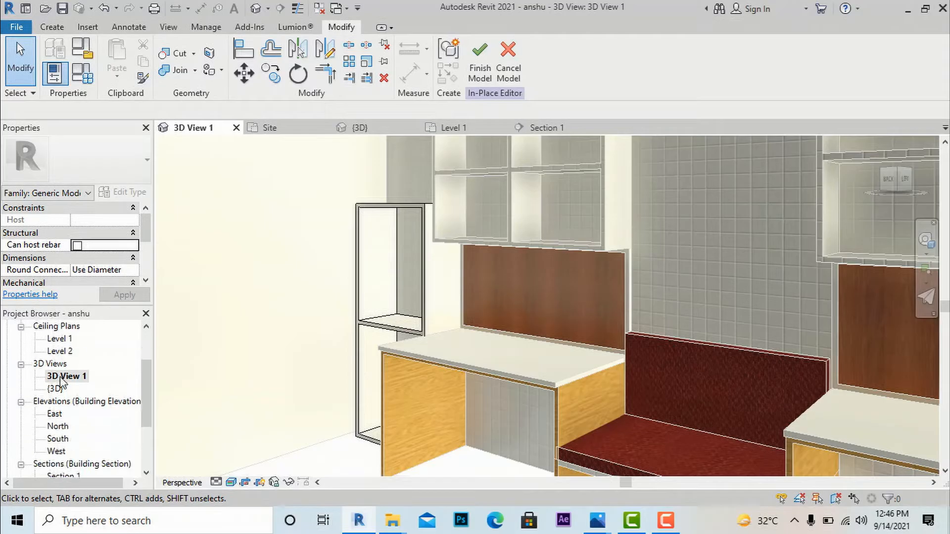
{"action": "double_click", "coordinate": [65, 401]}
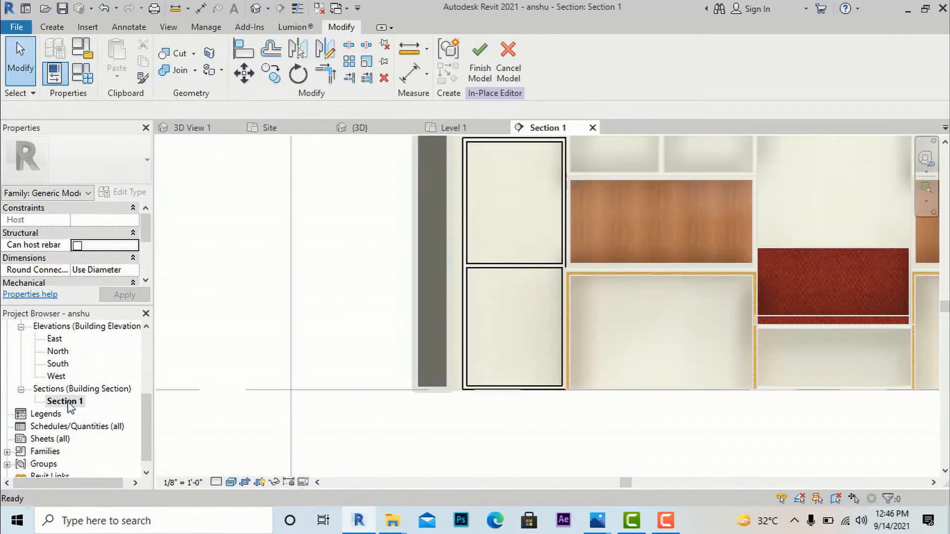
{"action": "mouse_move", "coordinate": [597, 521]}
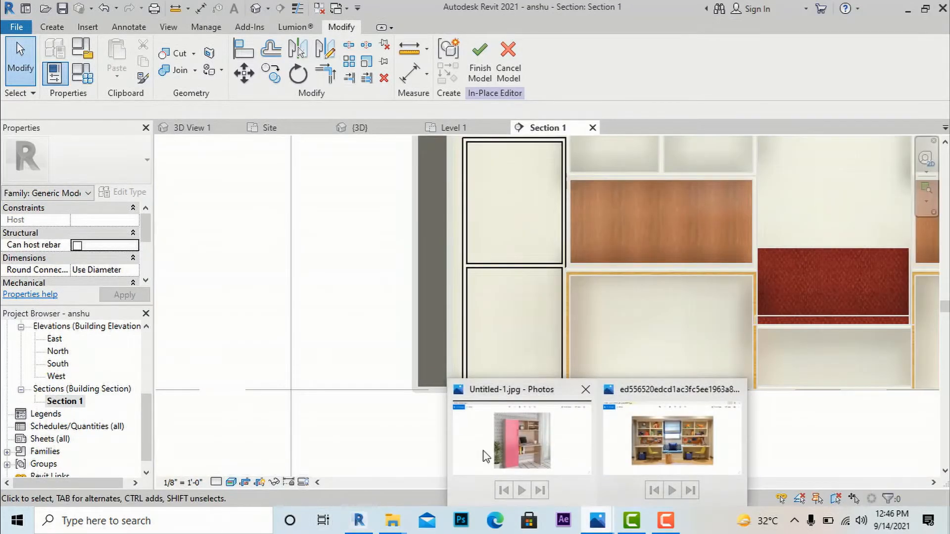
{"action": "left_click", "coordinate": [520, 440]}
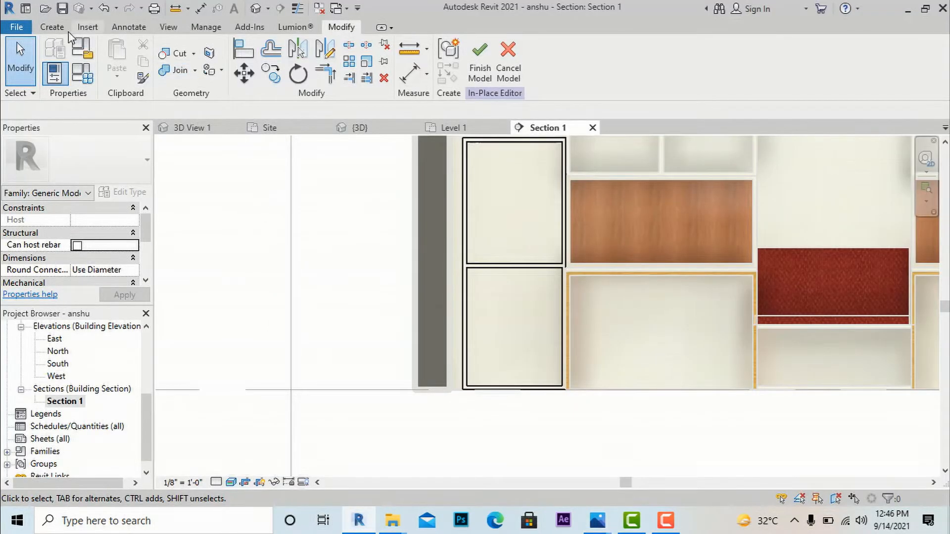
- Start an extrusion on a work plane picked from the cabinet frame and sketch a 2'-1" by 5'-4" rectangle along the frame's inner edges
{"action": "left_click", "coordinate": [48, 28]}
{"action": "left_click", "coordinate": [120, 53]}
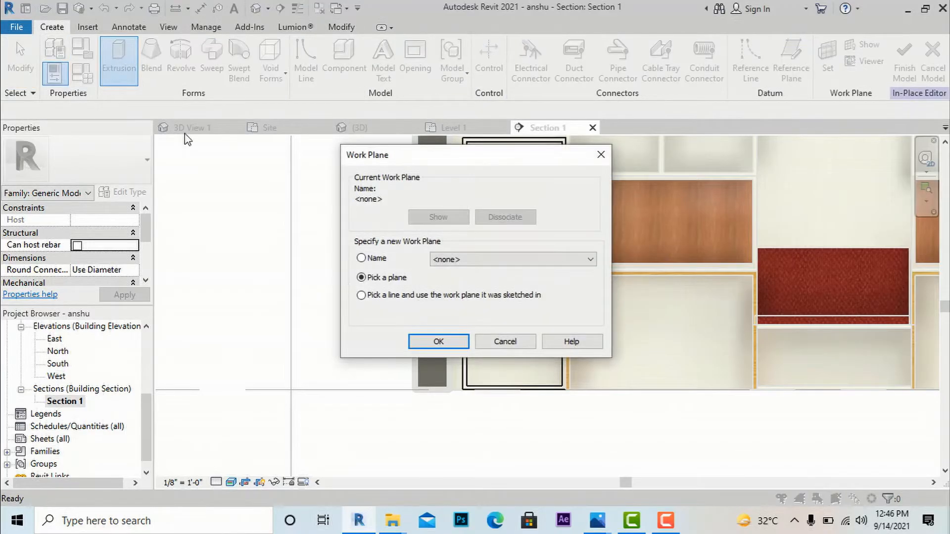
{"action": "left_click", "coordinate": [436, 342]}
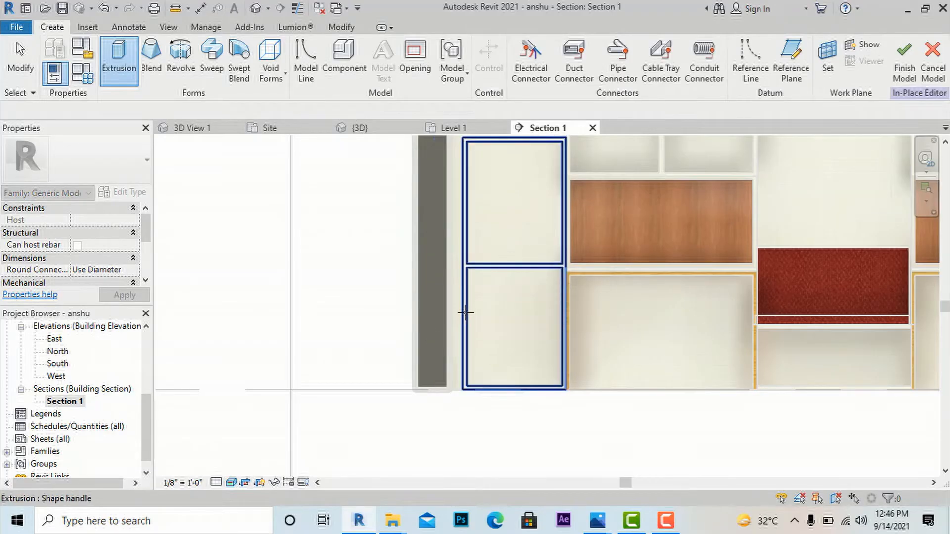
{"action": "left_click", "coordinate": [466, 313]}
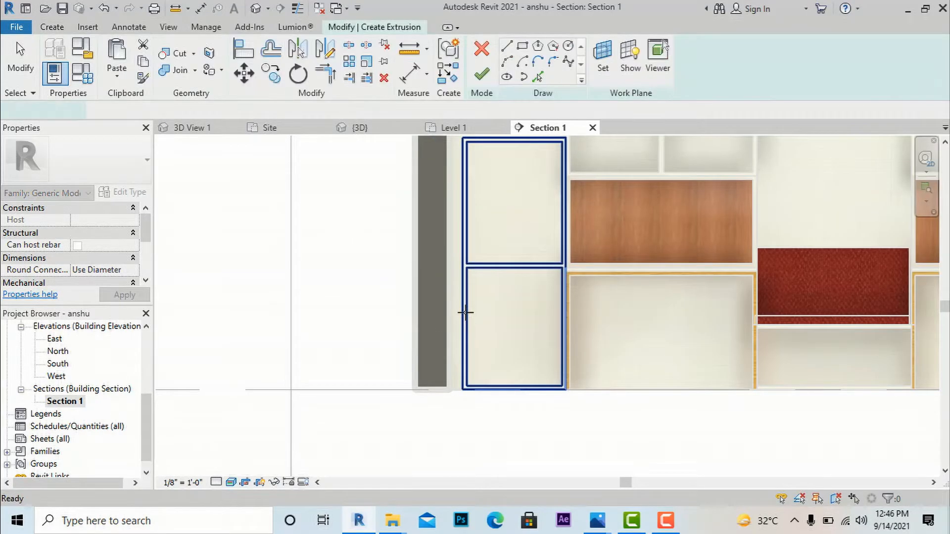
{"action": "left_click", "coordinate": [522, 46]}
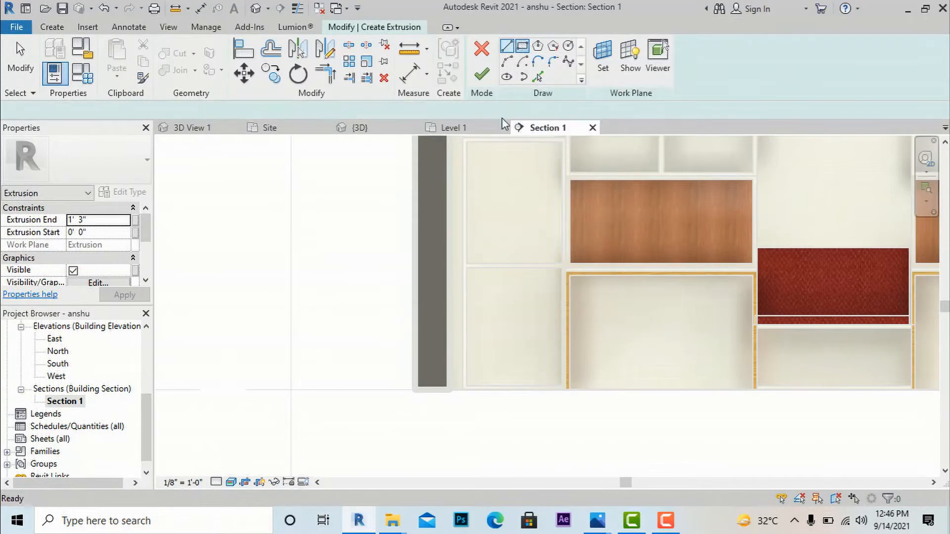
{"action": "left_click", "coordinate": [466, 143]}
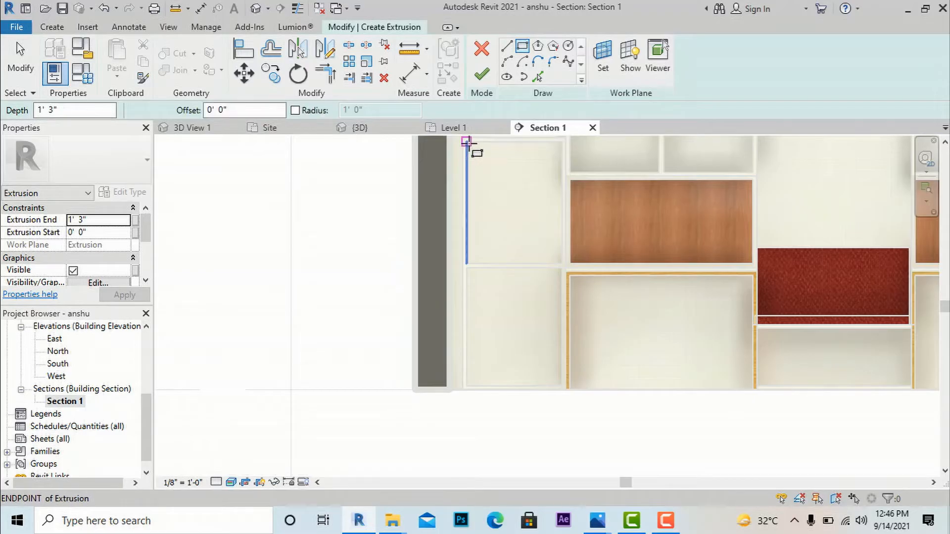
{"action": "left_click", "coordinate": [561, 387]}
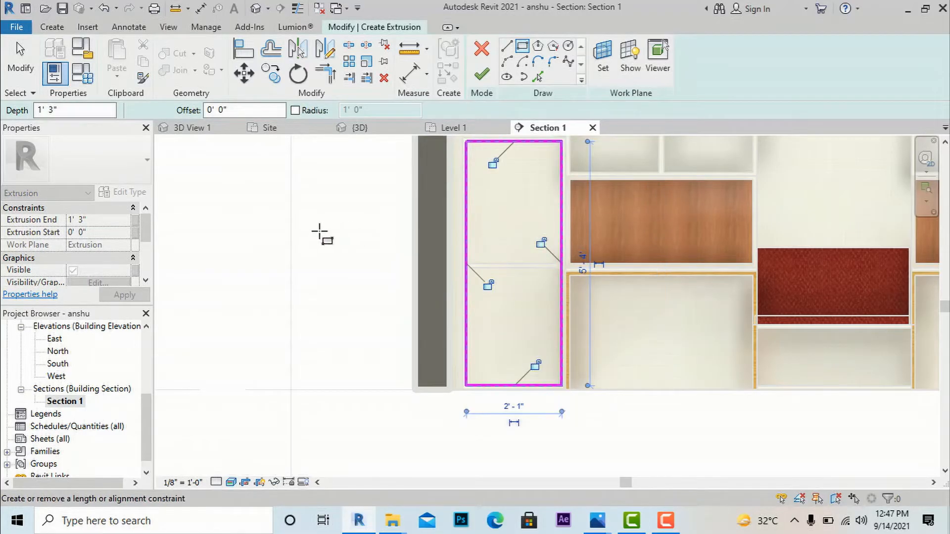
- Set the rectangular panel's extrusion end to 0.6"
{"action": "left_click", "coordinate": [99, 221]}
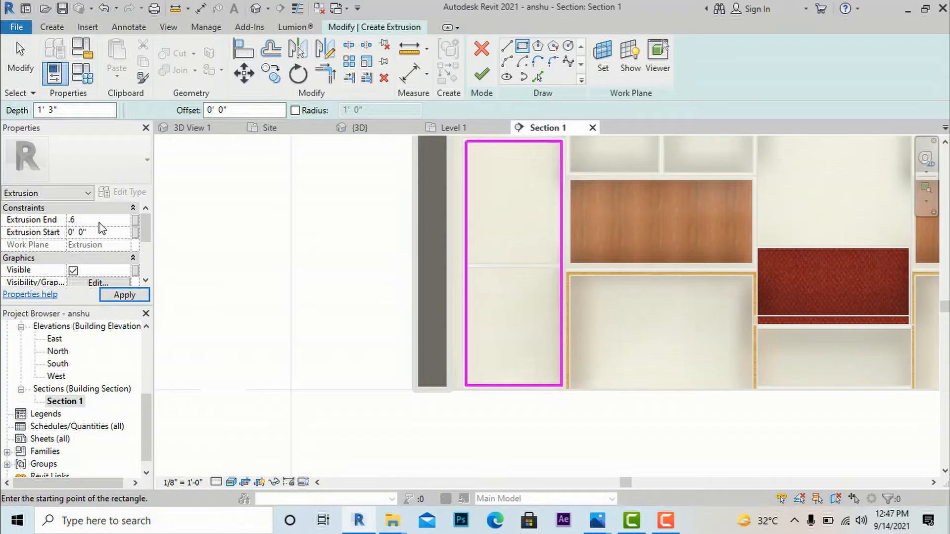
{"action": "scroll", "coordinate": [119, 256], "scroll_direction": "down", "scroll_amount": 3}
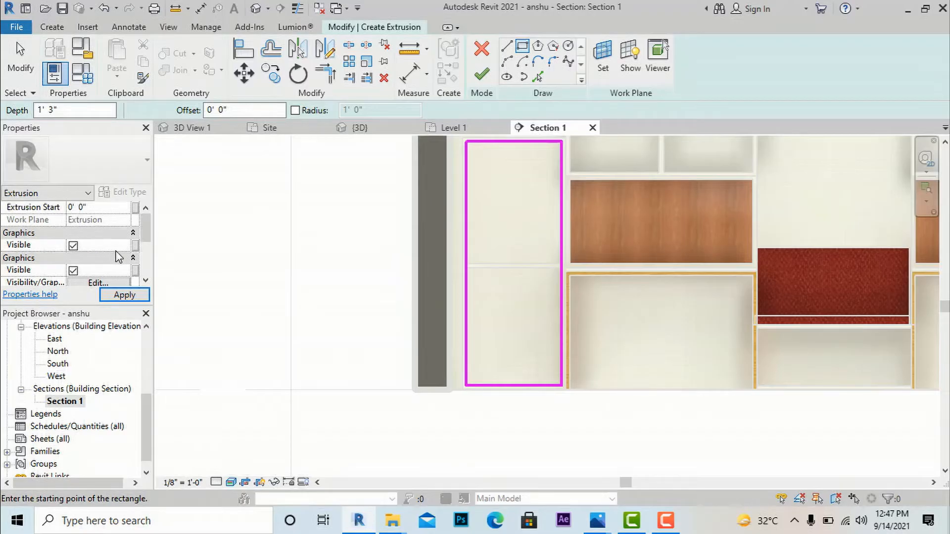
{"action": "scroll", "coordinate": [94, 250], "scroll_direction": "up", "scroll_amount": 3}
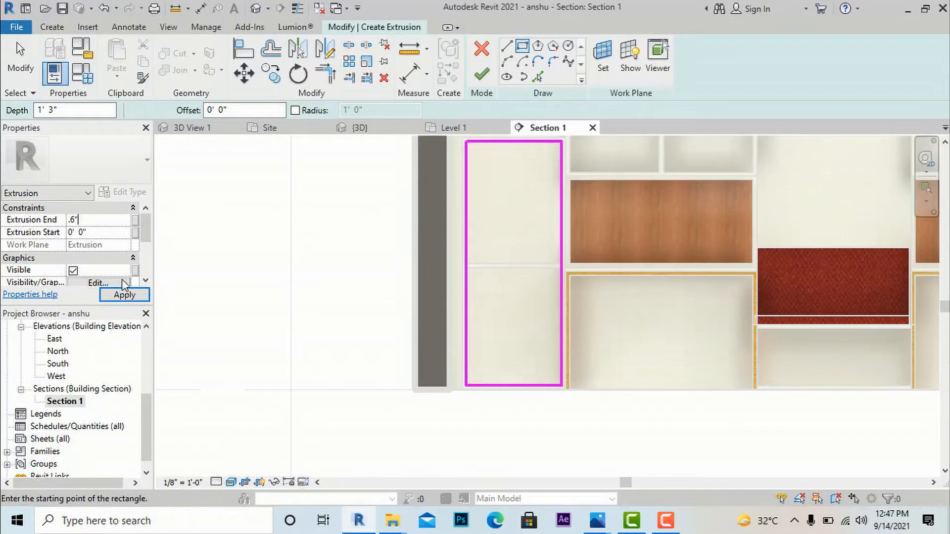
{"action": "left_click", "coordinate": [125, 295]}
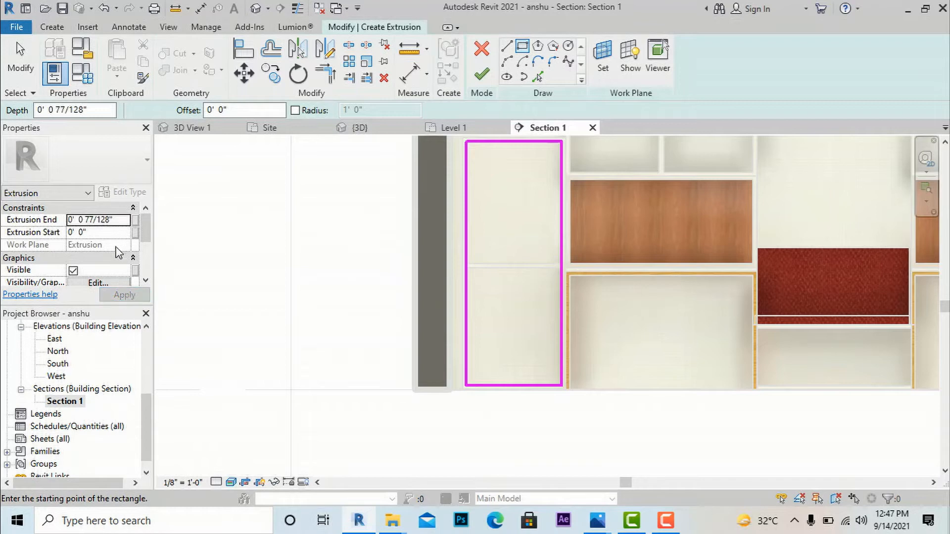
- Create a new project material for the panel extrusion
{"action": "scroll", "coordinate": [119, 250], "scroll_direction": "down", "scroll_amount": 3}
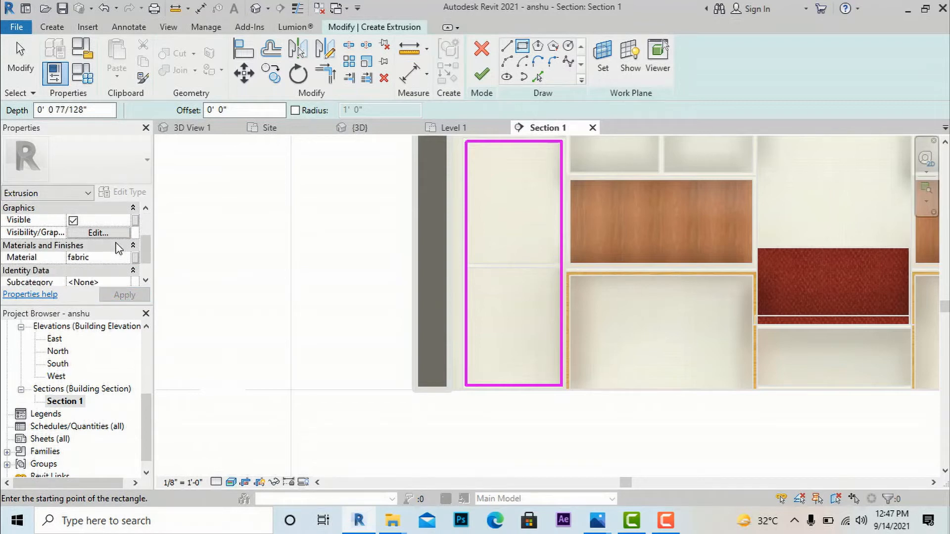
{"action": "left_click", "coordinate": [114, 257]}
{"action": "left_click", "coordinate": [134, 257]}
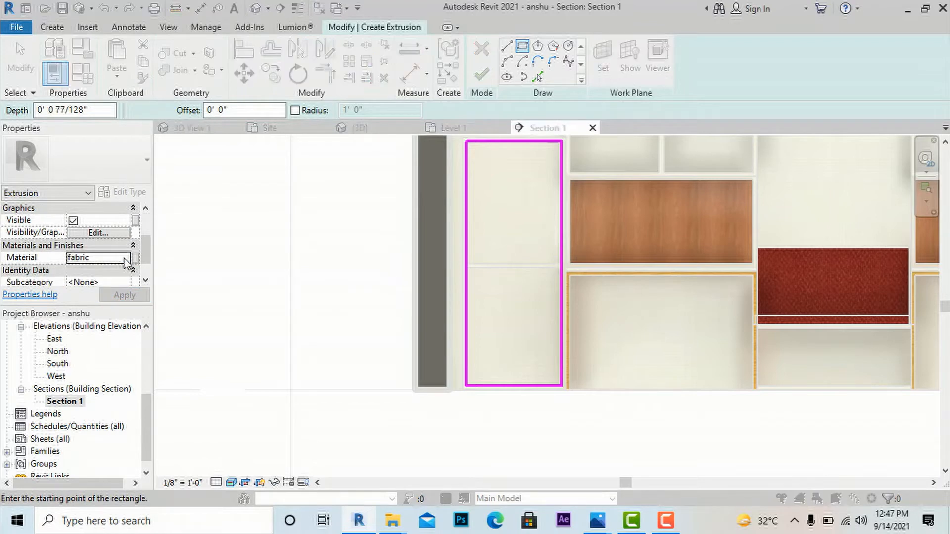
{"action": "left_click", "coordinate": [222, 407]}
{"action": "left_click", "coordinate": [245, 426]}
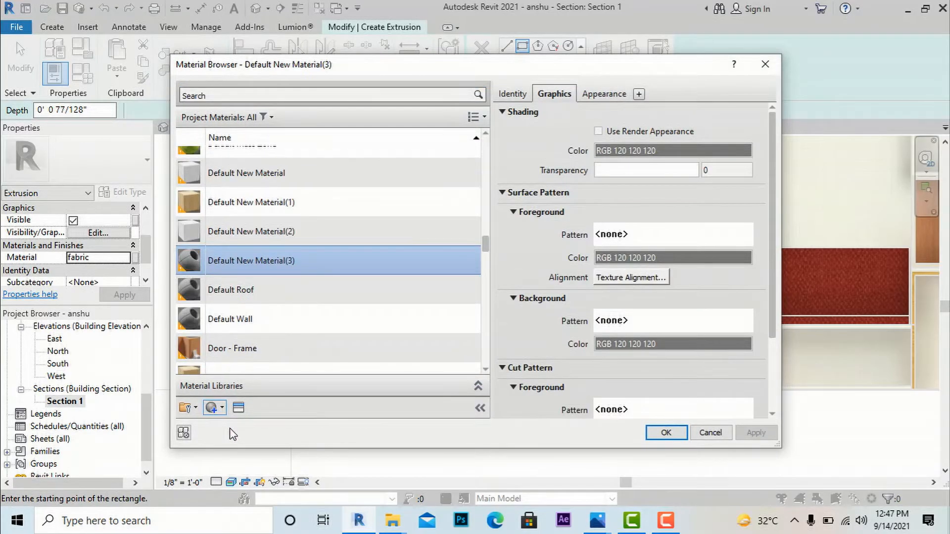
- Search the appearance assets for "pink" and apply the Pink asset to the new material
{"action": "left_click", "coordinate": [238, 408]}
{"action": "left_click", "coordinate": [600, 78]}
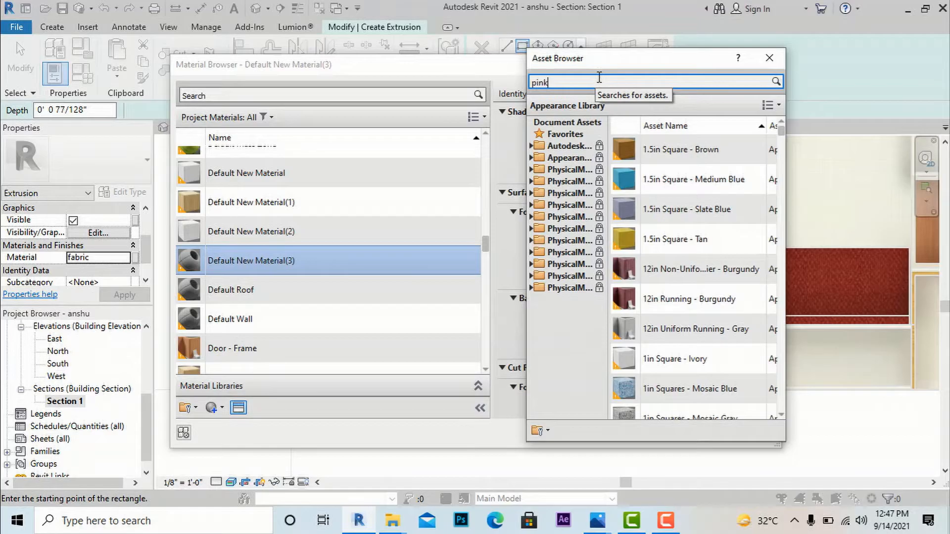
{"action": "key", "text": "Return"}
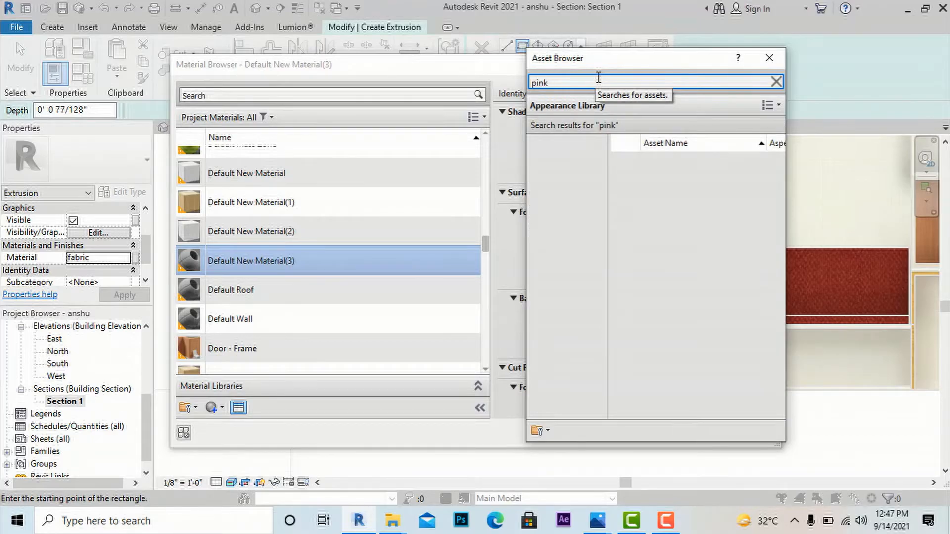
{"action": "double_click", "coordinate": [630, 166]}
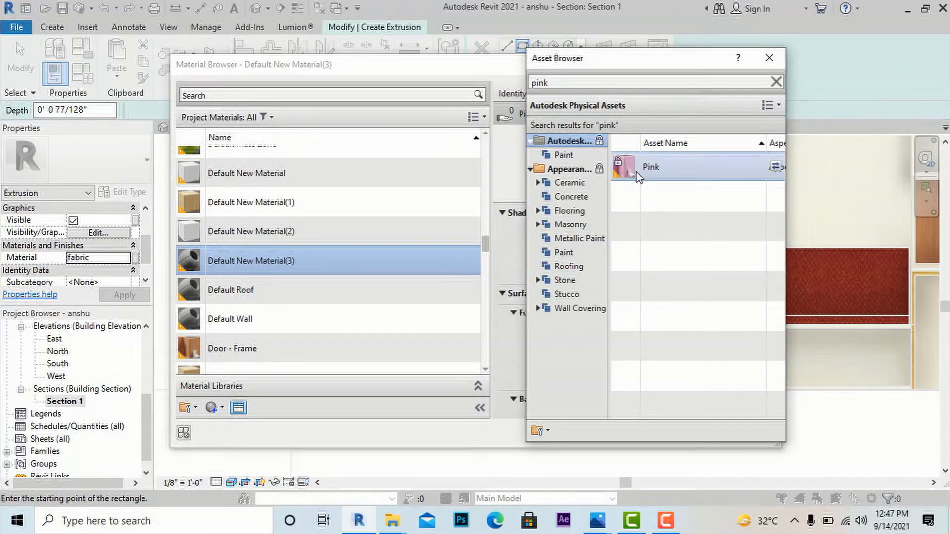
{"action": "left_click", "coordinate": [776, 82]}
{"action": "left_click", "coordinate": [769, 58]}
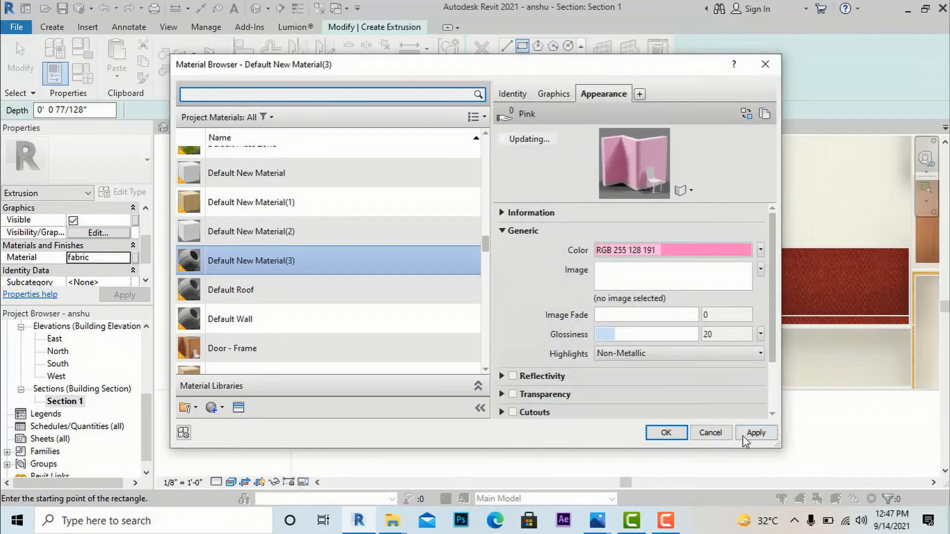
- Assign the pink material to the panel and finish its extrusion
{"action": "left_click", "coordinate": [755, 433]}
{"action": "left_click", "coordinate": [667, 433]}
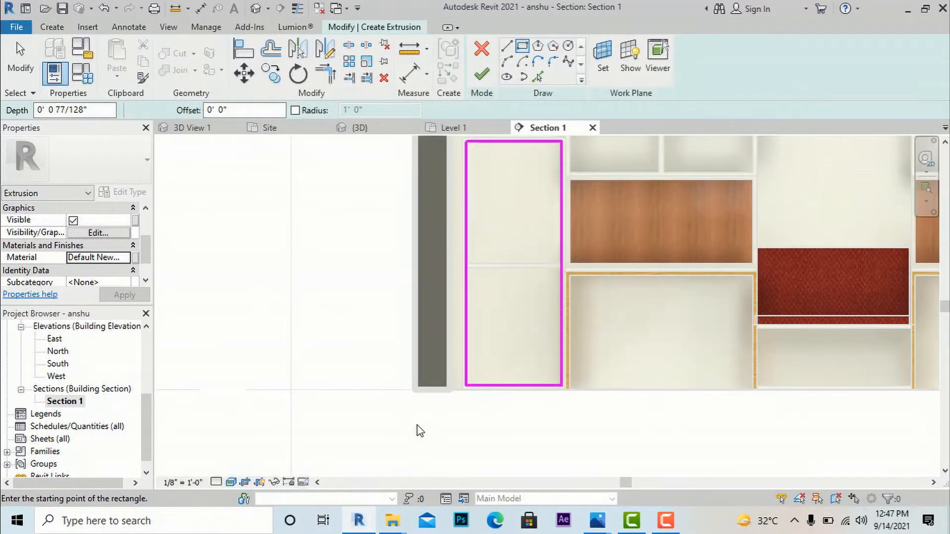
{"action": "left_click", "coordinate": [481, 75]}
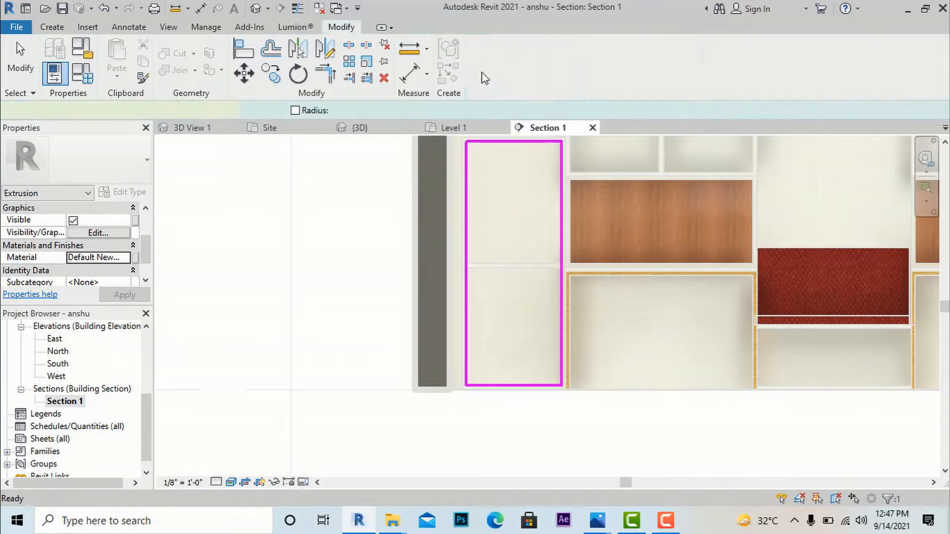
{"action": "left_click", "coordinate": [362, 210]}
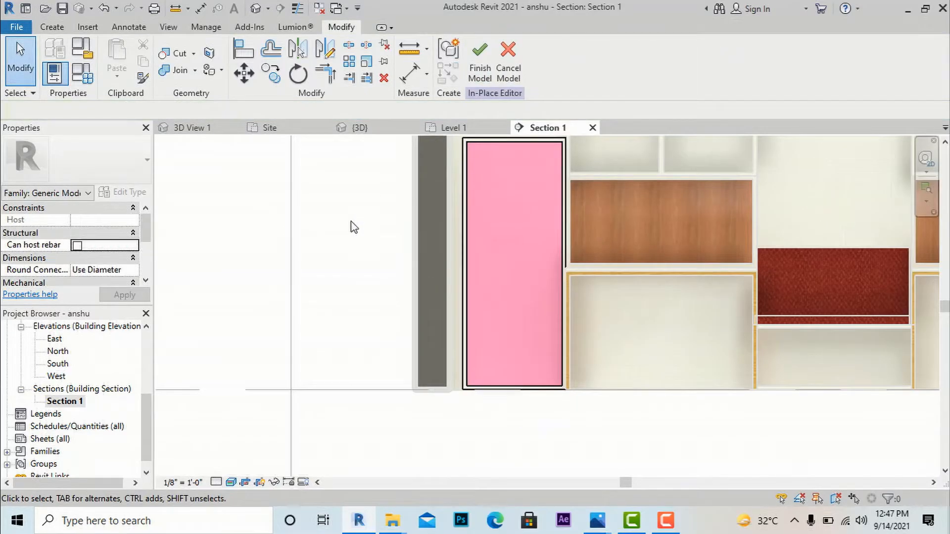
- Open the 3D View 1 perspective and compare the cabinet's pink panel with the reference photo preview
{"action": "scroll", "coordinate": [83, 406], "scroll_direction": "down", "scroll_amount": 1}
{"action": "scroll", "coordinate": [82, 422], "scroll_direction": "up", "scroll_amount": 4}
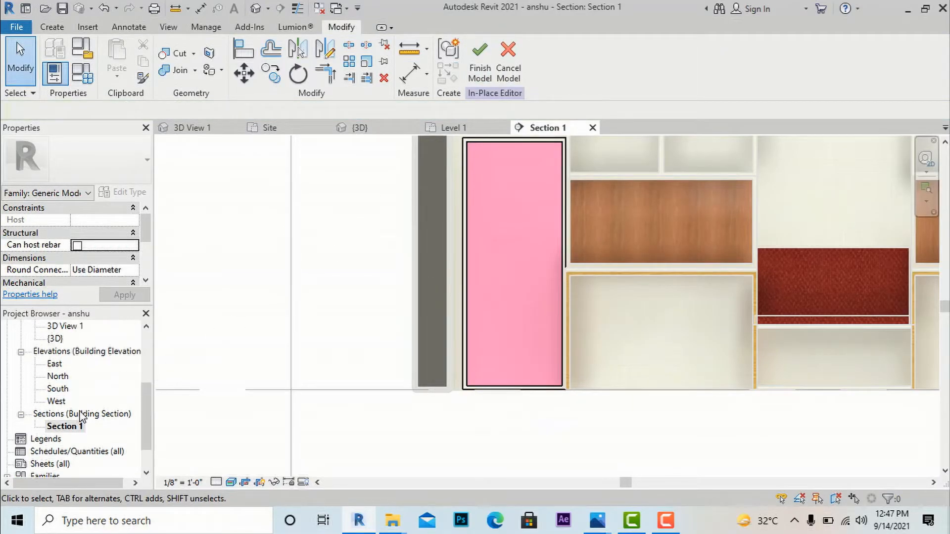
{"action": "double_click", "coordinate": [74, 339]}
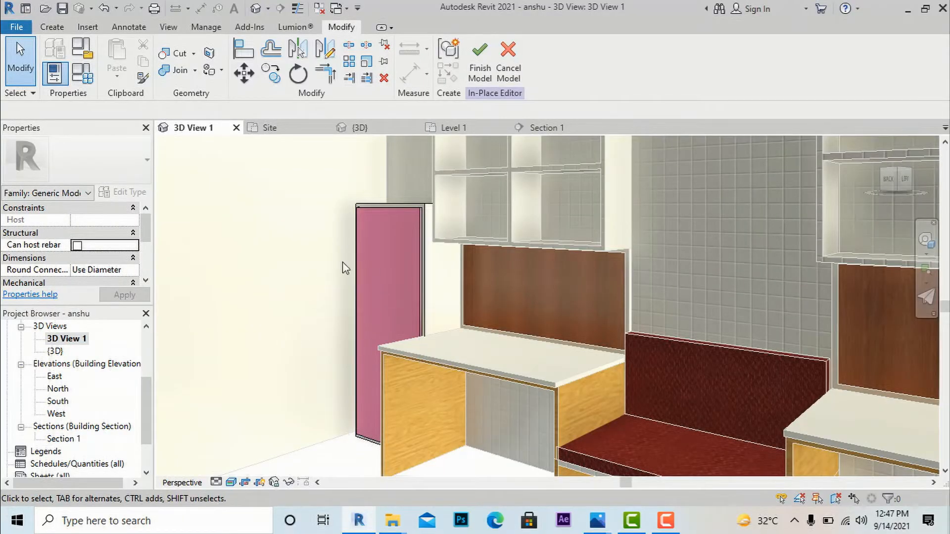
{"action": "mouse_move", "coordinate": [597, 520]}
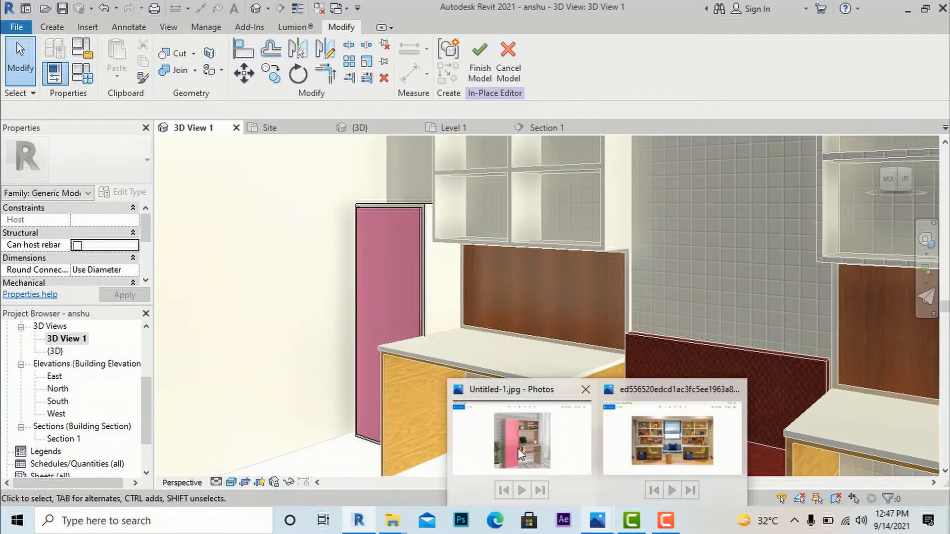
{"action": "mouse_move", "coordinate": [519, 455]}
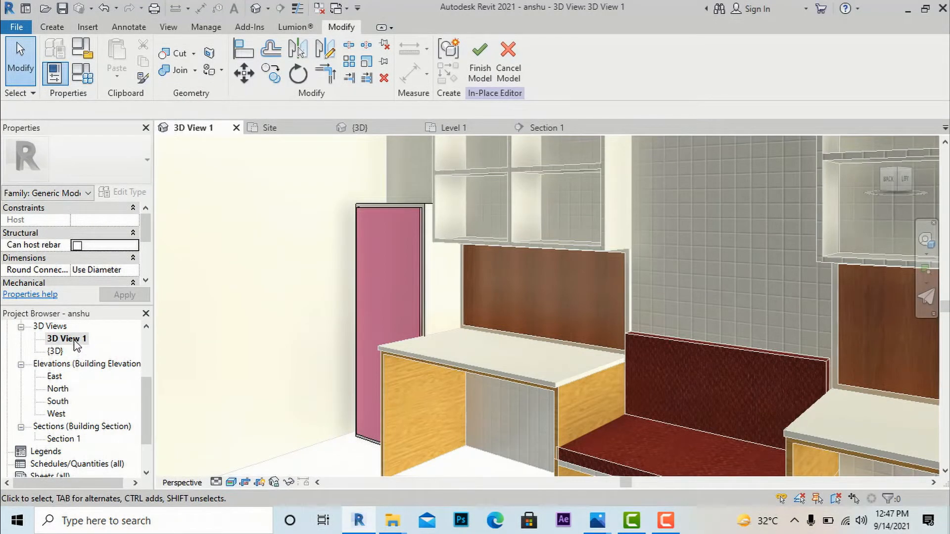
- Return to the Section 1 view and set the work plane by picking the pink front panel
{"action": "double_click", "coordinate": [77, 440]}
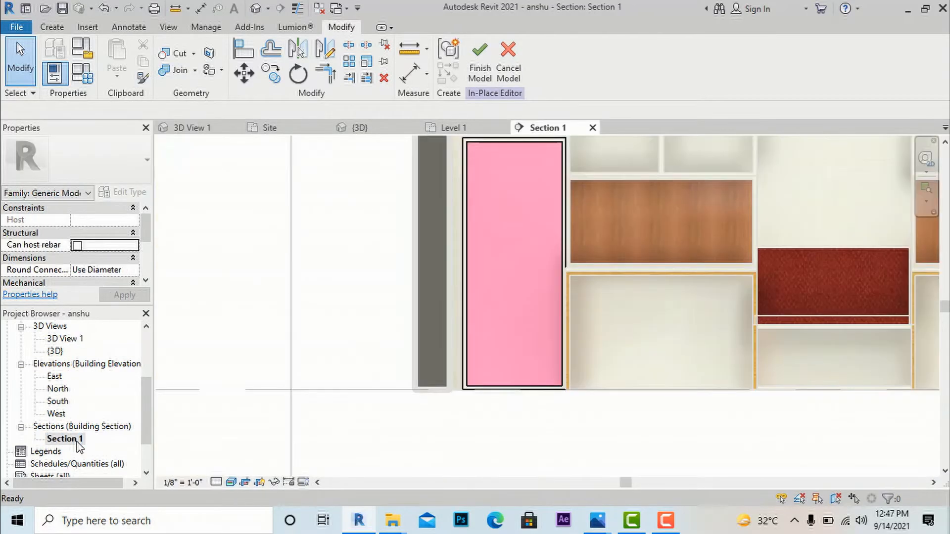
{"action": "left_click", "coordinate": [53, 27]}
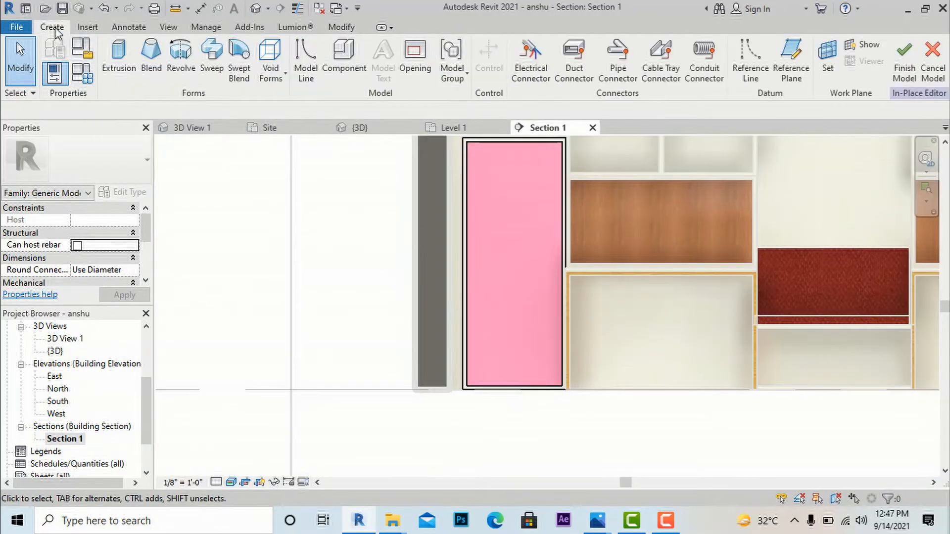
{"action": "left_click", "coordinate": [126, 69]}
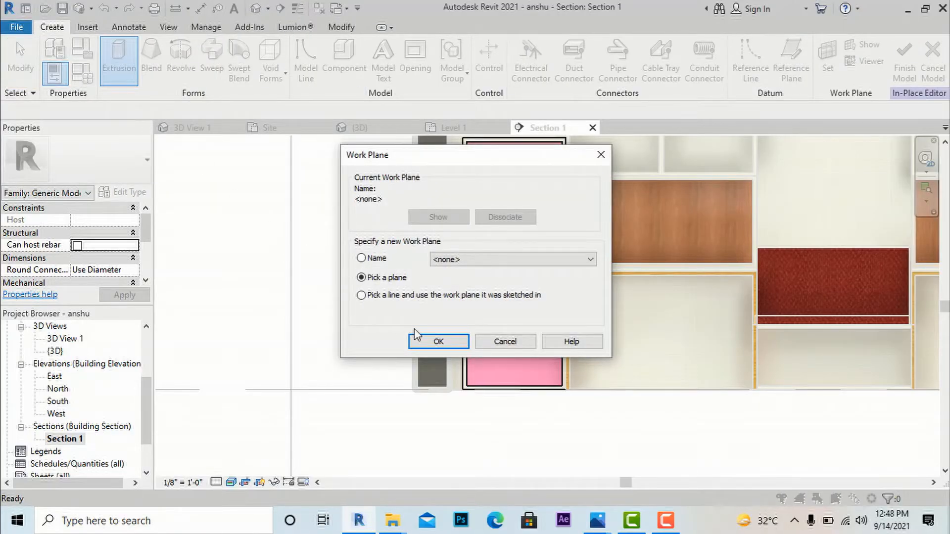
{"action": "left_click", "coordinate": [435, 341]}
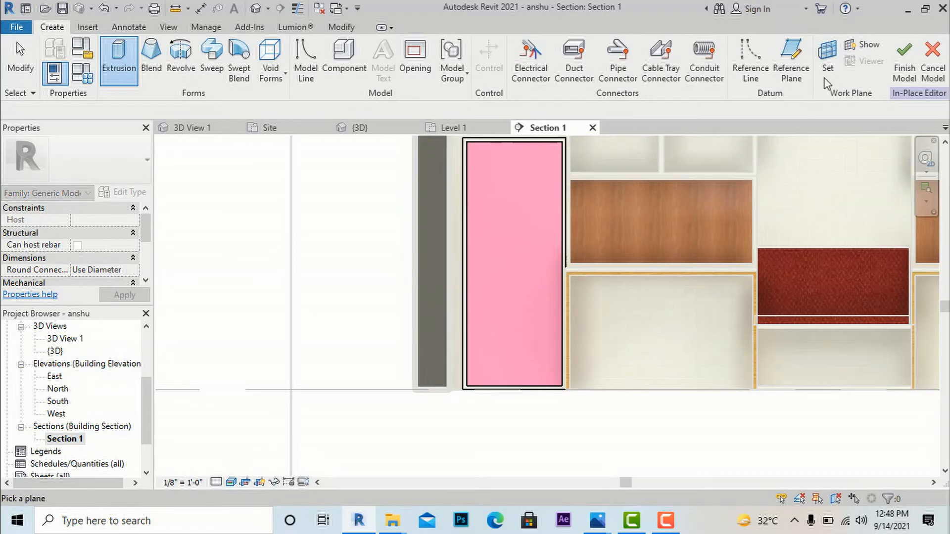
{"action": "left_click", "coordinate": [828, 62]}
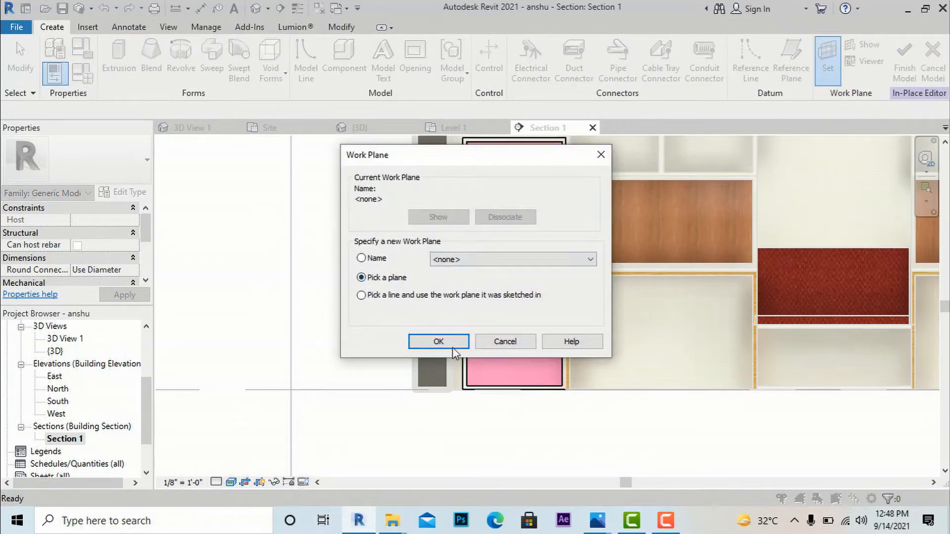
{"action": "left_click", "coordinate": [452, 347]}
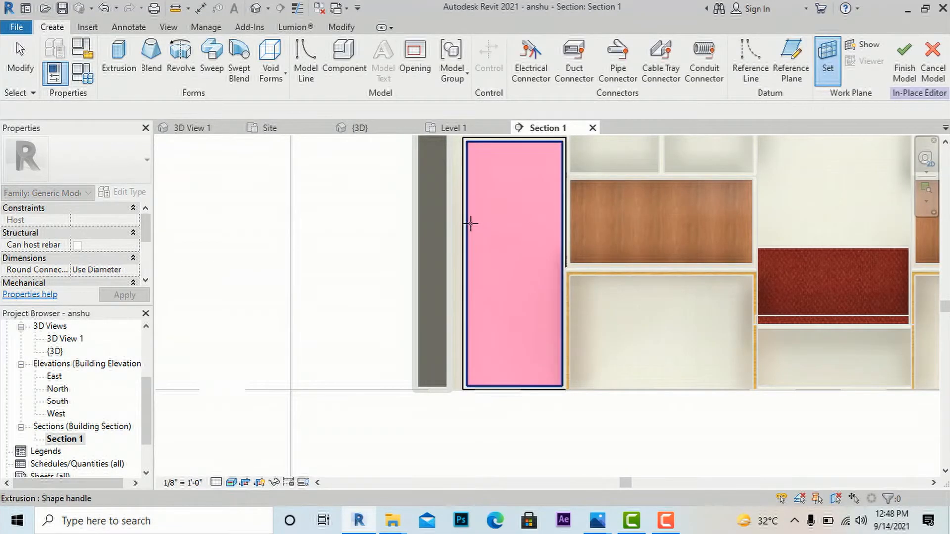
{"action": "left_click", "coordinate": [471, 225]}
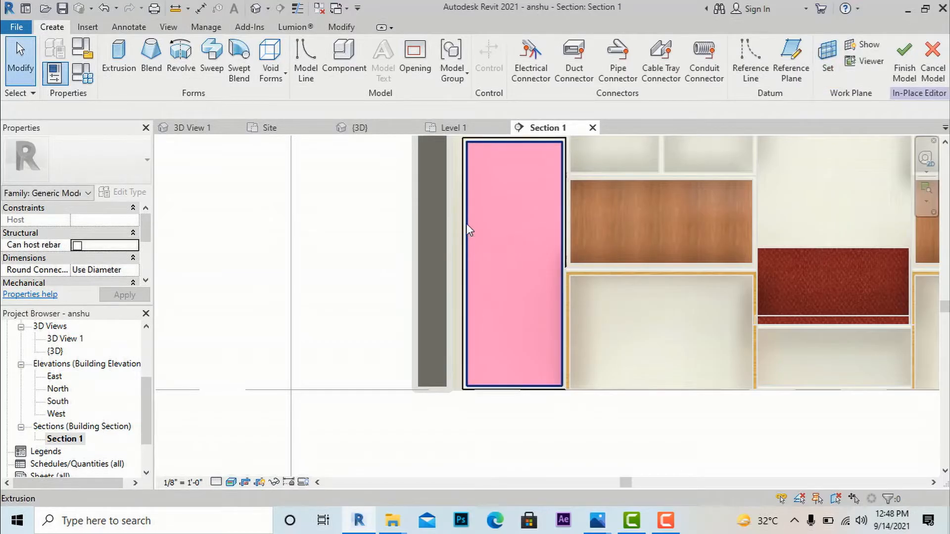
- Start a new extrusion and sketch a narrow vertical handle rectangle about 10" tall near the pink panel's right edge
{"action": "left_click", "coordinate": [122, 64]}
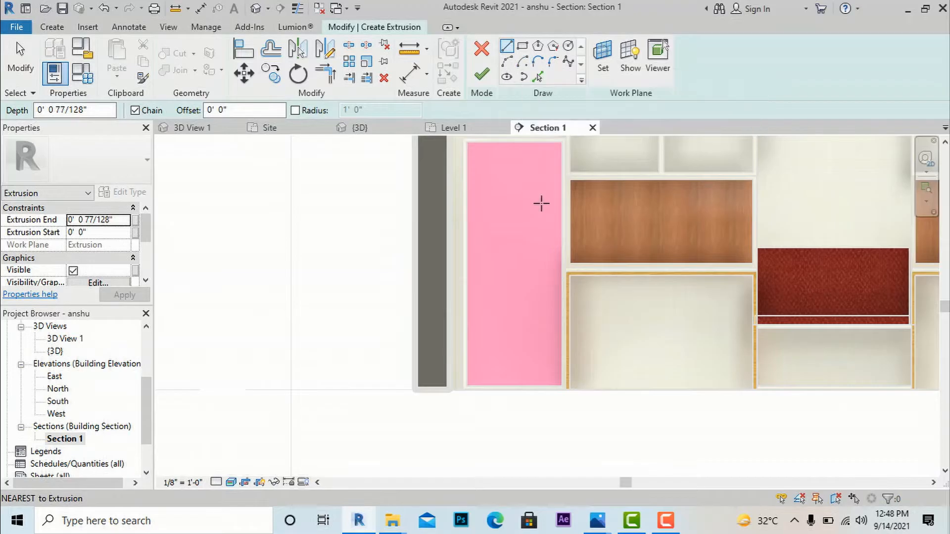
{"action": "scroll", "coordinate": [549, 240], "scroll_direction": "up", "scroll_amount": 2}
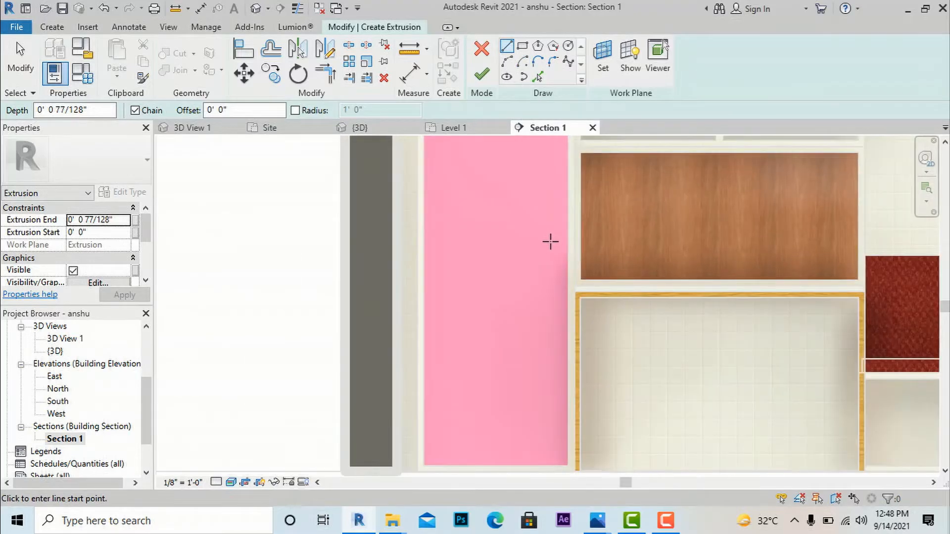
{"action": "left_click", "coordinate": [522, 46]}
{"action": "left_click", "coordinate": [546, 203]}
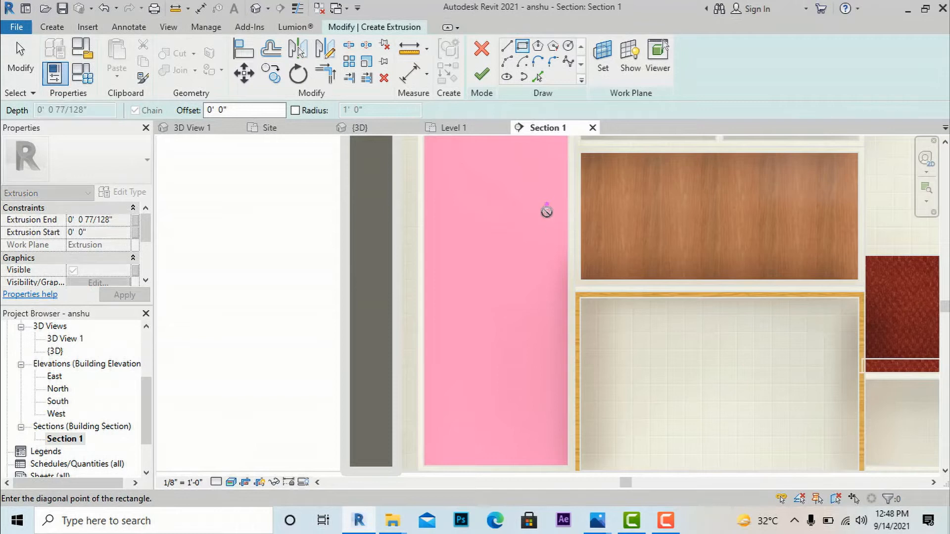
{"action": "scroll", "coordinate": [554, 255], "scroll_direction": "up", "scroll_amount": 2}
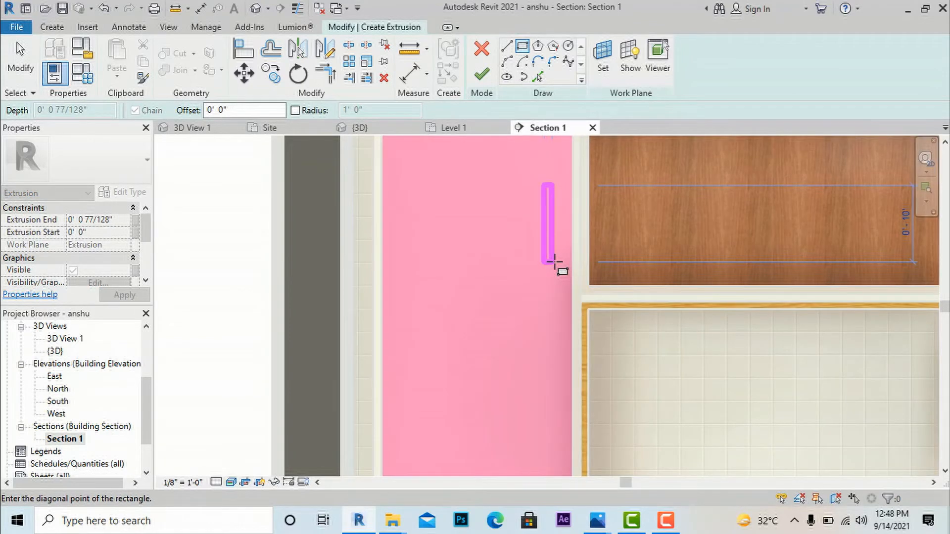
{"action": "left_click", "coordinate": [555, 262]}
{"action": "key", "text": "Escape"}
- Set the handle's extrusion end to 1"
{"action": "scroll", "coordinate": [438, 267], "scroll_direction": "down", "scroll_amount": 2}
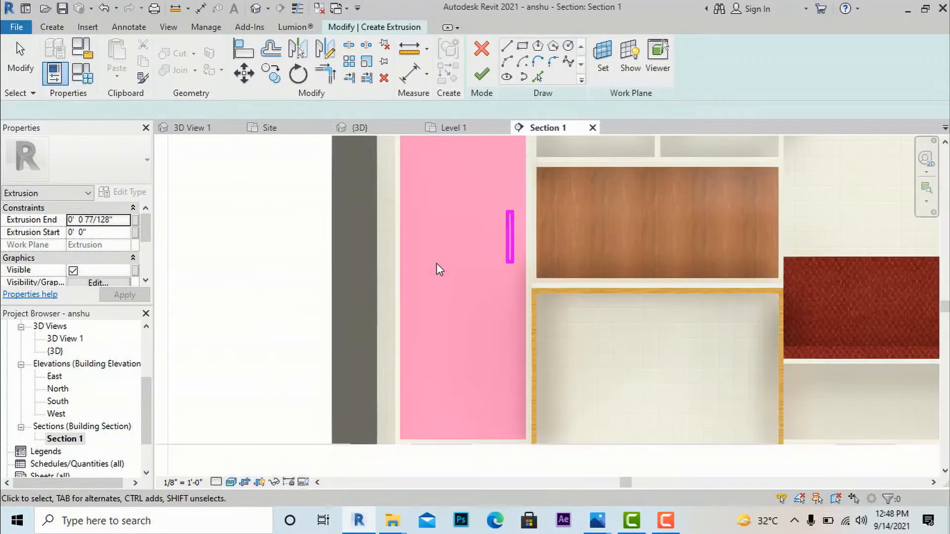
{"action": "scroll", "coordinate": [510, 304], "scroll_direction": "down", "scroll_amount": 2}
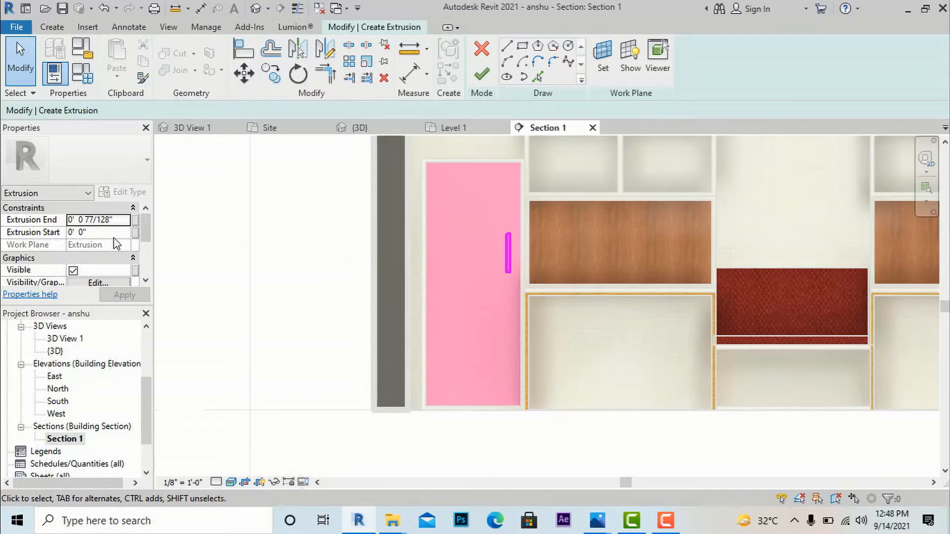
{"action": "left_click", "coordinate": [124, 225]}
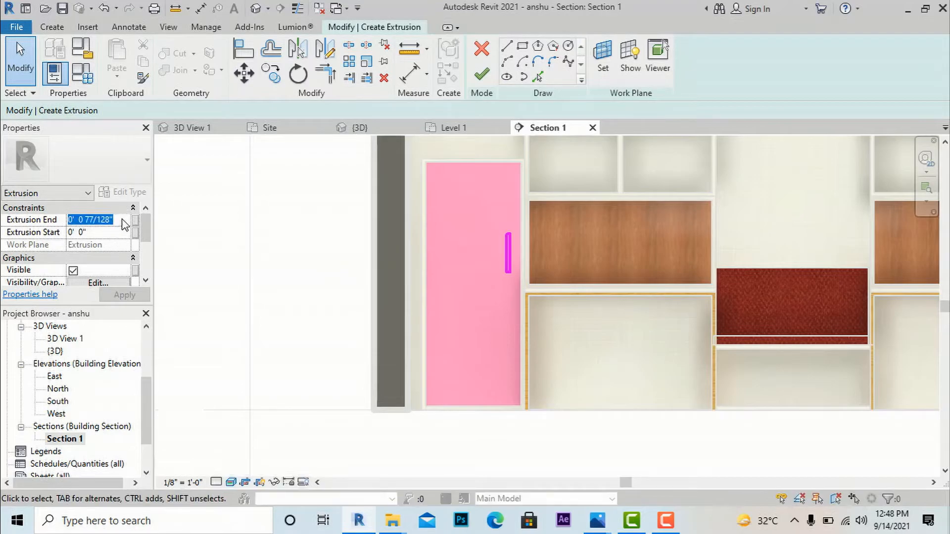
{"action": "type", "text": "1"}
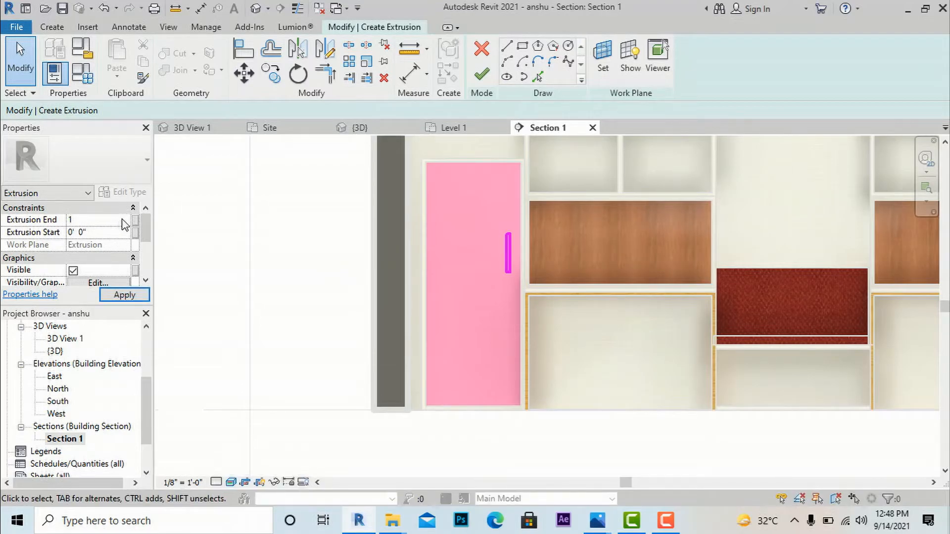
{"action": "type", "text": "\""}
{"action": "key", "text": "Return"}
- Create a new project material for the handle extrusion
{"action": "scroll", "coordinate": [116, 240], "scroll_direction": "down", "scroll_amount": 5}
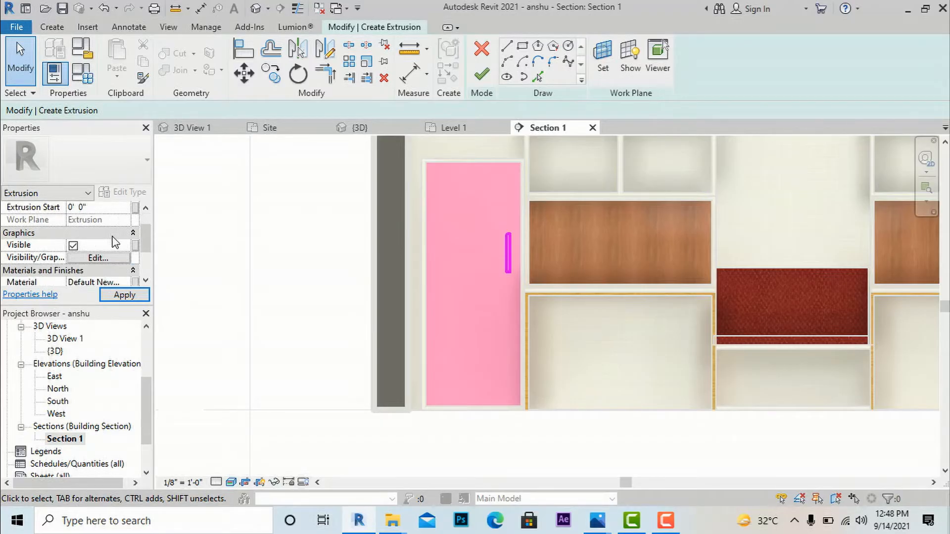
{"action": "left_click", "coordinate": [126, 221]}
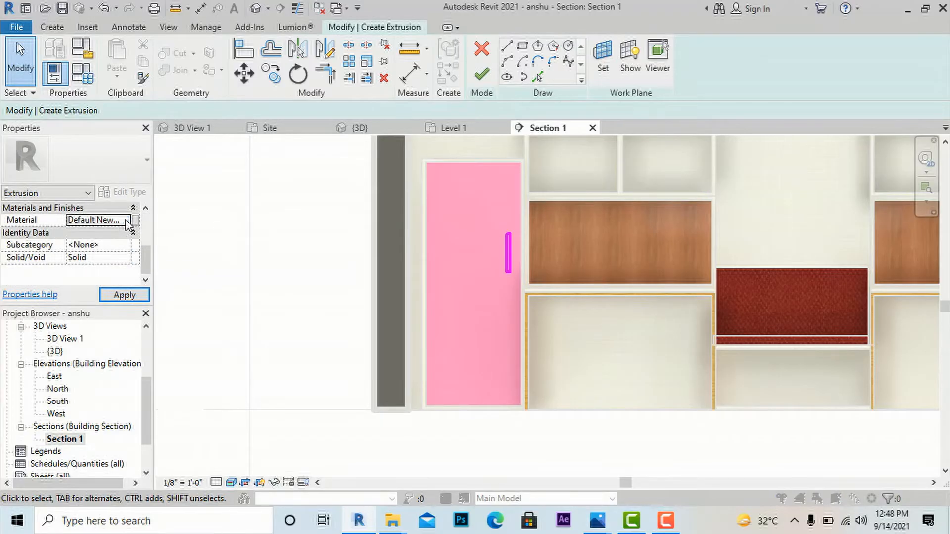
{"action": "left_click", "coordinate": [130, 221]}
{"action": "left_click", "coordinate": [212, 407]}
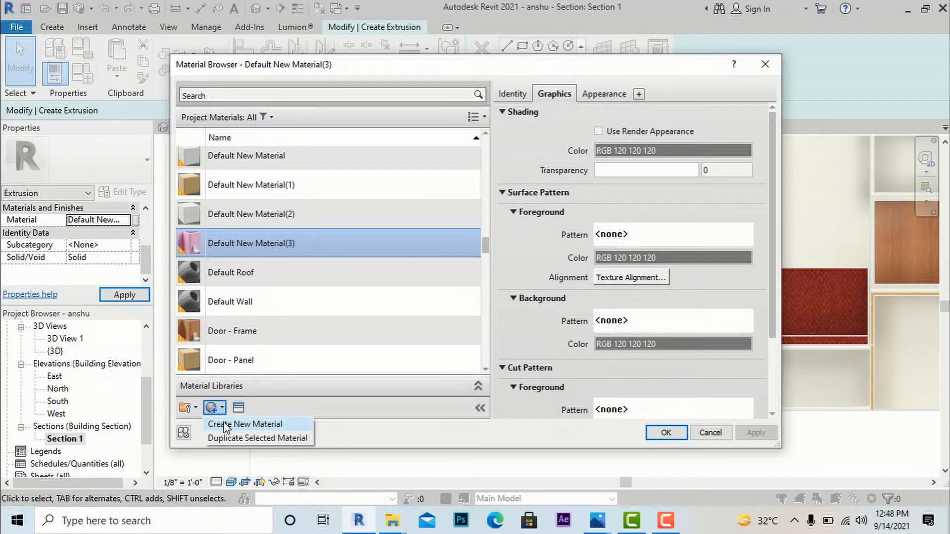
{"action": "left_click", "coordinate": [226, 425]}
- Search the appearance assets for "steel" and apply the ref-stainless steel asset to the new material
{"action": "left_click", "coordinate": [238, 407]}
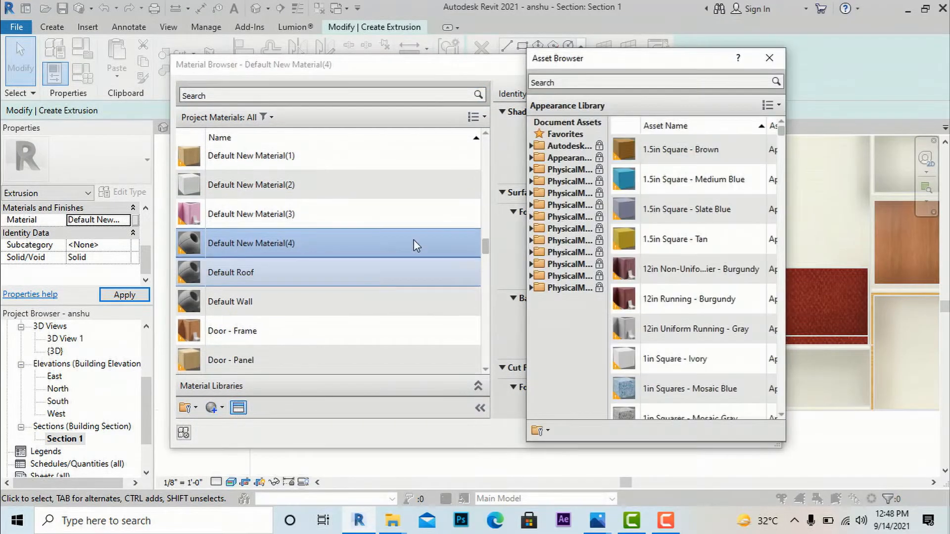
{"action": "left_click", "coordinate": [622, 83]}
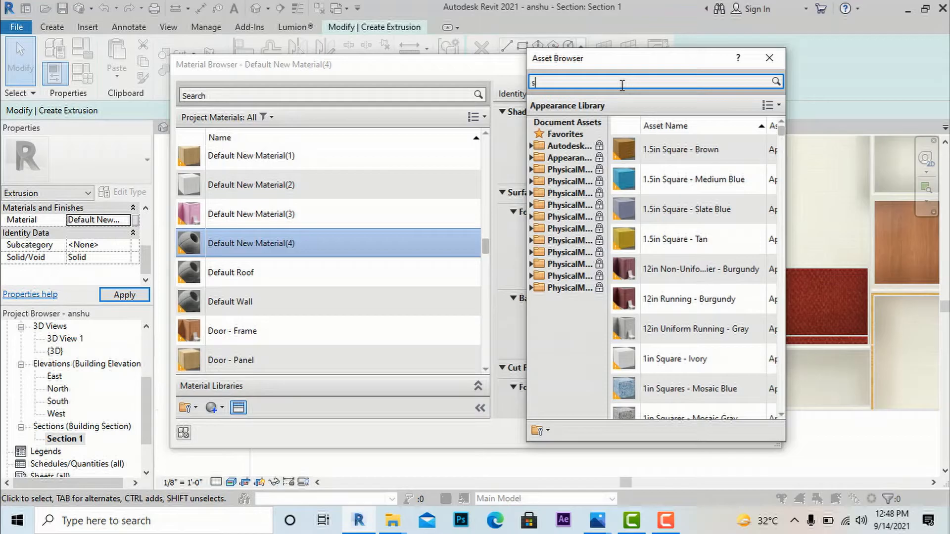
{"action": "type", "text": "steel"}
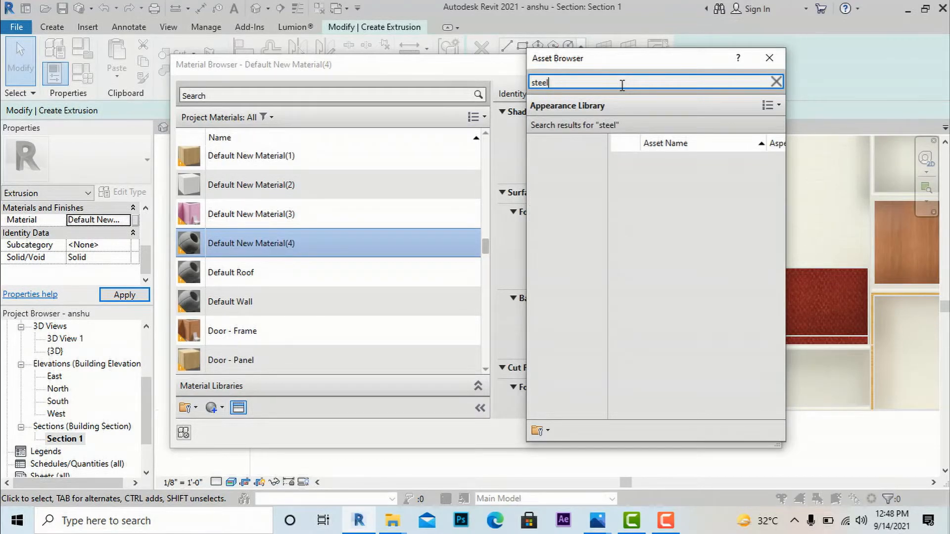
{"action": "left_click", "coordinate": [776, 82]}
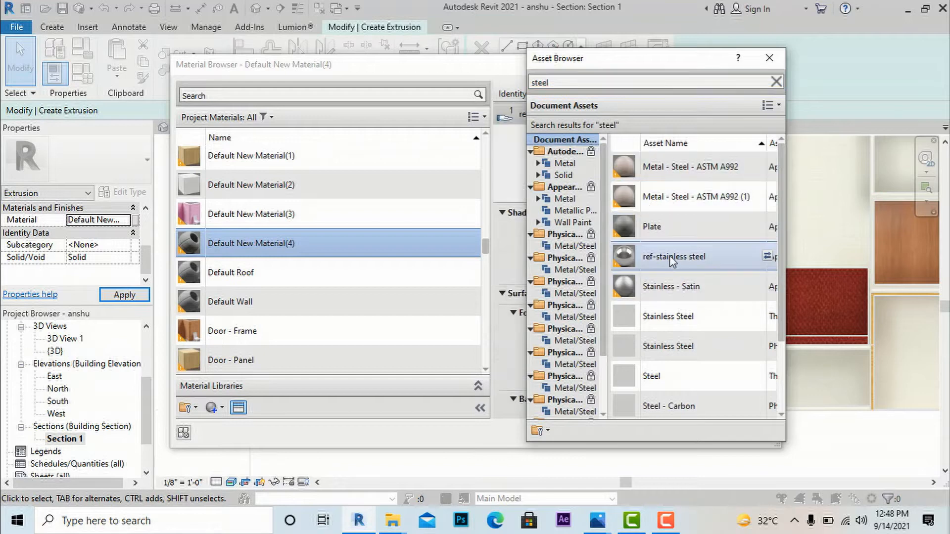
{"action": "left_click", "coordinate": [768, 59]}
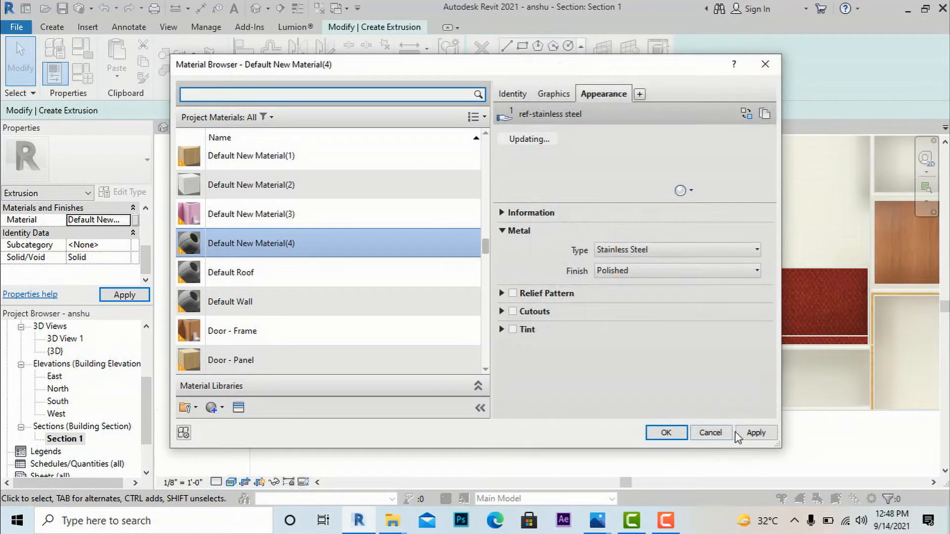
- Assign the stainless steel material to the handle and finish its extrusion
{"action": "left_click", "coordinate": [756, 433]}
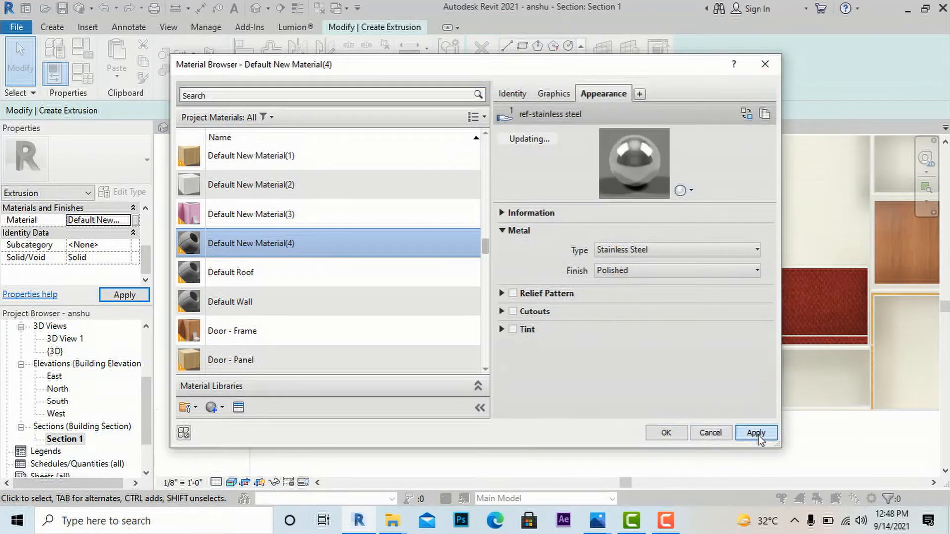
{"action": "left_click", "coordinate": [666, 433]}
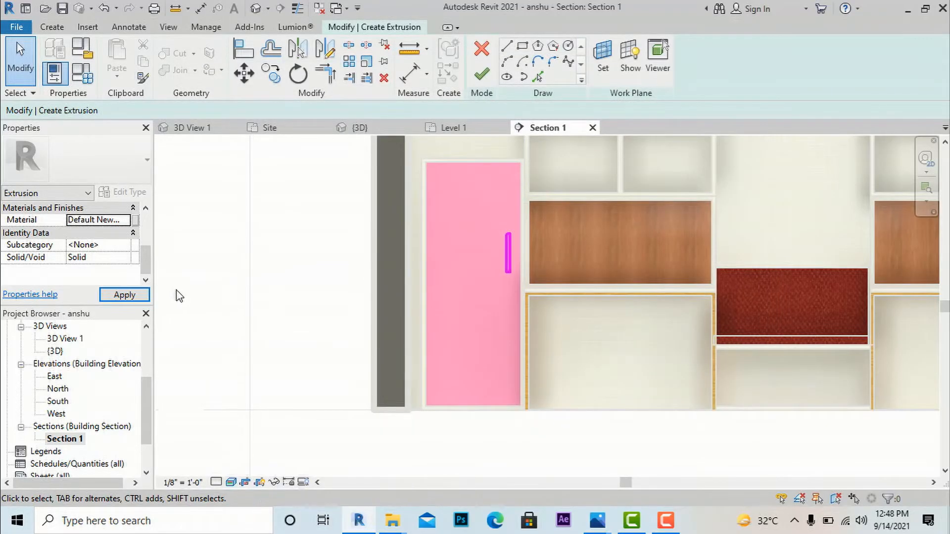
{"action": "left_click", "coordinate": [481, 76]}
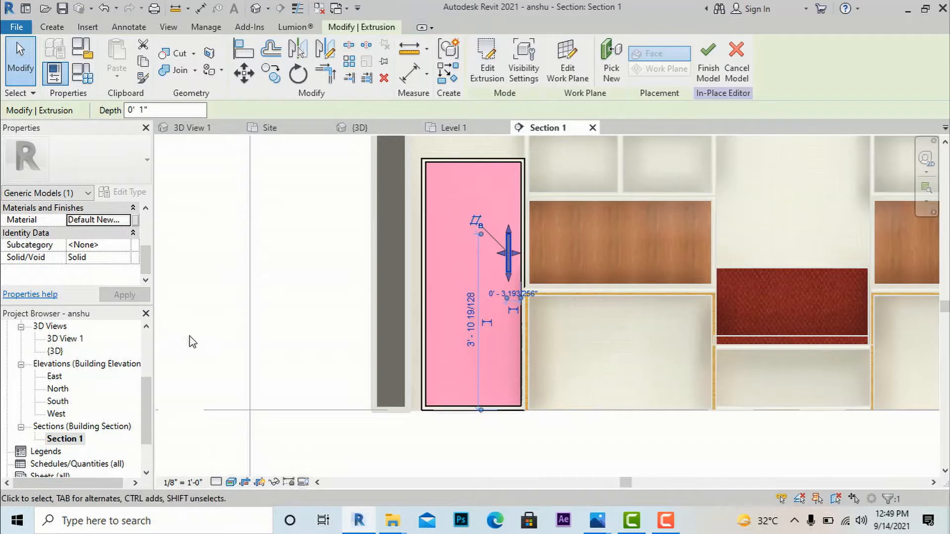
{"action": "left_click", "coordinate": [214, 341]}
- Open 3D View 1 and examine the handle on the pink cabinet front, close up and with the surrounding furniture
{"action": "scroll", "coordinate": [80, 430], "scroll_direction": "down", "scroll_amount": 1}
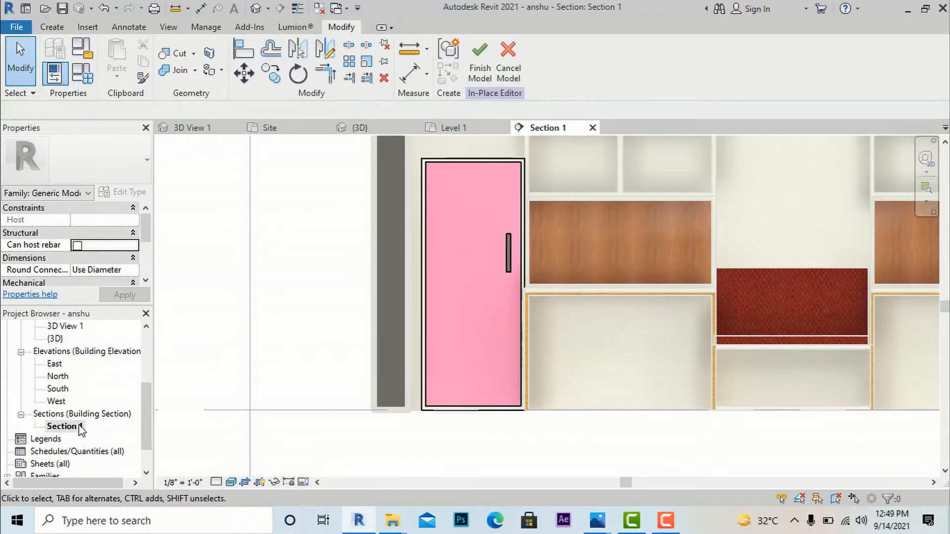
{"action": "scroll", "coordinate": [77, 411], "scroll_direction": "up", "scroll_amount": 3}
{"action": "left_click", "coordinate": [73, 364]}
{"action": "double_click", "coordinate": [71, 365]}
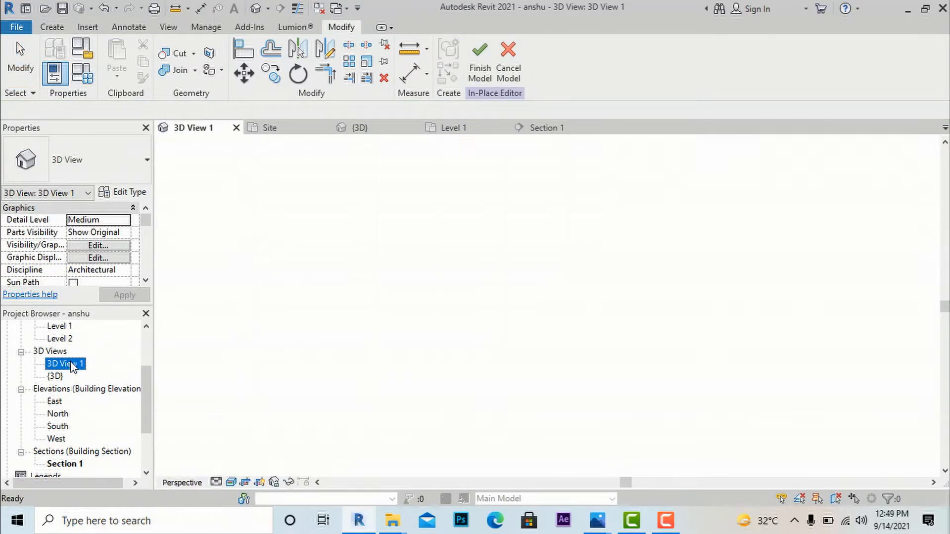
{"action": "scroll", "coordinate": [404, 291], "scroll_direction": "up", "scroll_amount": 2}
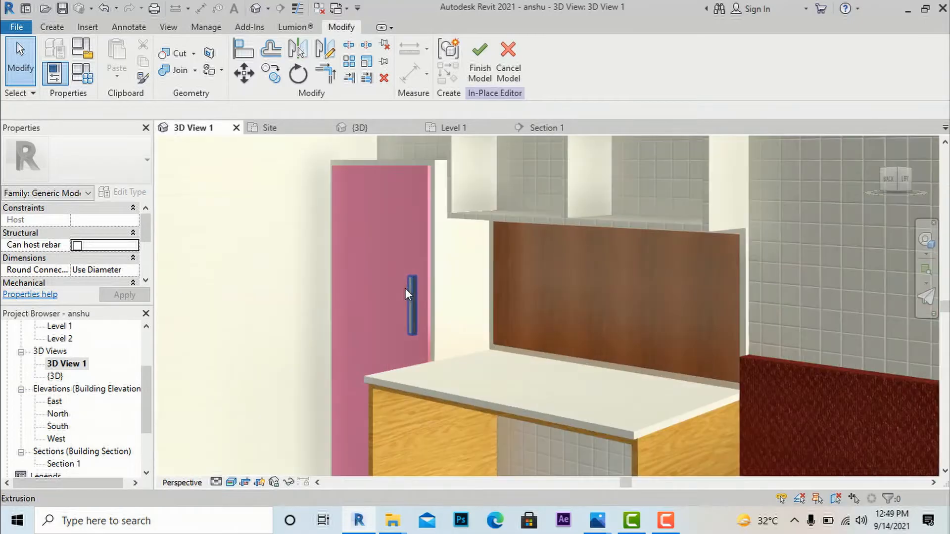
{"action": "scroll", "coordinate": [565, 252], "scroll_direction": "down", "scroll_amount": 1}
{"action": "scroll", "coordinate": [567, 252], "scroll_direction": "down", "scroll_amount": 3}
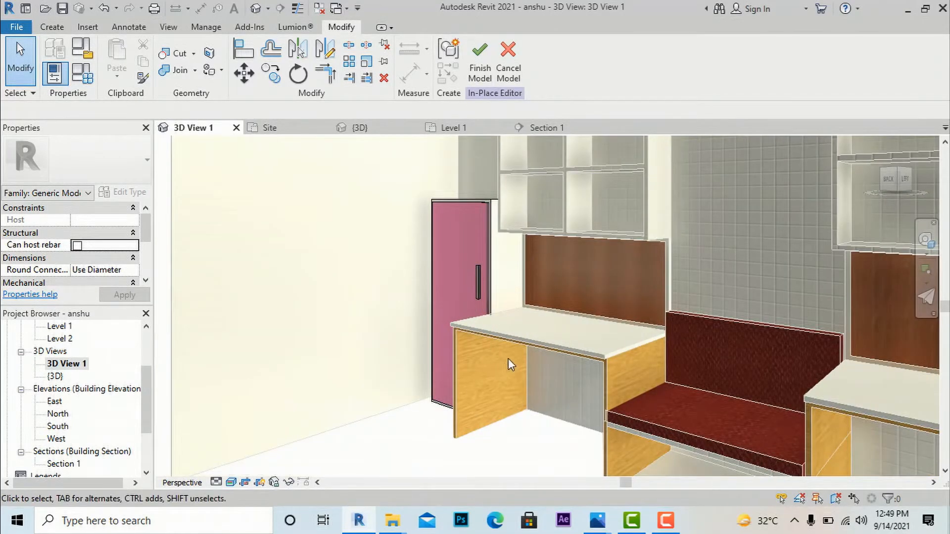
{"action": "scroll", "coordinate": [578, 330], "scroll_direction": "down", "scroll_amount": 2}
{"action": "scroll", "coordinate": [427, 300], "scroll_direction": "down", "scroll_amount": 1}
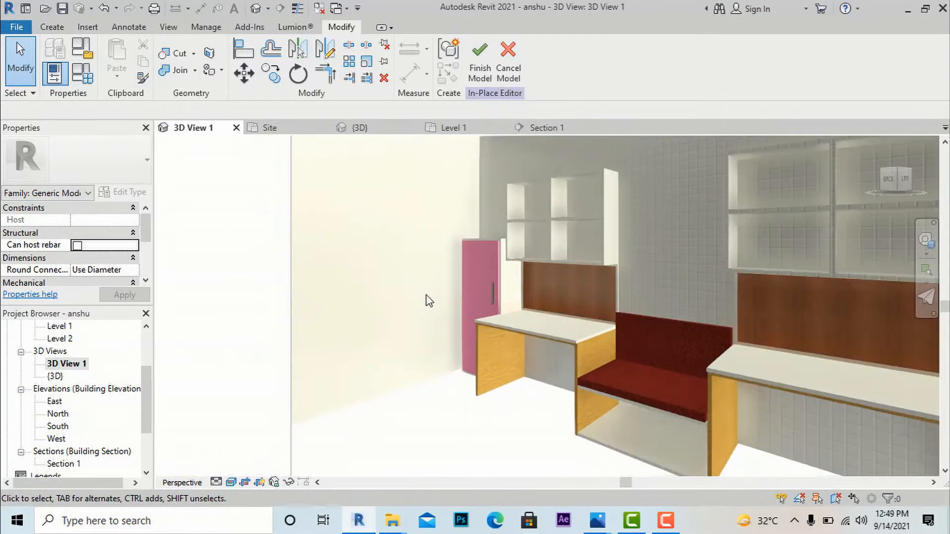
- Finish the in-place cabinet model and open the Level 1 floor plan
{"action": "scroll", "coordinate": [428, 301], "scroll_direction": "down", "scroll_amount": 1}
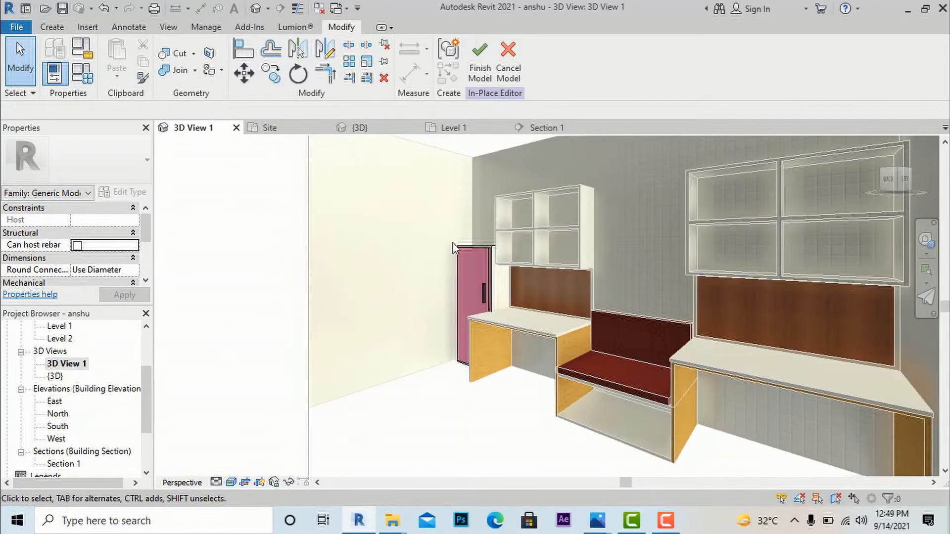
{"action": "left_click", "coordinate": [481, 74]}
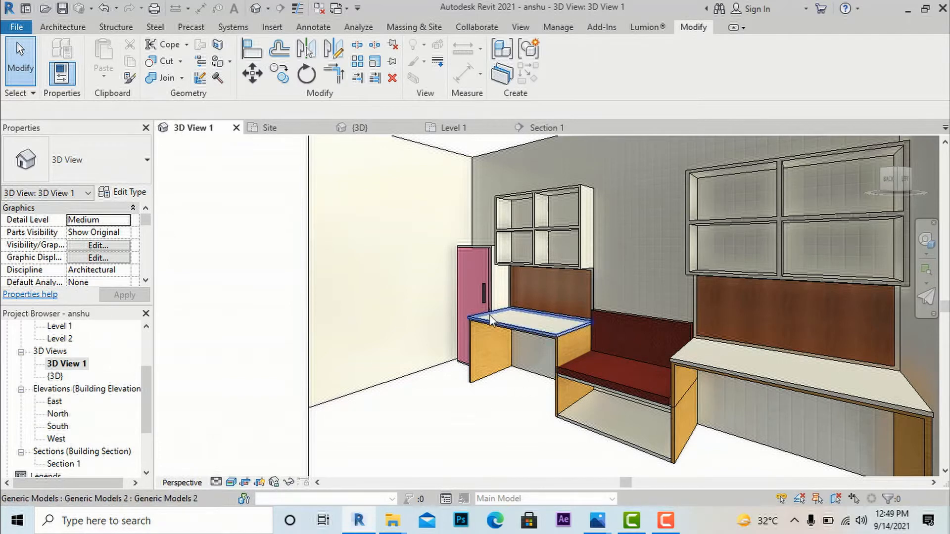
{"action": "scroll", "coordinate": [77, 368], "scroll_direction": "up", "scroll_amount": 2}
{"action": "scroll", "coordinate": [75, 356], "scroll_direction": "up", "scroll_amount": 2}
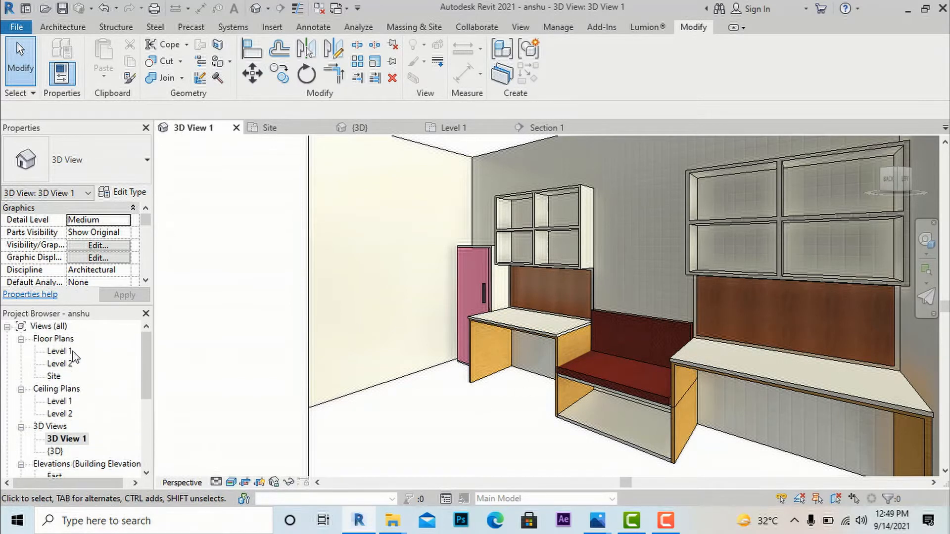
{"action": "double_click", "coordinate": [67, 354]}
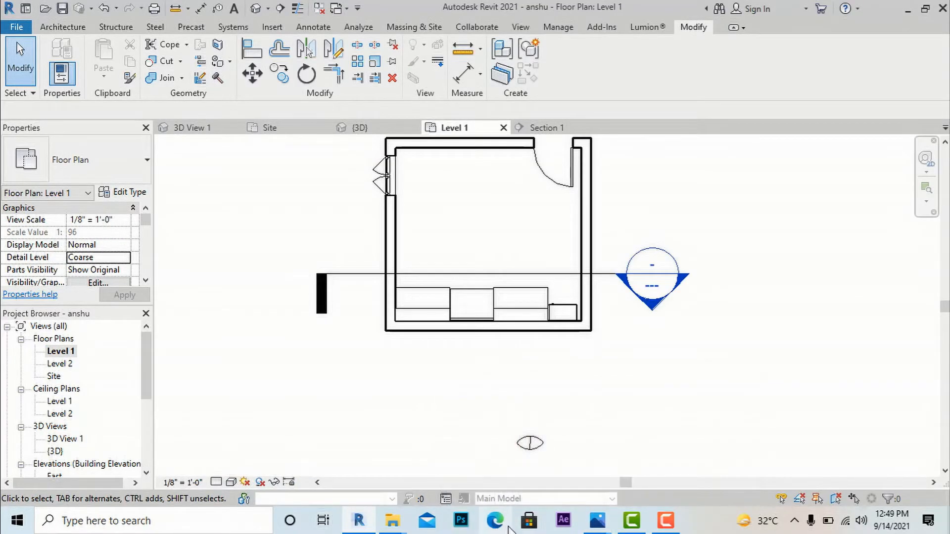
- Look through the Downloads folder in File Explorer for chair and decor families, and return to Revit
{"action": "mouse_move", "coordinate": [392, 523]}
{"action": "left_click", "coordinate": [368, 498]}
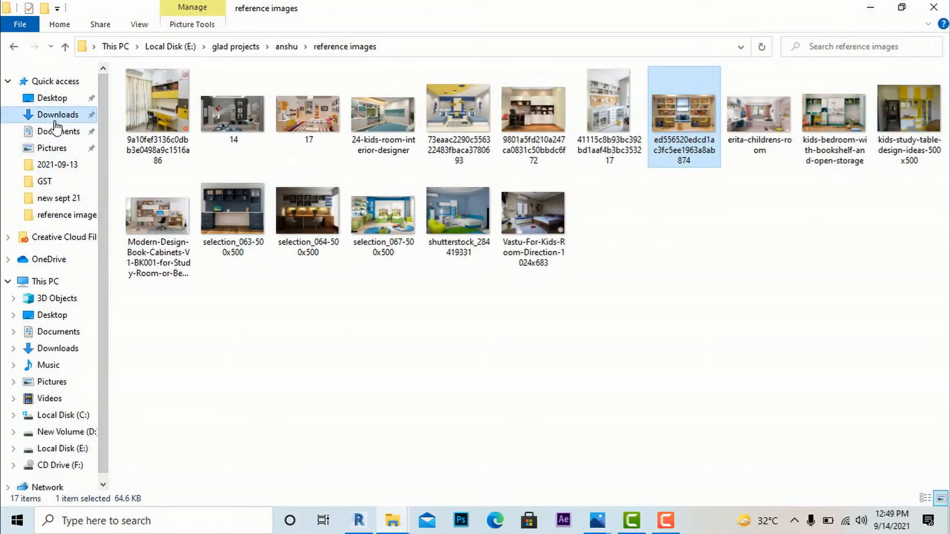
{"action": "left_click", "coordinate": [57, 121]}
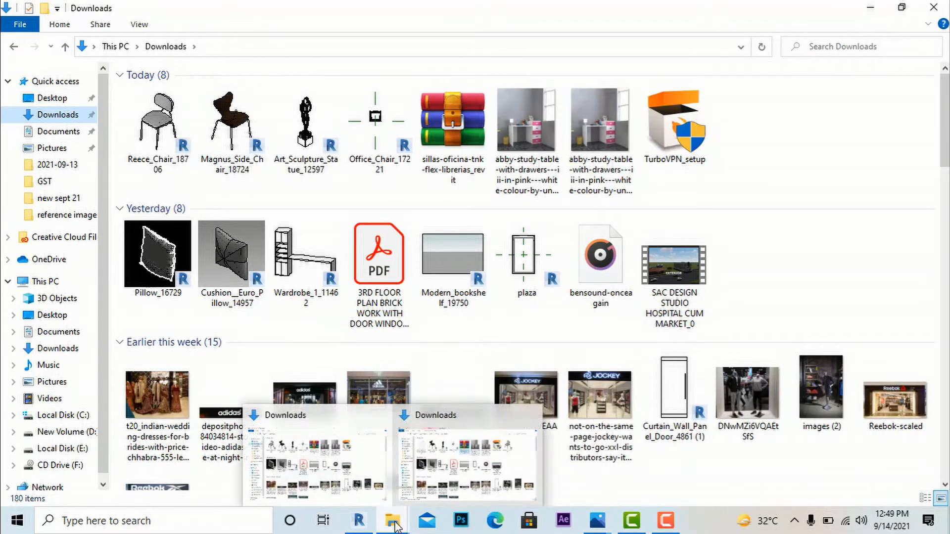
{"action": "mouse_move", "coordinate": [360, 522]}
{"action": "left_click", "coordinate": [347, 460]}
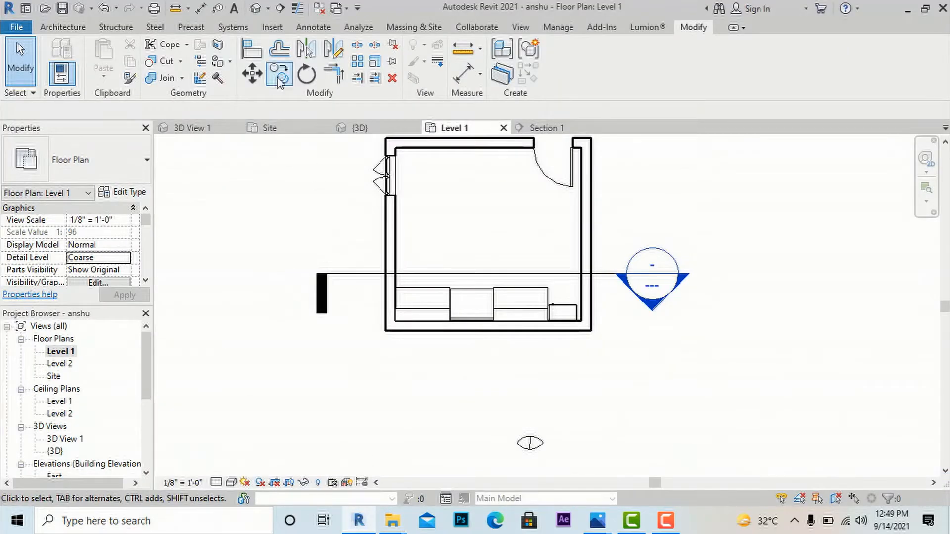
- Load the Magnus_Side_Chair_18724 family from the Downloads folder into the project
{"action": "left_click", "coordinate": [273, 28]}
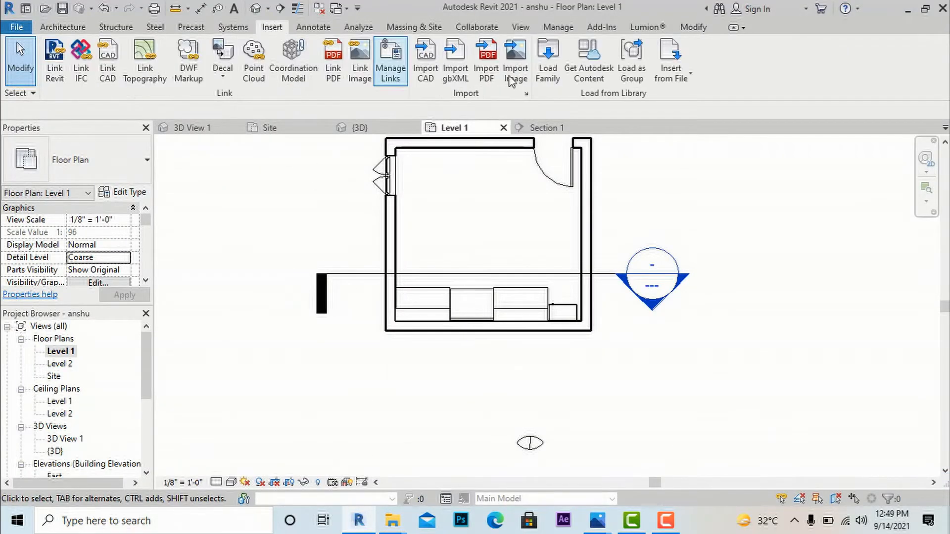
{"action": "left_click", "coordinate": [547, 75]}
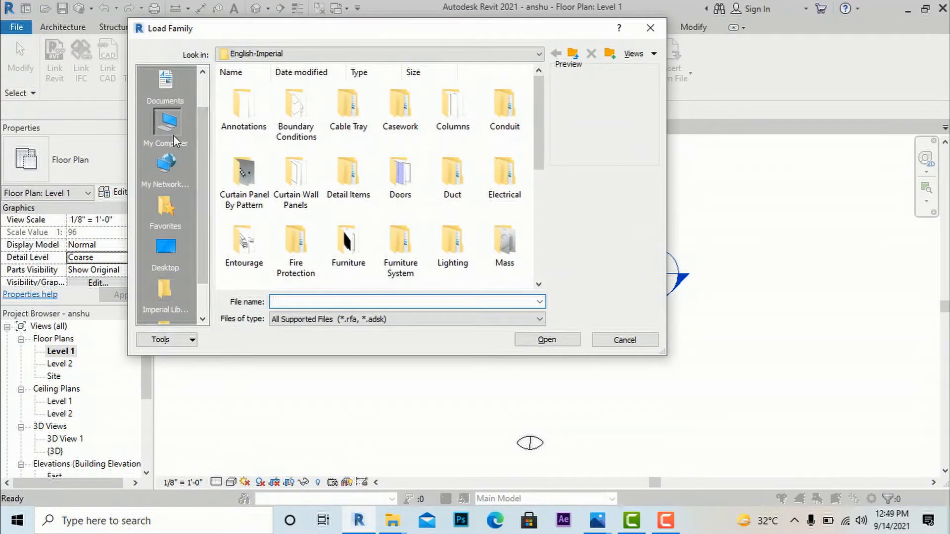
{"action": "left_click", "coordinate": [173, 137]}
{"action": "double_click", "coordinate": [390, 123]}
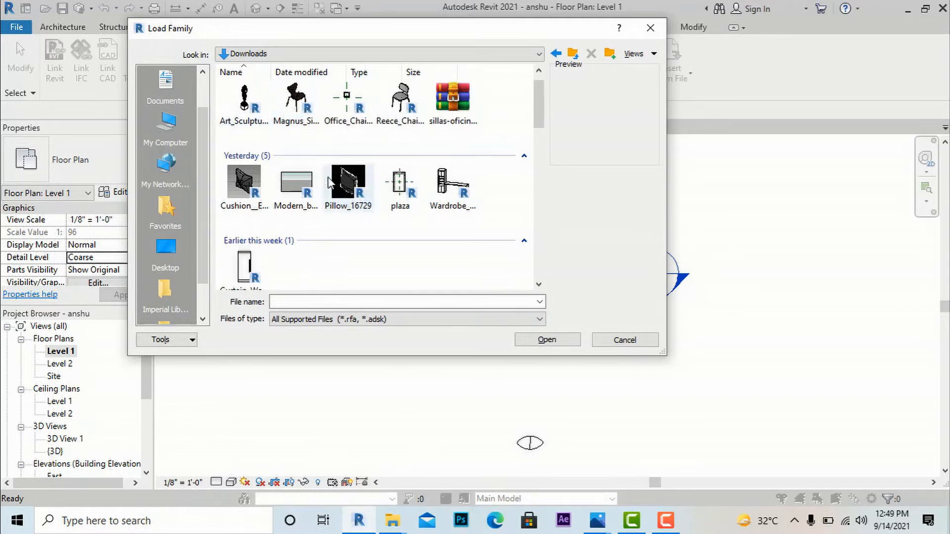
{"action": "left_click", "coordinate": [308, 132]}
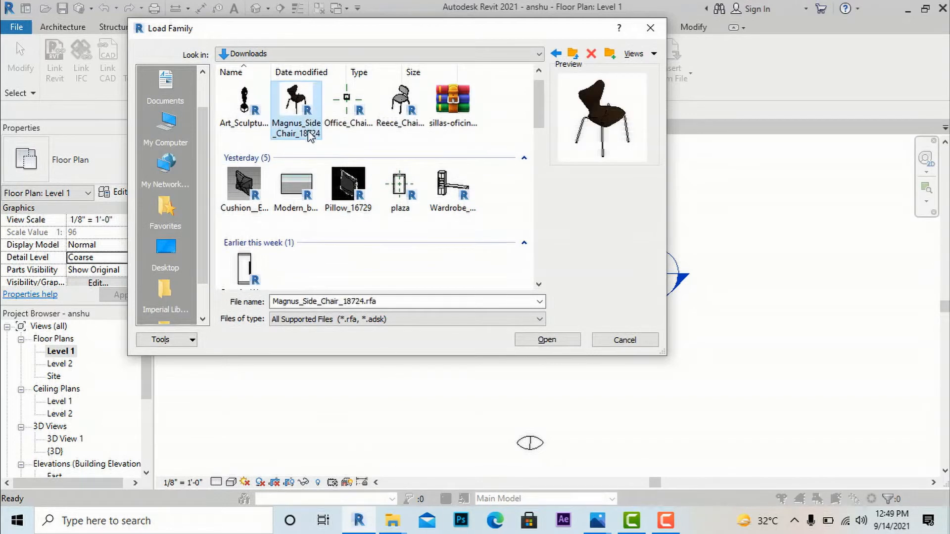
{"action": "left_click", "coordinate": [547, 340]}
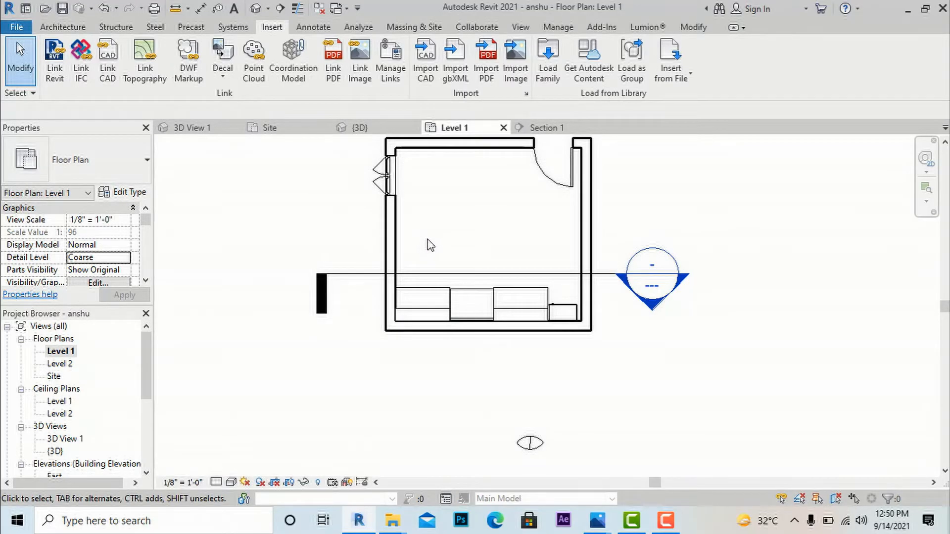
- Place two Magnus side chairs on Level 1, one in front of each study desk, and end the placement
{"action": "left_click", "coordinate": [63, 27]}
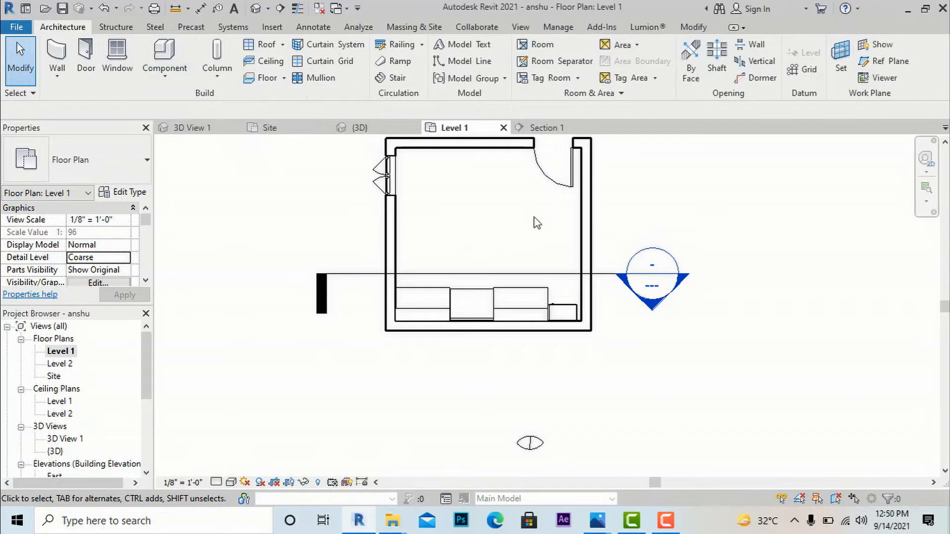
{"action": "left_click", "coordinate": [165, 76]}
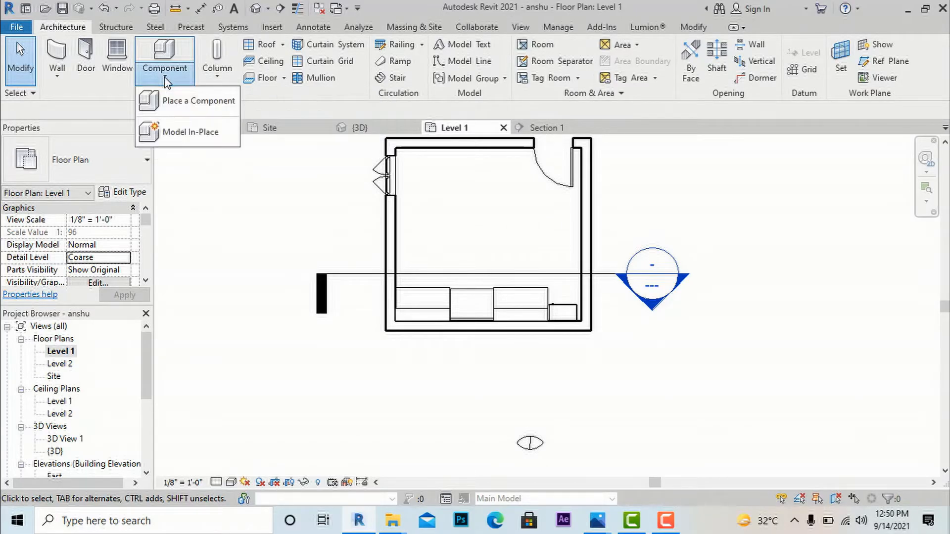
{"action": "left_click", "coordinate": [180, 102]}
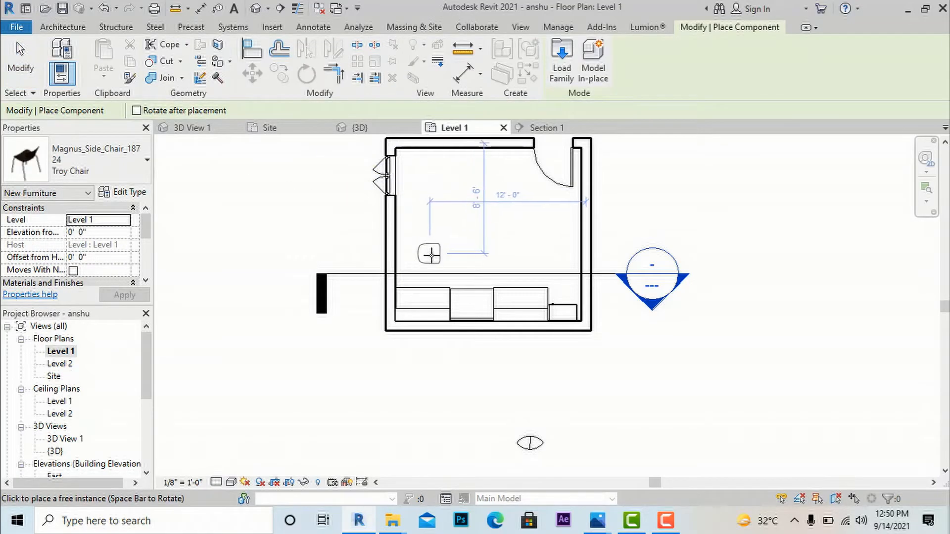
{"action": "scroll", "coordinate": [431, 254], "scroll_direction": "up", "scroll_amount": 2}
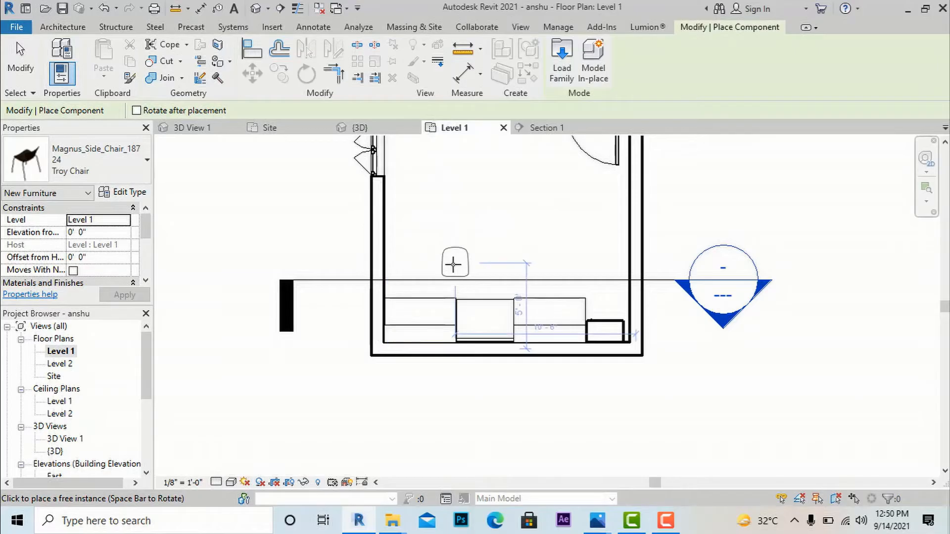
{"action": "left_click", "coordinate": [420, 281]}
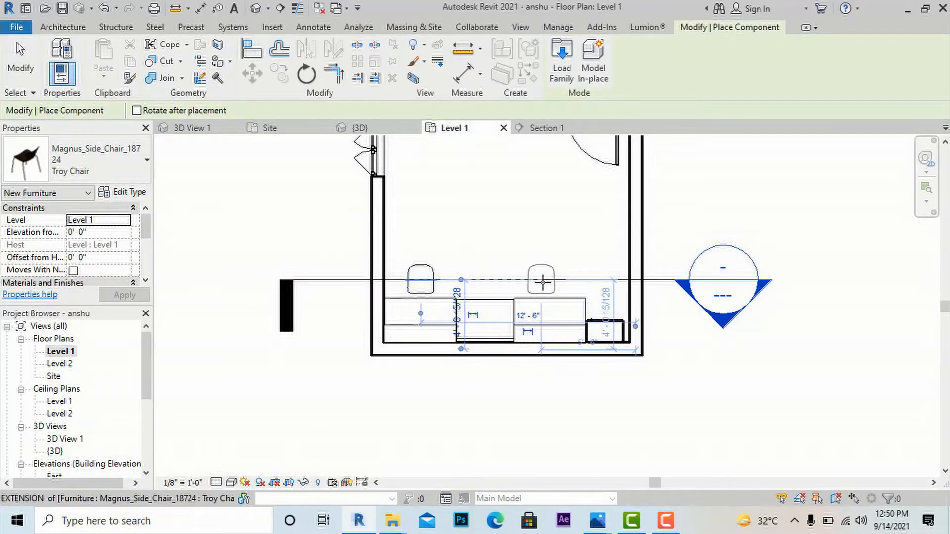
{"action": "left_click", "coordinate": [543, 282]}
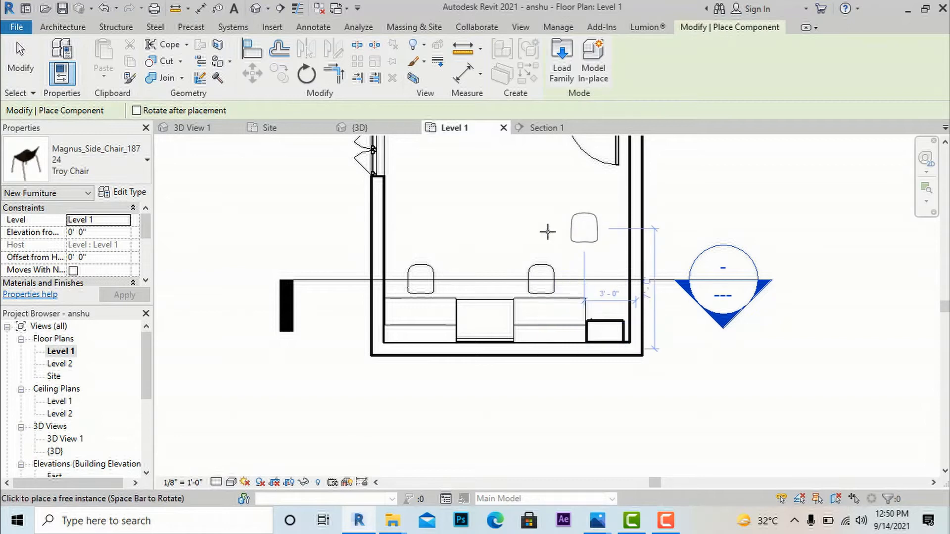
{"action": "key", "text": "Escape"}
- Open 3D View 1 and examine the two chairs at the study desks
{"action": "scroll", "coordinate": [84, 396], "scroll_direction": "down", "scroll_amount": 2}
{"action": "double_click", "coordinate": [74, 415]}
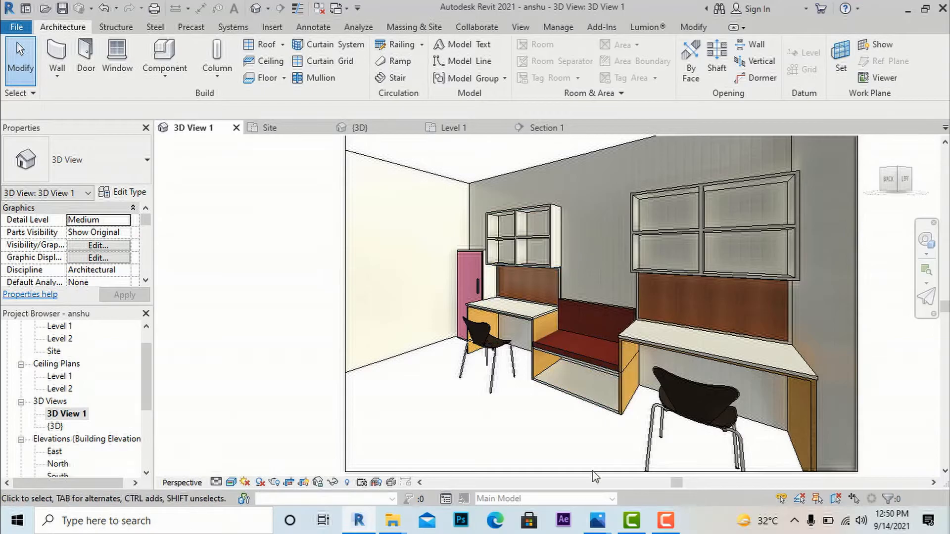
{"action": "mouse_move", "coordinate": [595, 521]}
{"action": "mouse_move", "coordinate": [646, 449]}
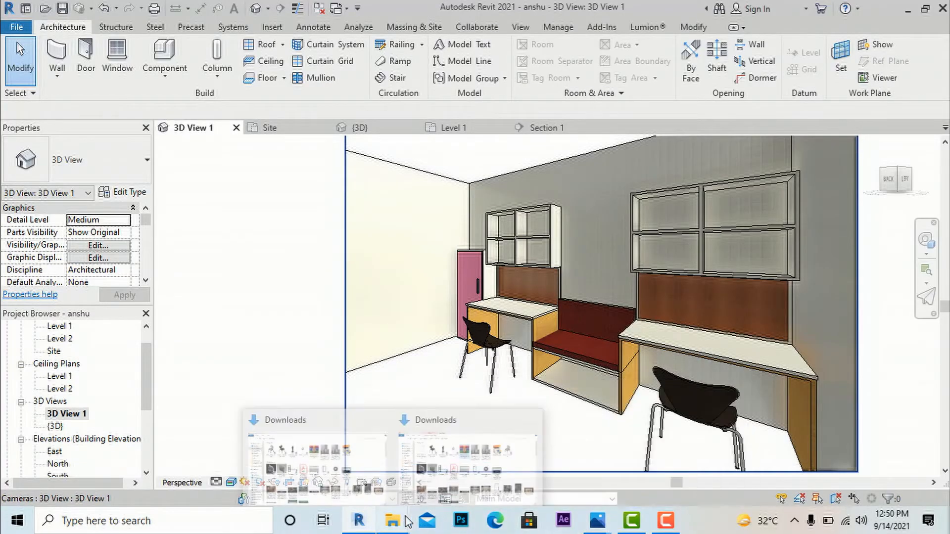
{"action": "mouse_move", "coordinate": [368, 523]}
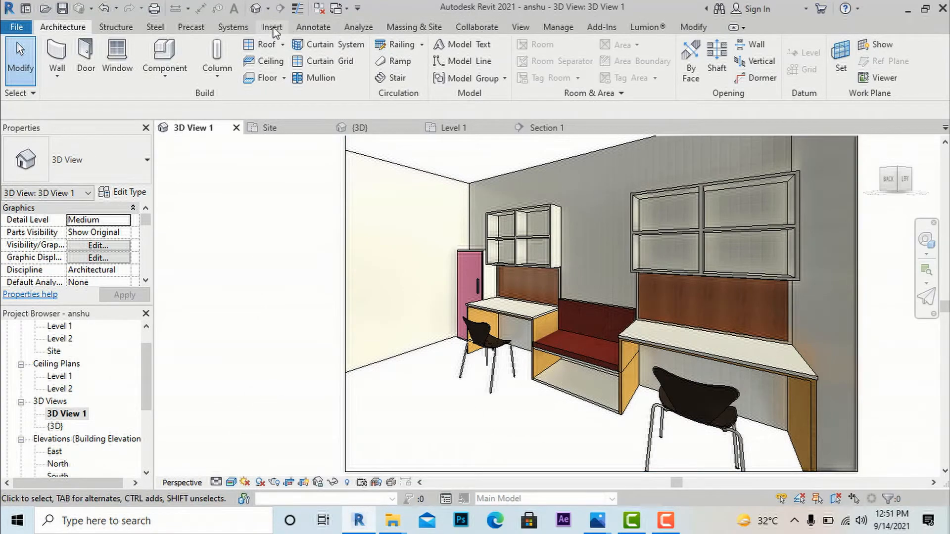
- Load the Art_Sculpture_Statue_12597 family from the Downloads folder into the project
{"action": "left_click", "coordinate": [272, 28]}
{"action": "left_click", "coordinate": [548, 67]}
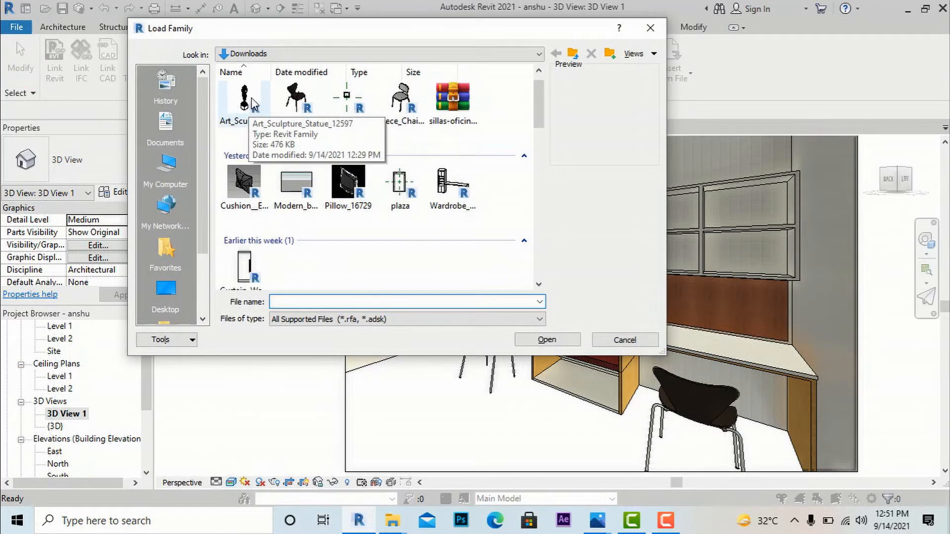
{"action": "left_click", "coordinate": [252, 97]}
{"action": "left_click", "coordinate": [551, 340]}
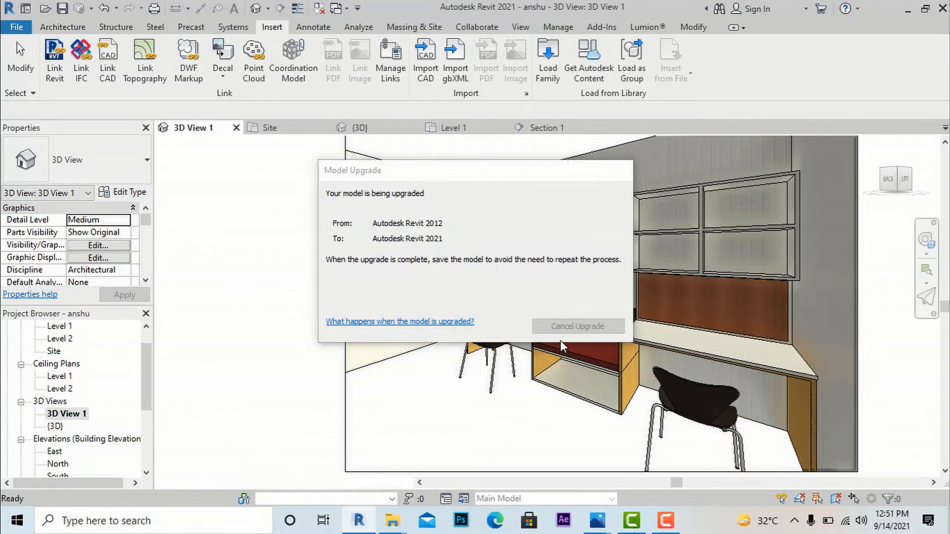
- Place one Art_Sculpture_Statue_12597 on the Level 1 plan, within the wall shelf area above the desk beside the cabinet
{"action": "scroll", "coordinate": [69, 351], "scroll_direction": "up", "scroll_amount": 1}
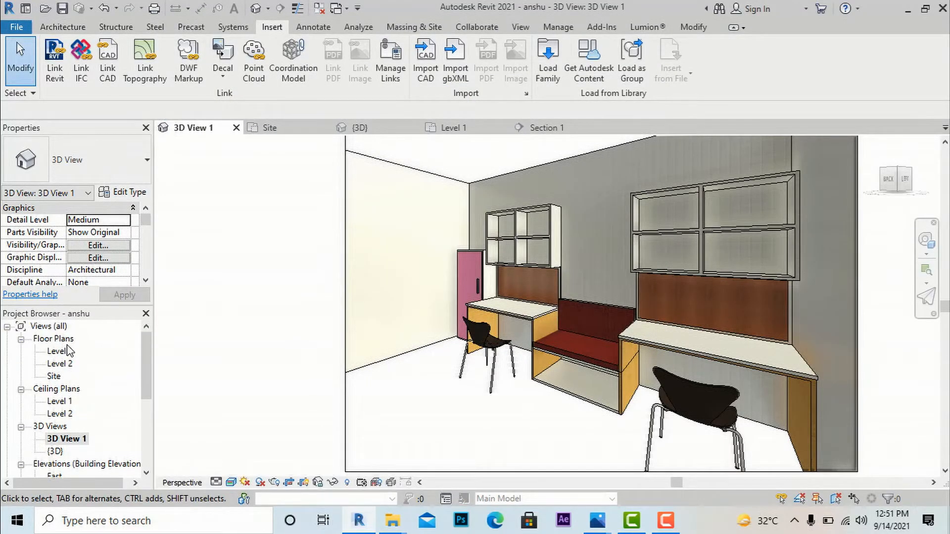
{"action": "double_click", "coordinate": [59, 352]}
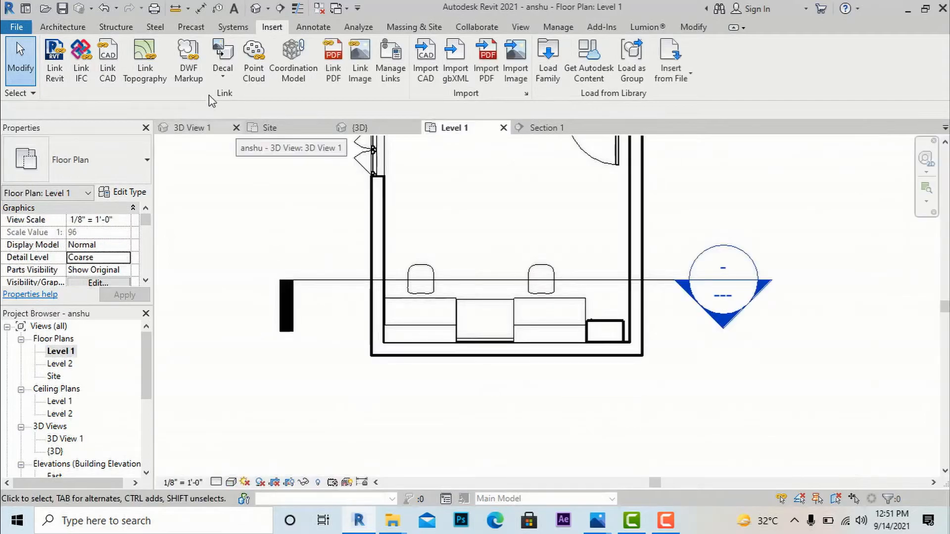
{"action": "left_click", "coordinate": [61, 27]}
{"action": "left_click", "coordinate": [160, 80]}
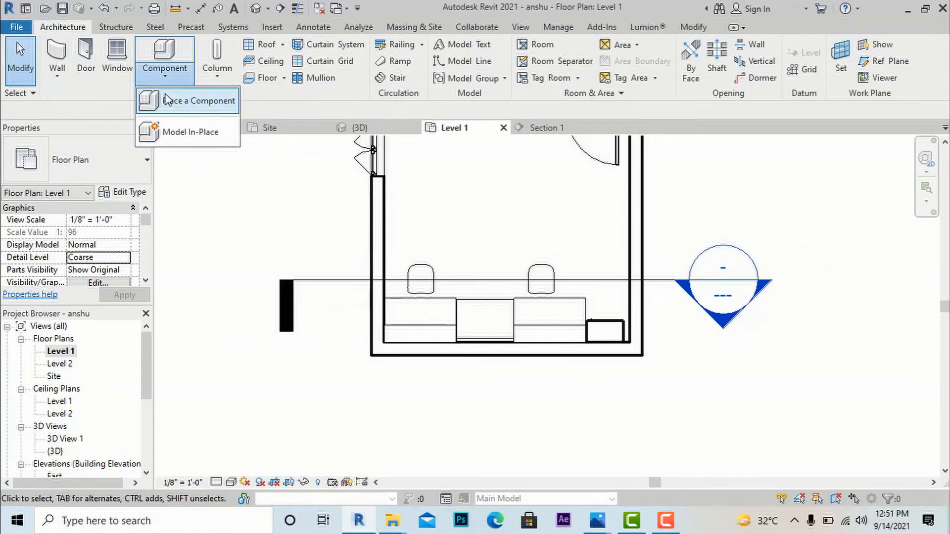
{"action": "left_click", "coordinate": [169, 104]}
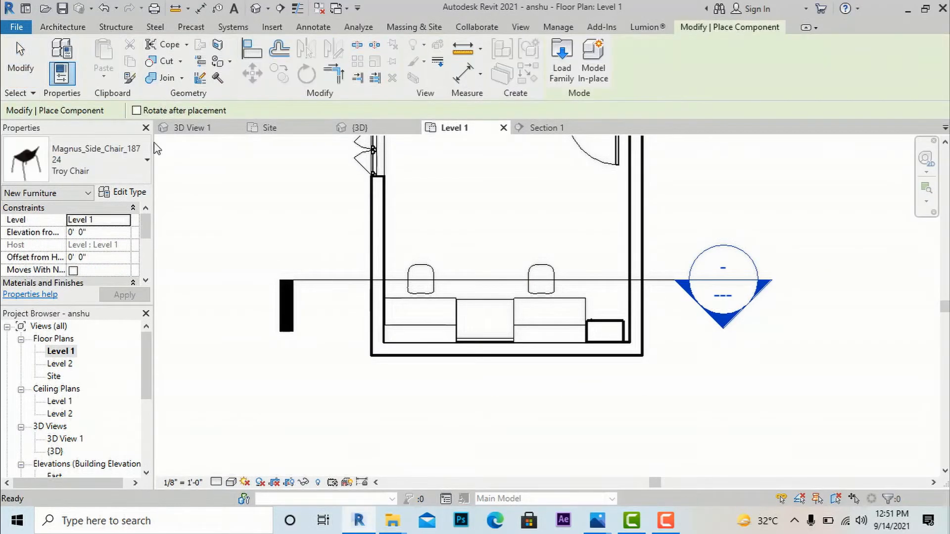
{"action": "left_click", "coordinate": [142, 169]}
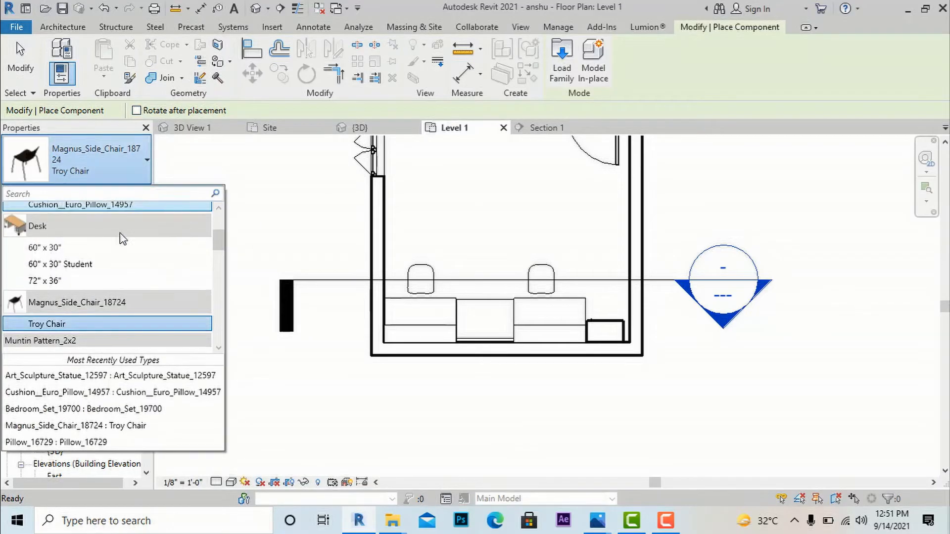
{"action": "left_click", "coordinate": [102, 377]}
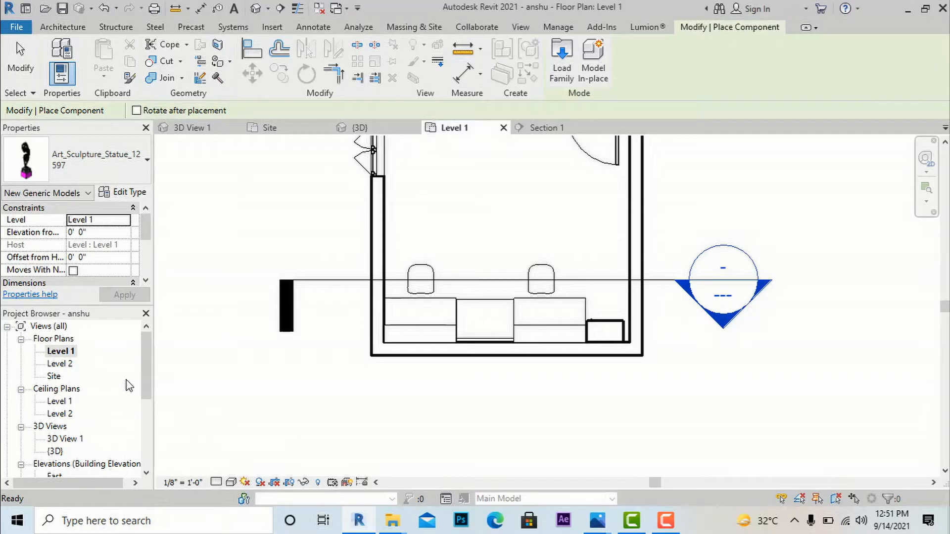
{"action": "scroll", "coordinate": [532, 341], "scroll_direction": "up", "scroll_amount": 2}
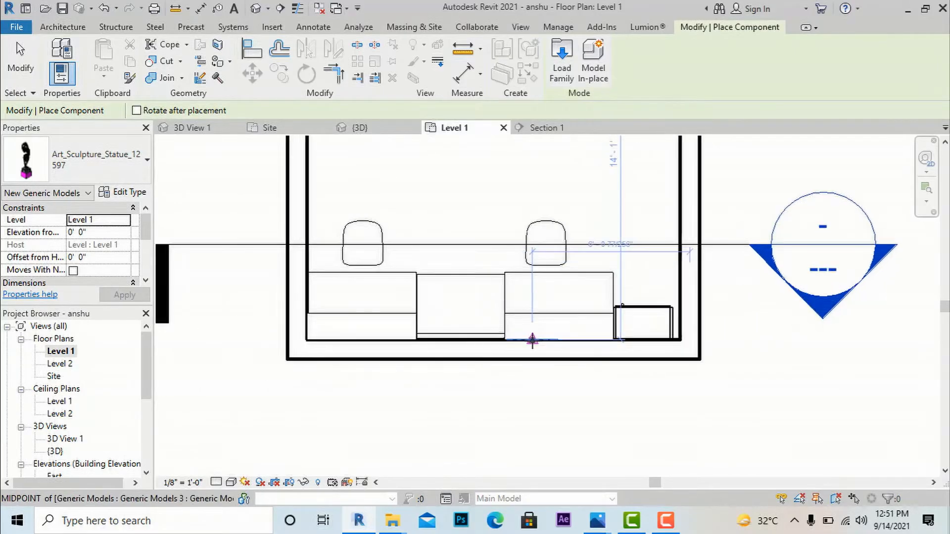
{"action": "scroll", "coordinate": [535, 331], "scroll_direction": "up", "scroll_amount": 2}
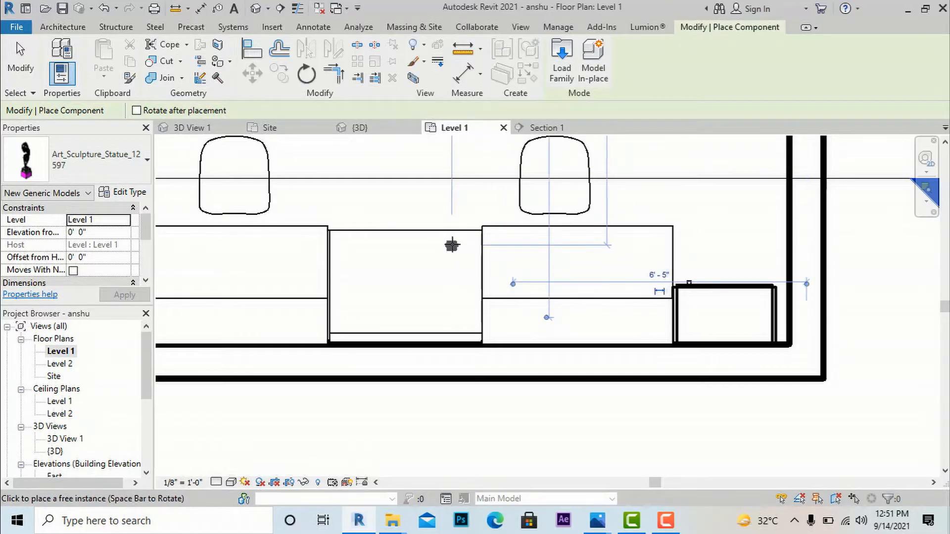
{"action": "key", "text": "Escape"}
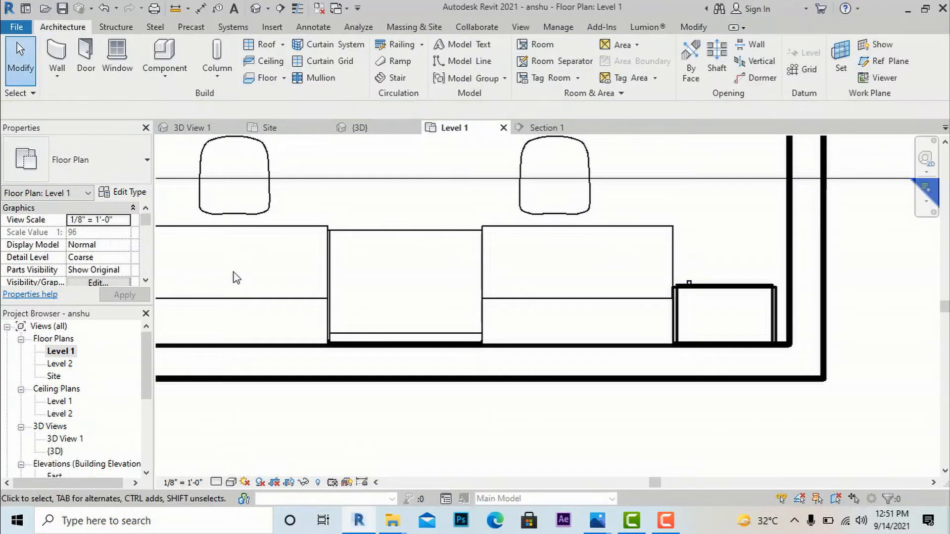
- Set the Level 1 plan's visual style to Wireframe and locate the statue in the shelf area
{"action": "left_click", "coordinate": [234, 483]}
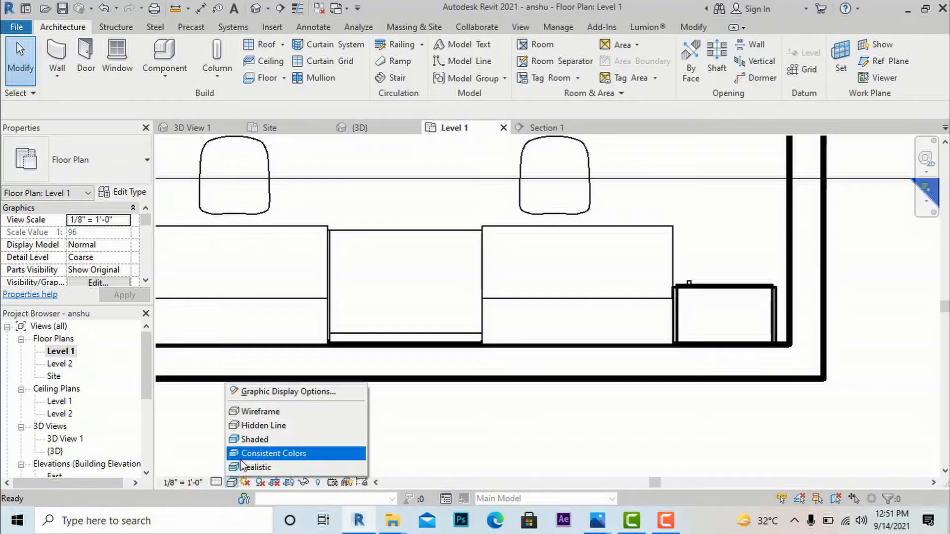
{"action": "left_click", "coordinate": [256, 412]}
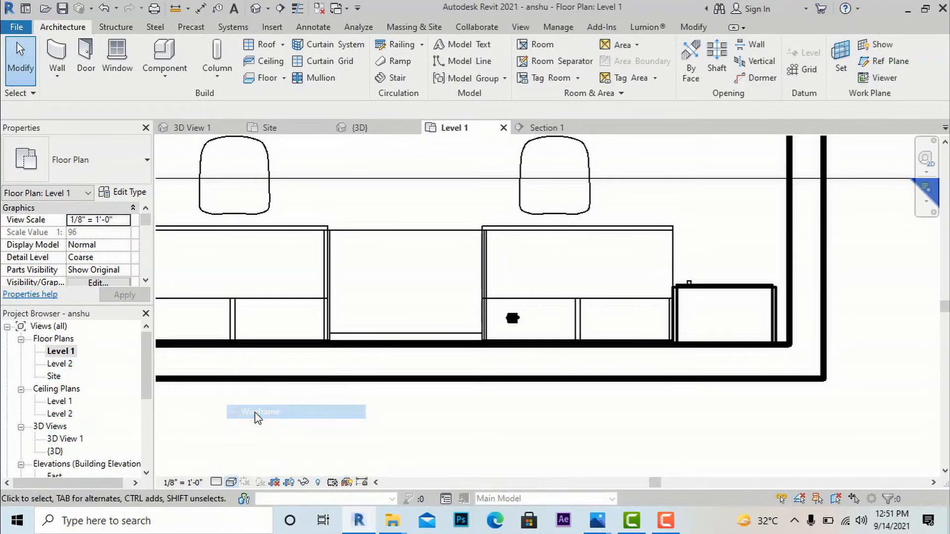
{"action": "scroll", "coordinate": [533, 324], "scroll_direction": "up", "scroll_amount": 3}
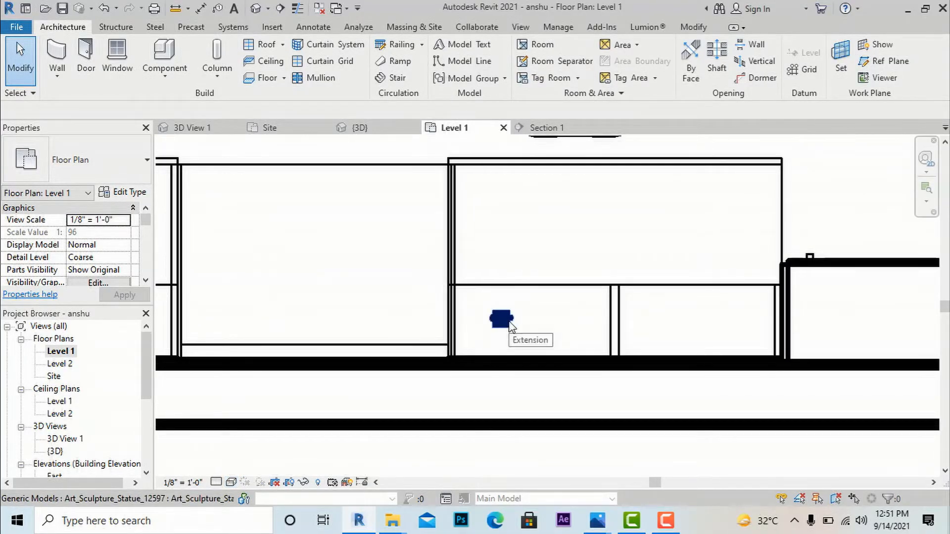
- Set the statue's elevation from Level 1 to 4' 8"
{"action": "left_click", "coordinate": [512, 326]}
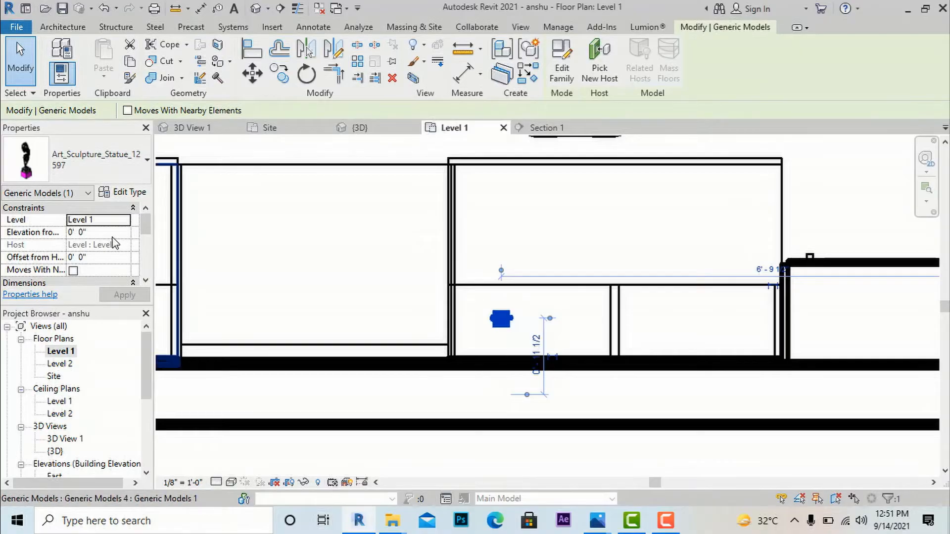
{"action": "left_click", "coordinate": [113, 233]}
{"action": "type", "text": "4'8"}
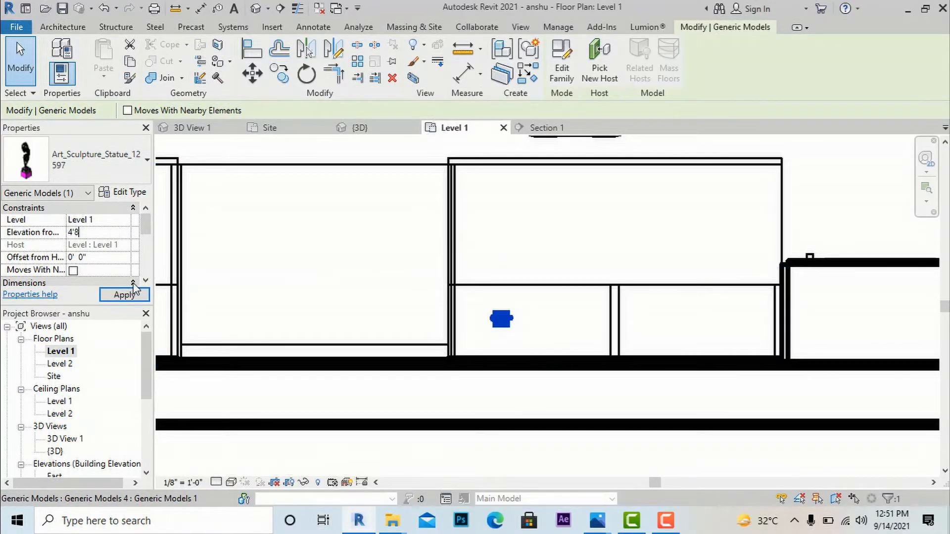
{"action": "left_click", "coordinate": [132, 292]}
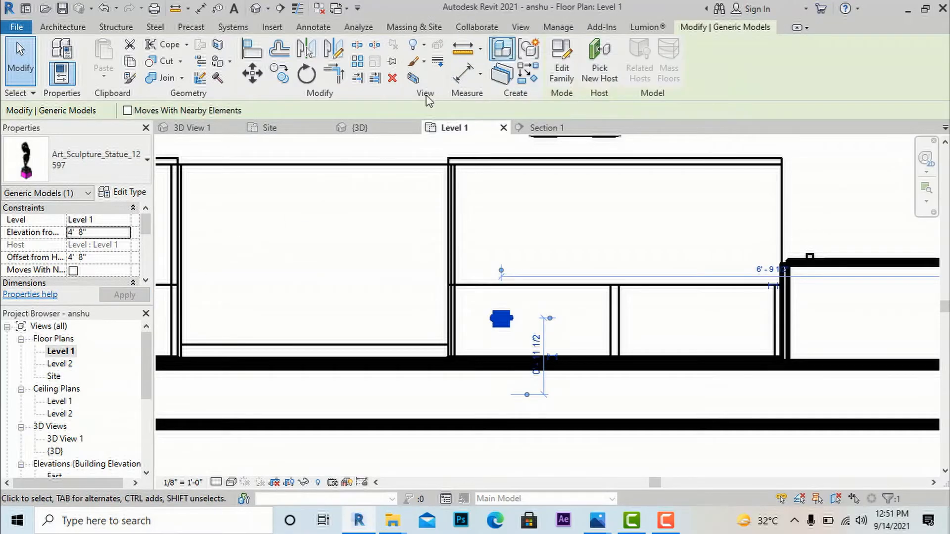
- Open 3D View 1 and examine the statue's position in the wall shelf above the desk beside the cabinet
{"action": "scroll", "coordinate": [59, 405], "scroll_direction": "down", "scroll_amount": 1}
{"action": "double_click", "coordinate": [65, 415]}
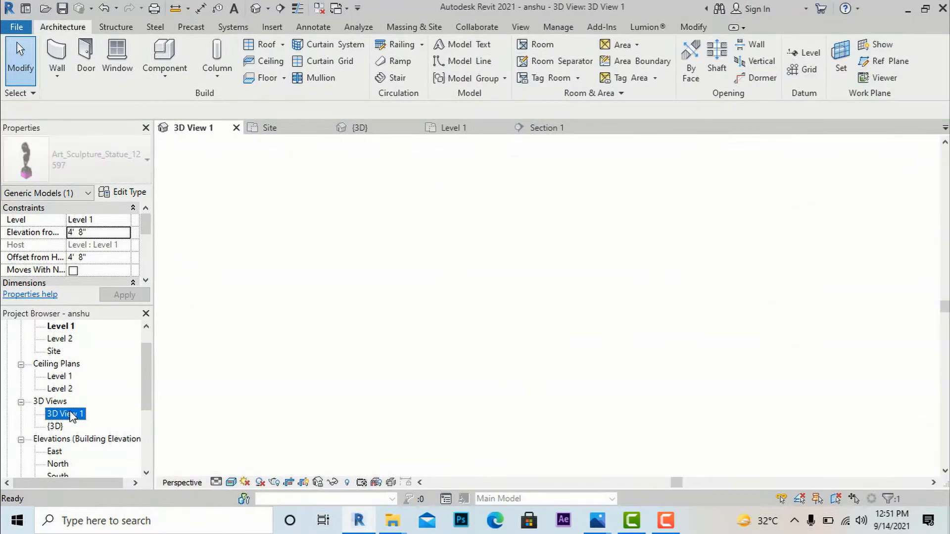
{"action": "left_click", "coordinate": [284, 391]}
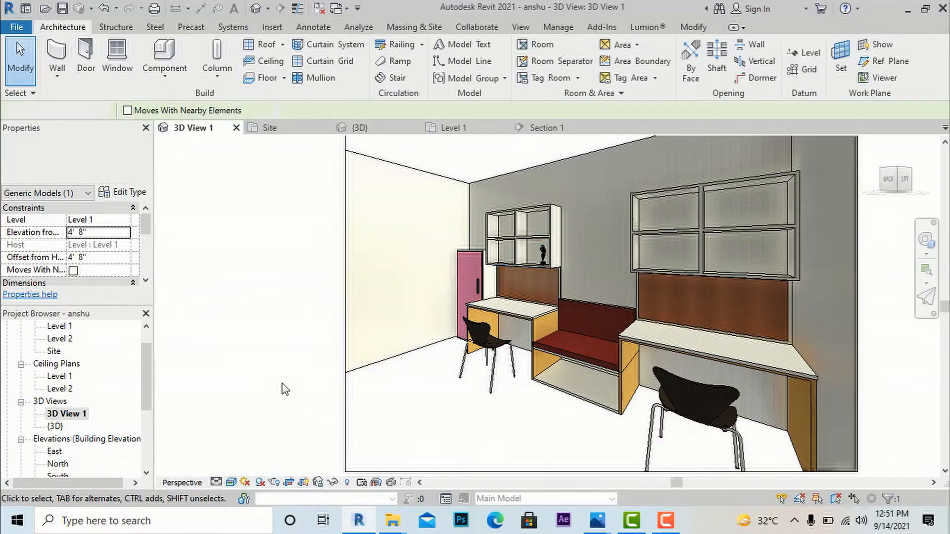
{"action": "scroll", "coordinate": [561, 268], "scroll_direction": "up", "scroll_amount": 4}
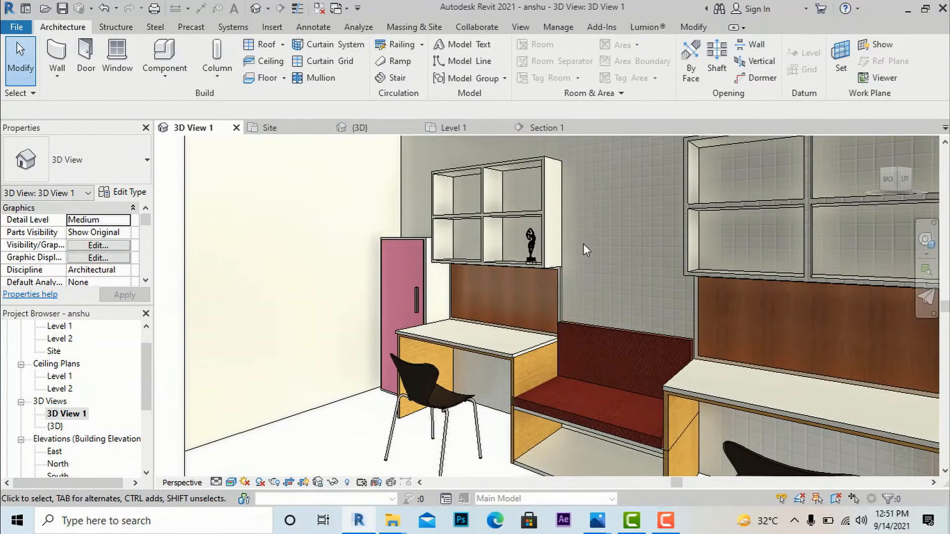
{"action": "scroll", "coordinate": [584, 244], "scroll_direction": "down", "scroll_amount": 2}
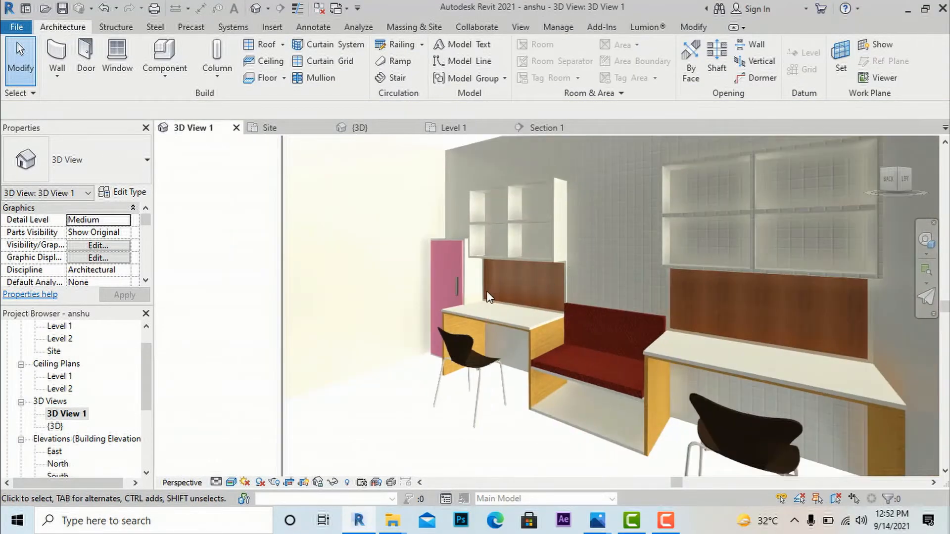
{"action": "scroll", "coordinate": [487, 294], "scroll_direction": "down", "scroll_amount": 2}
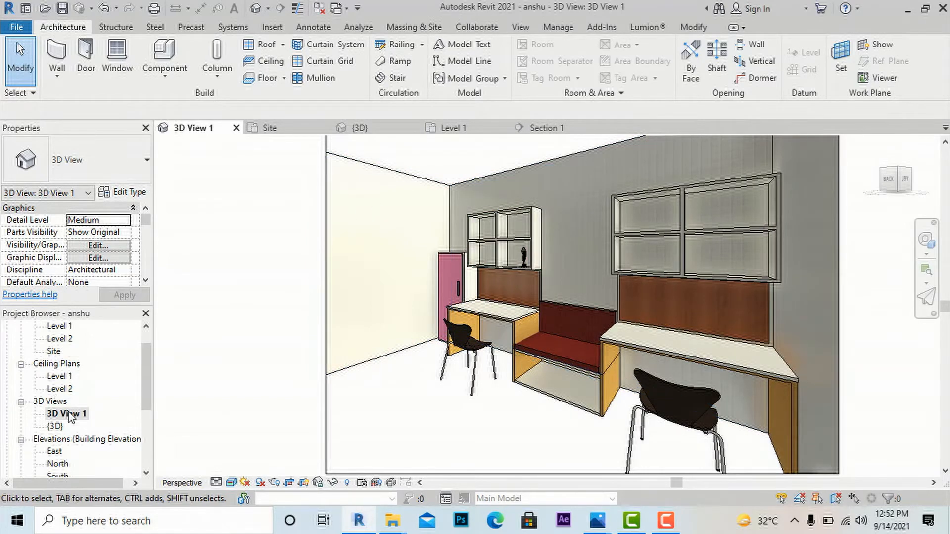
- Start a roof by footprint from the Level 1 floor plan and accept moving it to Level 2
{"action": "scroll", "coordinate": [70, 413], "scroll_direction": "up", "scroll_amount": 2}
{"action": "double_click", "coordinate": [60, 351]}
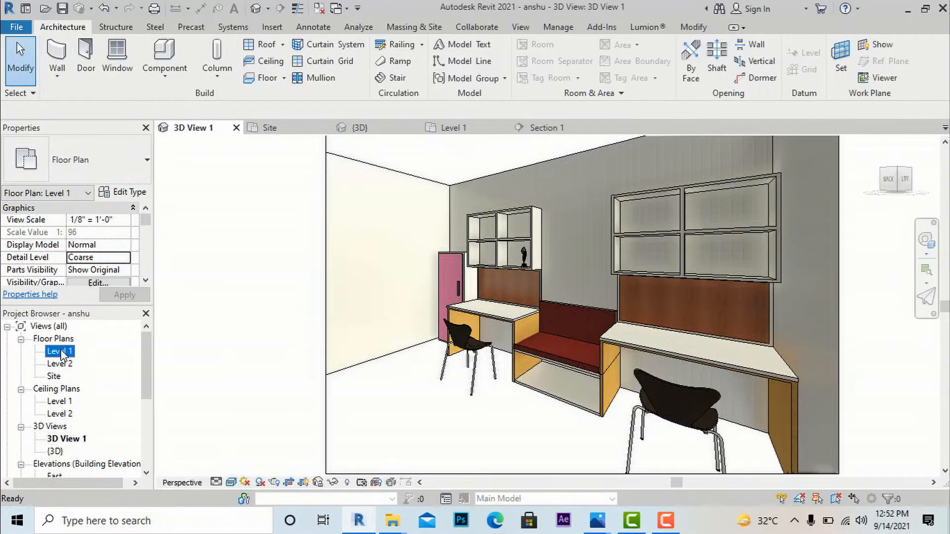
{"action": "scroll", "coordinate": [580, 359], "scroll_direction": "down", "scroll_amount": 5}
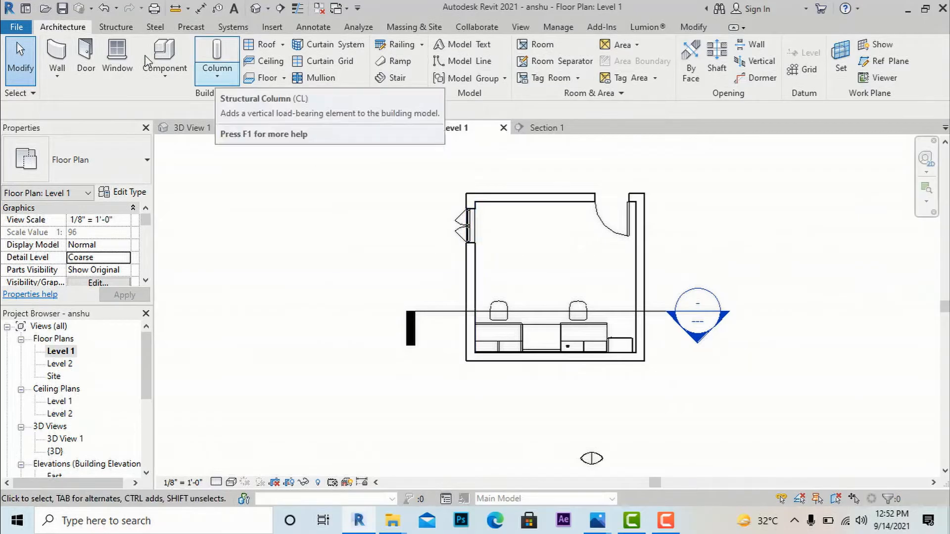
{"action": "left_click", "coordinate": [285, 79]}
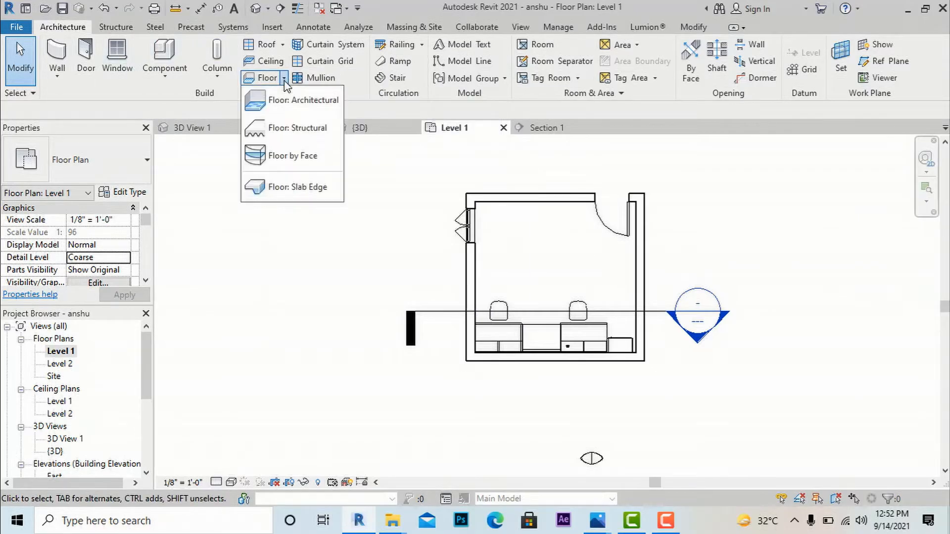
{"action": "left_click", "coordinate": [284, 45]}
{"action": "left_click", "coordinate": [284, 63]}
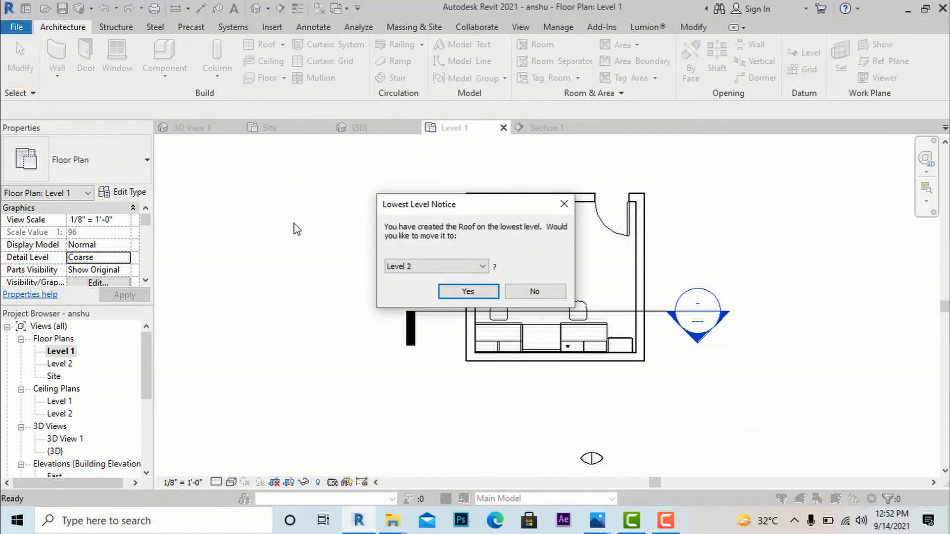
{"action": "left_click", "coordinate": [443, 292]}
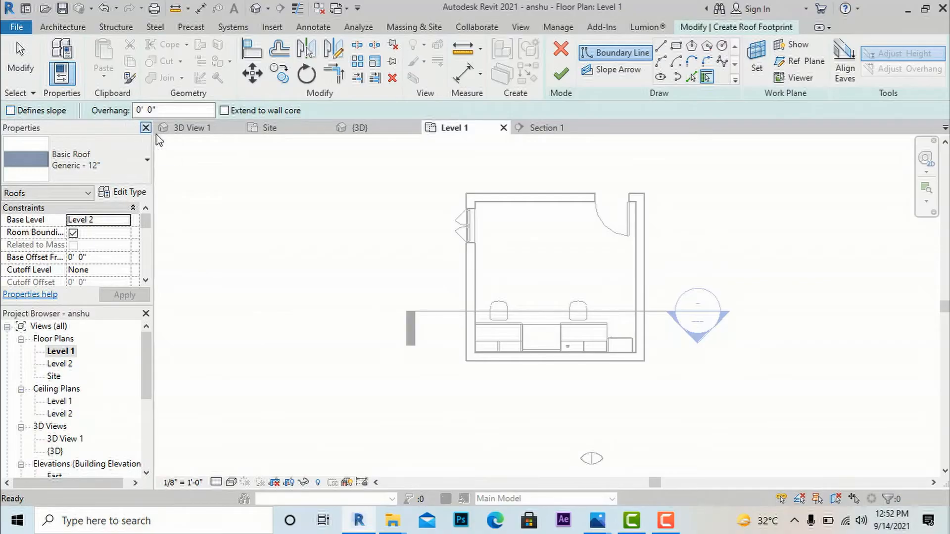
- Duplicate the Generic - 12" basic roof type and name the copy 6" roof
{"action": "left_click", "coordinate": [122, 196]}
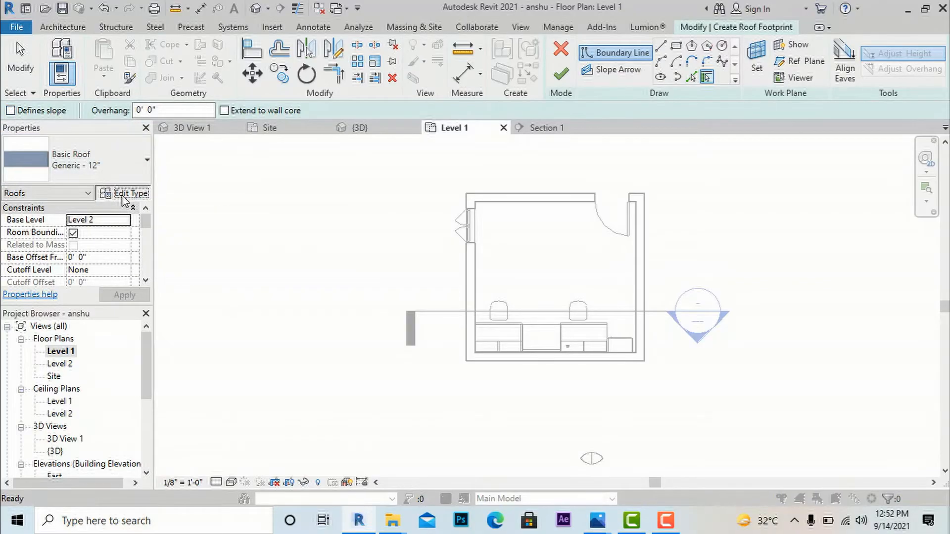
{"action": "left_click", "coordinate": [389, 116]}
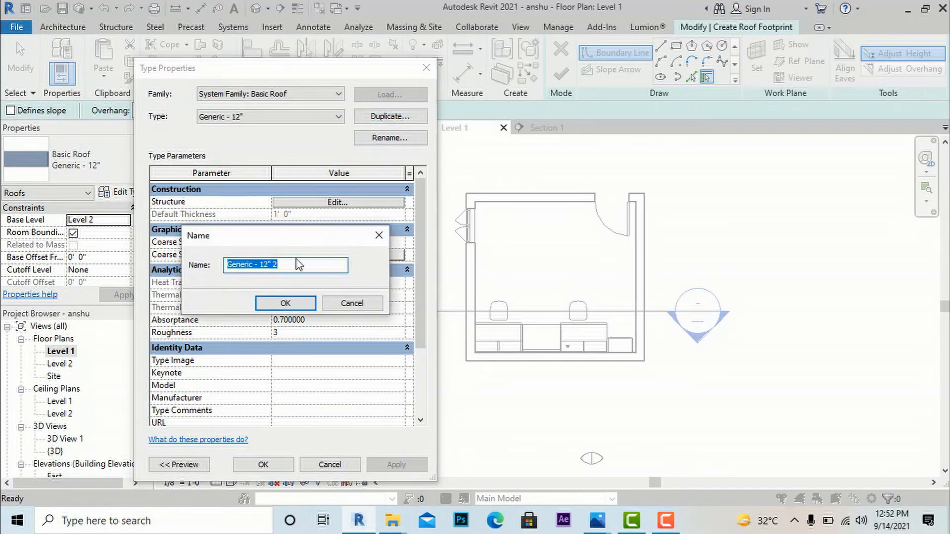
{"action": "type", "text": "6"}
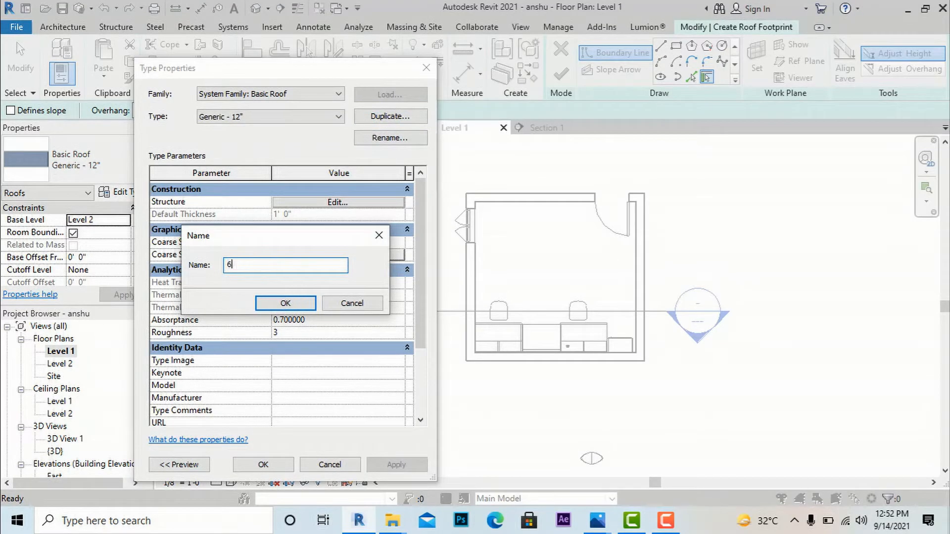
{"action": "type", "text": "\" roof"}
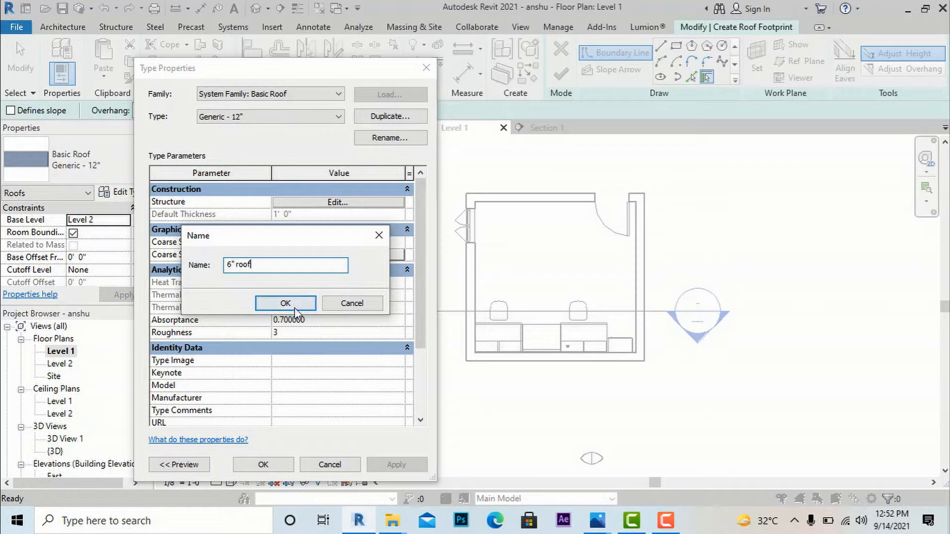
{"action": "left_click", "coordinate": [286, 303]}
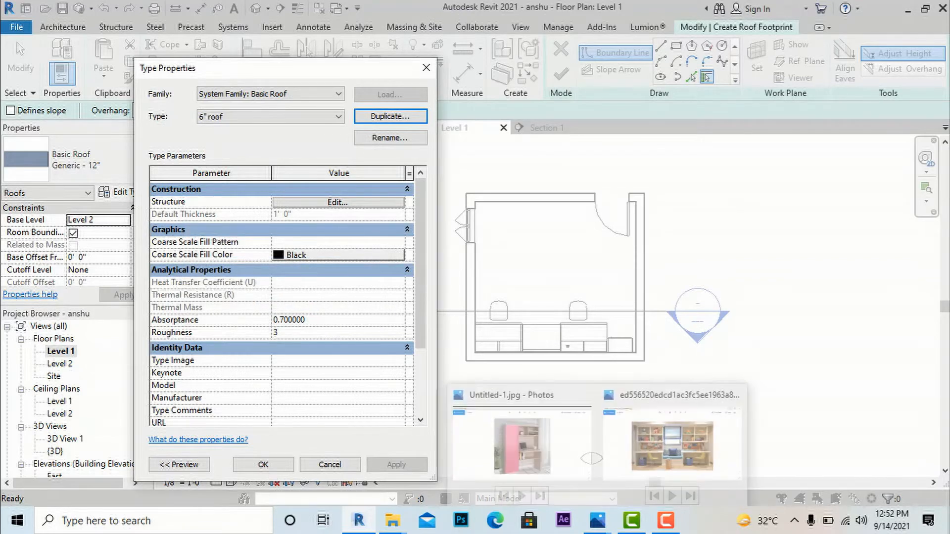
- Set the 6" roof's structure layer thickness to 6" and create a new material for that layer
{"action": "left_click", "coordinate": [339, 202]}
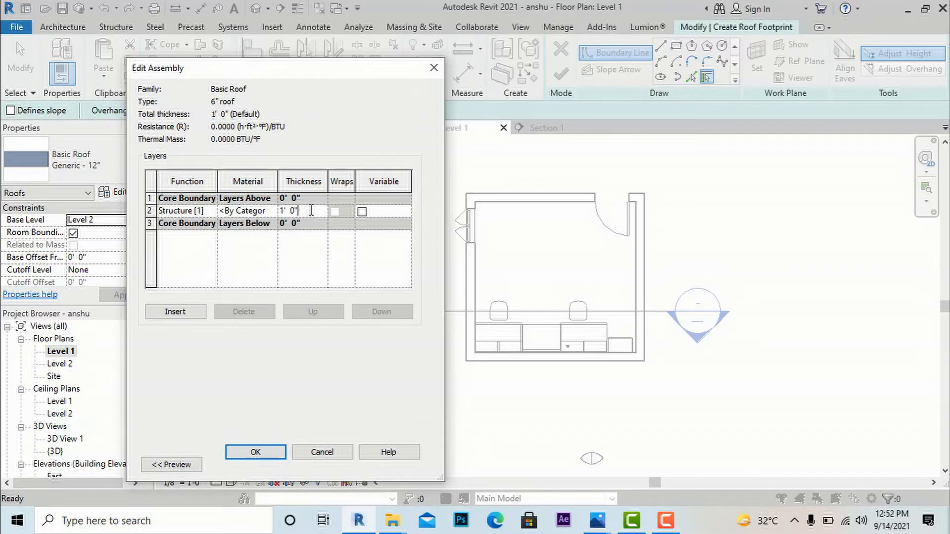
{"action": "left_click", "coordinate": [267, 214]}
{"action": "left_click", "coordinate": [272, 212]}
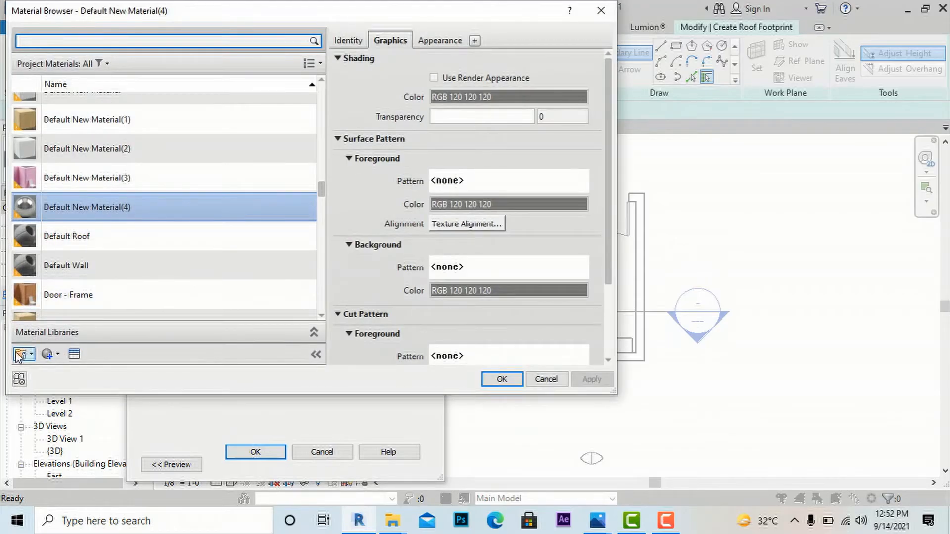
{"action": "left_click", "coordinate": [55, 356]}
{"action": "left_click", "coordinate": [70, 371]}
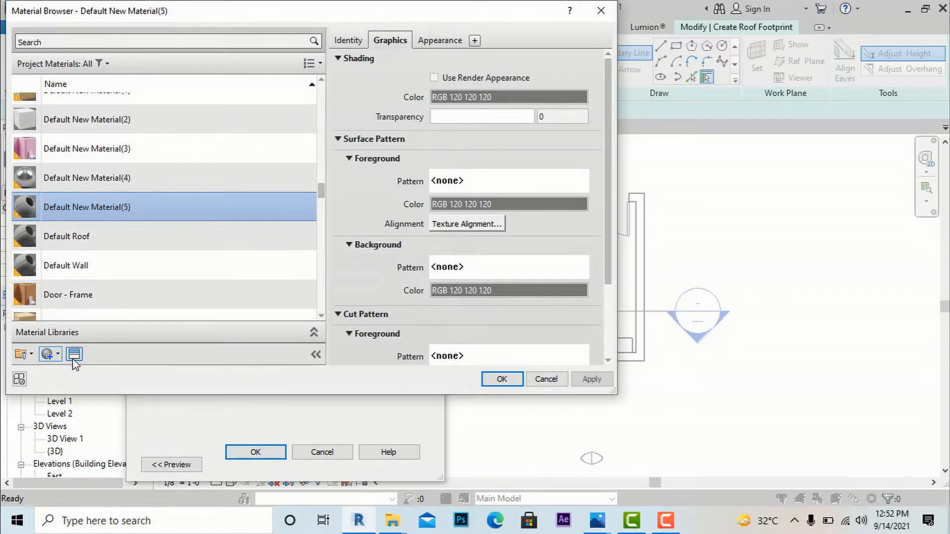
- Give the new material the 1in Square - Ivory appearance and accept the roof's layer assembly and type settings
{"action": "left_click", "coordinate": [73, 359]}
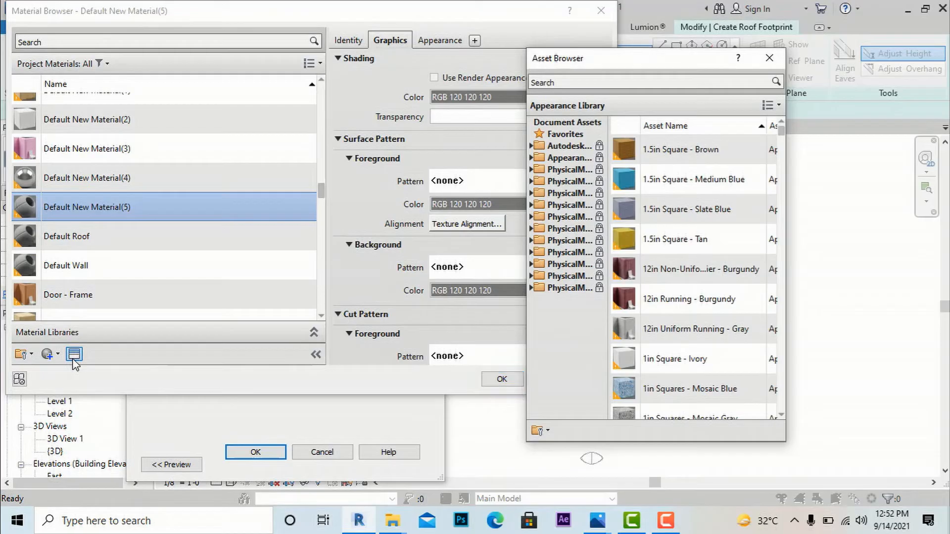
{"action": "double_click", "coordinate": [701, 369]}
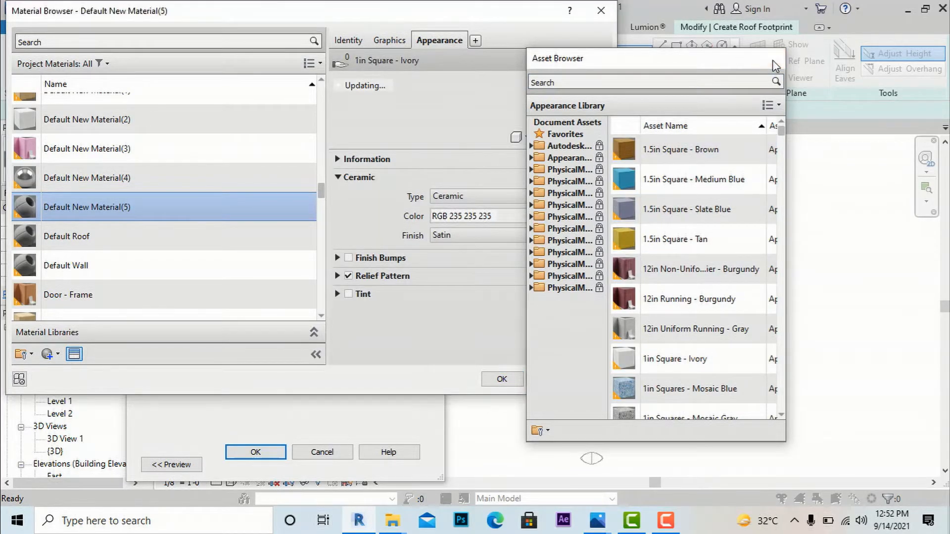
{"action": "left_click", "coordinate": [770, 58]}
{"action": "left_click", "coordinate": [592, 379]}
{"action": "left_click", "coordinate": [502, 380]}
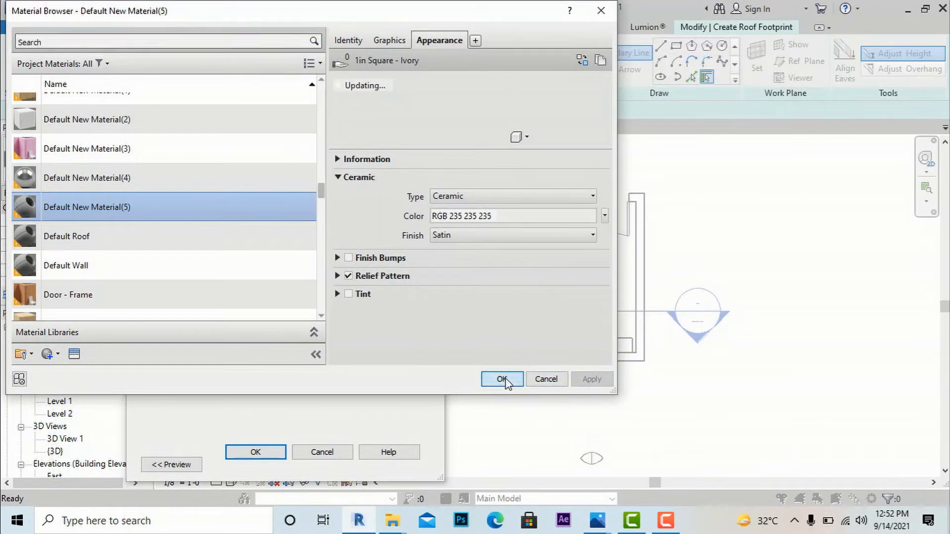
{"action": "left_click", "coordinate": [255, 452]}
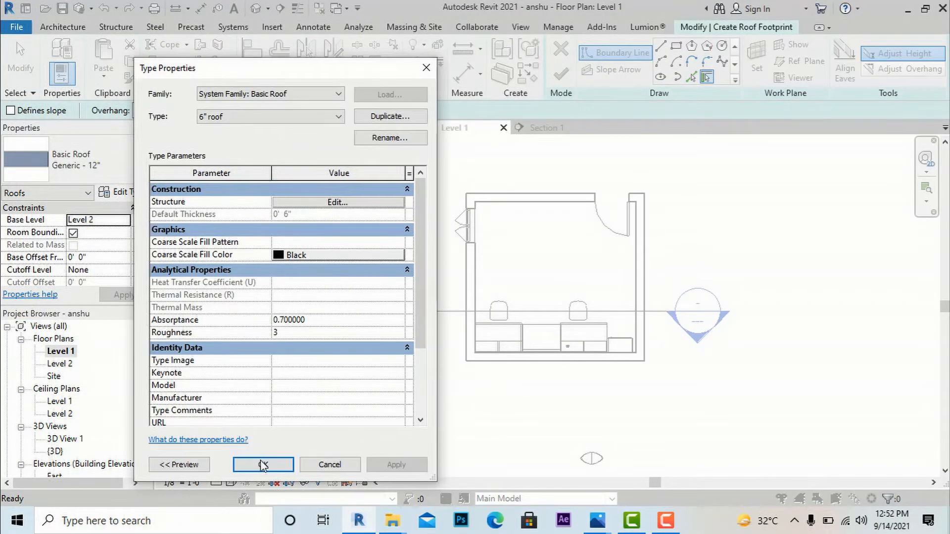
{"action": "left_click", "coordinate": [263, 465]}
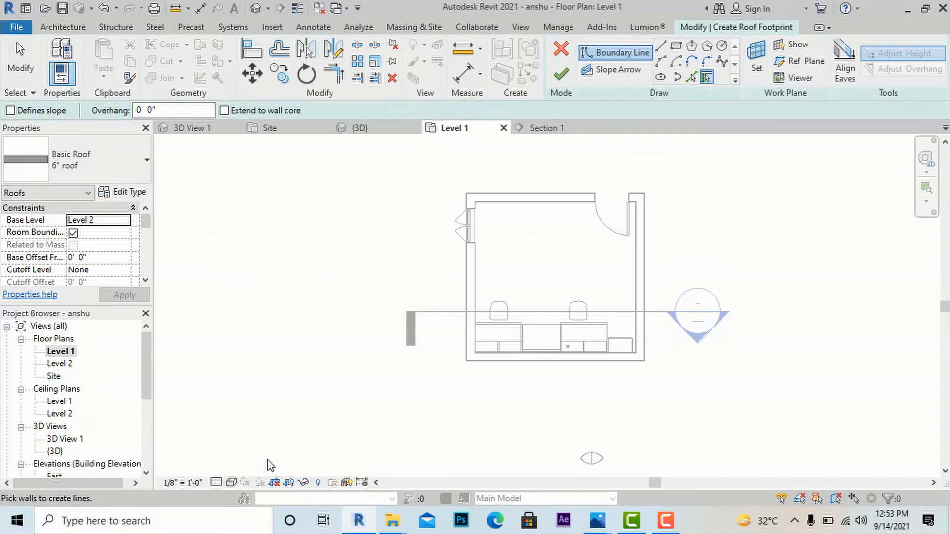
- Sketch a rectangular roof footprint slightly beyond the room's outer walls, finish the roof and attach the highlighted walls to it
{"action": "left_click", "coordinate": [677, 46]}
{"action": "left_click", "coordinate": [455, 187]}
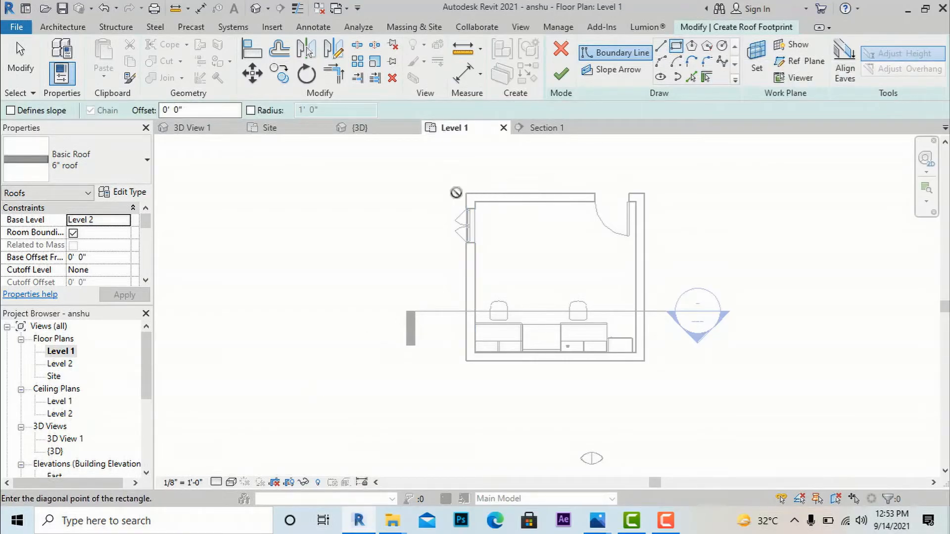
{"action": "left_click", "coordinate": [657, 373]}
{"action": "left_click", "coordinate": [561, 75]}
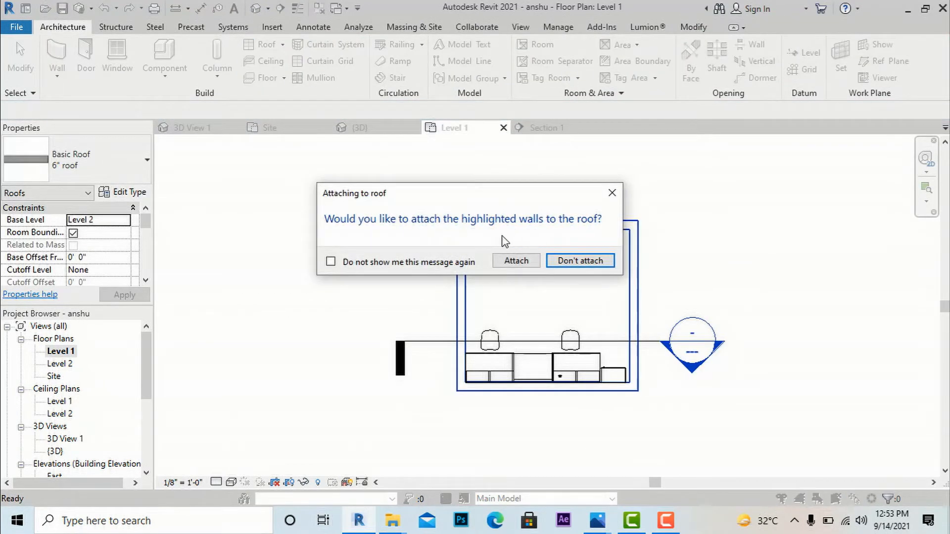
{"action": "left_click", "coordinate": [516, 261]}
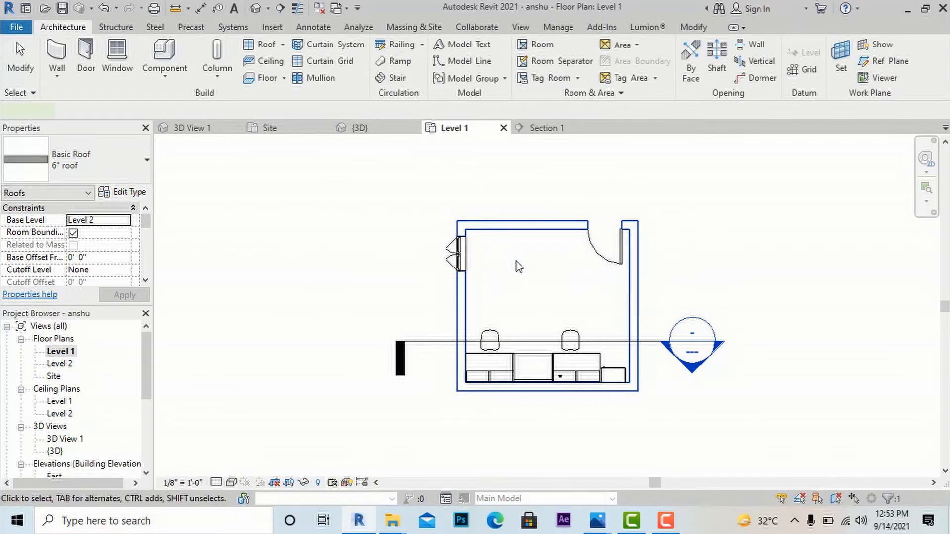
{"action": "left_click", "coordinate": [378, 250]}
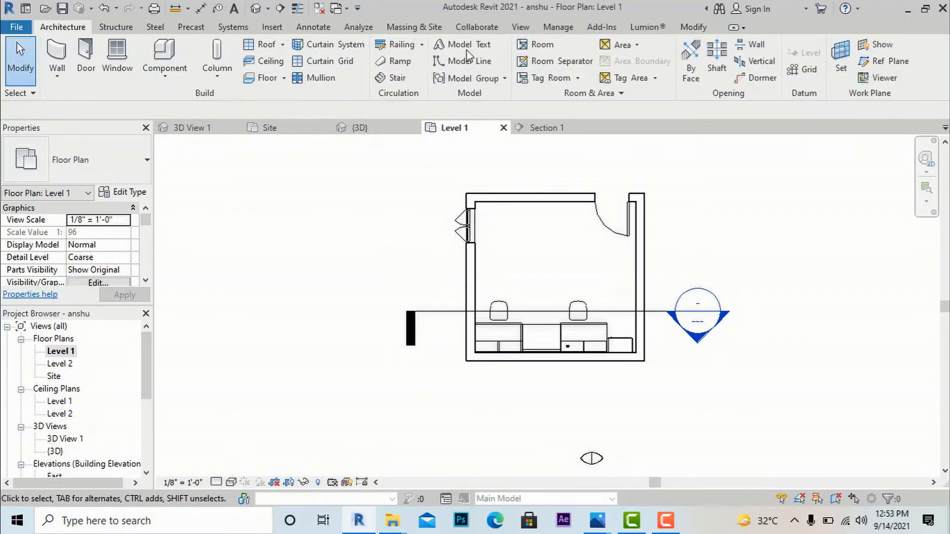
- Set the {3D} view's visual style to Realistic to check the roof, and return to the Level 1 floor plan
{"action": "left_click", "coordinate": [520, 27]}
{"action": "left_click", "coordinate": [394, 64]}
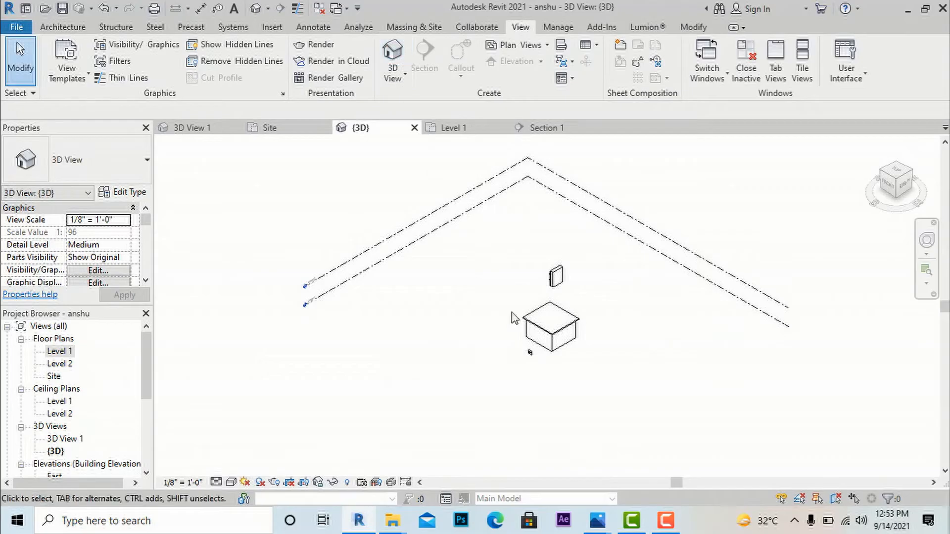
{"action": "scroll", "coordinate": [511, 318], "scroll_direction": "up", "scroll_amount": 3}
{"action": "left_click", "coordinate": [231, 483]}
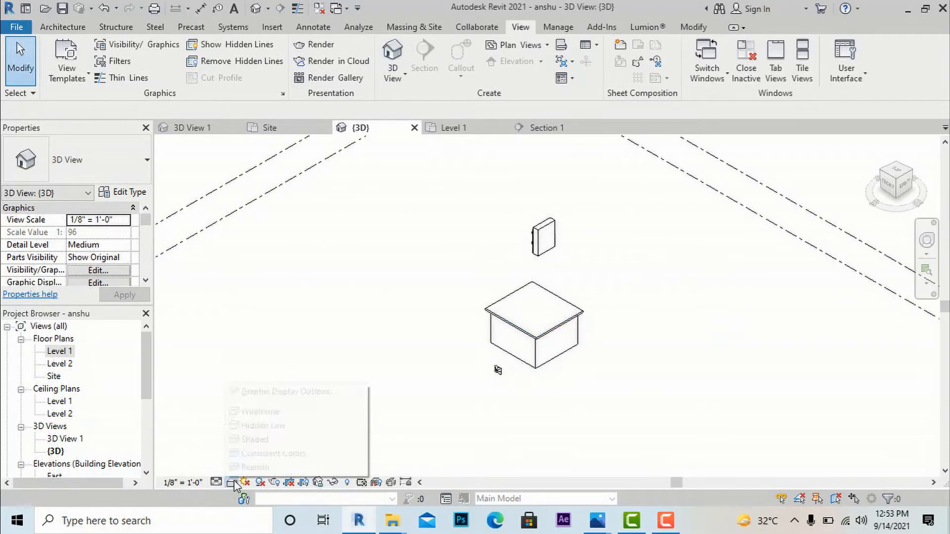
{"action": "left_click", "coordinate": [246, 468]}
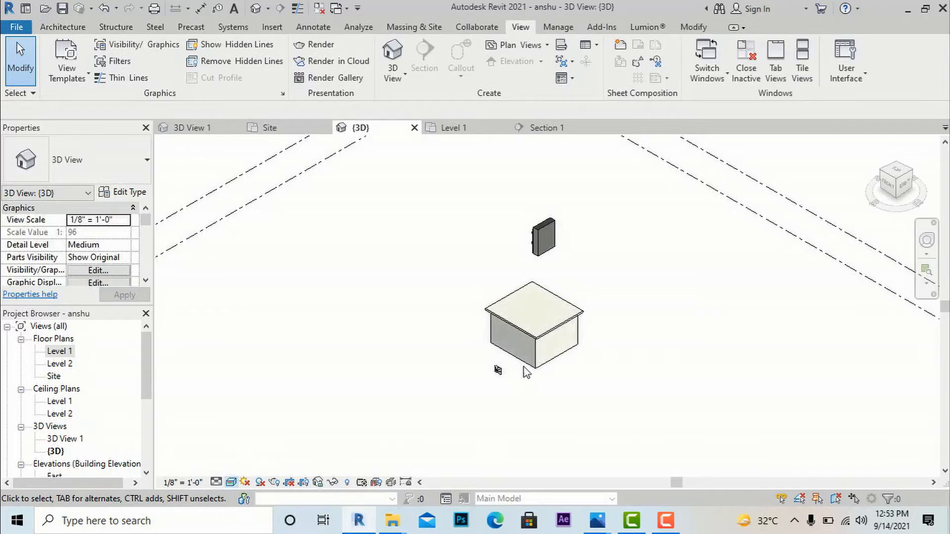
{"action": "scroll", "coordinate": [527, 372], "scroll_direction": "up", "scroll_amount": 3}
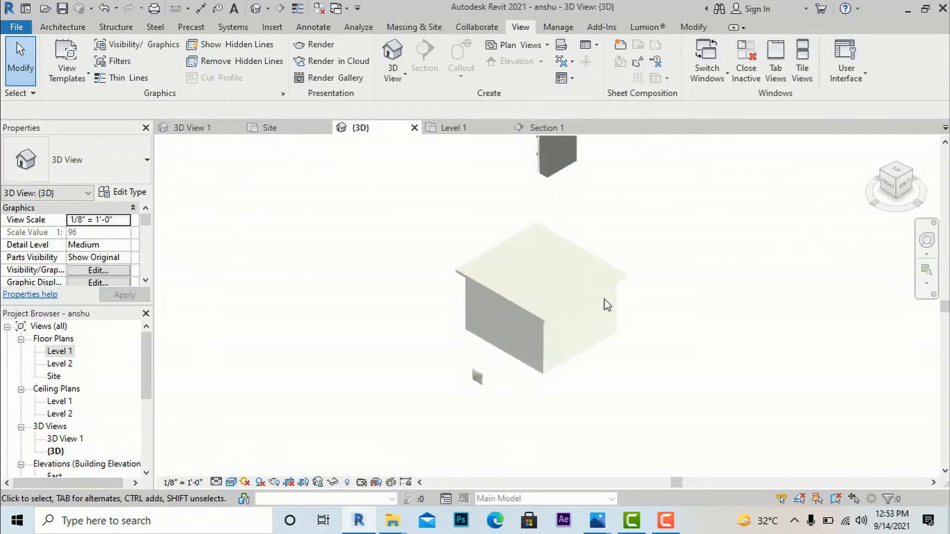
{"action": "double_click", "coordinate": [70, 352]}
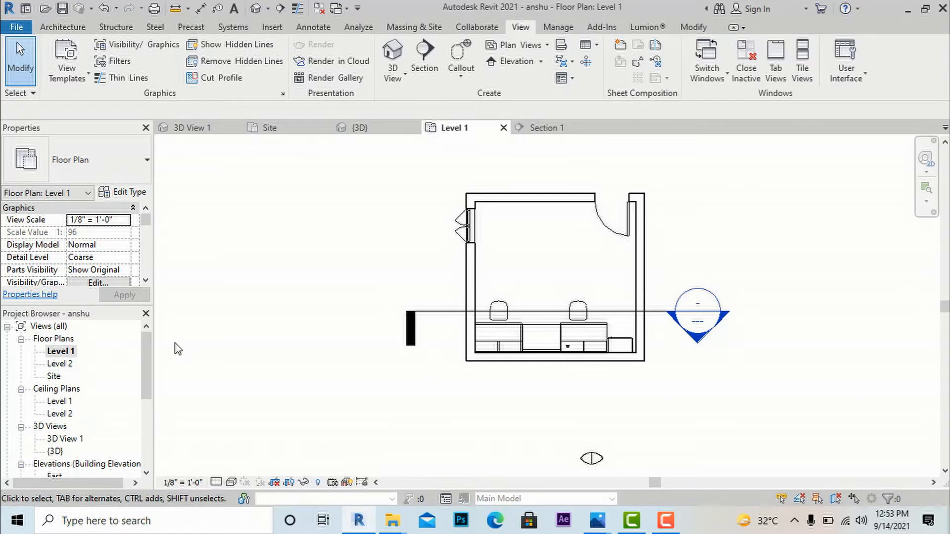
- Start a sketched ceiling on Level 1 and choose the GWB on Mtl. Stud compound ceiling type
{"action": "scroll", "coordinate": [399, 291], "scroll_direction": "down", "scroll_amount": 1}
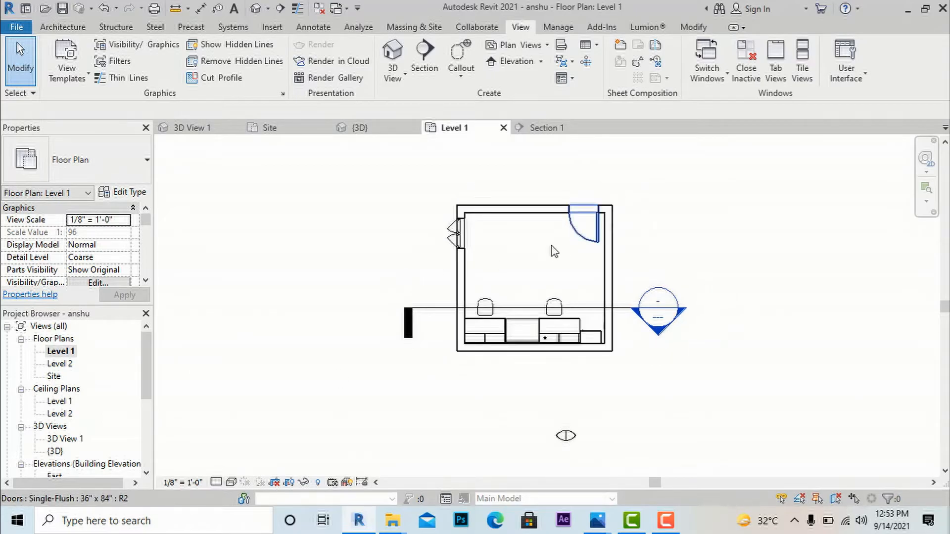
{"action": "scroll", "coordinate": [161, 332], "scroll_direction": "down", "scroll_amount": 1}
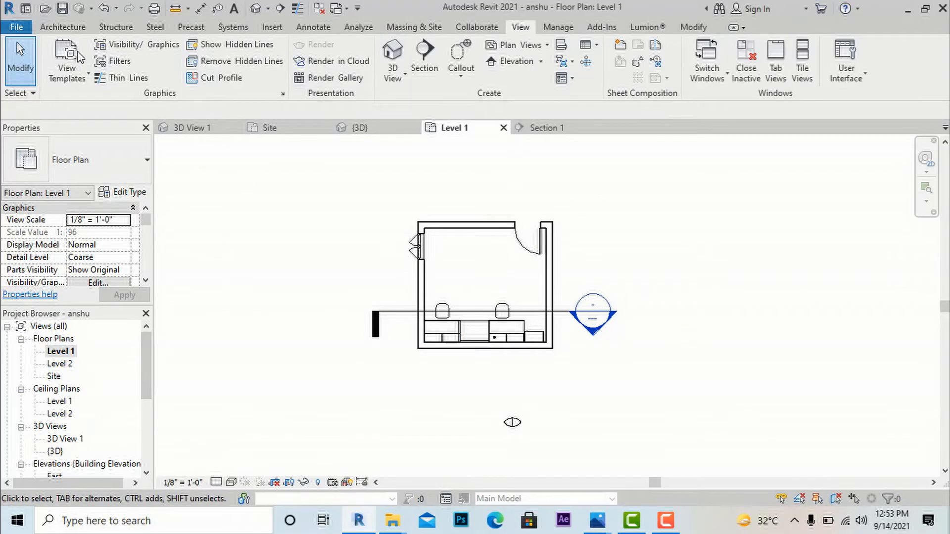
{"action": "left_click", "coordinate": [71, 30]}
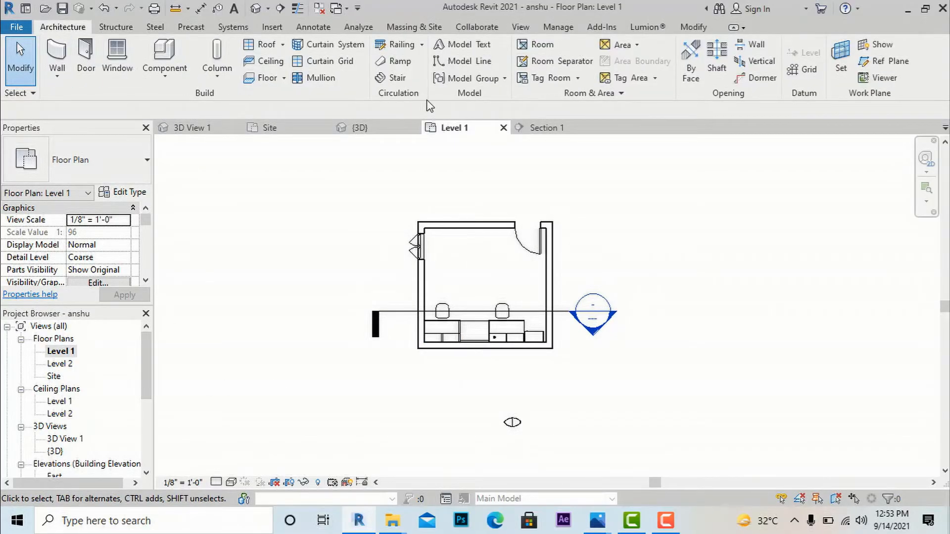
{"action": "left_click", "coordinate": [271, 62]}
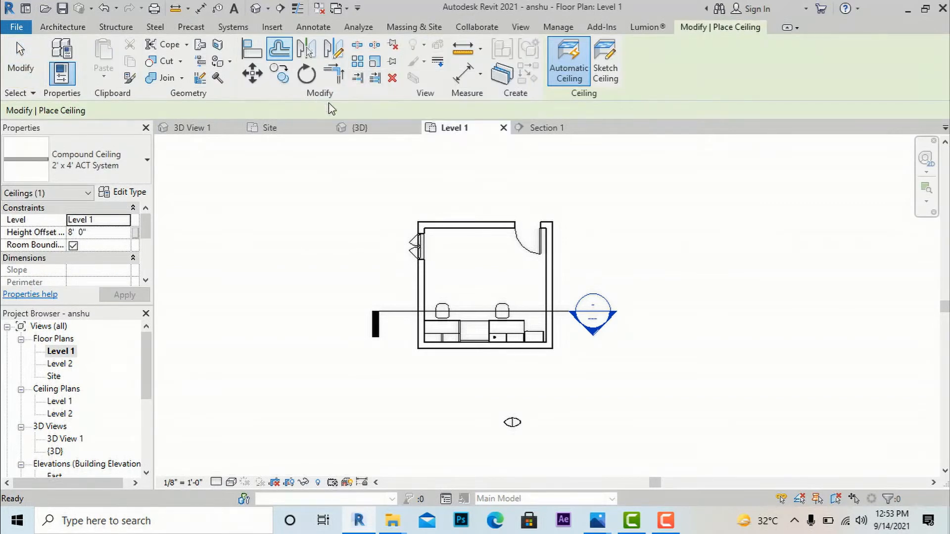
{"action": "left_click", "coordinate": [613, 83]}
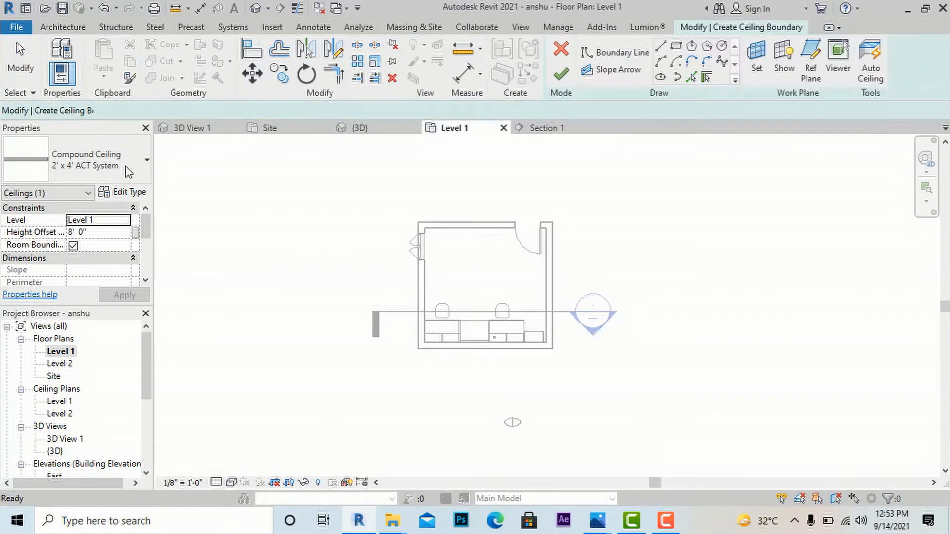
{"action": "left_click", "coordinate": [99, 161]}
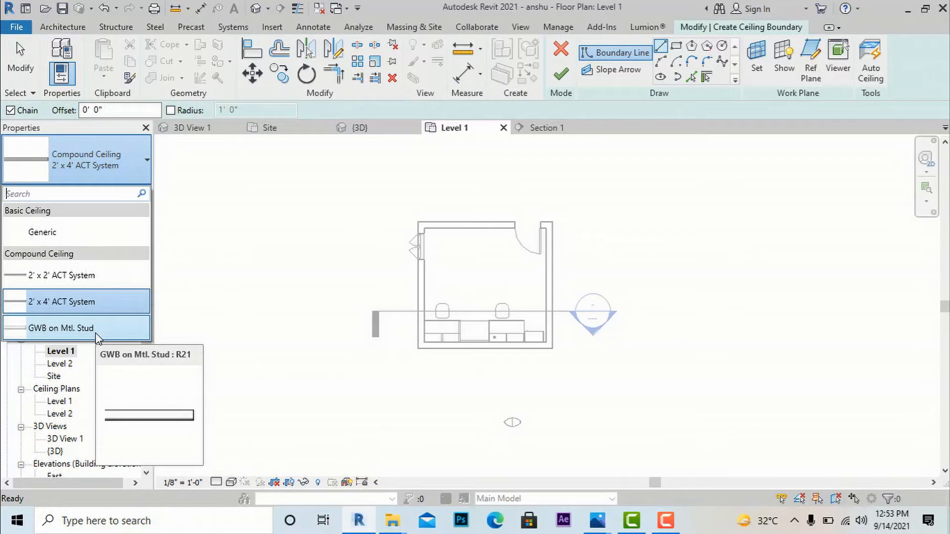
{"action": "left_click", "coordinate": [96, 330]}
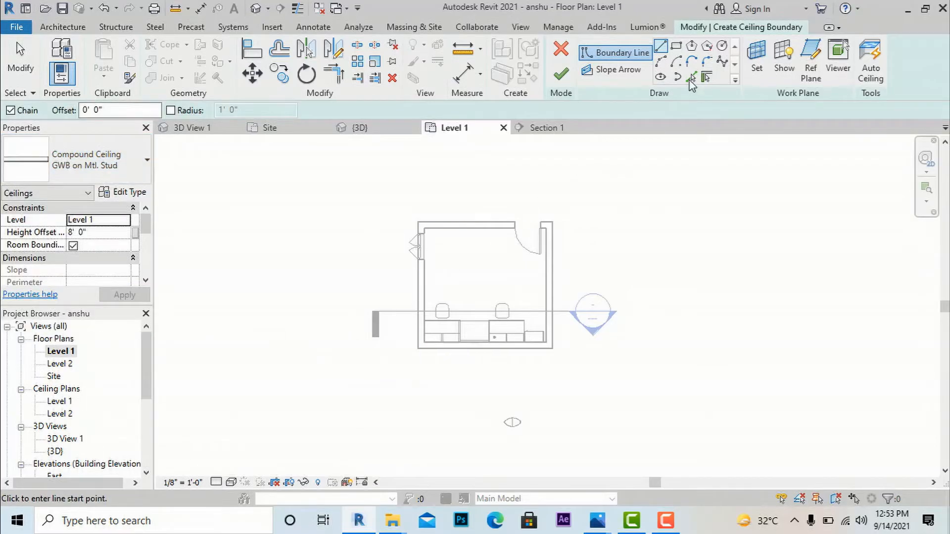
- Draw a rectangular ceiling boundary along the room's inner wall faces, about 14'-3" by 13'-4"
{"action": "left_click", "coordinate": [676, 46]}
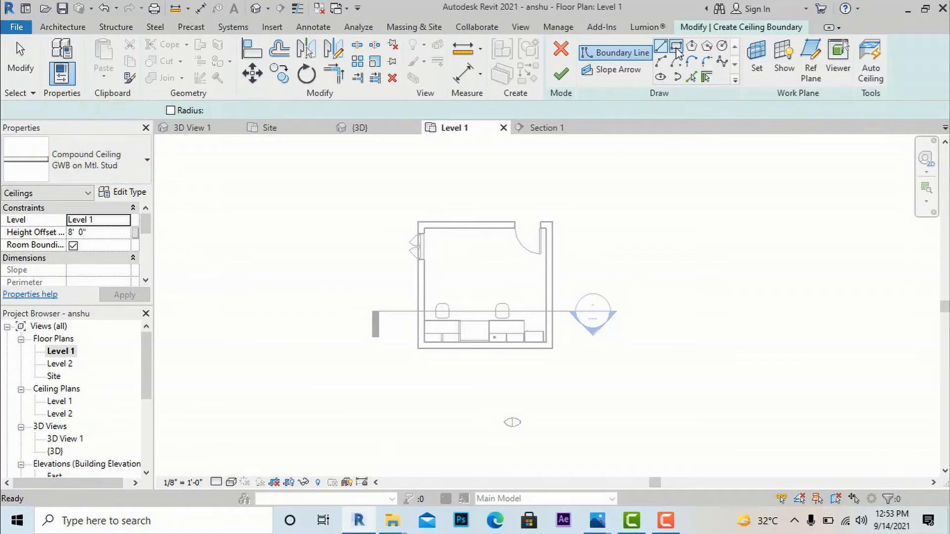
{"action": "left_click", "coordinate": [424, 229]}
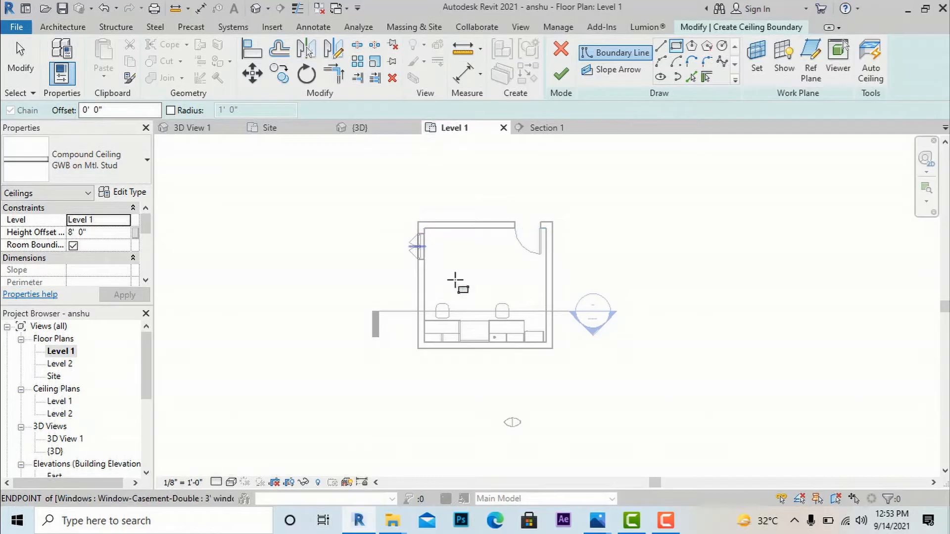
{"action": "left_click", "coordinate": [546, 341]}
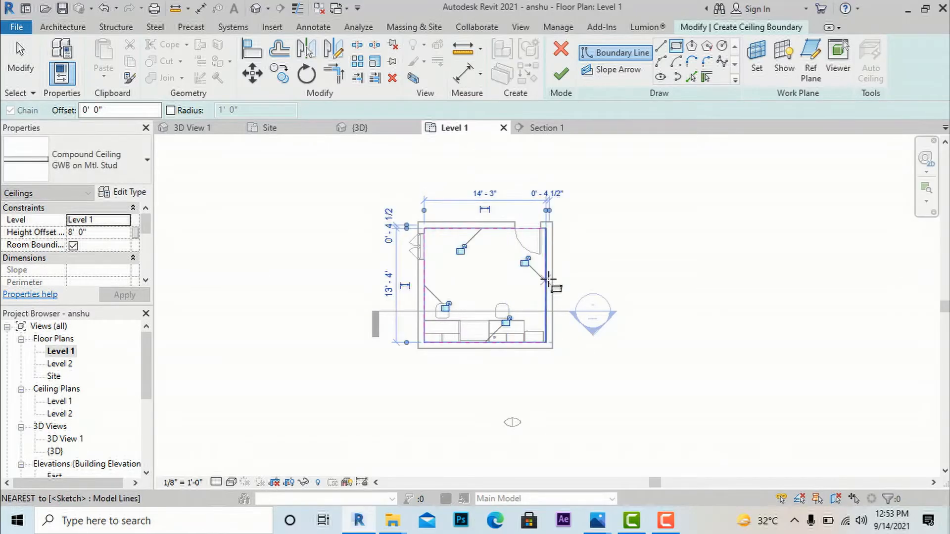
- Offset copies of all four ceiling boundary lines 1' 6" toward the inside of the room
{"action": "scroll", "coordinate": [471, 262], "scroll_direction": "up", "scroll_amount": 2}
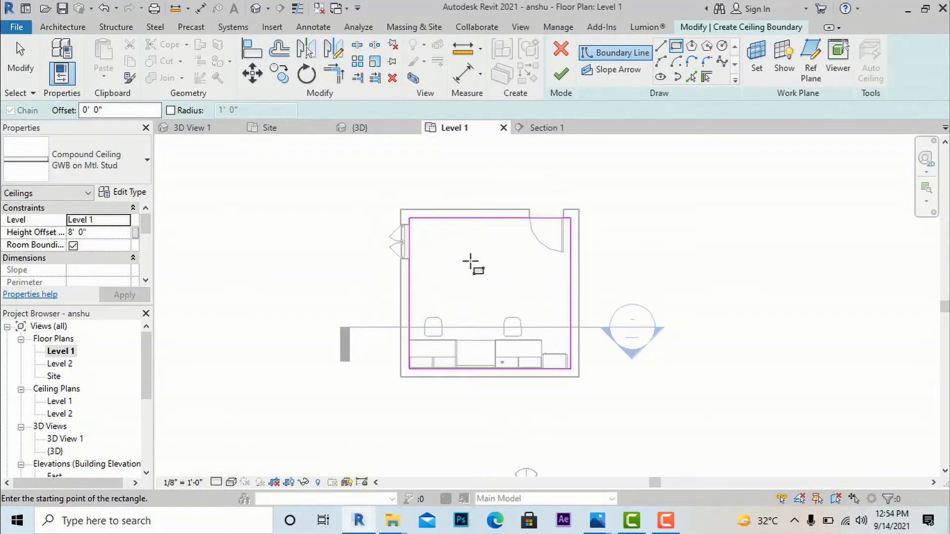
{"action": "scroll", "coordinate": [467, 253], "scroll_direction": "up", "scroll_amount": 1}
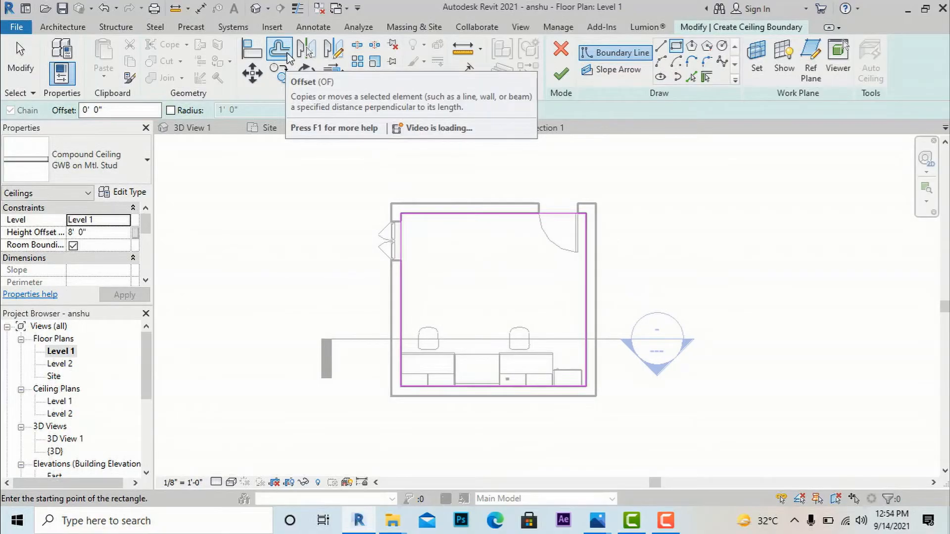
{"action": "left_click", "coordinate": [288, 58]}
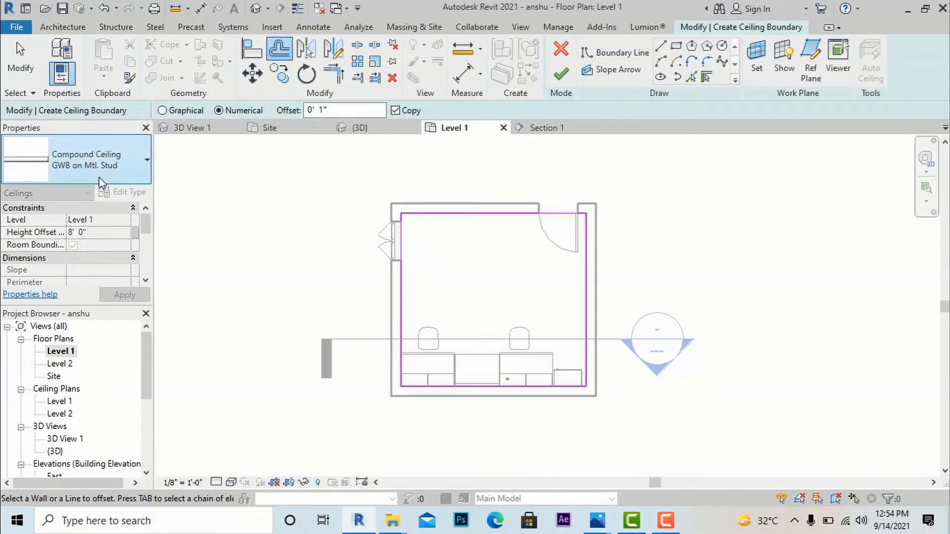
{"action": "left_click", "coordinate": [335, 107]}
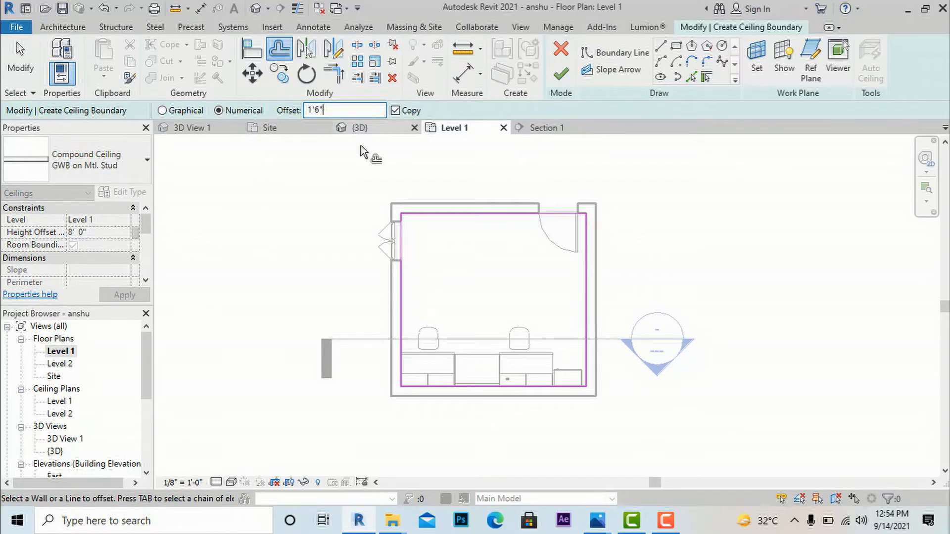
{"action": "left_click", "coordinate": [403, 235]}
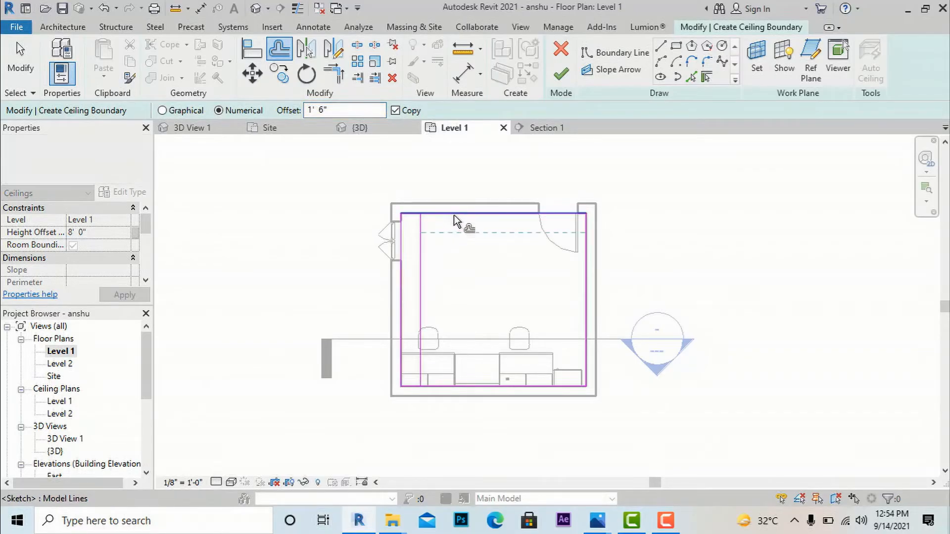
{"action": "left_click", "coordinate": [453, 215]}
{"action": "left_click", "coordinate": [586, 293]}
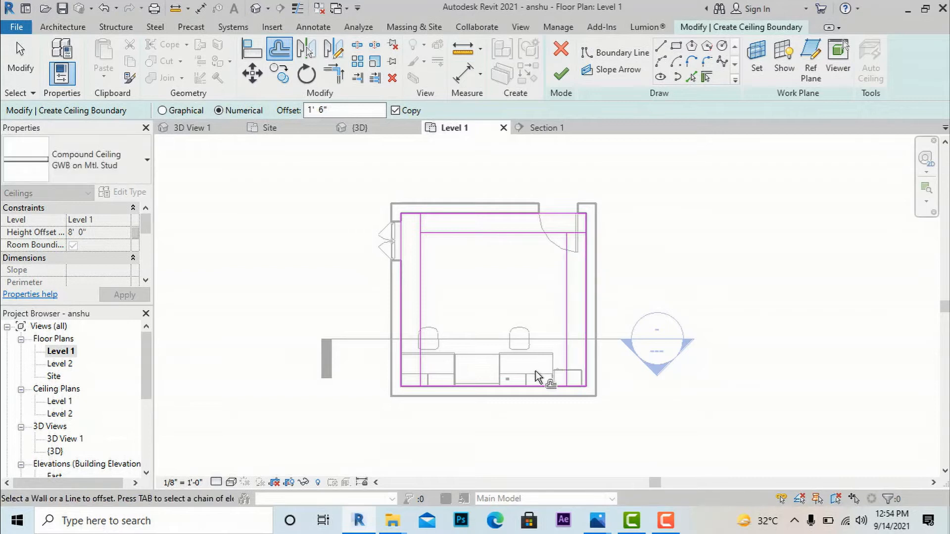
{"action": "left_click", "coordinate": [532, 384]}
- Trim the offset lines at their corners into a closed inner rectangle
{"action": "left_click", "coordinate": [334, 73]}
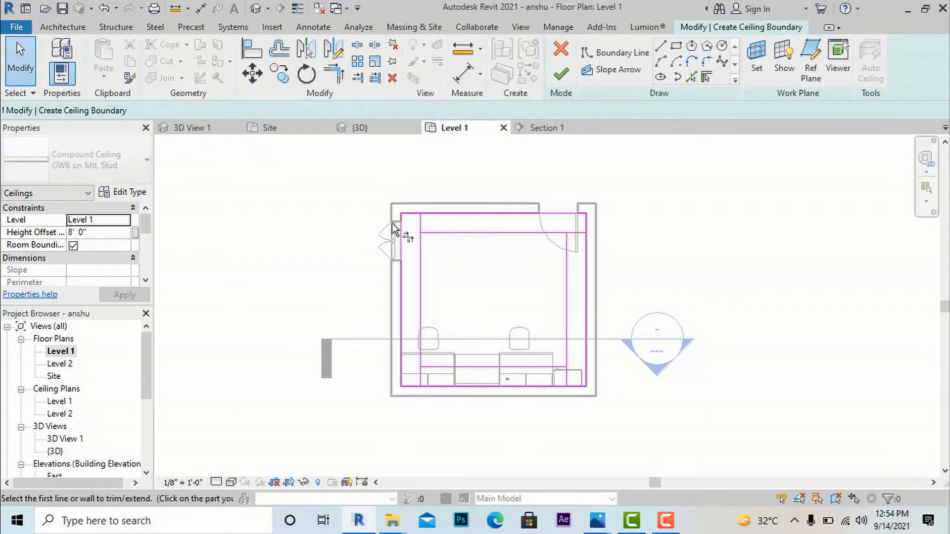
{"action": "left_click", "coordinate": [423, 258]}
{"action": "left_click", "coordinate": [424, 234]}
{"action": "left_click", "coordinate": [553, 235]}
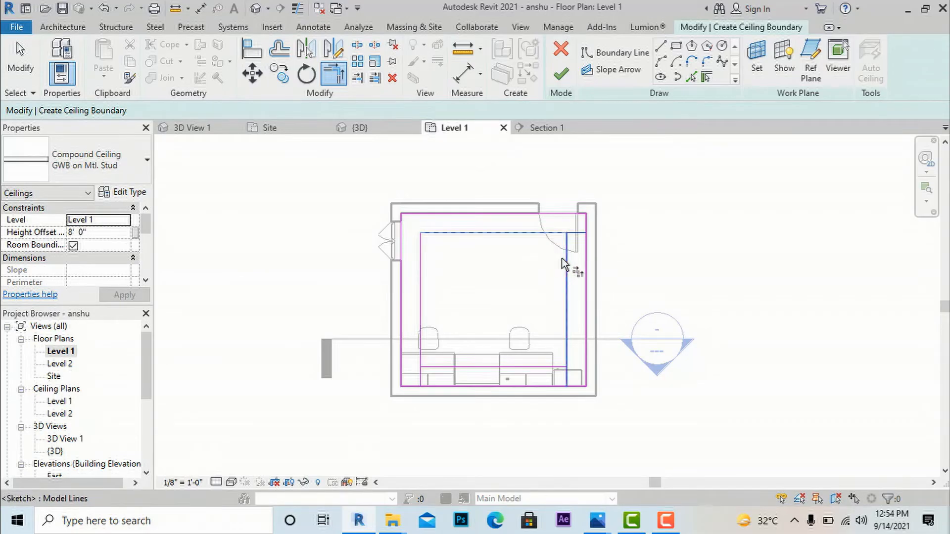
{"action": "left_click", "coordinate": [563, 264]}
{"action": "left_click", "coordinate": [539, 366]}
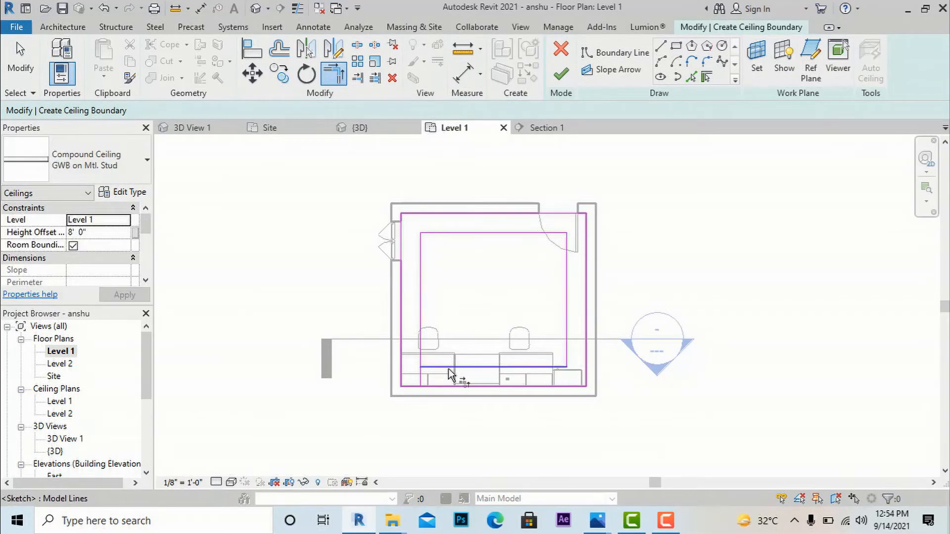
{"action": "left_click", "coordinate": [419, 349]}
{"action": "key", "text": "Escape"}
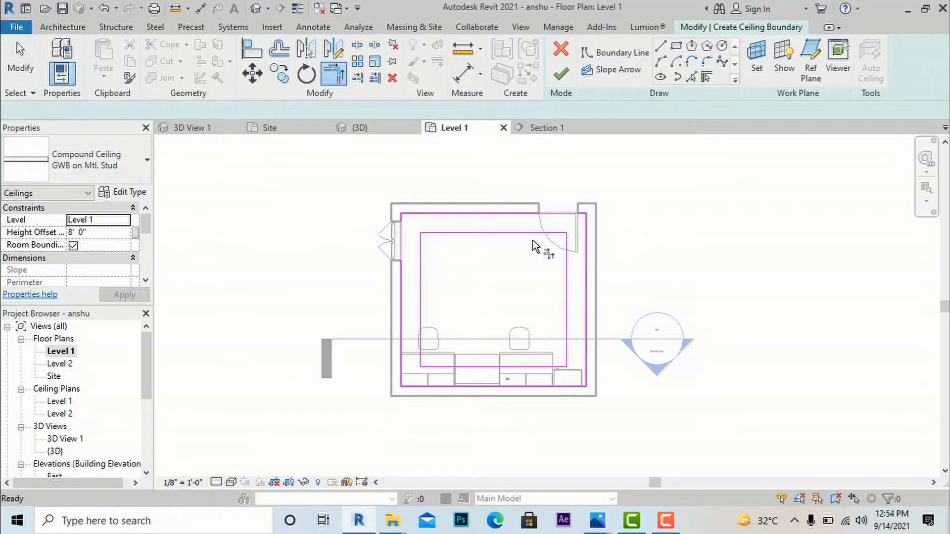
{"action": "key", "text": "Escape"}
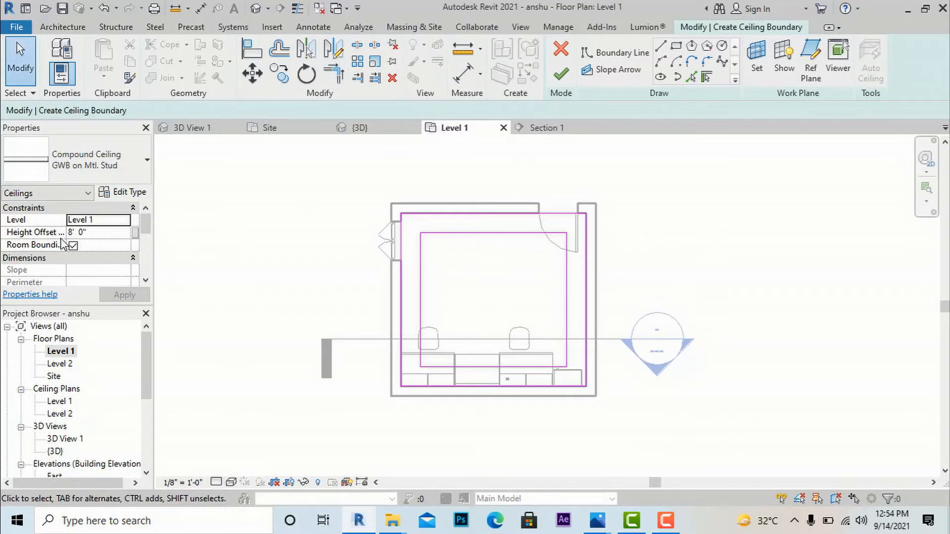
- Set the ceiling's height offset from Level 1 to 9' 0" and finish the ceiling boundary
{"action": "left_click", "coordinate": [93, 232]}
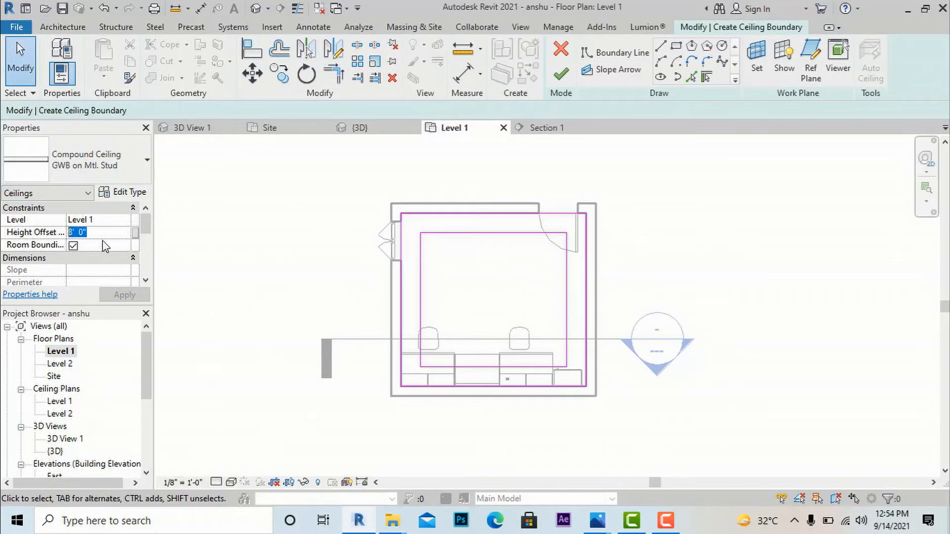
{"action": "type", "text": "9"}
{"action": "key", "text": "Return"}
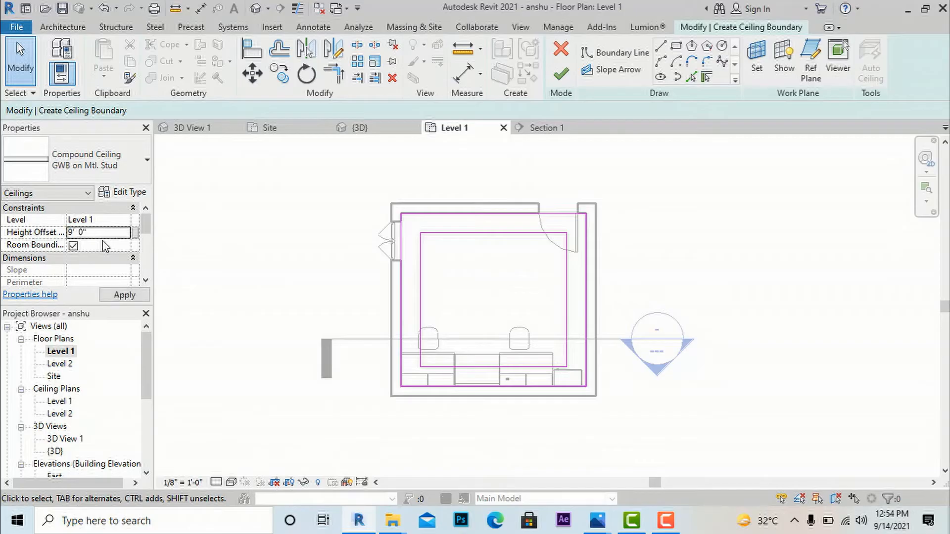
{"action": "left_click", "coordinate": [125, 297]}
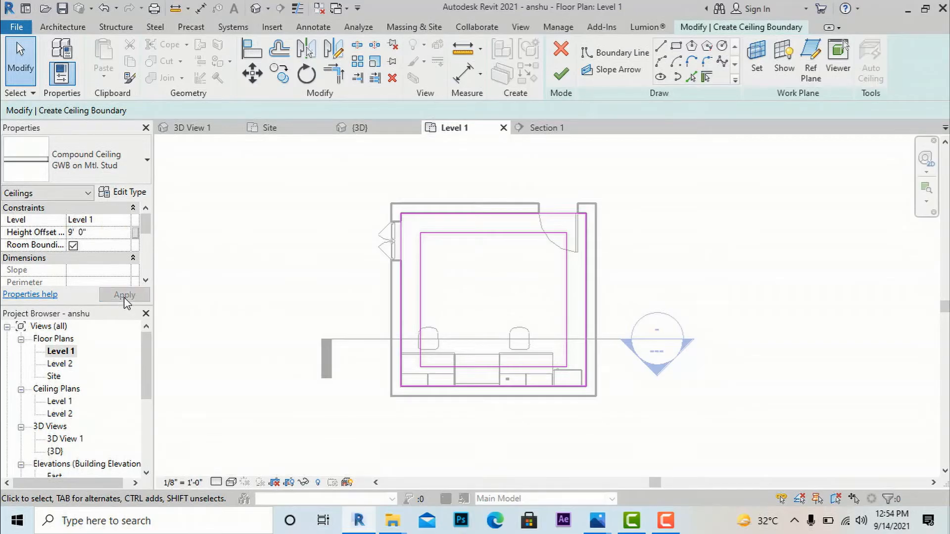
{"action": "left_click", "coordinate": [561, 74]}
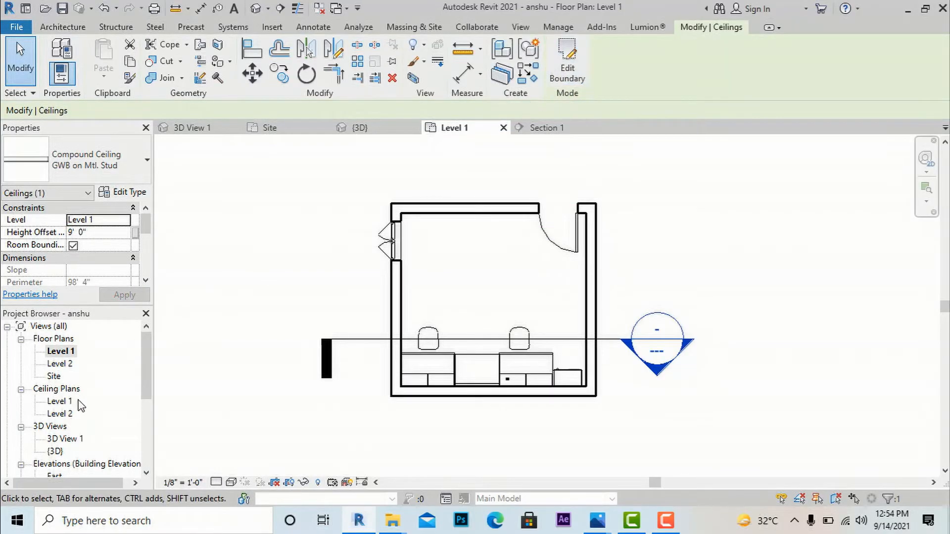
- Open the Level 1 reflected ceiling plan to check the ceiling band, and clear the selection
{"action": "scroll", "coordinate": [81, 405], "scroll_direction": "down", "scroll_amount": 2}
{"action": "double_click", "coordinate": [61, 376]}
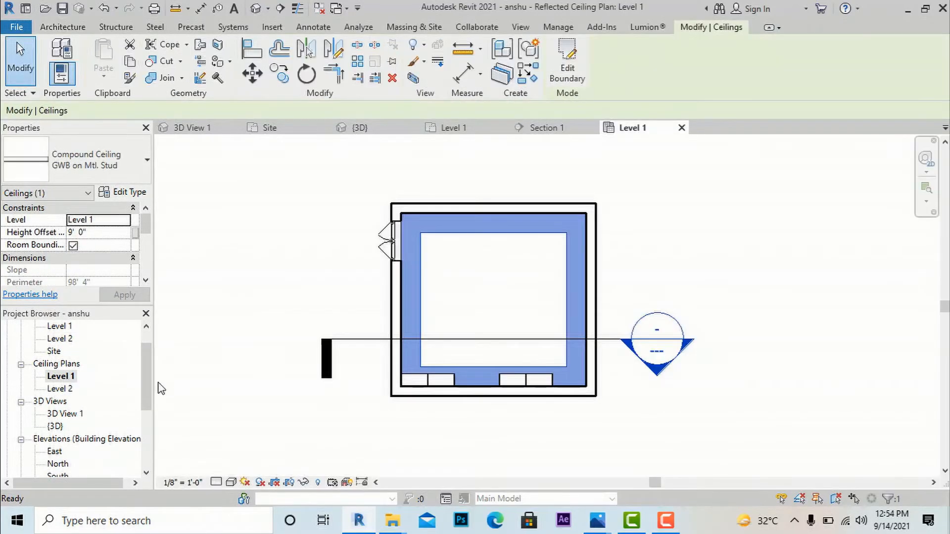
{"action": "key", "text": "Escape"}
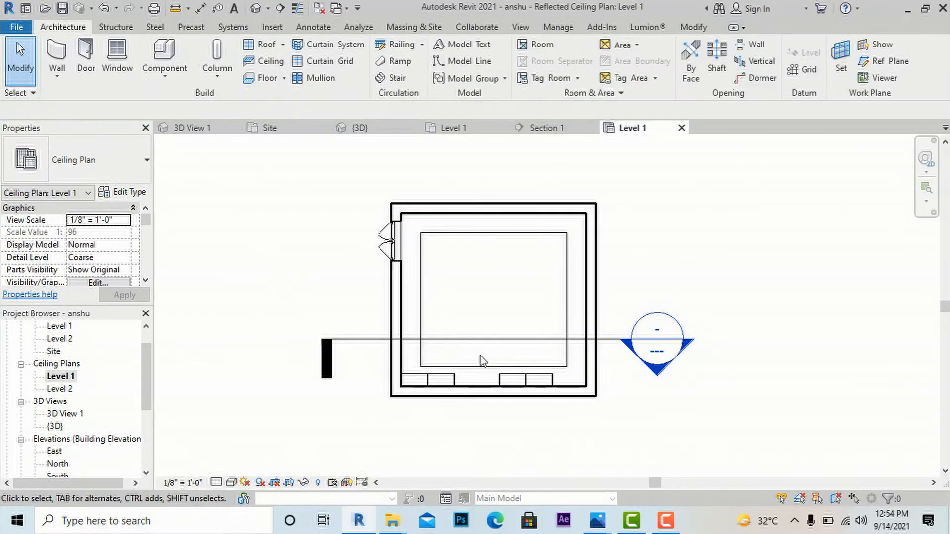
- Locate the building elevation and section views in the project's list of views
{"action": "scroll", "coordinate": [76, 389], "scroll_direction": "down", "scroll_amount": 2}
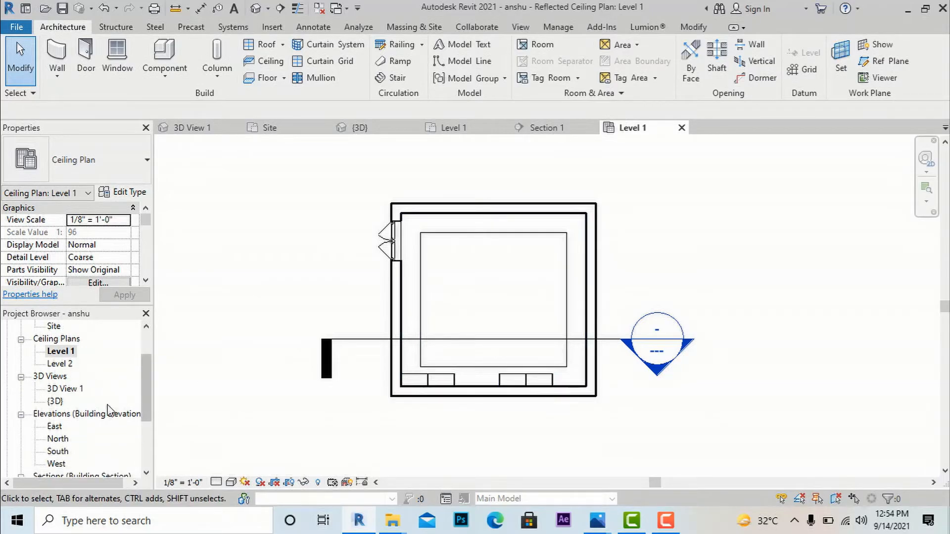
{"action": "scroll", "coordinate": [99, 403], "scroll_direction": "down", "scroll_amount": 1}
{"action": "scroll", "coordinate": [96, 402], "scroll_direction": "down", "scroll_amount": 2}
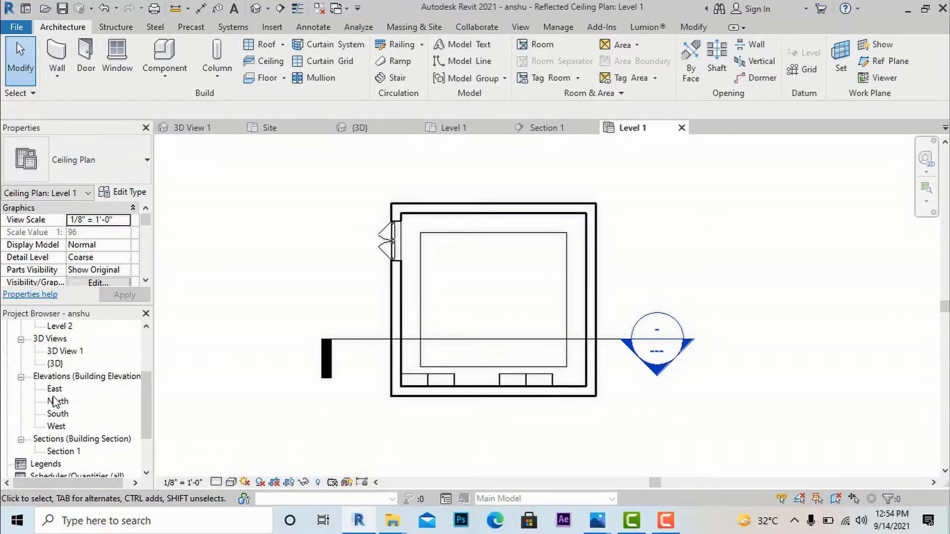
- Check the room interior in the 3D View 1 perspective and return to the Level 1 ceiling plan
{"action": "scroll", "coordinate": [55, 401], "scroll_direction": "up", "scroll_amount": 5}
{"action": "scroll", "coordinate": [58, 393], "scroll_direction": "down", "scroll_amount": 7}
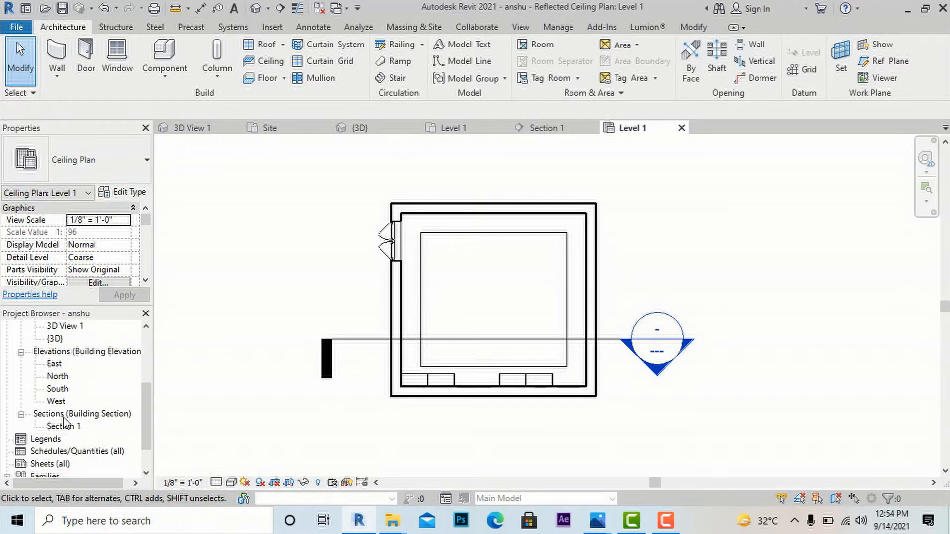
{"action": "scroll", "coordinate": [75, 385], "scroll_direction": "down", "scroll_amount": 2}
{"action": "scroll", "coordinate": [75, 384], "scroll_direction": "up", "scroll_amount": 6}
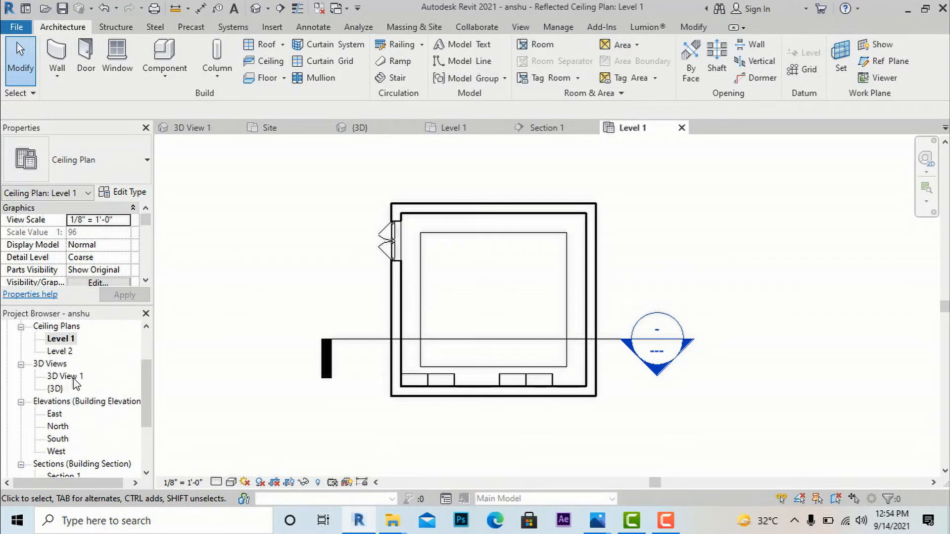
{"action": "double_click", "coordinate": [64, 377]}
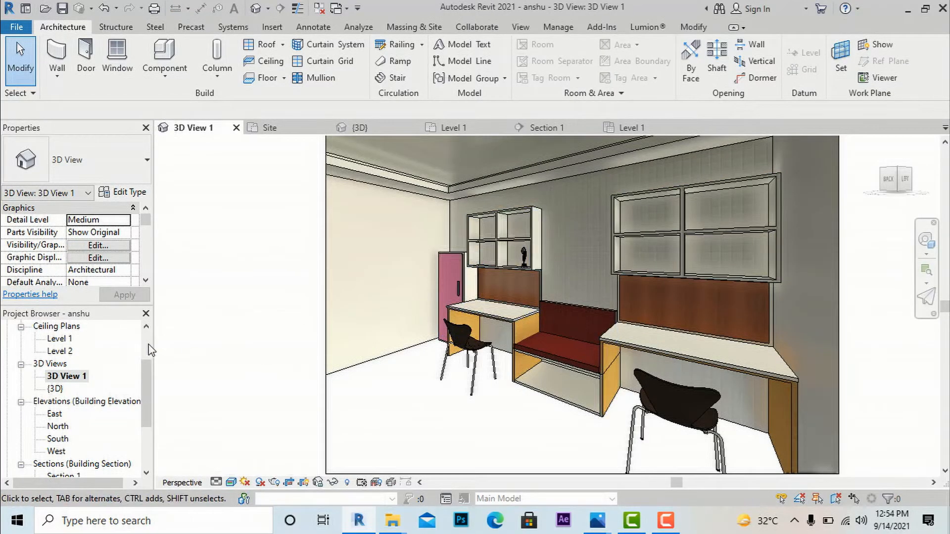
{"action": "scroll", "coordinate": [60, 357], "scroll_direction": "up", "scroll_amount": 4}
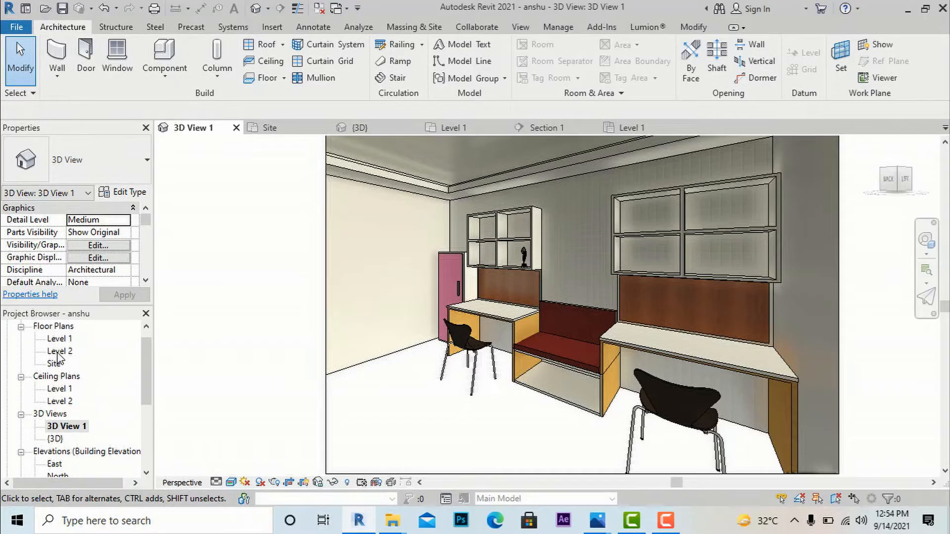
{"action": "double_click", "coordinate": [60, 389]}
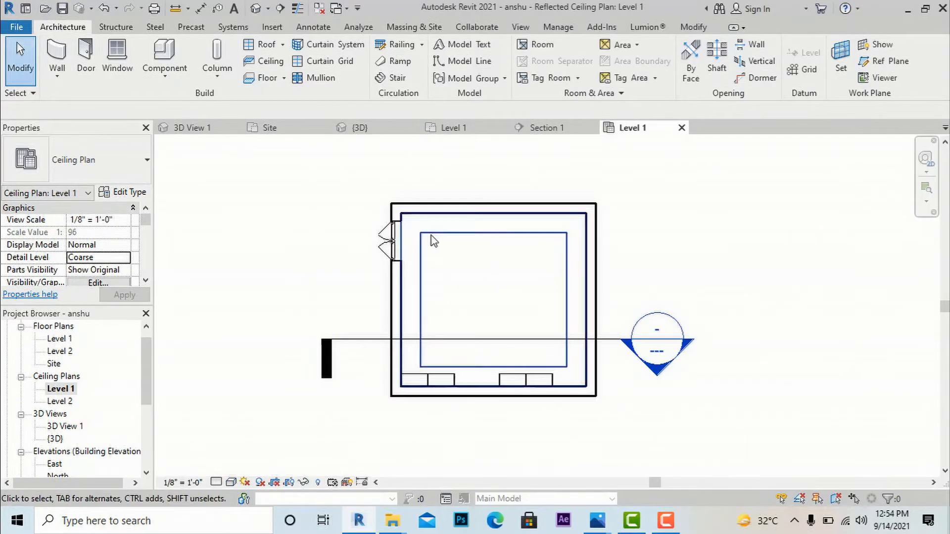
- Start loading a family and browse to the revit models folder on Local Disk (E:)
{"action": "left_click", "coordinate": [272, 27]}
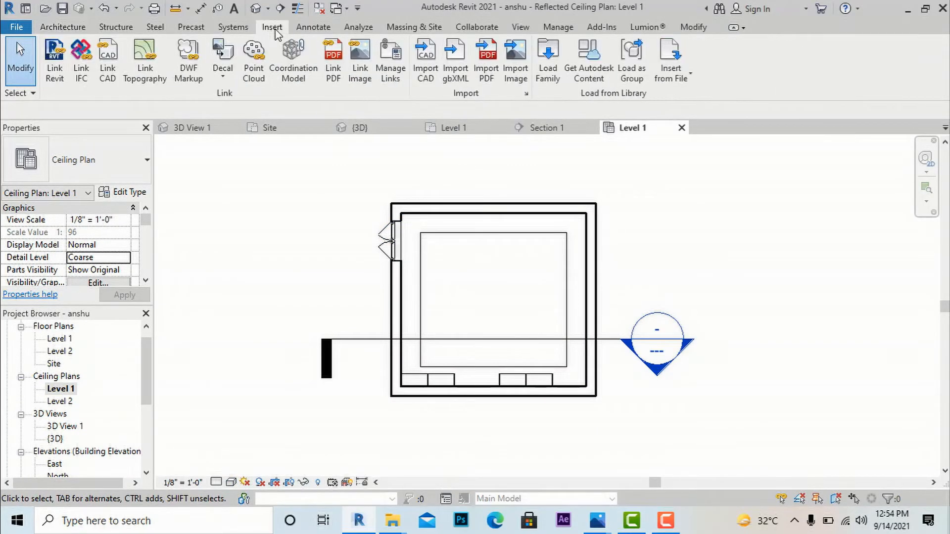
{"action": "left_click", "coordinate": [548, 70]}
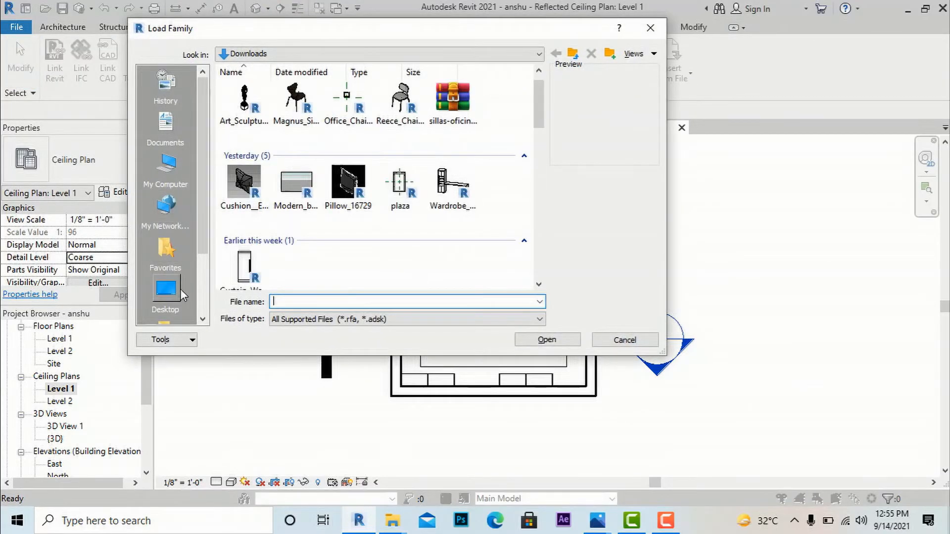
{"action": "left_click", "coordinate": [167, 292]}
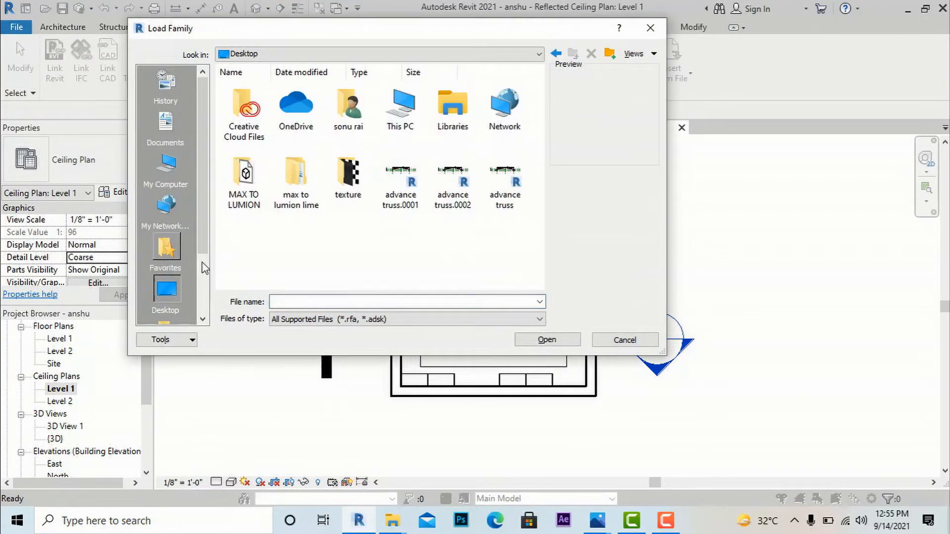
{"action": "double_click", "coordinate": [401, 116]}
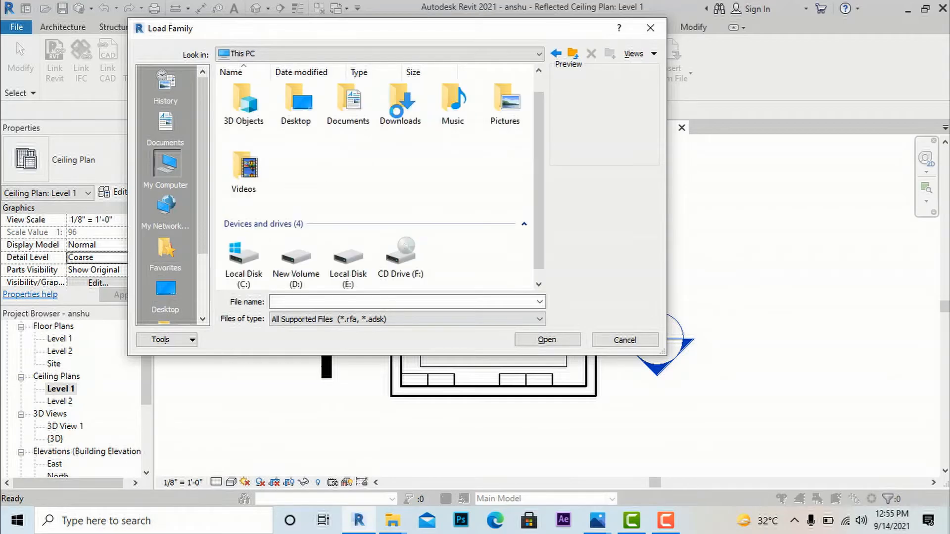
{"action": "double_click", "coordinate": [368, 276]}
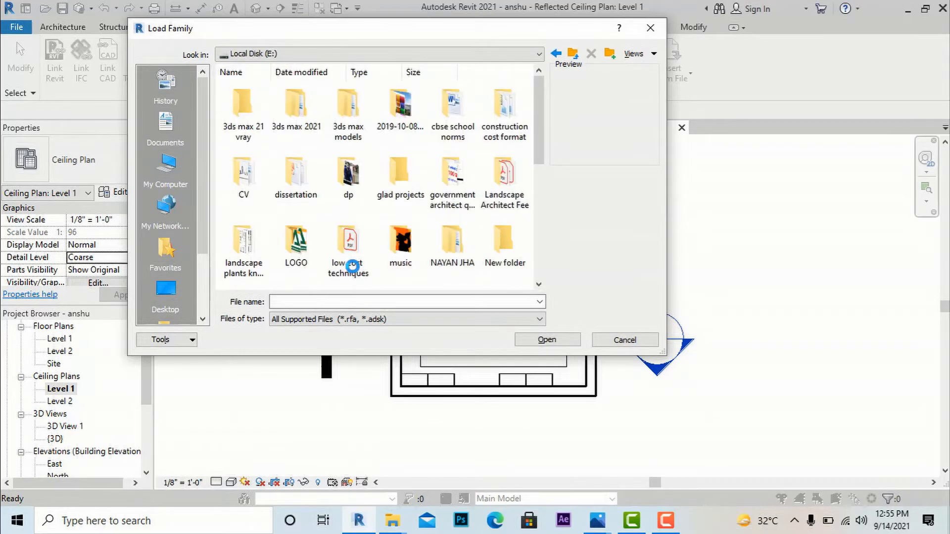
{"action": "scroll", "coordinate": [388, 221], "scroll_direction": "down", "scroll_amount": 5}
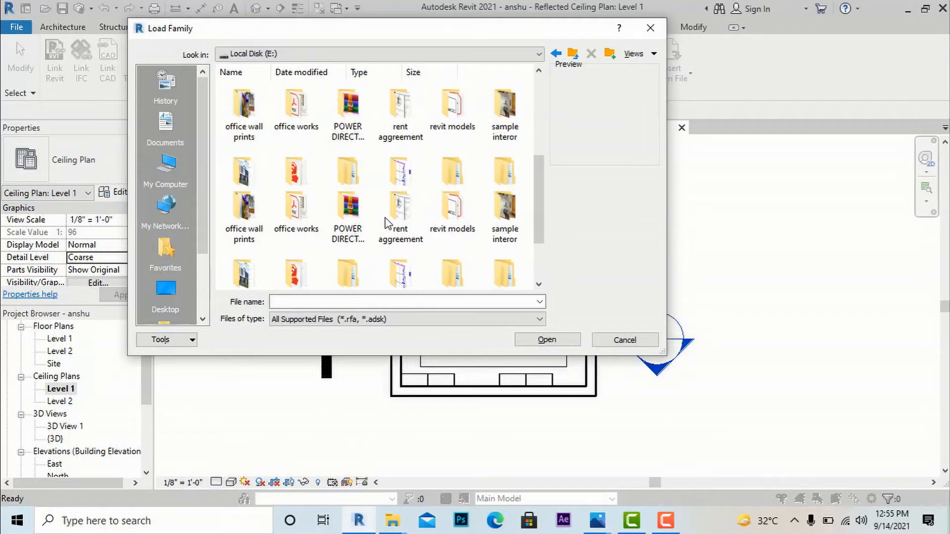
{"action": "double_click", "coordinate": [451, 119]}
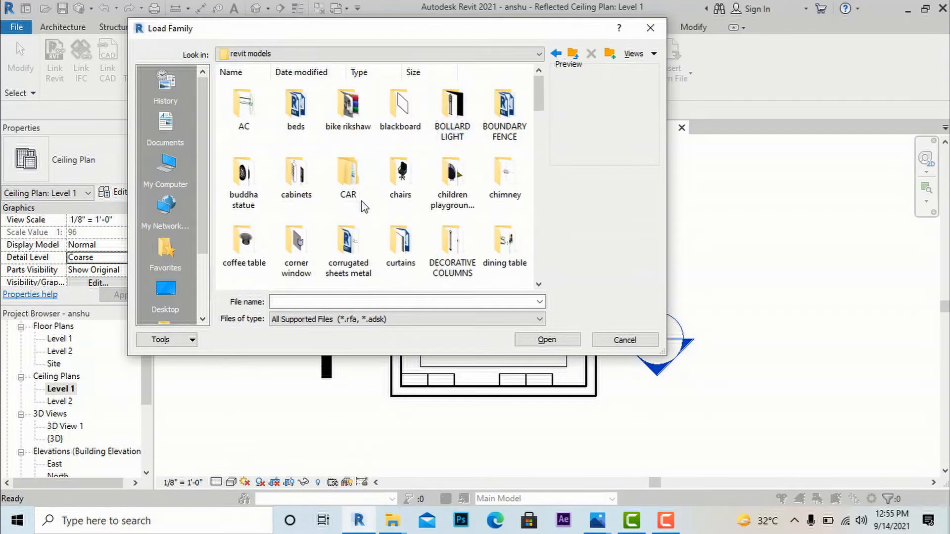
- Load the Lighting-SIMES-S.5570W-MEGAZIP_DOWNLIGHT_ROUND family from the light fixture folder
{"action": "scroll", "coordinate": [361, 201], "scroll_direction": "down", "scroll_amount": 3}
{"action": "scroll", "coordinate": [361, 201], "scroll_direction": "down", "scroll_amount": 2}
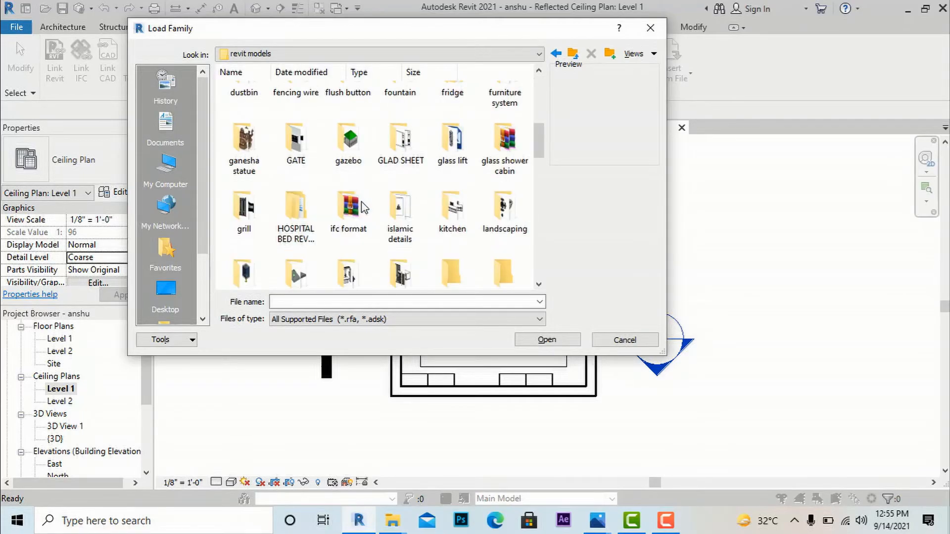
{"action": "scroll", "coordinate": [362, 201], "scroll_direction": "down", "scroll_amount": 2}
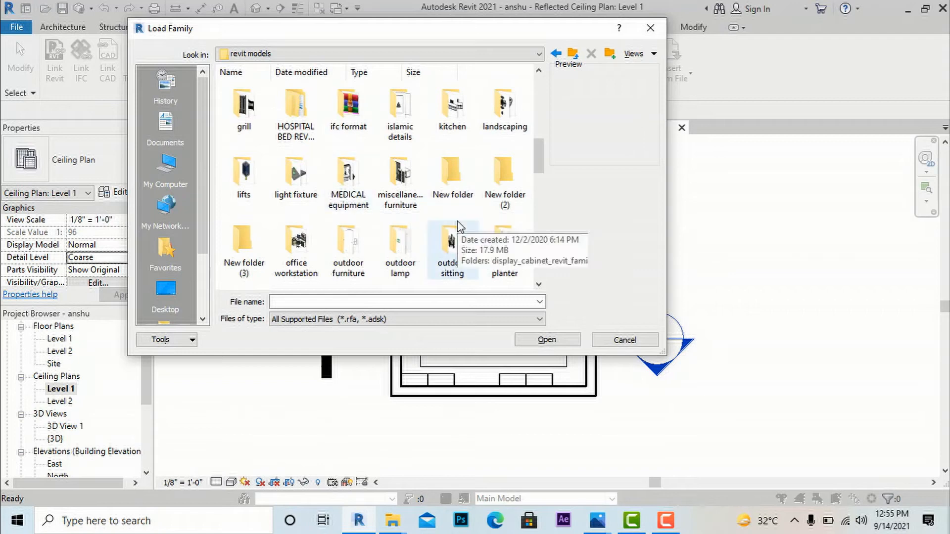
{"action": "double_click", "coordinate": [305, 197]}
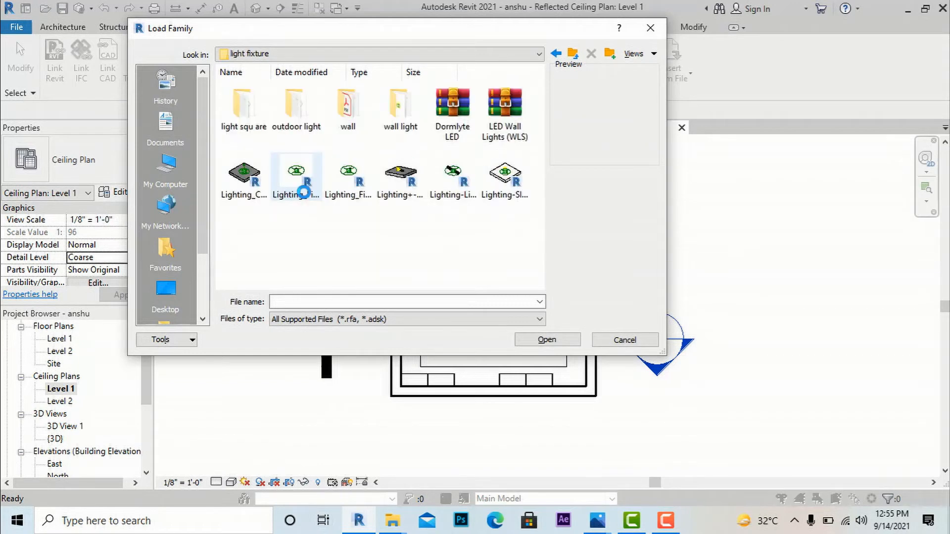
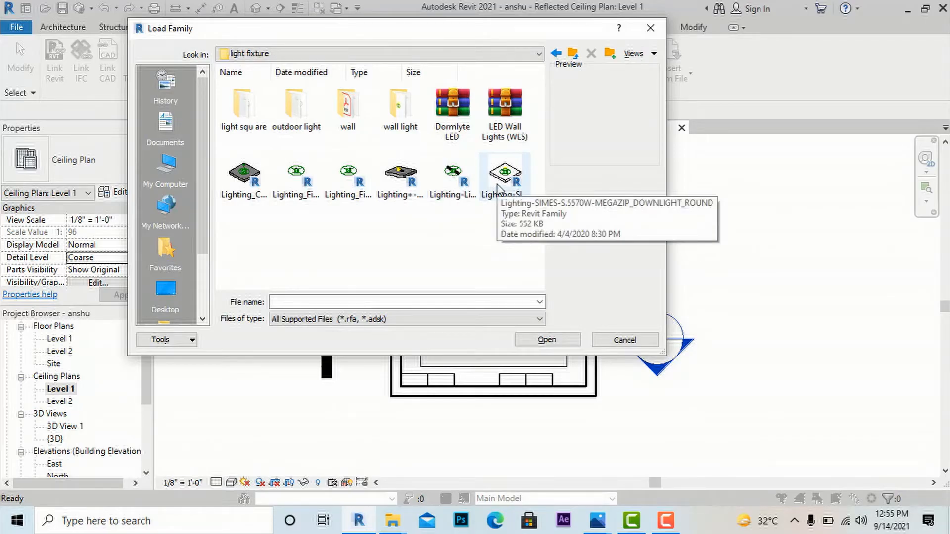
{"action": "left_click", "coordinate": [504, 175]}
{"action": "left_click", "coordinate": [545, 340]}
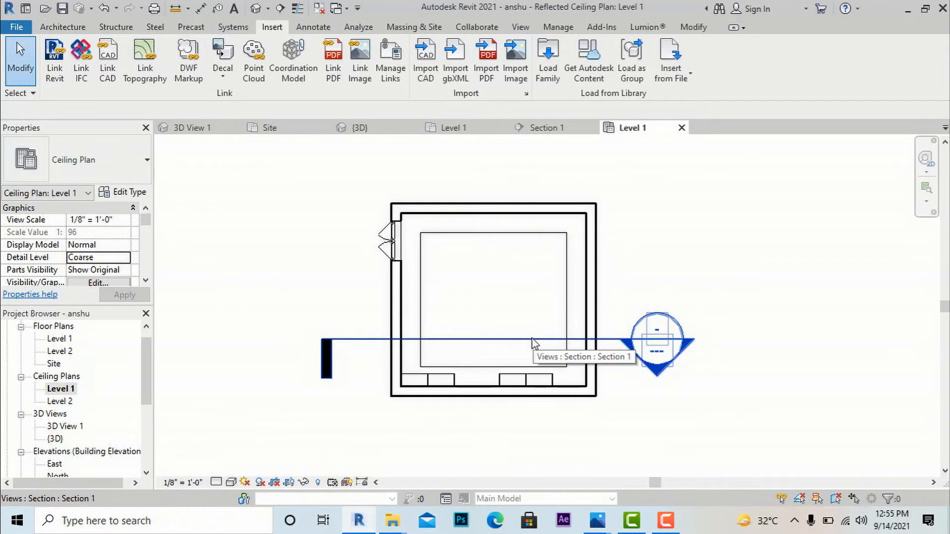
- Place three downlights with Place on Face along the ceiling border's upper side, one at each corner and one midway
{"action": "left_click", "coordinate": [62, 27]}
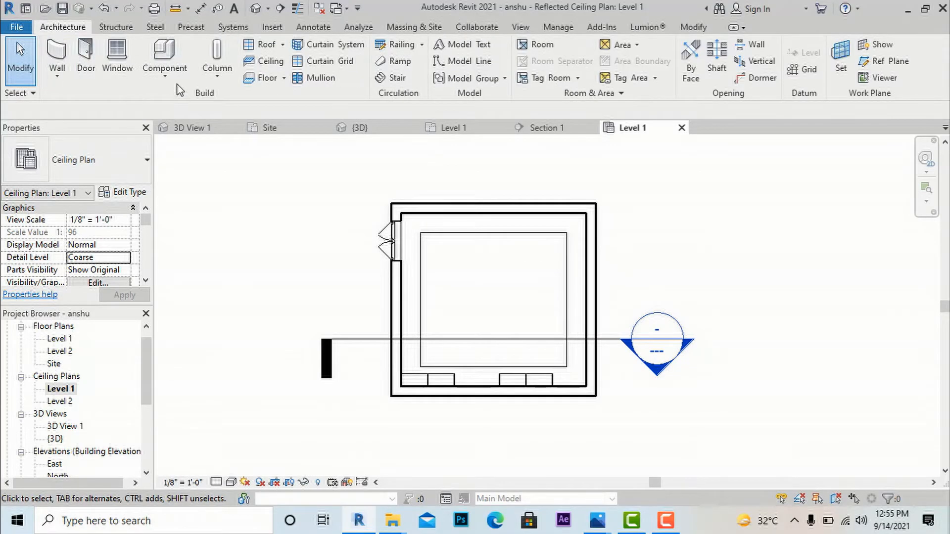
{"action": "left_click", "coordinate": [167, 73]}
{"action": "left_click", "coordinate": [178, 101]}
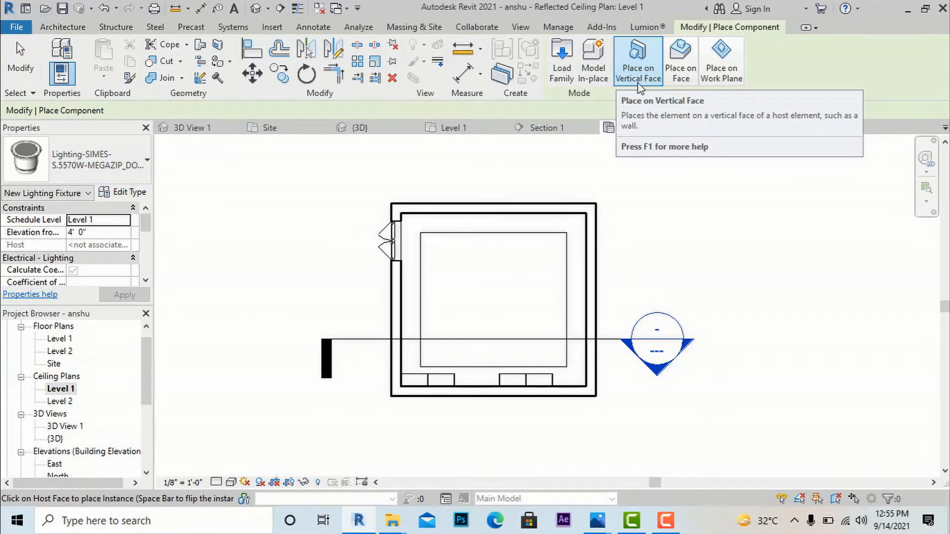
{"action": "left_click", "coordinate": [681, 69]}
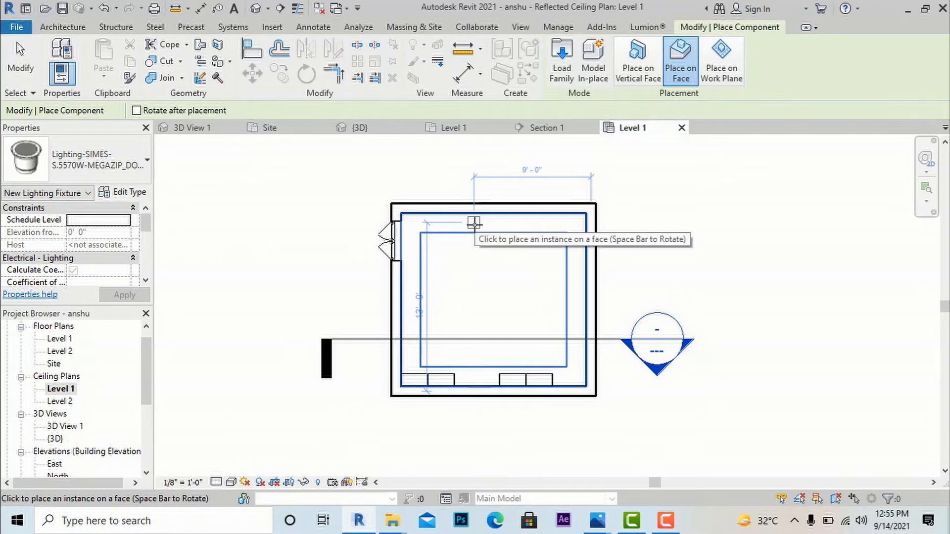
{"action": "scroll", "coordinate": [473, 223], "scroll_direction": "up", "scroll_amount": 3}
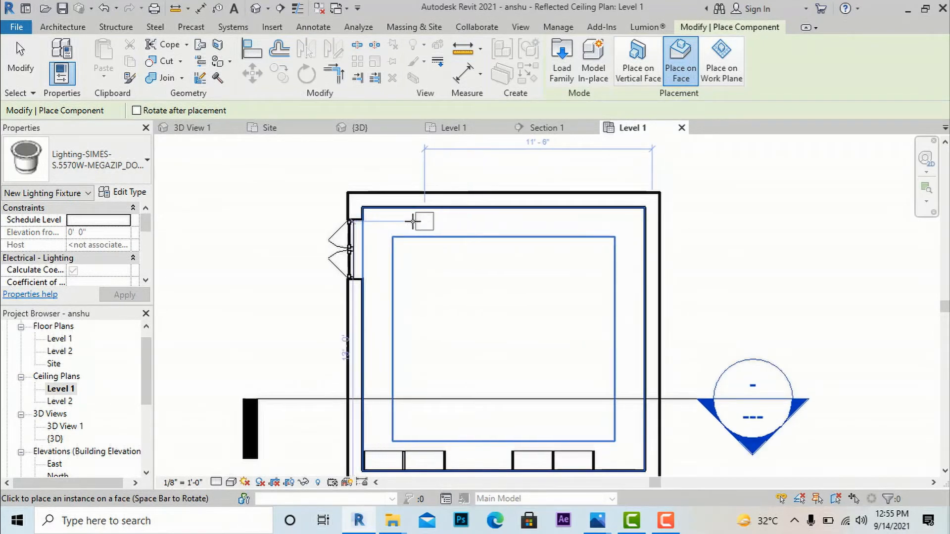
{"action": "left_click", "coordinate": [375, 221]}
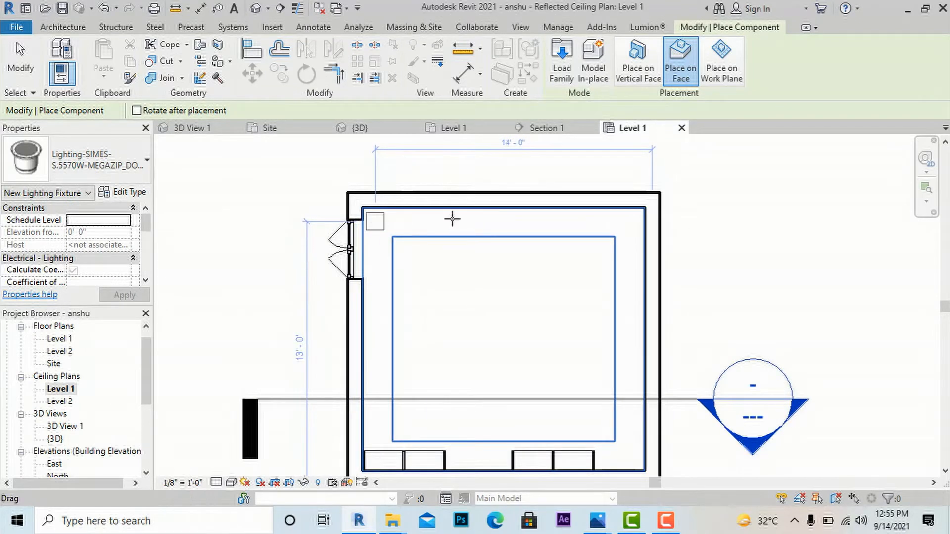
{"action": "left_click", "coordinate": [504, 221]}
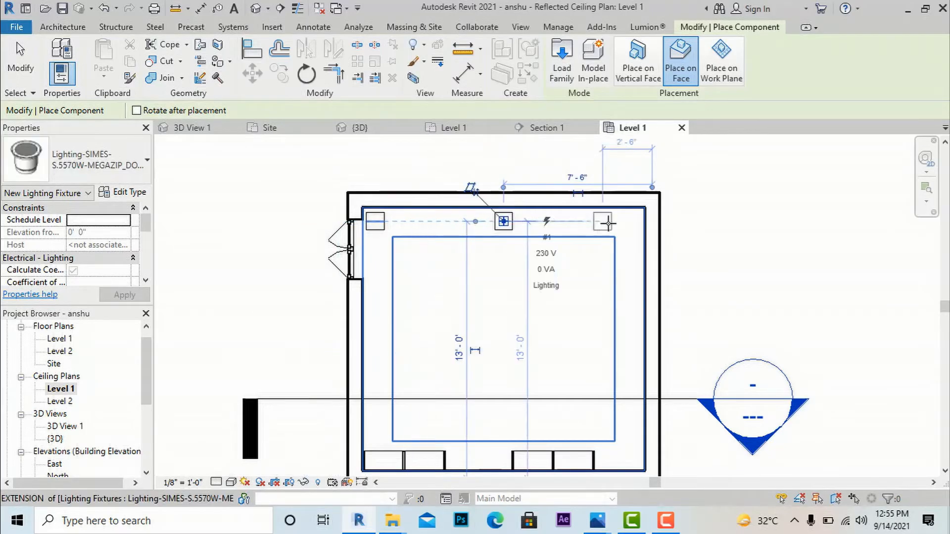
{"action": "left_click", "coordinate": [632, 222]}
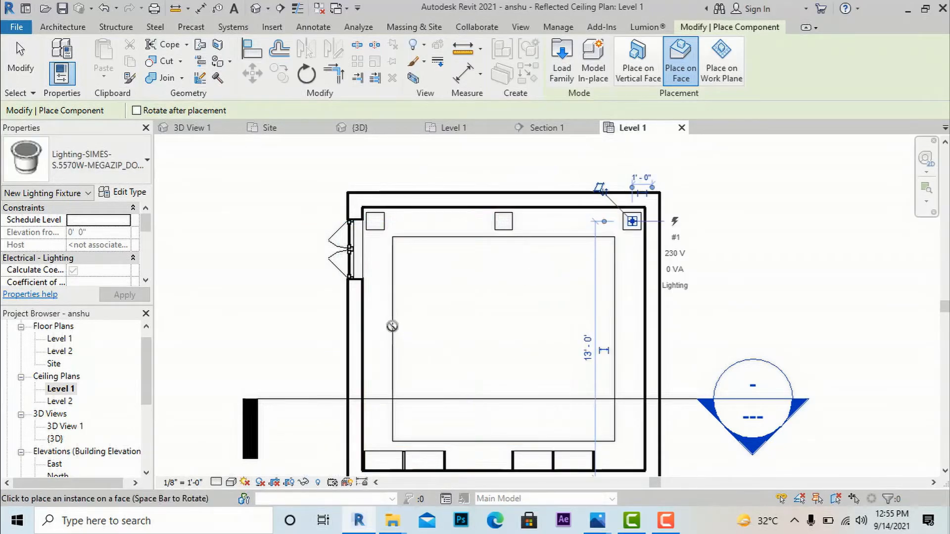
- Place five more downlights on the ceiling border: two along the left side, two along the right side and one midway along the lower side
{"action": "left_click", "coordinate": [375, 310]}
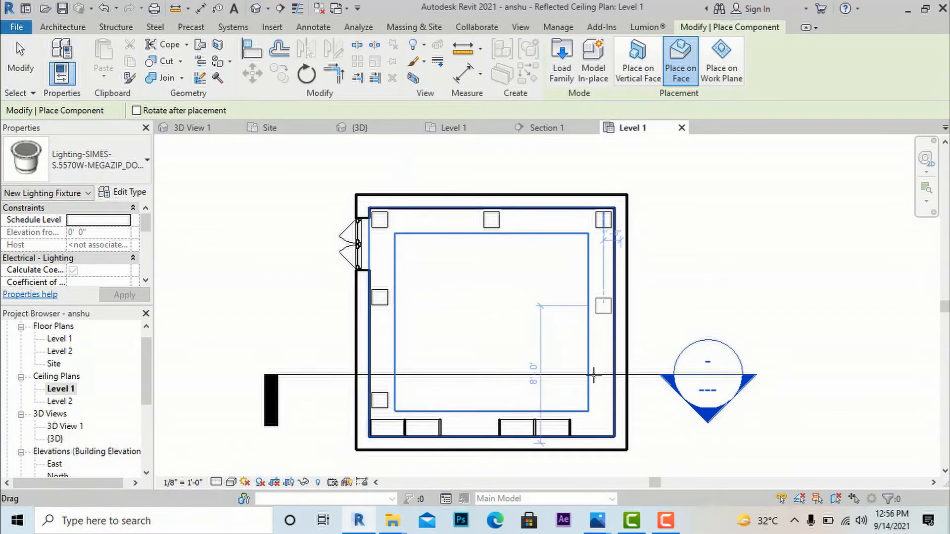
{"action": "left_click", "coordinate": [600, 410]}
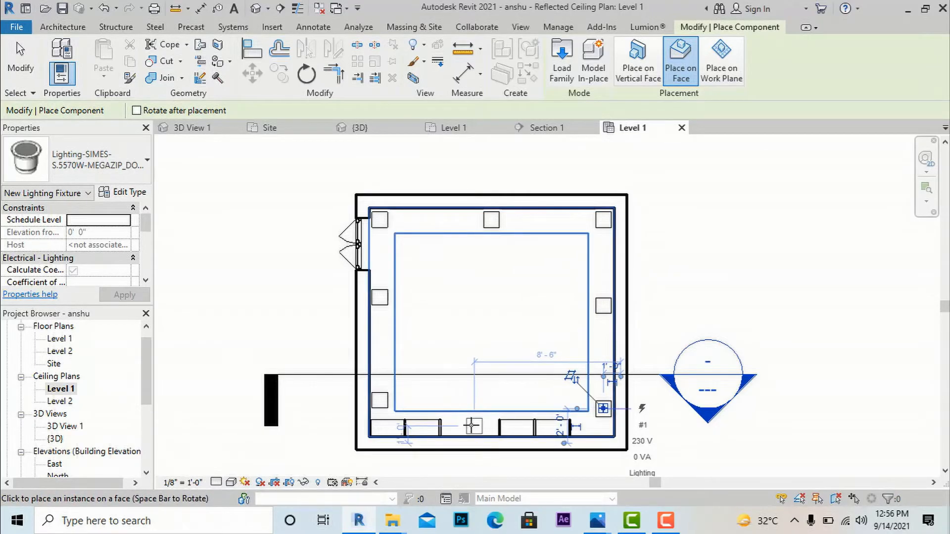
{"action": "key", "text": "Escape"}
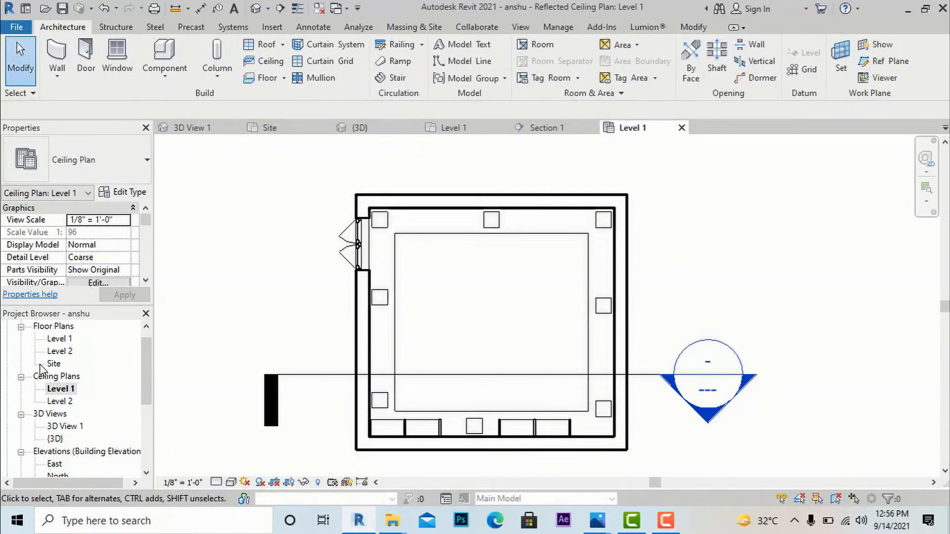
- Examine the ceiling downlights in the 3D View 1 perspective
{"action": "double_click", "coordinate": [61, 426]}
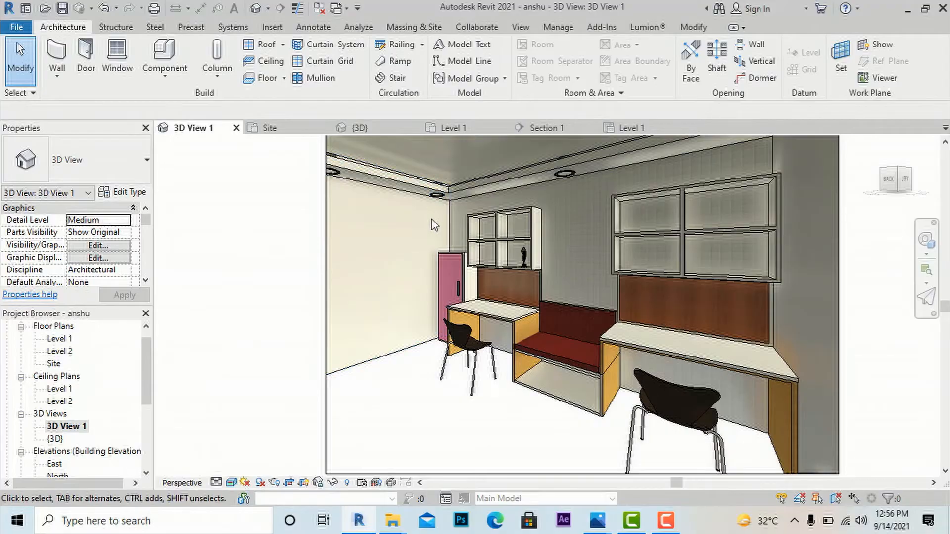
{"action": "scroll", "coordinate": [435, 224], "scroll_direction": "down", "scroll_amount": 3}
{"action": "scroll", "coordinate": [519, 271], "scroll_direction": "up", "scroll_amount": 2}
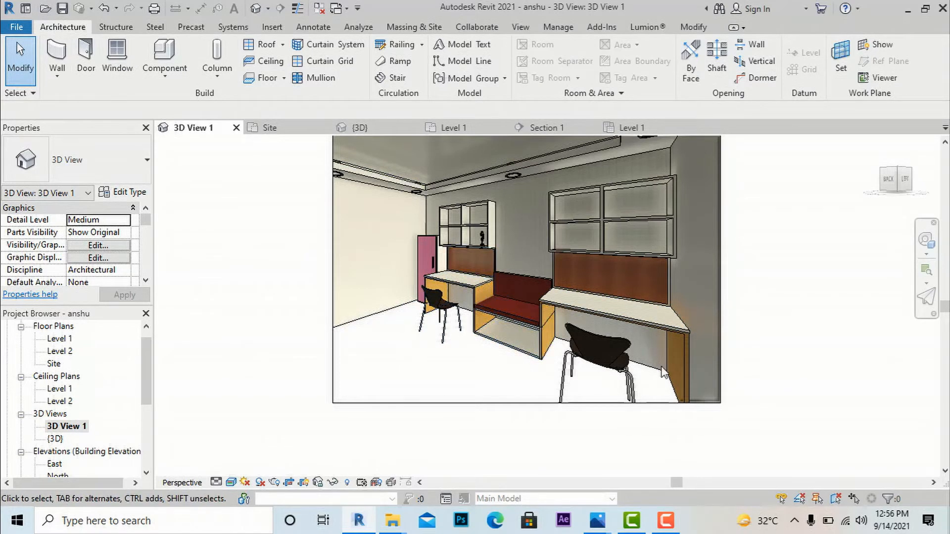
{"action": "scroll", "coordinate": [71, 392], "scroll_direction": "up", "scroll_amount": 1}
- Start an architectural floor in the Level 1 floor plan with the type Wood Joist 10" - Ceramic Tile
{"action": "double_click", "coordinate": [61, 351]}
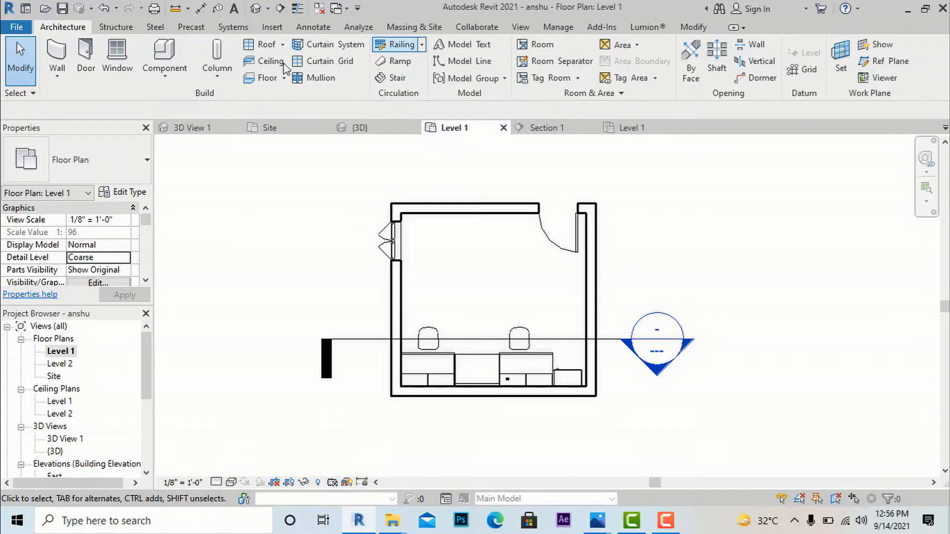
{"action": "left_click", "coordinate": [285, 78]}
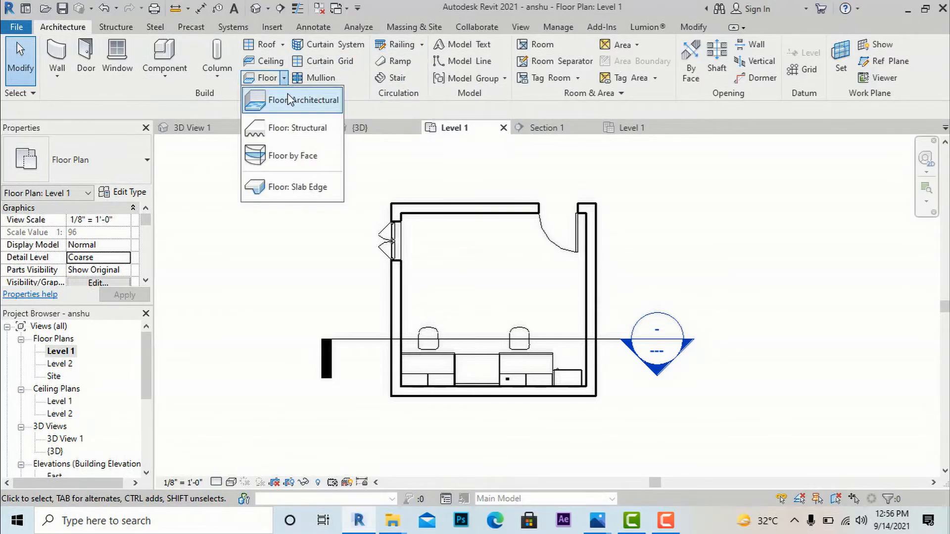
{"action": "left_click", "coordinate": [288, 96]}
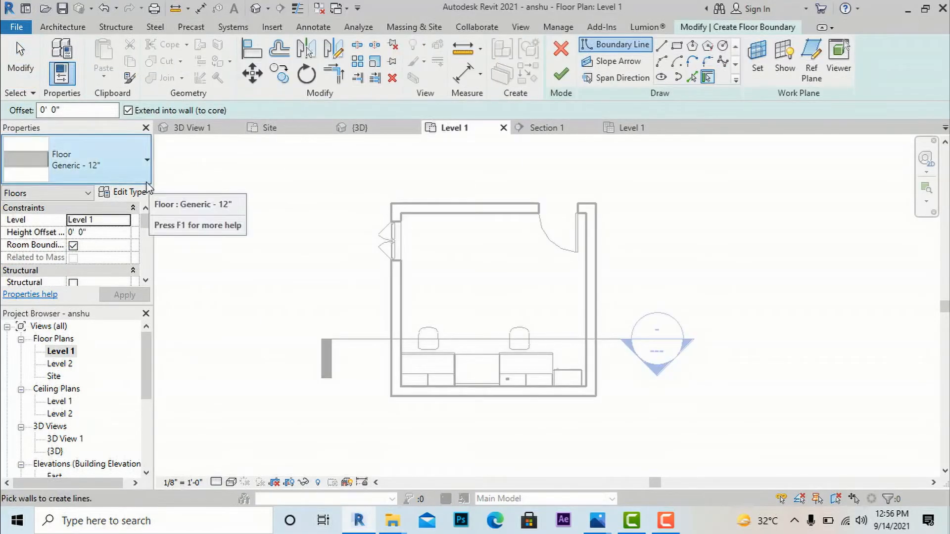
{"action": "left_click", "coordinate": [138, 175]}
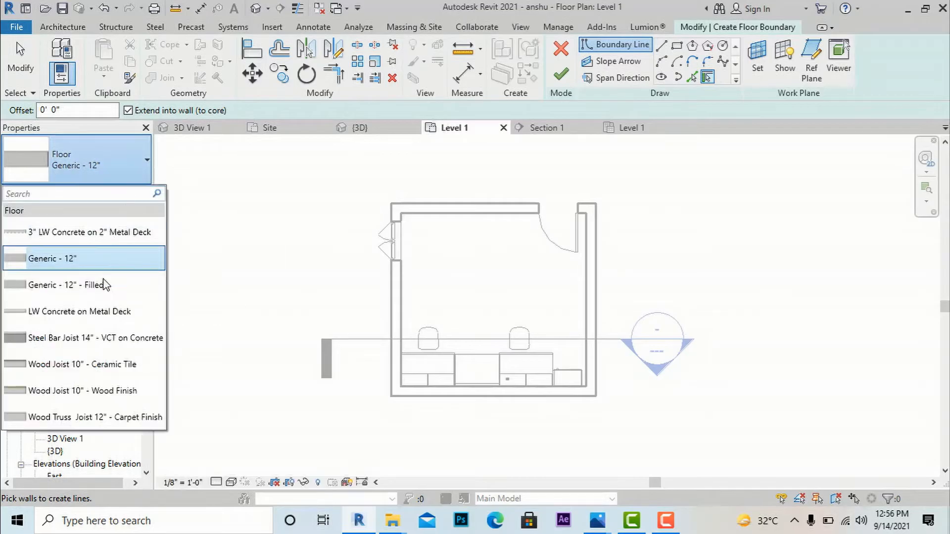
{"action": "left_click", "coordinate": [96, 366]}
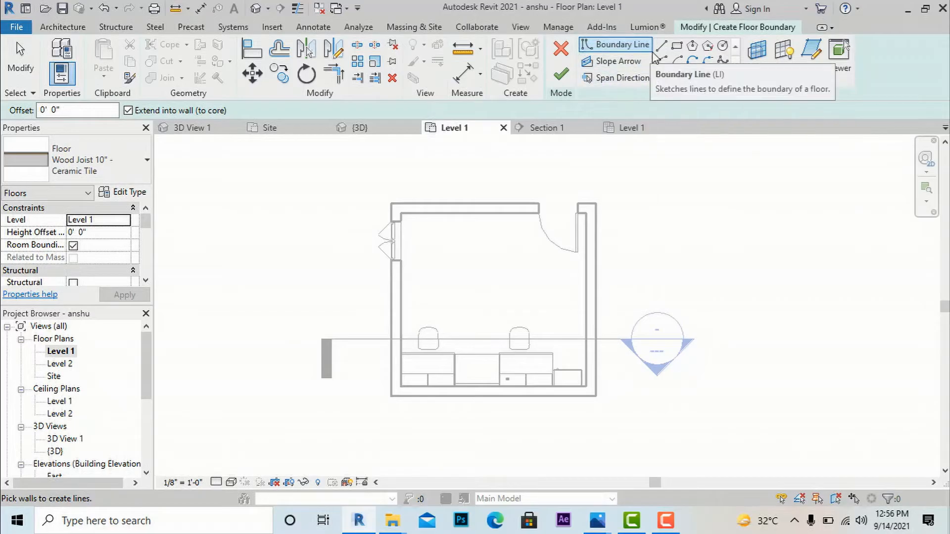
- Sketch the floor boundary as a 14' 3" by 13' 4" rectangle along the room's inner wall faces and finish the floor
{"action": "left_click", "coordinate": [677, 46]}
{"action": "left_click", "coordinate": [400, 213]}
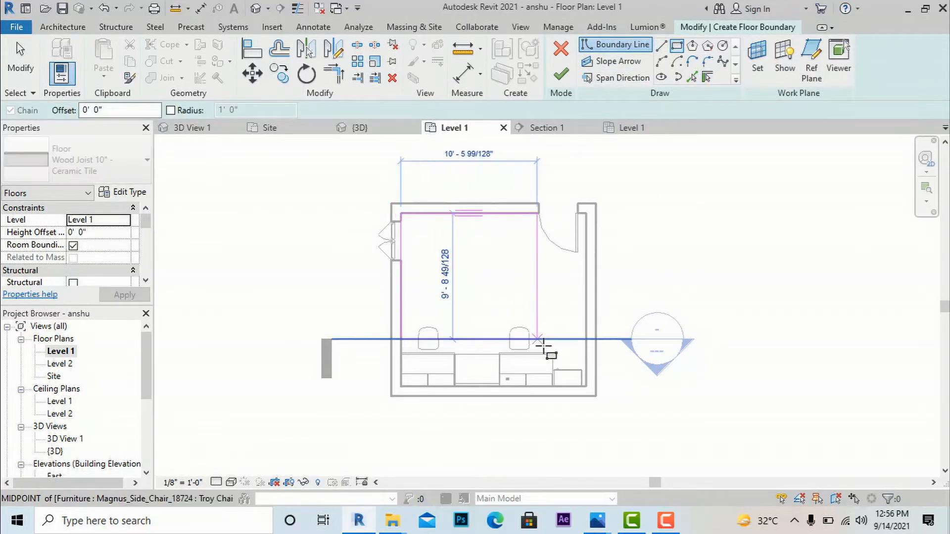
{"action": "left_click", "coordinate": [586, 386]}
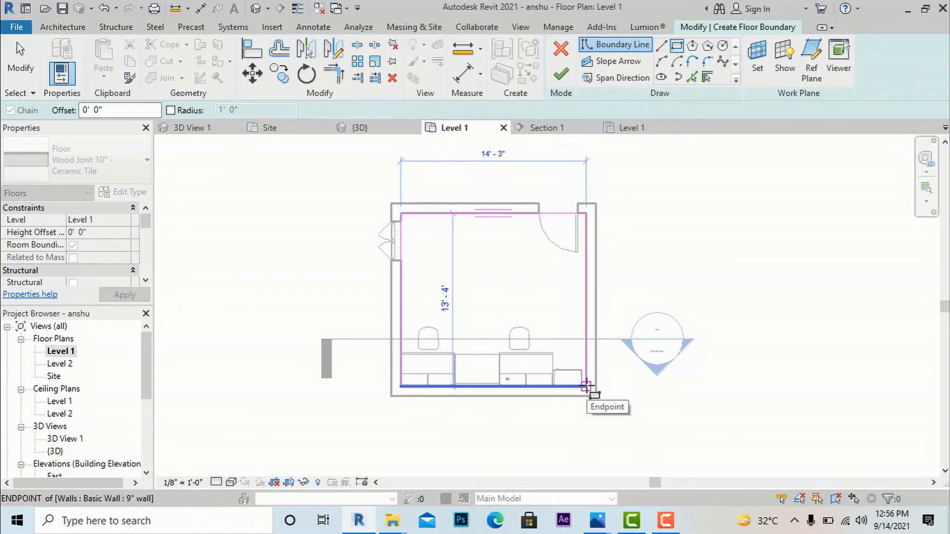
{"action": "left_click", "coordinate": [562, 76]}
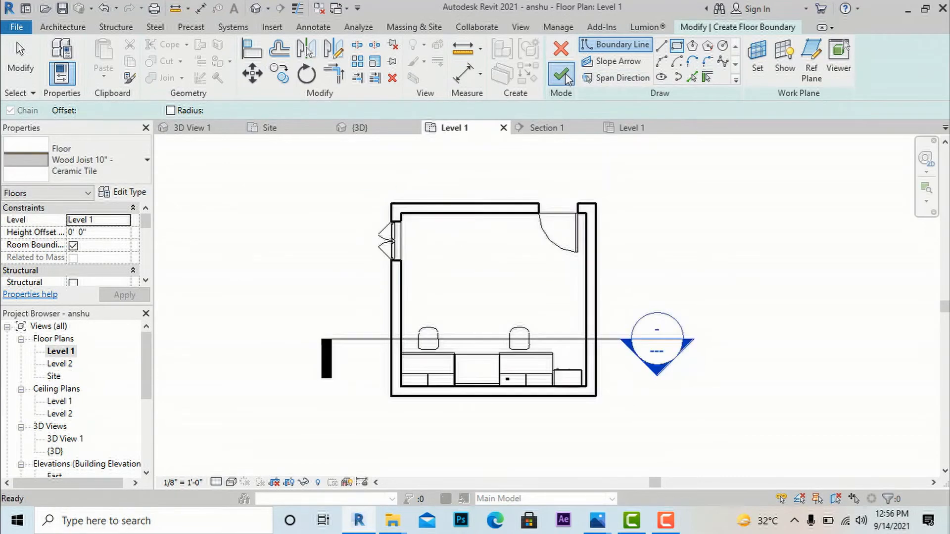
{"action": "left_click", "coordinate": [346, 178]}
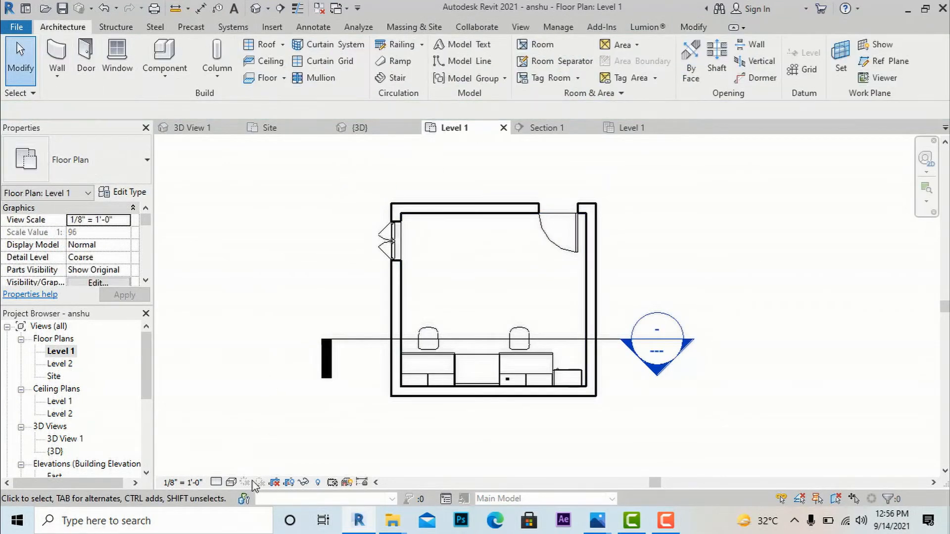
- Display the Level 1 plan in a realistic visual style with material textures, and examine the new floor in the 3D View 1 perspective
{"action": "left_click", "coordinate": [230, 483]}
{"action": "left_click", "coordinate": [240, 469]}
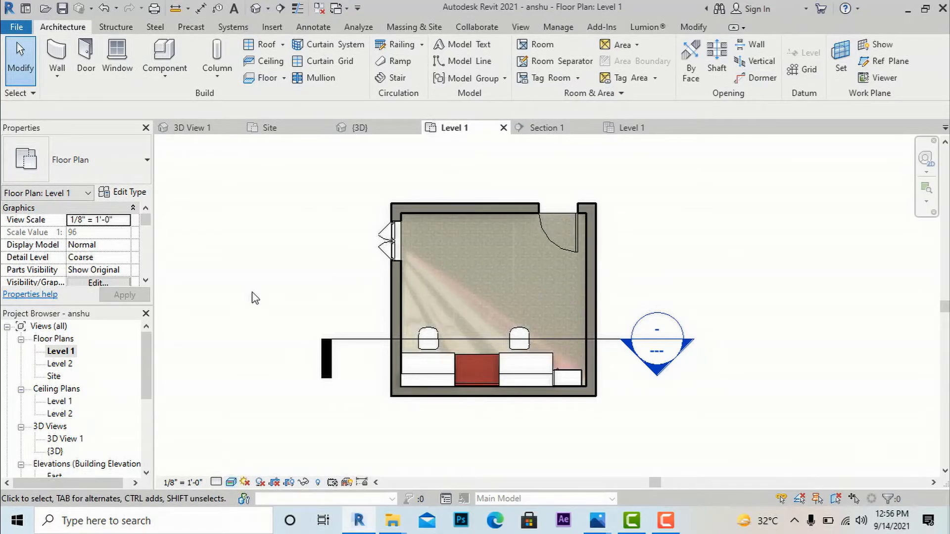
{"action": "scroll", "coordinate": [72, 378], "scroll_direction": "down", "scroll_amount": 1}
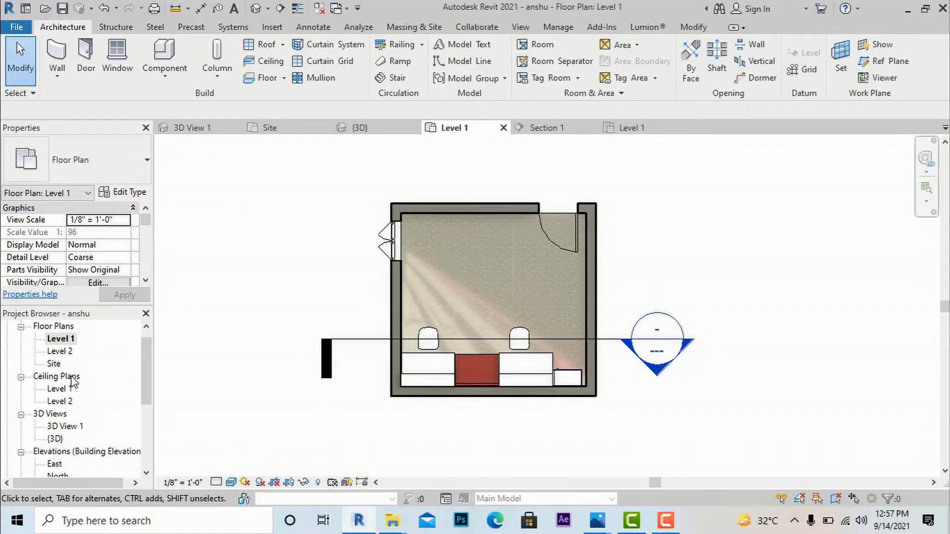
{"action": "double_click", "coordinate": [77, 426]}
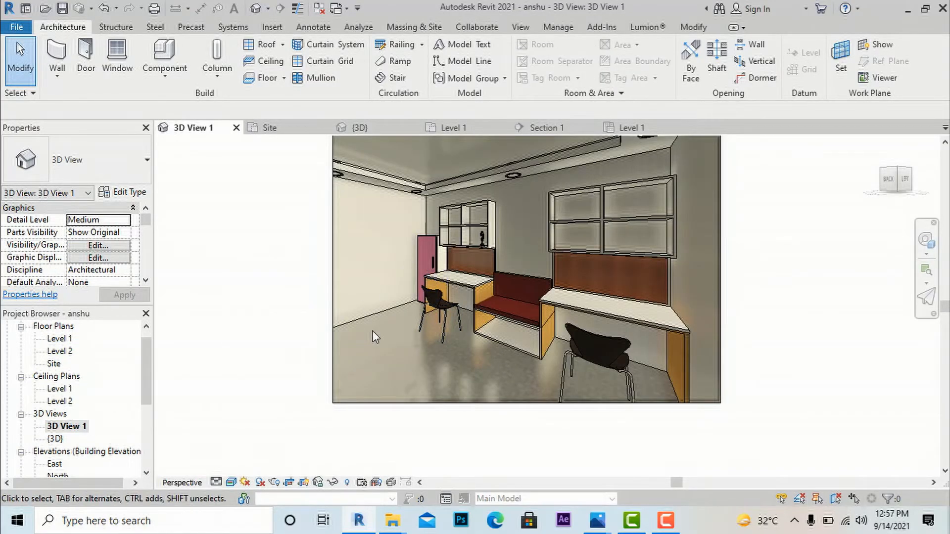
{"action": "scroll", "coordinate": [372, 331], "scroll_direction": "up", "scroll_amount": 3}
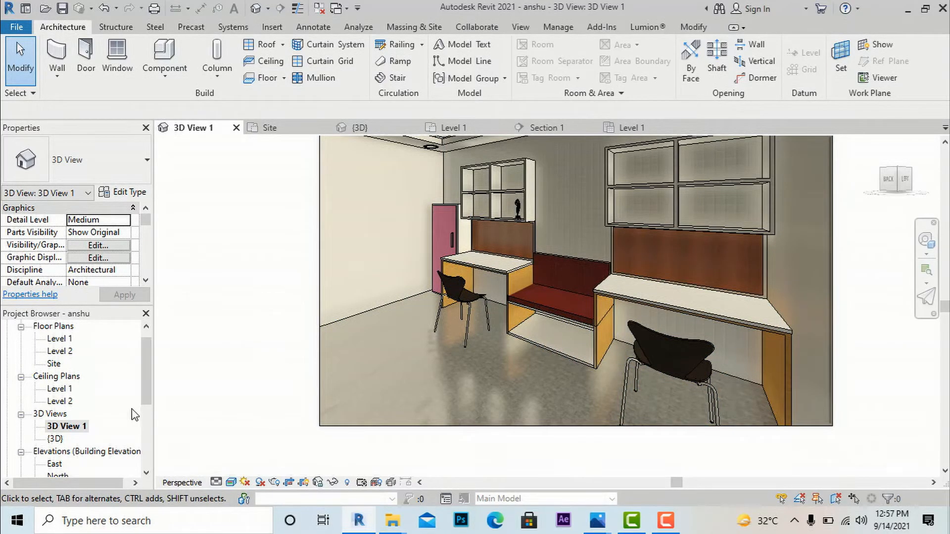
{"action": "scroll", "coordinate": [45, 382], "scroll_direction": "up", "scroll_amount": 1}
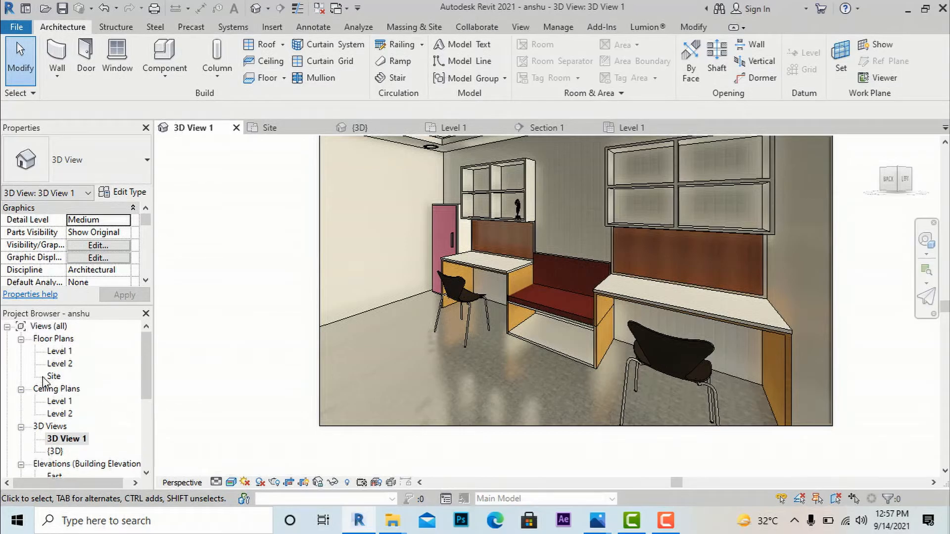
- Start an in-place model in the Level 1 floor plan with the category Generic Models and the name Generic Models 9
{"action": "double_click", "coordinate": [59, 352]}
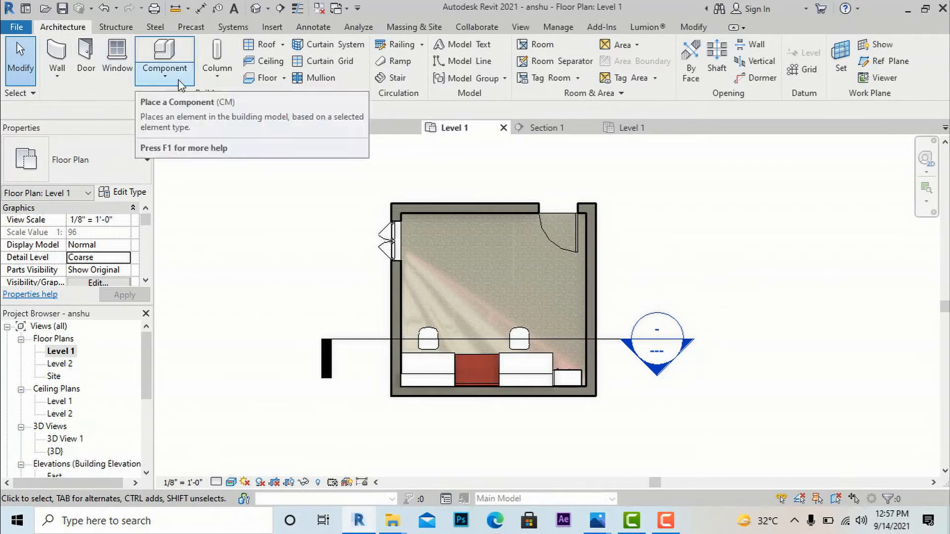
{"action": "left_click", "coordinate": [165, 77]}
{"action": "left_click", "coordinate": [176, 133]}
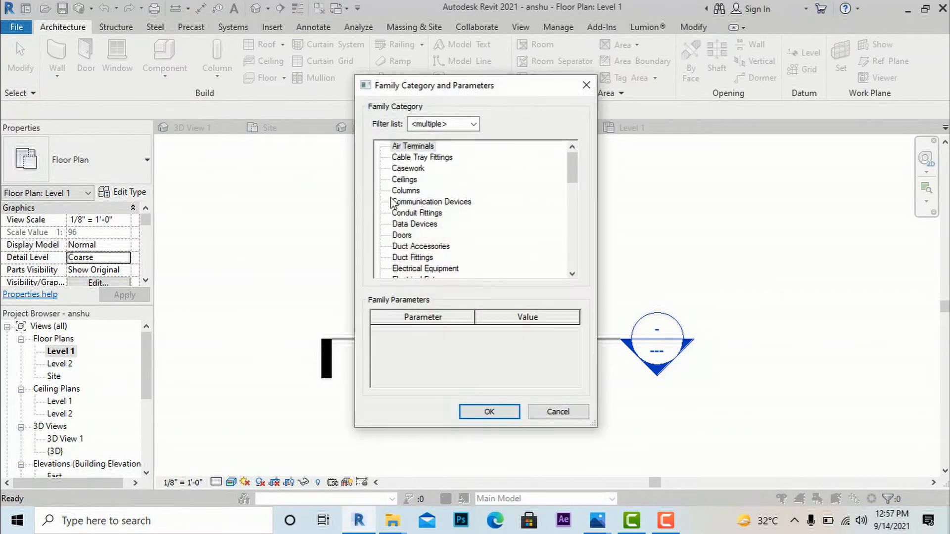
{"action": "scroll", "coordinate": [399, 204], "scroll_direction": "down", "scroll_amount": 2}
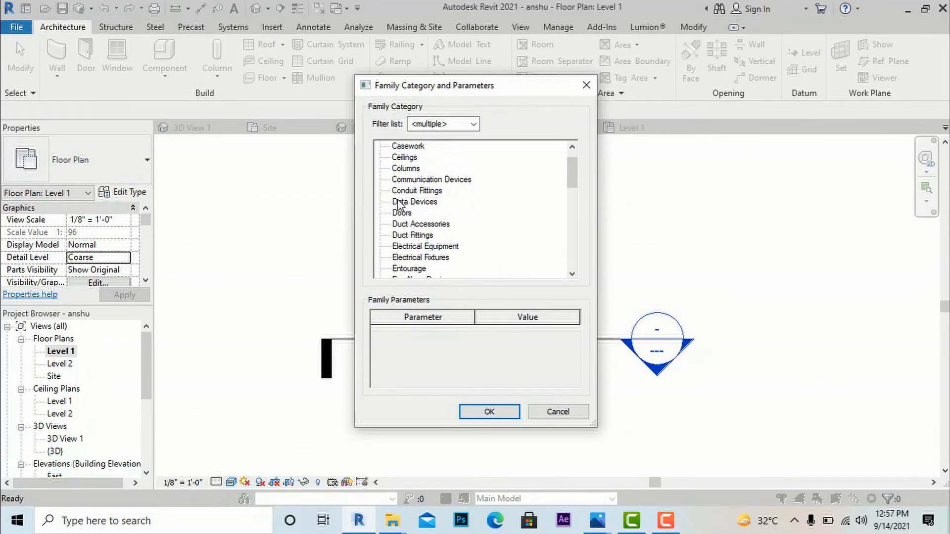
{"action": "scroll", "coordinate": [399, 205], "scroll_direction": "down", "scroll_amount": 1}
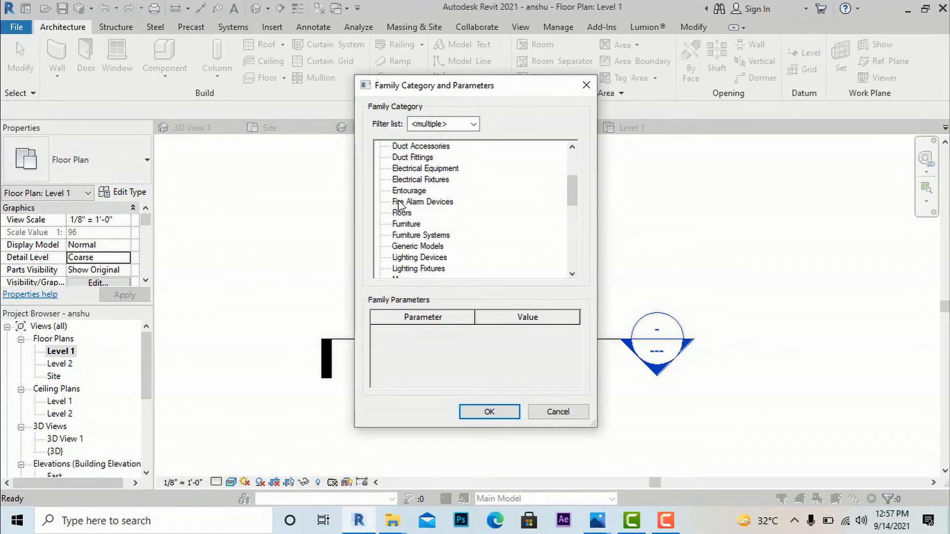
{"action": "left_click", "coordinate": [406, 247]}
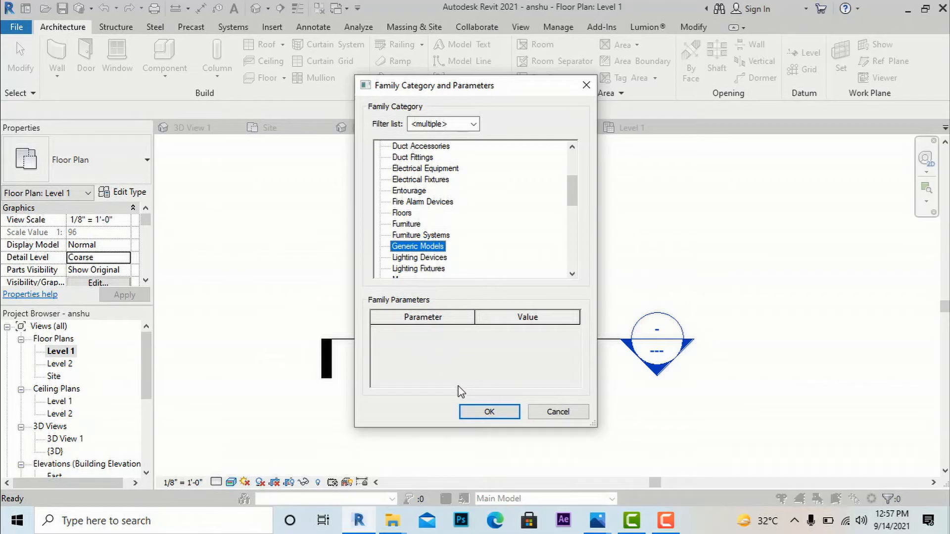
{"action": "left_click", "coordinate": [485, 412]}
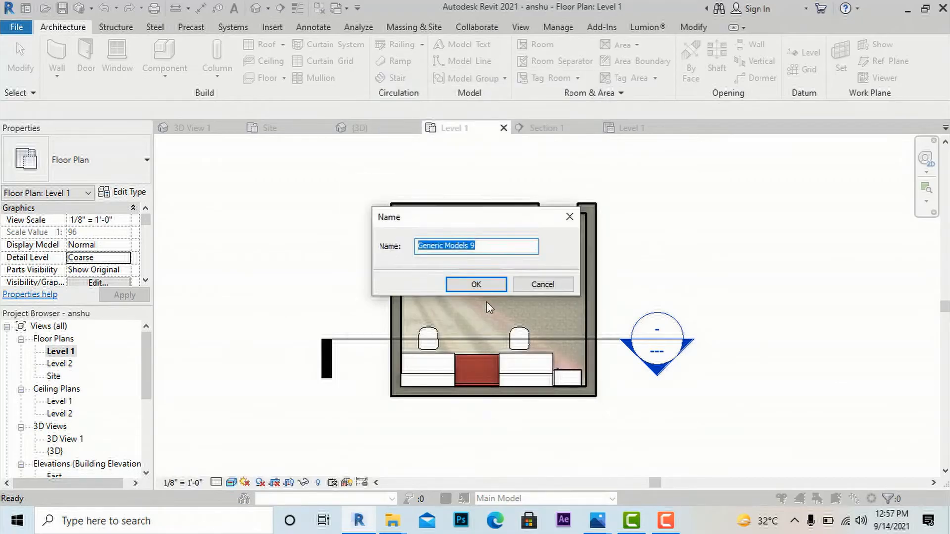
{"action": "left_click", "coordinate": [486, 286]}
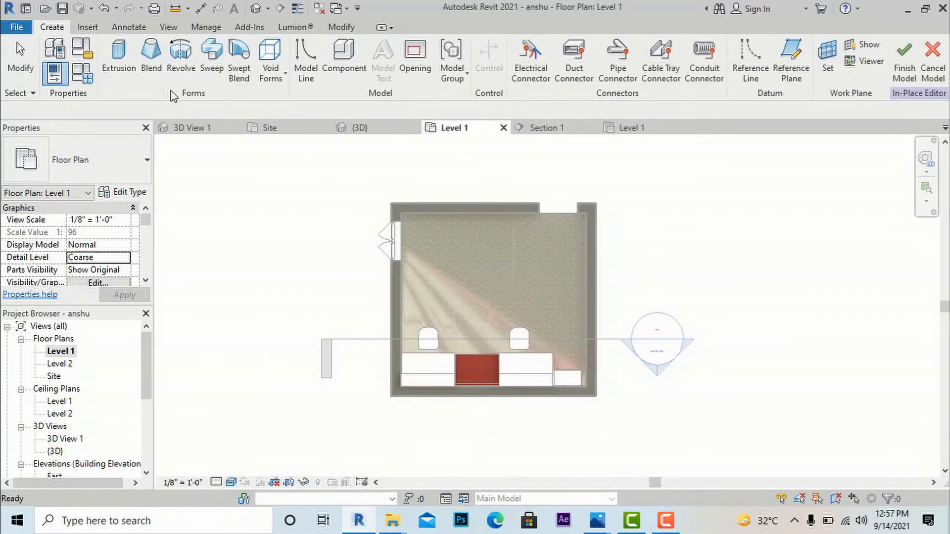
- Start a Sweep and sketch its path as a rectangle along the room's four inner wall faces, and finish the path
{"action": "left_click", "coordinate": [212, 61]}
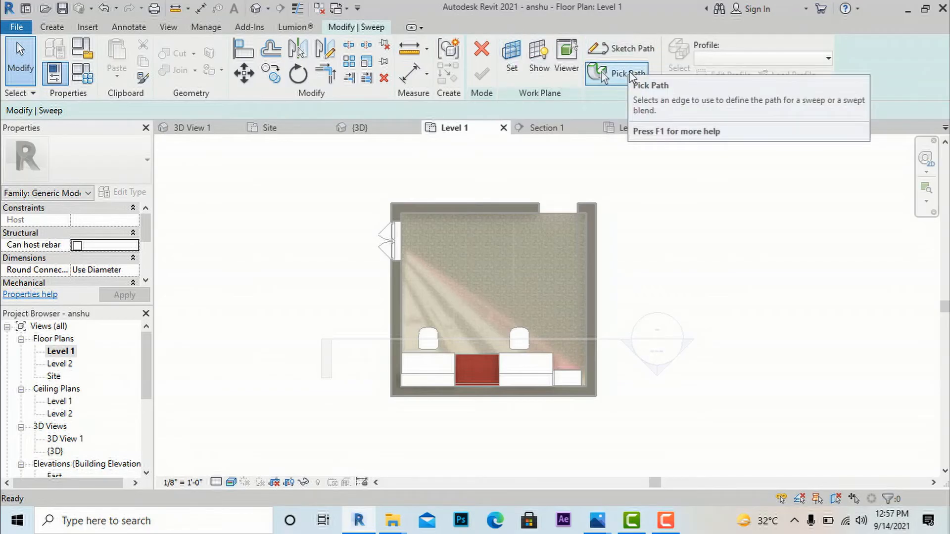
{"action": "left_click", "coordinate": [628, 49]}
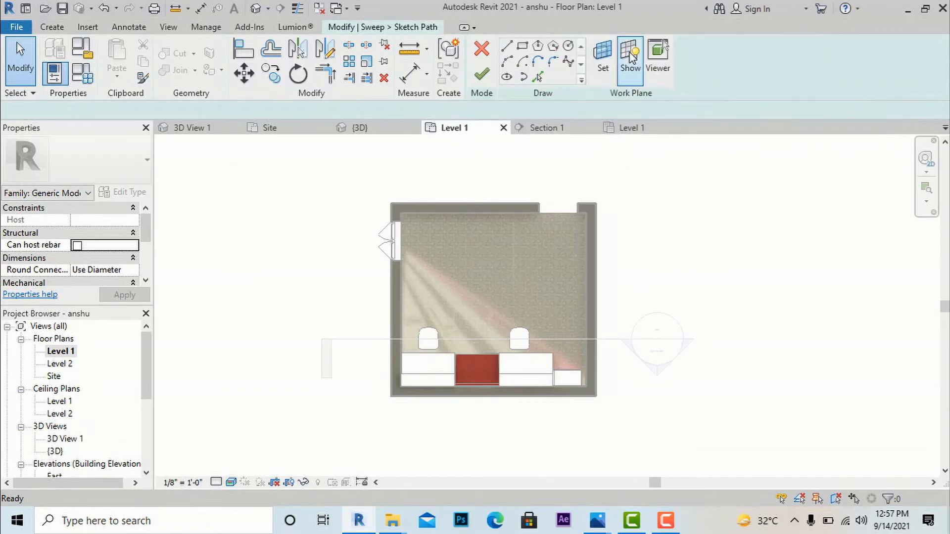
{"action": "left_click", "coordinate": [522, 46]}
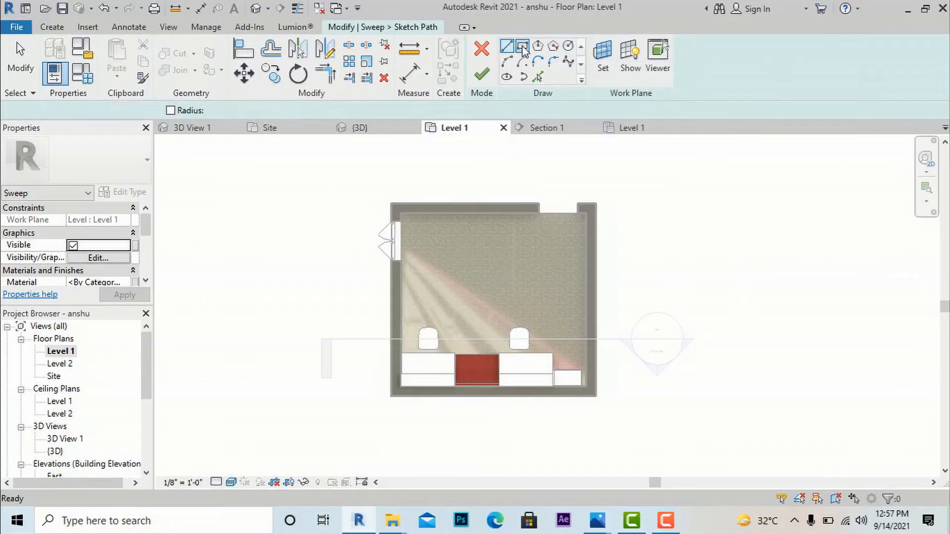
{"action": "left_click", "coordinate": [401, 214]}
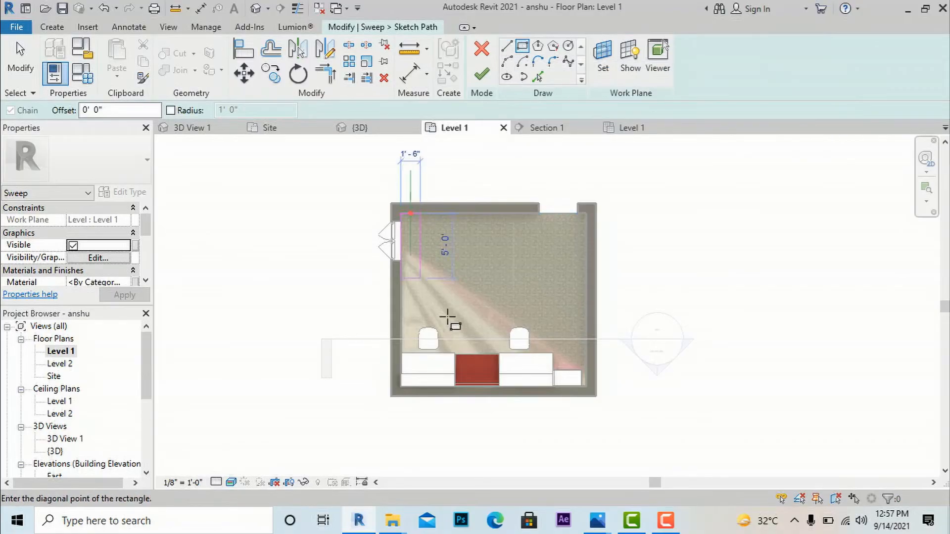
{"action": "left_click", "coordinate": [589, 391]}
{"action": "key", "text": "Escape"}
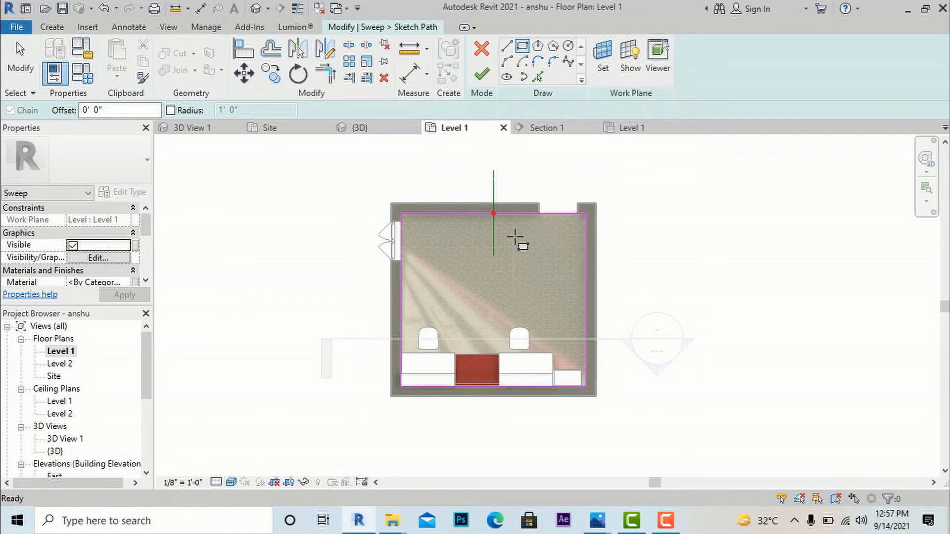
{"action": "scroll", "coordinate": [515, 239], "scroll_direction": "up", "scroll_amount": 2}
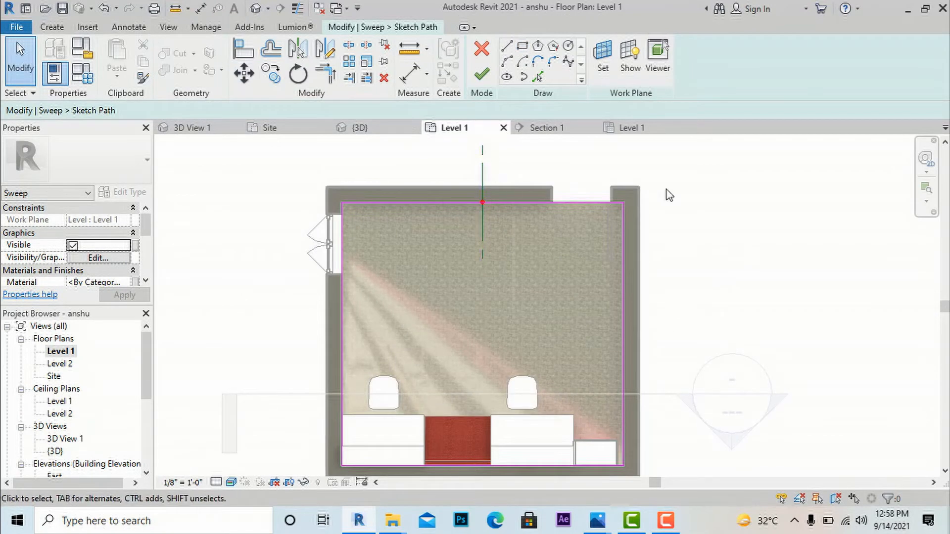
{"action": "scroll", "coordinate": [668, 195], "scroll_direction": "down", "scroll_amount": 1}
{"action": "scroll", "coordinate": [481, 182], "scroll_direction": "up", "scroll_amount": 1}
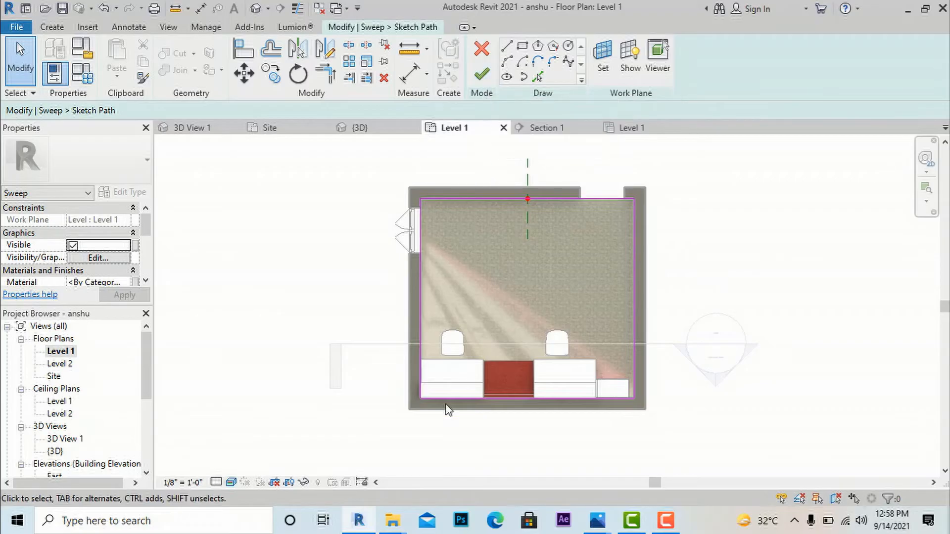
{"action": "left_click", "coordinate": [483, 75]}
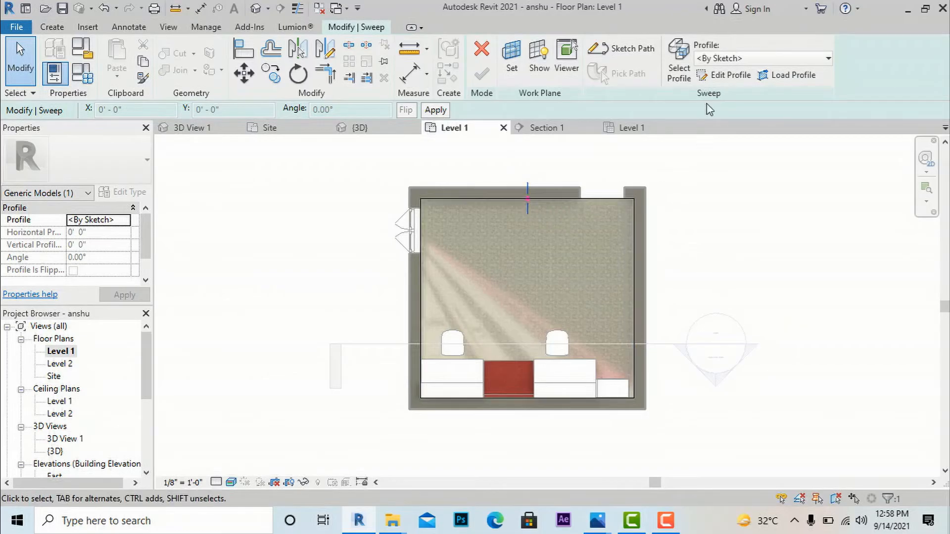
- Open the sweep's profile for sketching in the East elevation, around the path's reference point at the floor edge
{"action": "left_click", "coordinate": [725, 77]}
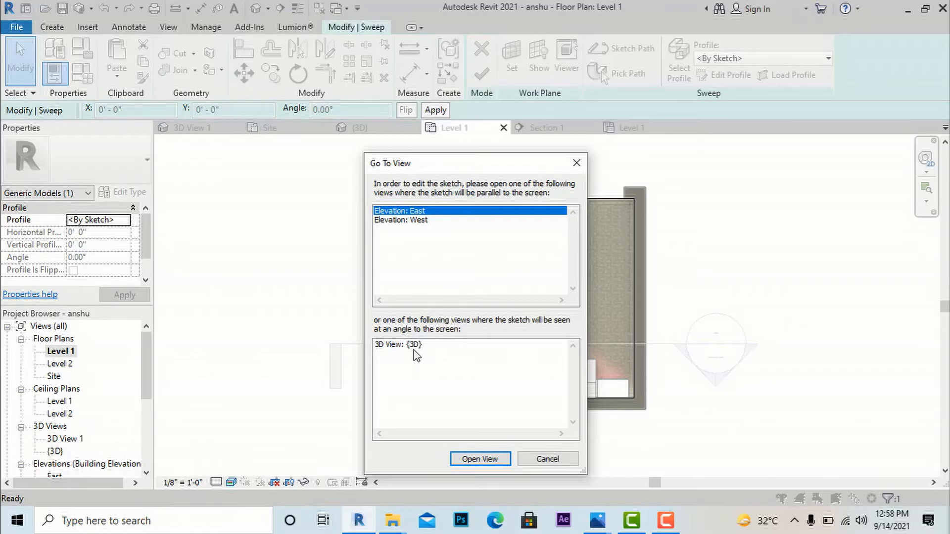
{"action": "left_click", "coordinate": [482, 459]}
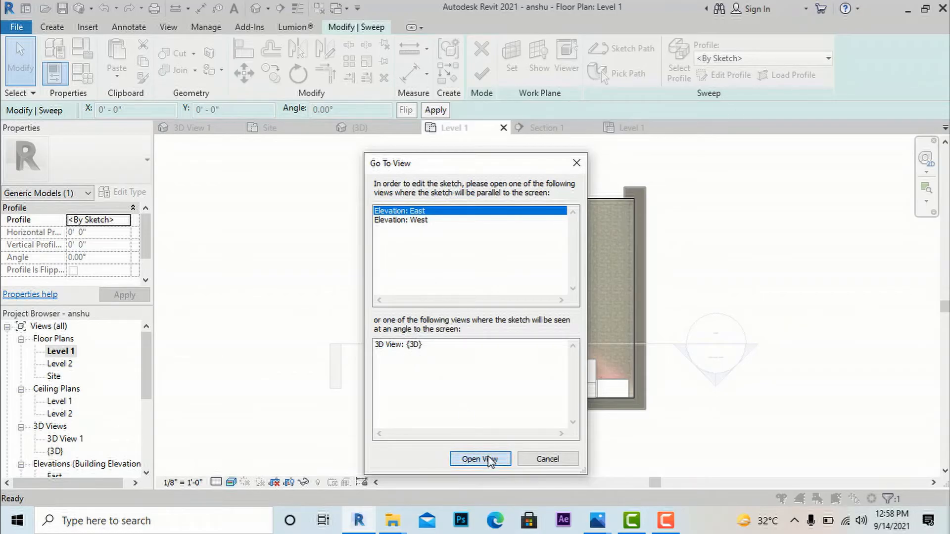
{"action": "key", "text": "l"}
{"action": "key", "text": "i"}
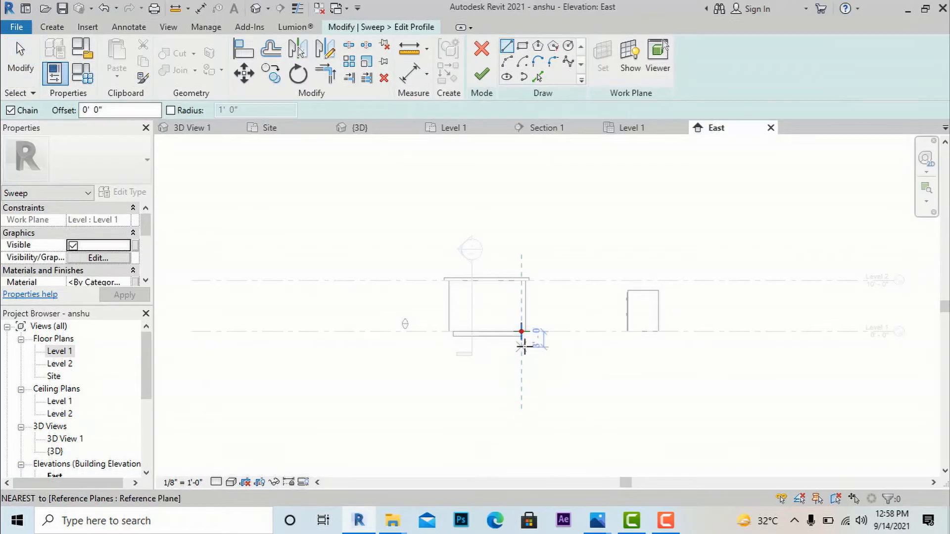
{"action": "scroll", "coordinate": [522, 336], "scroll_direction": "up", "scroll_amount": 5}
{"action": "scroll", "coordinate": [524, 329], "scroll_direction": "up", "scroll_amount": 5}
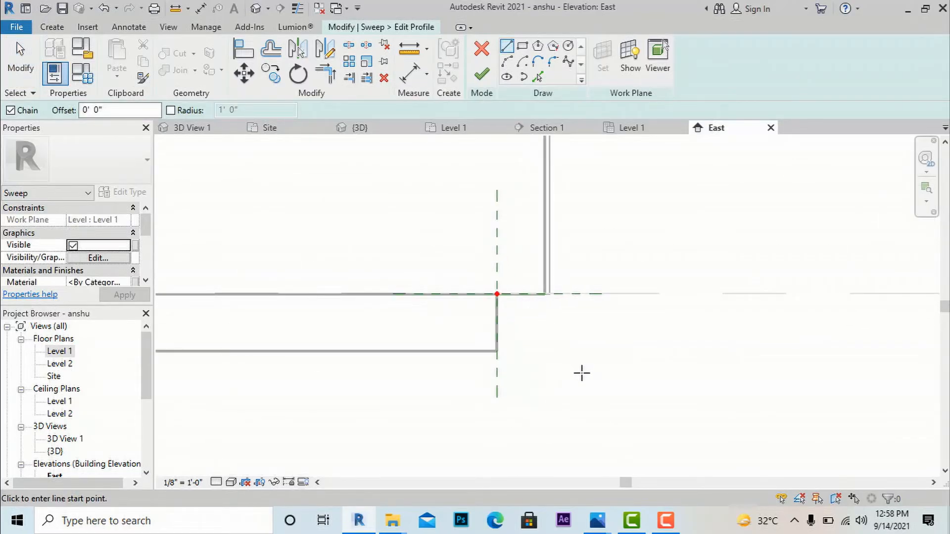
{"action": "scroll", "coordinate": [582, 374], "scroll_direction": "down", "scroll_amount": 1}
{"action": "scroll", "coordinate": [671, 358], "scroll_direction": "down", "scroll_amount": 4}
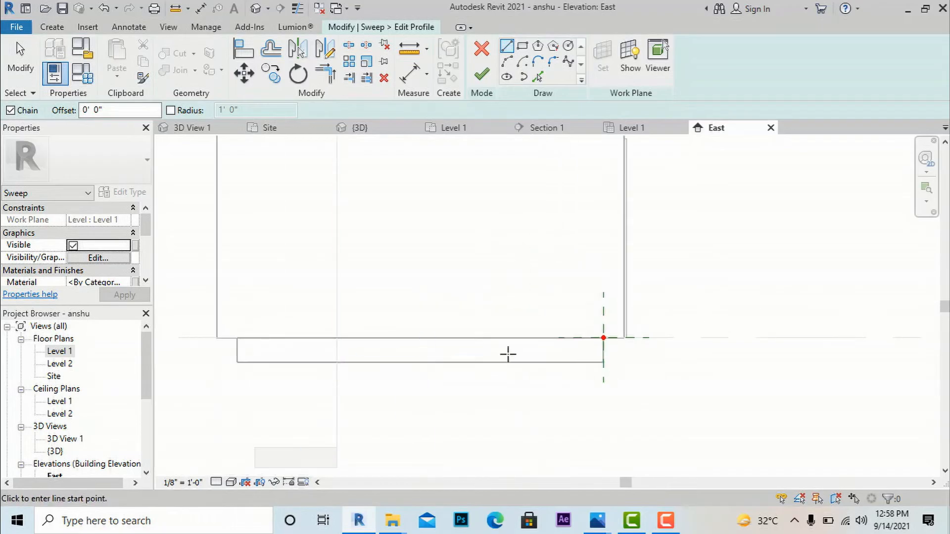
{"action": "scroll", "coordinate": [601, 333], "scroll_direction": "up", "scroll_amount": 3}
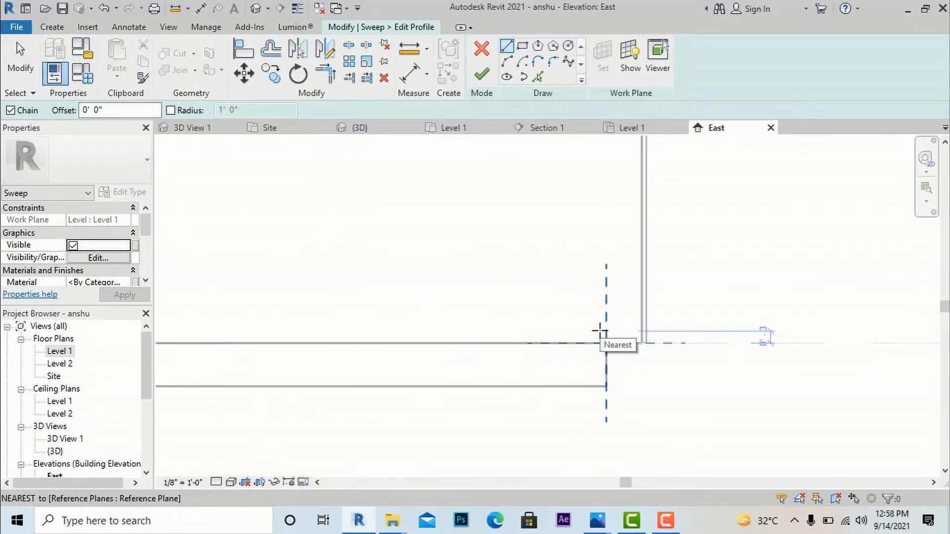
- Sketch a rectangular skirting profile about 1" wide and 4" high, rising from the path's reference point on the room side of the wall face
{"action": "left_click", "coordinate": [522, 46]}
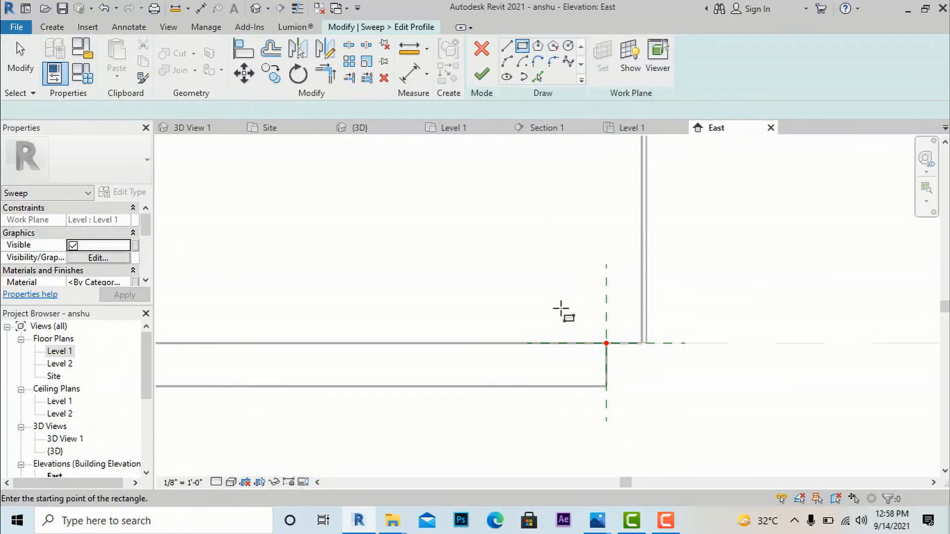
{"action": "scroll", "coordinate": [585, 328], "scroll_direction": "up", "scroll_amount": 1}
{"action": "scroll", "coordinate": [611, 344], "scroll_direction": "up", "scroll_amount": 2}
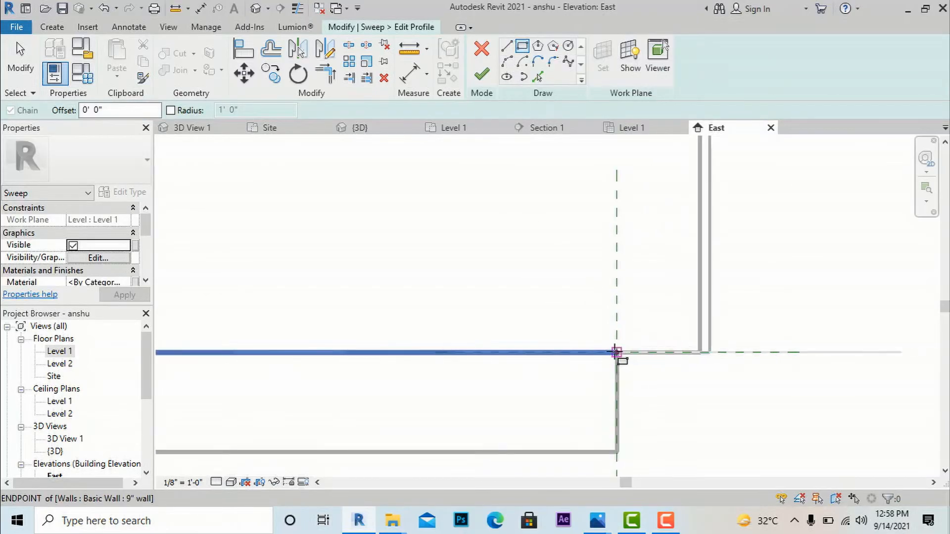
{"action": "left_click", "coordinate": [617, 353]}
{"action": "scroll", "coordinate": [605, 306], "scroll_direction": "down", "scroll_amount": 2}
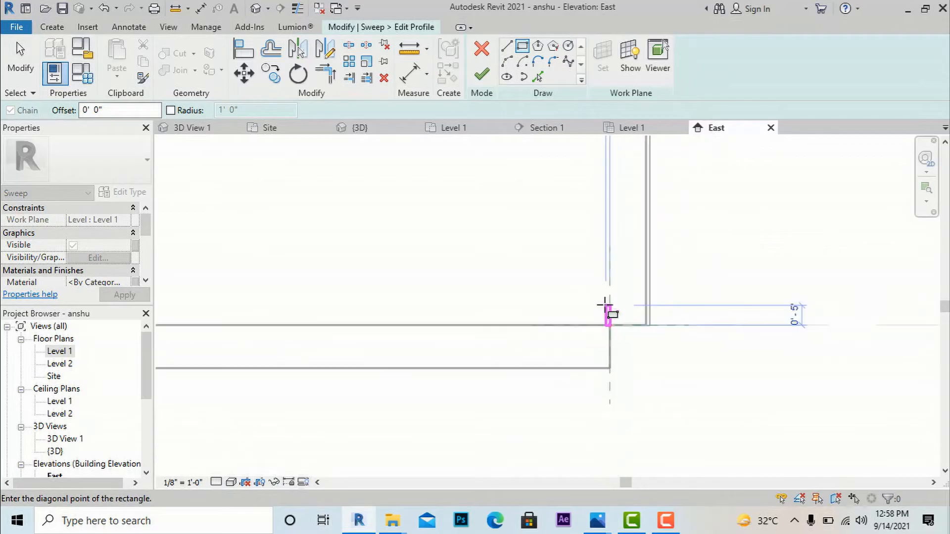
{"action": "scroll", "coordinate": [605, 305], "scroll_direction": "up", "scroll_amount": 1}
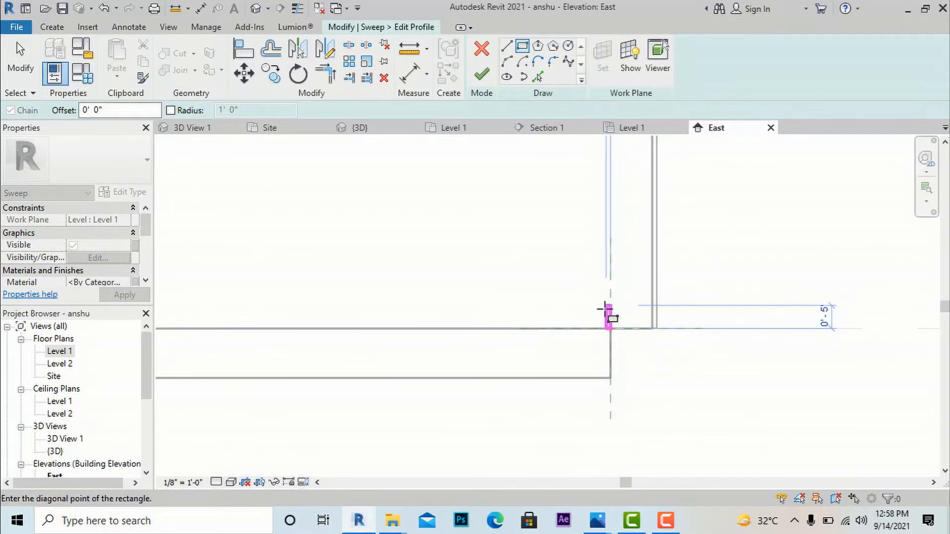
{"action": "left_click", "coordinate": [606, 310]}
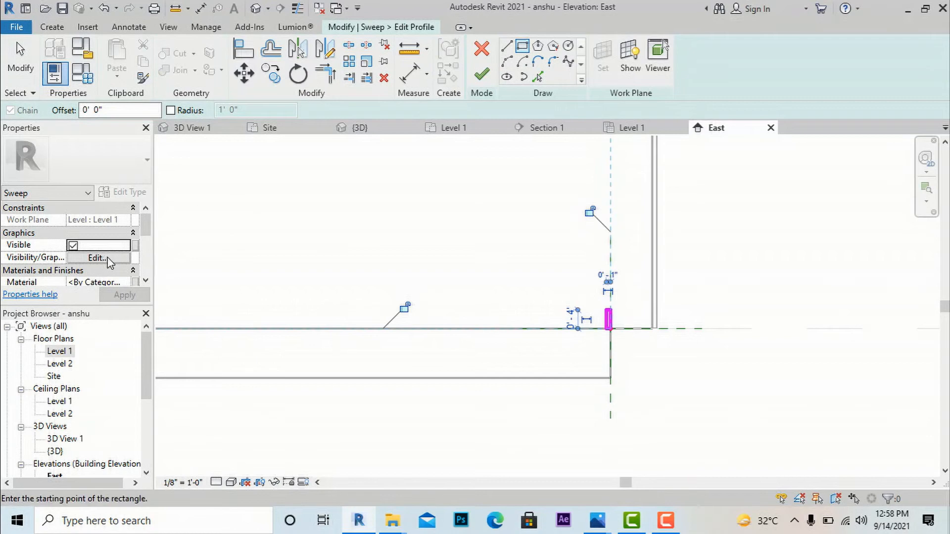
- Open the material assignment of the skirting sweep and create a new material for it
{"action": "scroll", "coordinate": [109, 262], "scroll_direction": "down", "scroll_amount": 1}
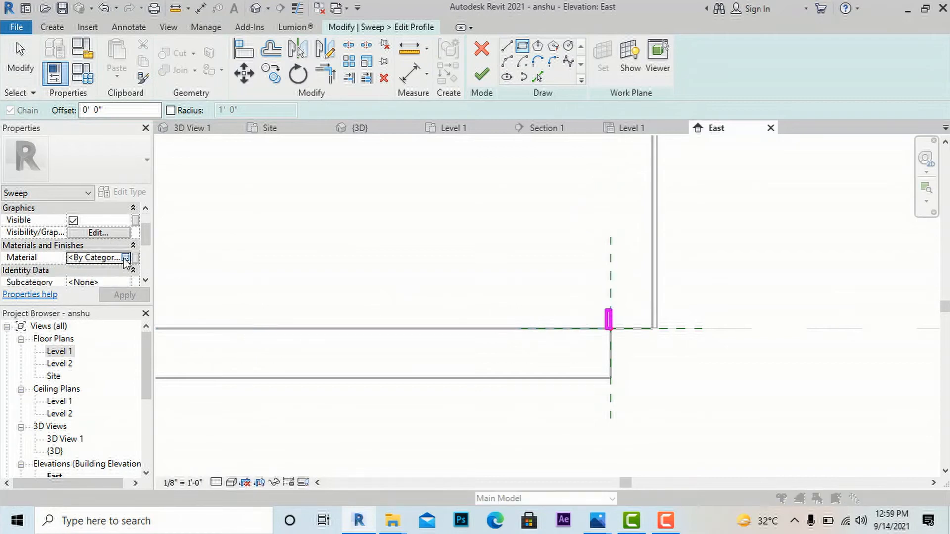
{"action": "left_click", "coordinate": [125, 258]}
{"action": "left_click", "coordinate": [226, 408]}
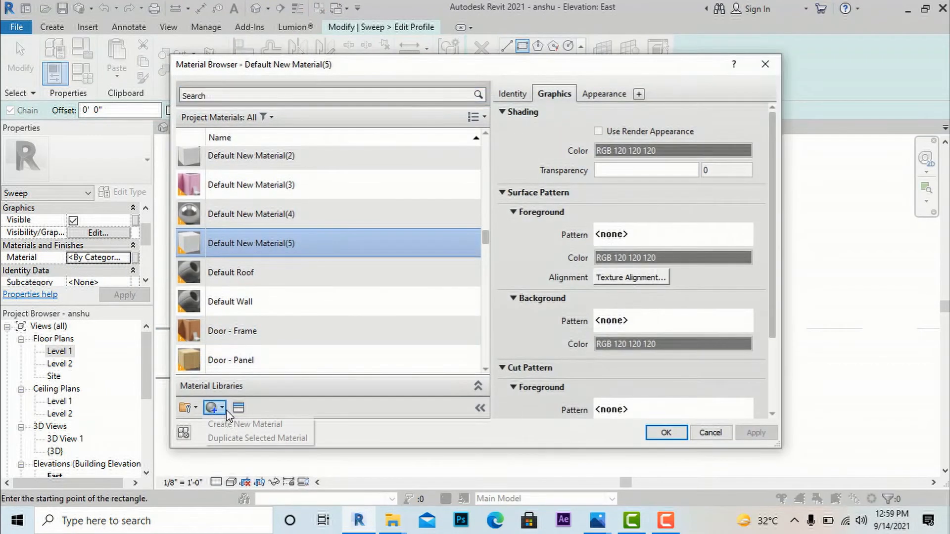
{"action": "left_click", "coordinate": [245, 425]}
- Give the new material the 1.5in Square - Tan appearance and assign it to the skirting sweep
{"action": "left_click", "coordinate": [238, 408]}
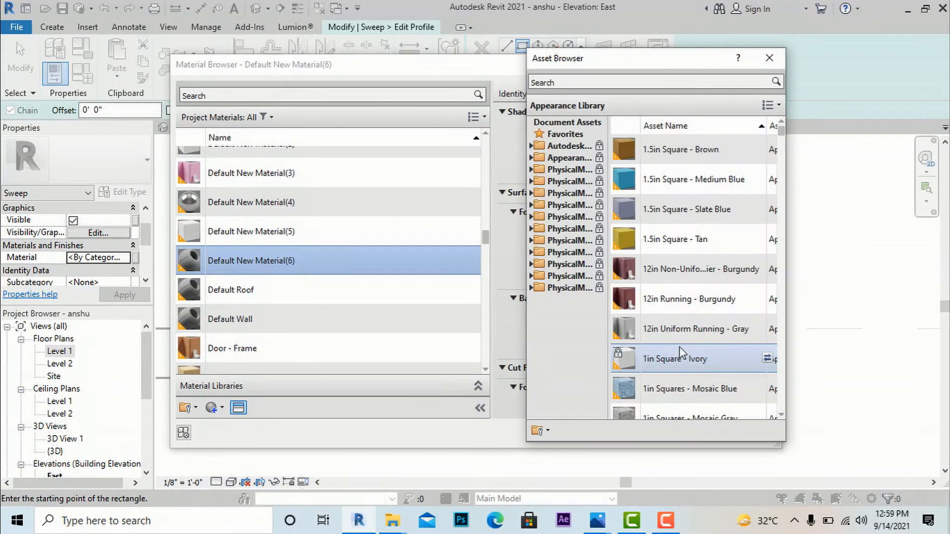
{"action": "scroll", "coordinate": [684, 388], "scroll_direction": "down", "scroll_amount": 3}
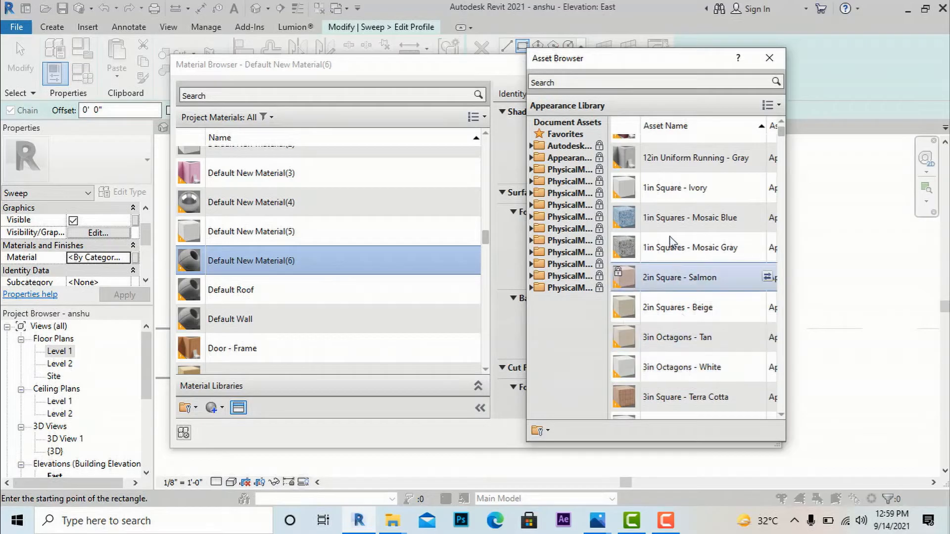
{"action": "scroll", "coordinate": [670, 244], "scroll_direction": "up", "scroll_amount": 1}
{"action": "scroll", "coordinate": [673, 158], "scroll_direction": "up", "scroll_amount": 1}
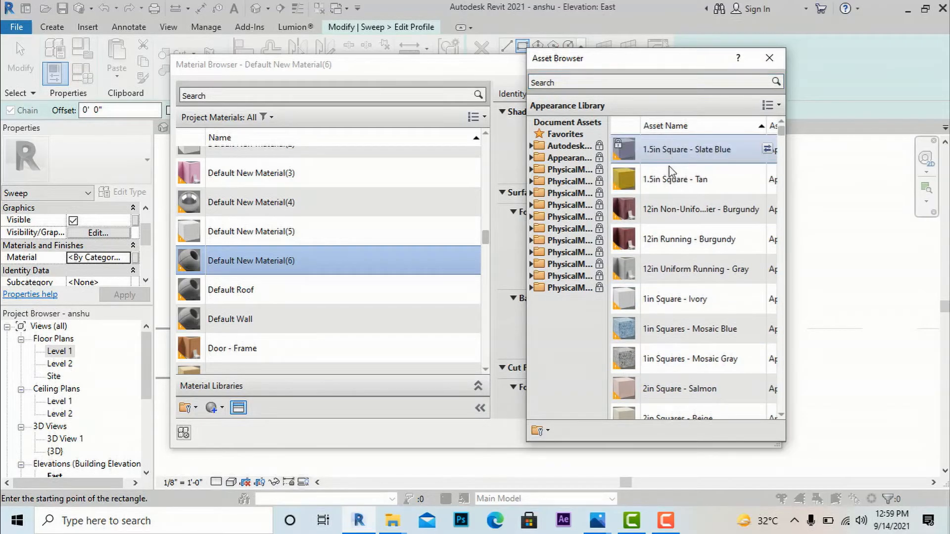
{"action": "double_click", "coordinate": [675, 179]}
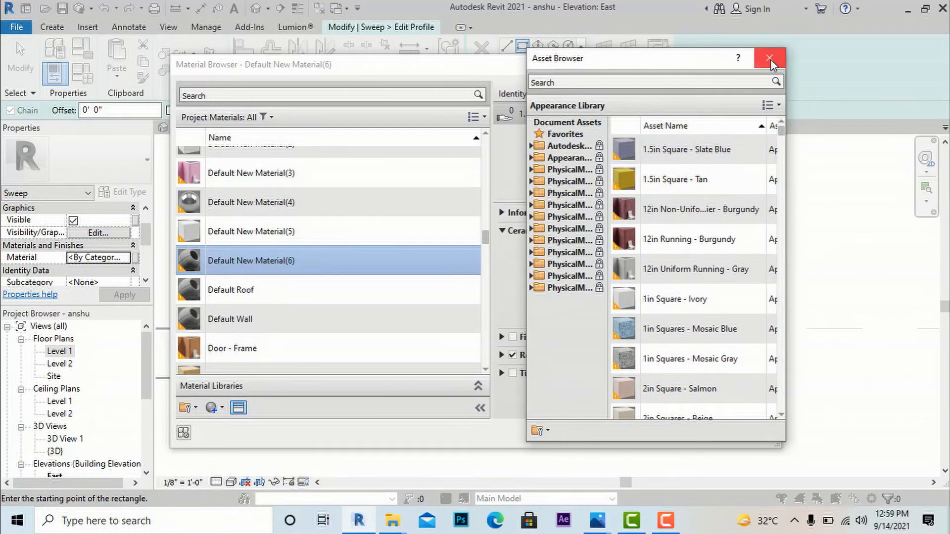
{"action": "left_click", "coordinate": [770, 60]}
{"action": "left_click", "coordinate": [754, 433]}
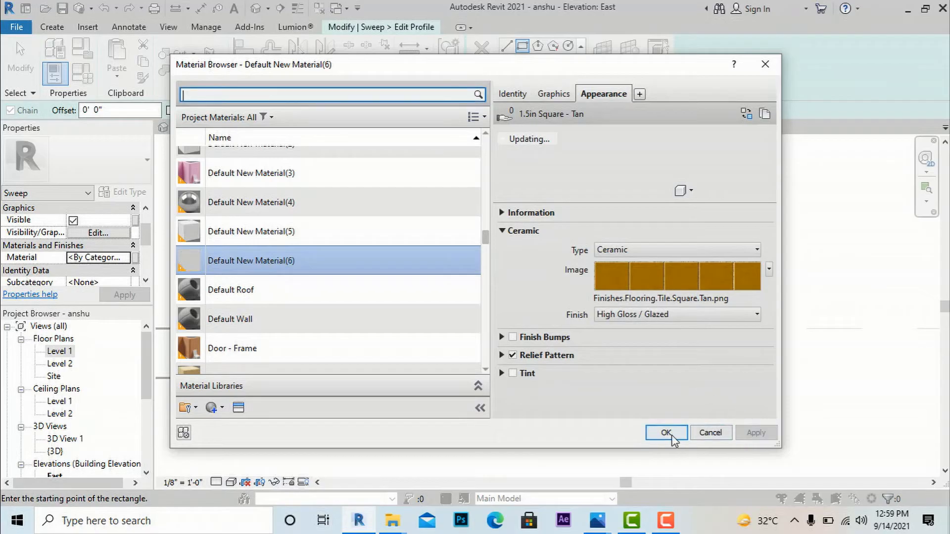
{"action": "left_click", "coordinate": [666, 433]}
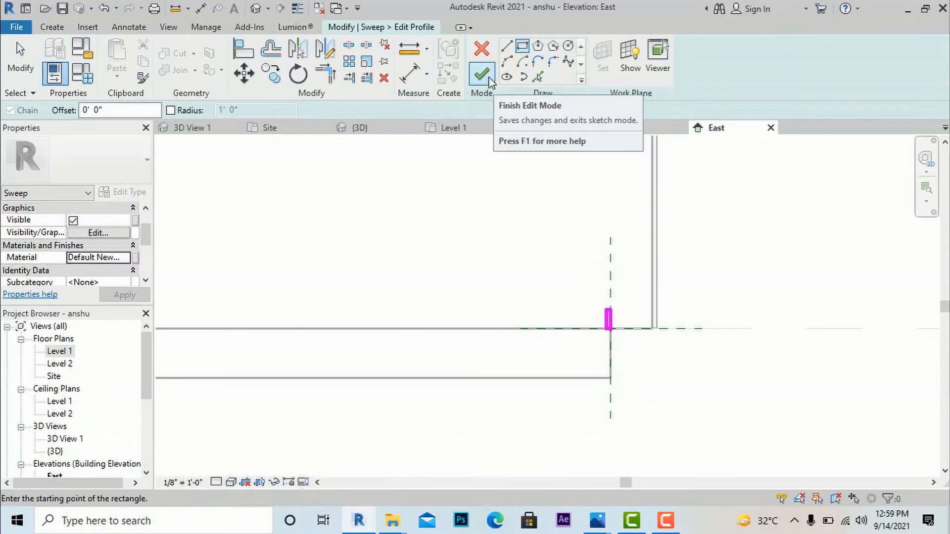
- Finish the skirting's profile and sweep, check it in 3D View 1, and finish the in-place model
{"action": "left_click", "coordinate": [482, 75]}
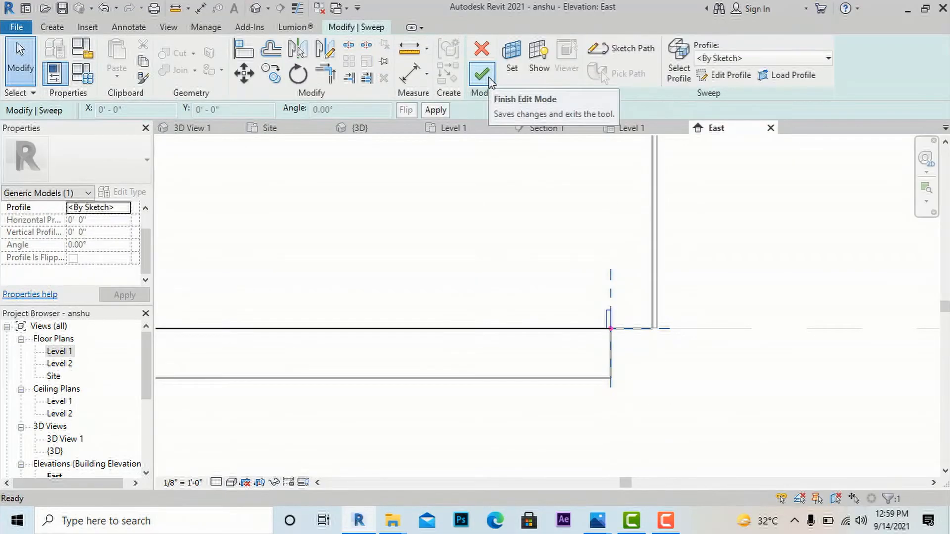
{"action": "left_click", "coordinate": [483, 76]}
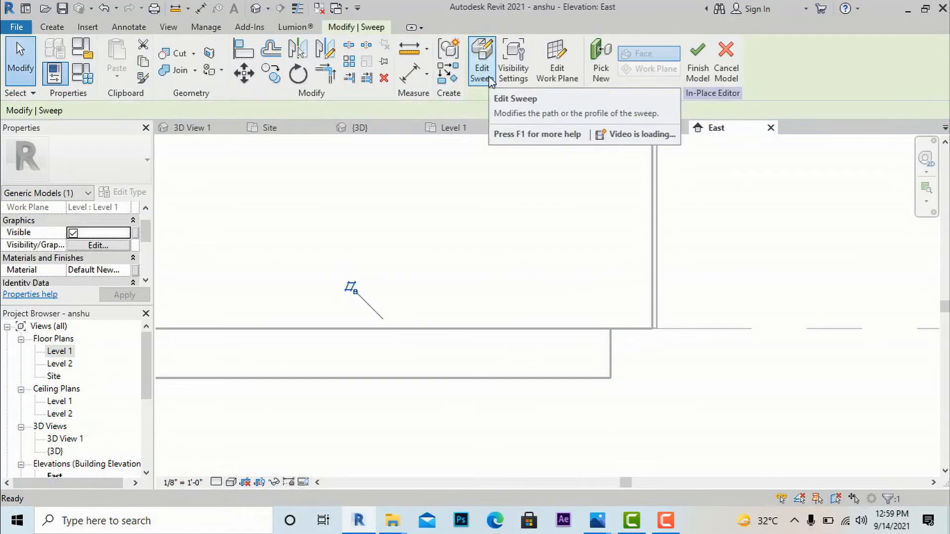
{"action": "scroll", "coordinate": [85, 386], "scroll_direction": "down", "scroll_amount": 1}
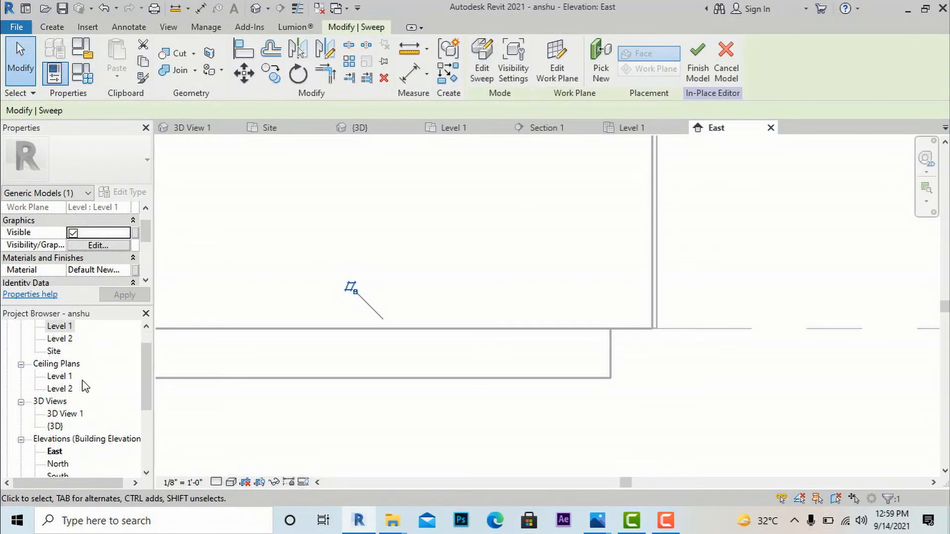
{"action": "double_click", "coordinate": [64, 414]}
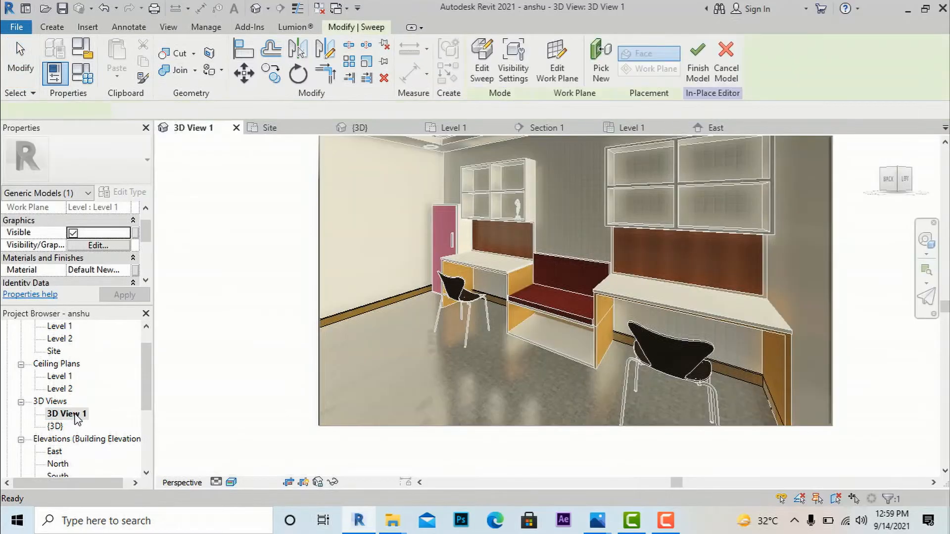
{"action": "scroll", "coordinate": [366, 322], "scroll_direction": "up", "scroll_amount": 4}
{"action": "key", "text": "Escape"}
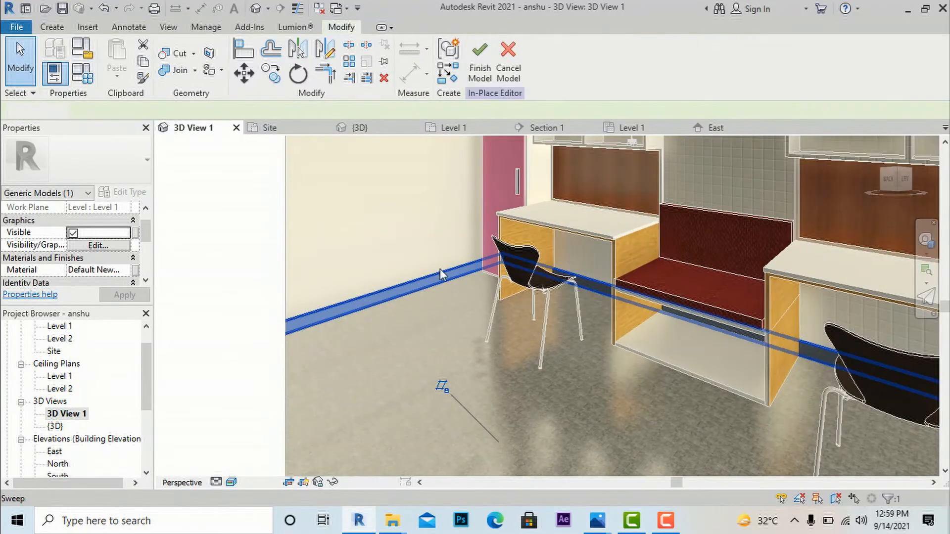
{"action": "scroll", "coordinate": [602, 295], "scroll_direction": "down", "scroll_amount": 8}
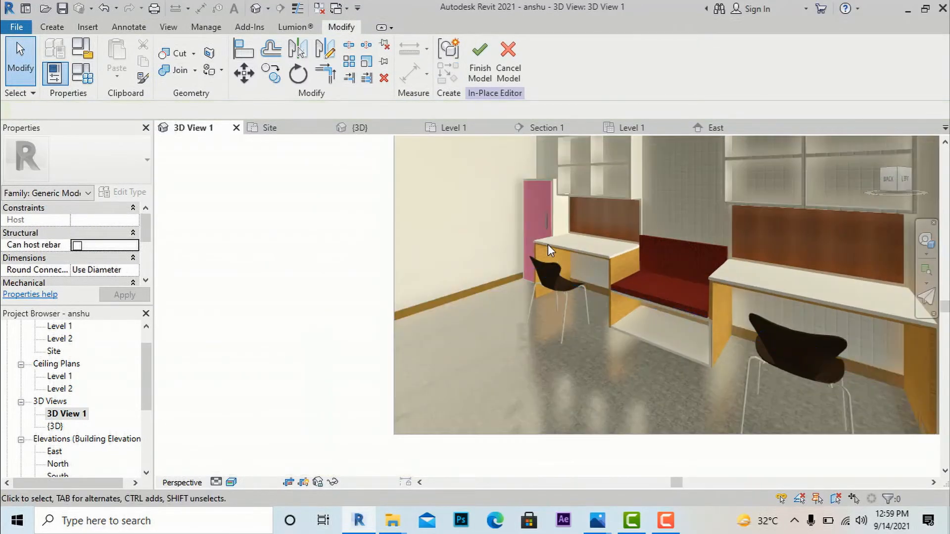
{"action": "scroll", "coordinate": [504, 395], "scroll_direction": "down", "scroll_amount": 2}
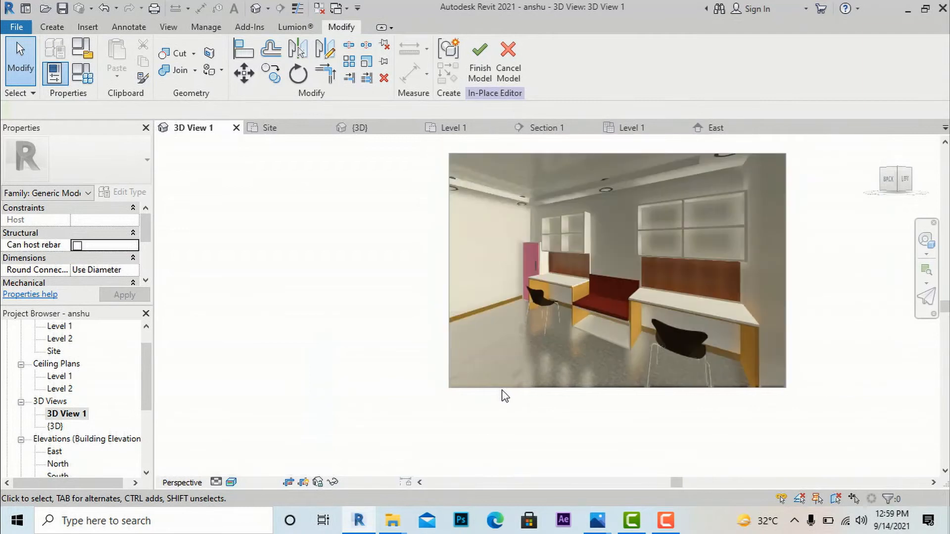
{"action": "left_click", "coordinate": [476, 72]}
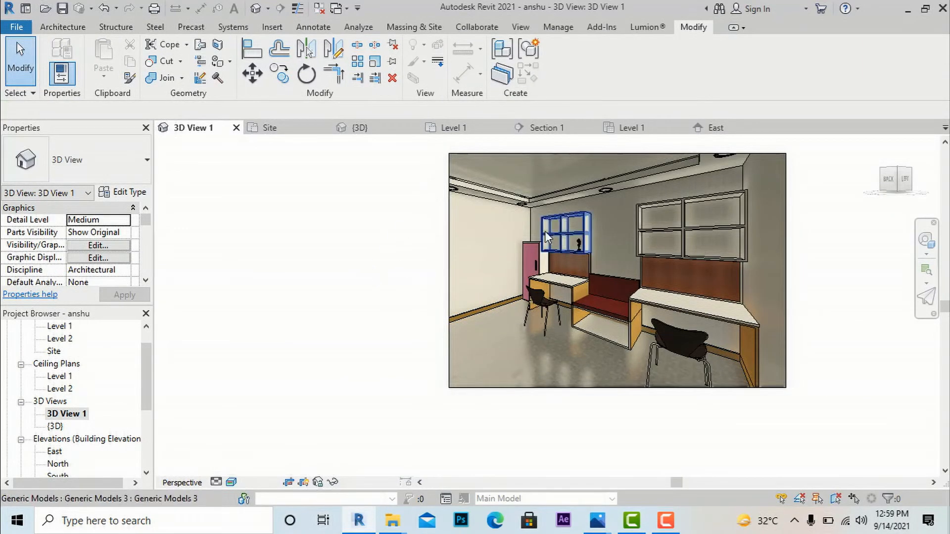
- Create another new project material in the Material Browser for the wall paint
{"action": "scroll", "coordinate": [568, 206], "scroll_direction": "up", "scroll_amount": 2}
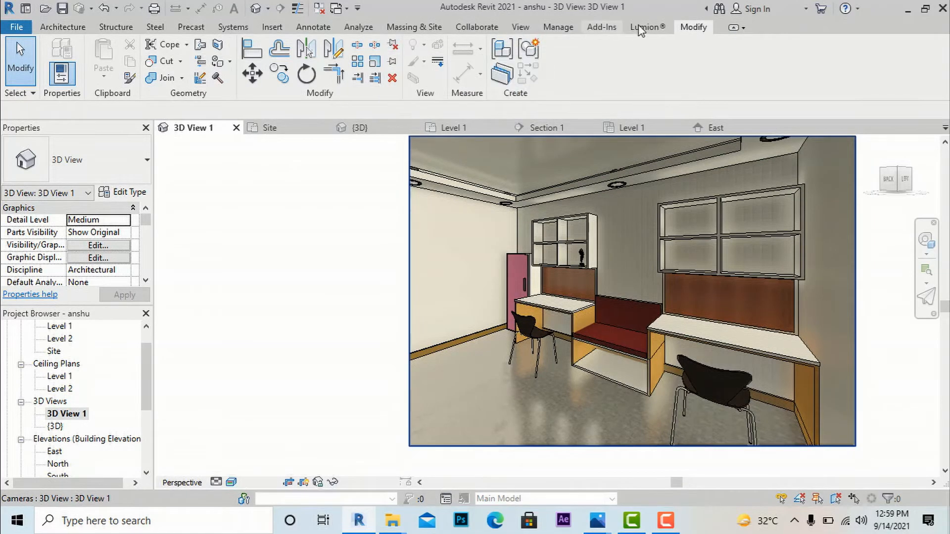
{"action": "left_click", "coordinate": [559, 27]}
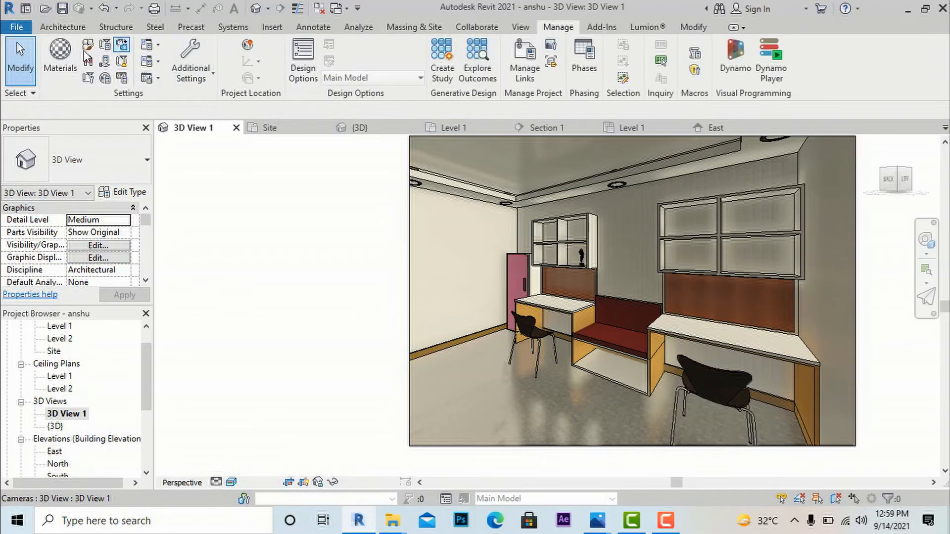
{"action": "left_click", "coordinate": [60, 54]}
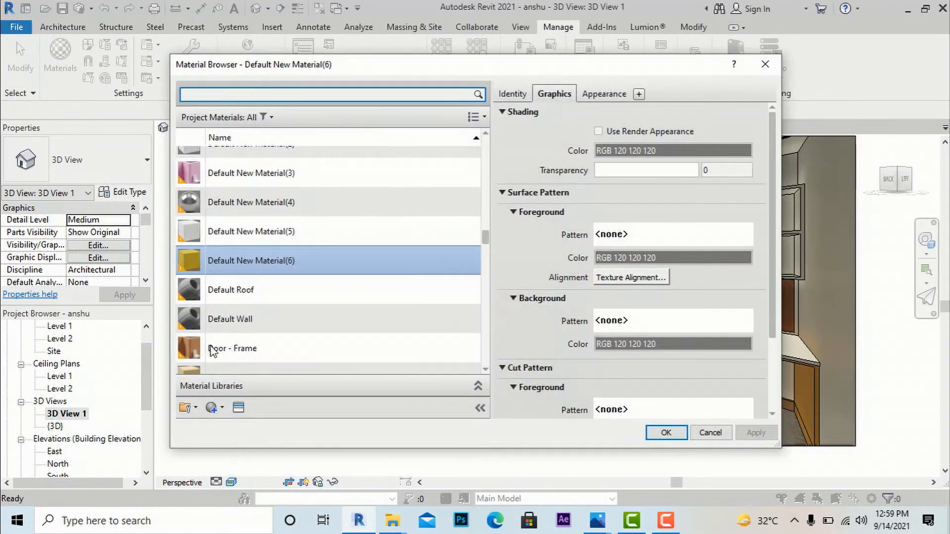
{"action": "left_click", "coordinate": [221, 407]}
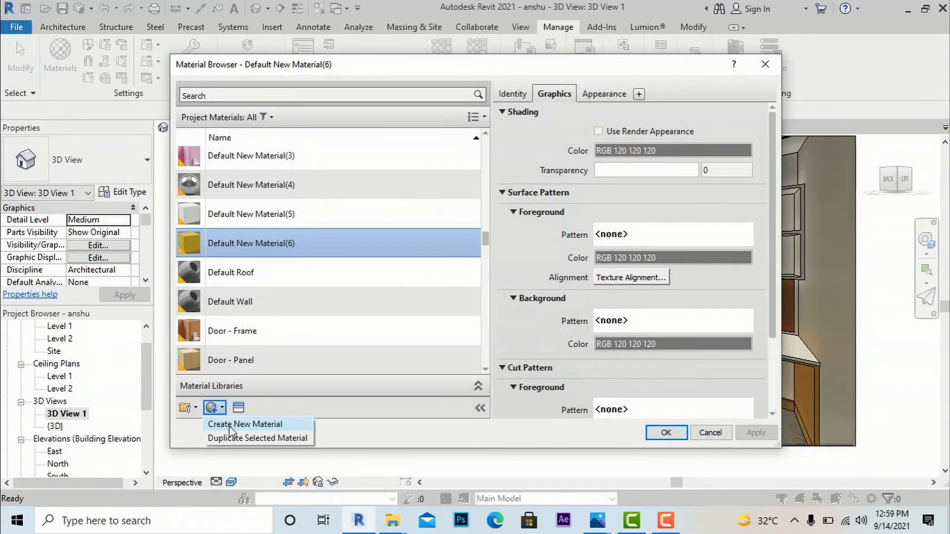
{"action": "left_click", "coordinate": [232, 425]}
- Search the appearance assets for "grey paint" and apply Paint - Enamel Glossy (Dark Grey) to the new material
{"action": "left_click", "coordinate": [238, 408]}
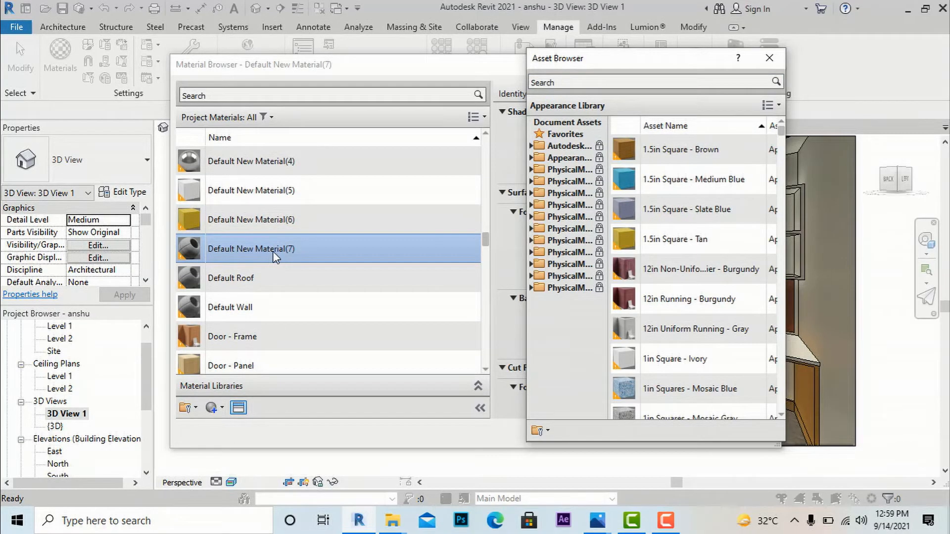
{"action": "left_click", "coordinate": [608, 85]}
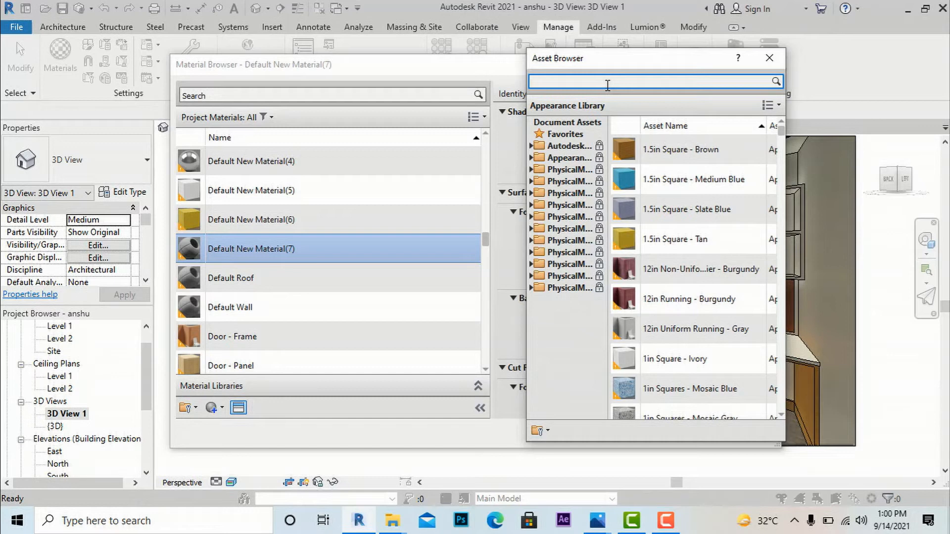
{"action": "type", "text": "grey"}
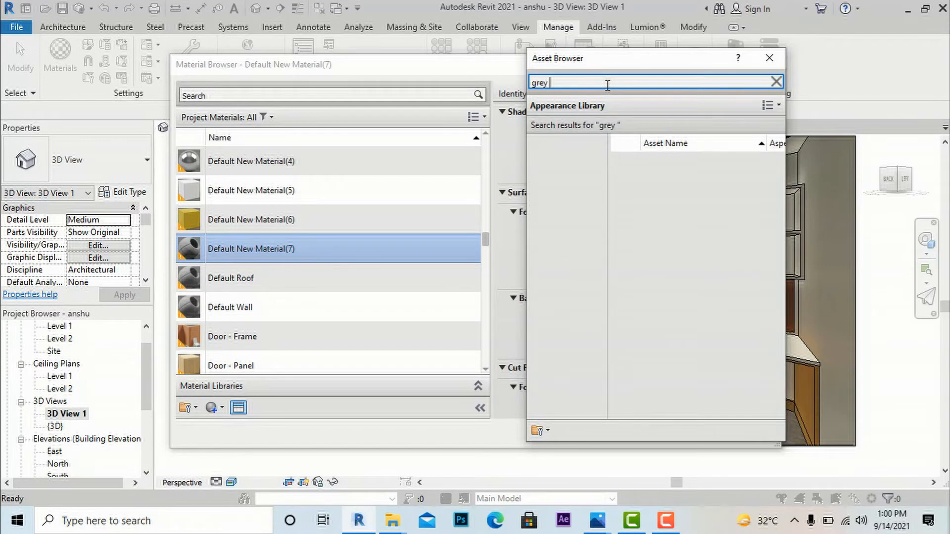
{"action": "type", "text": " paint"}
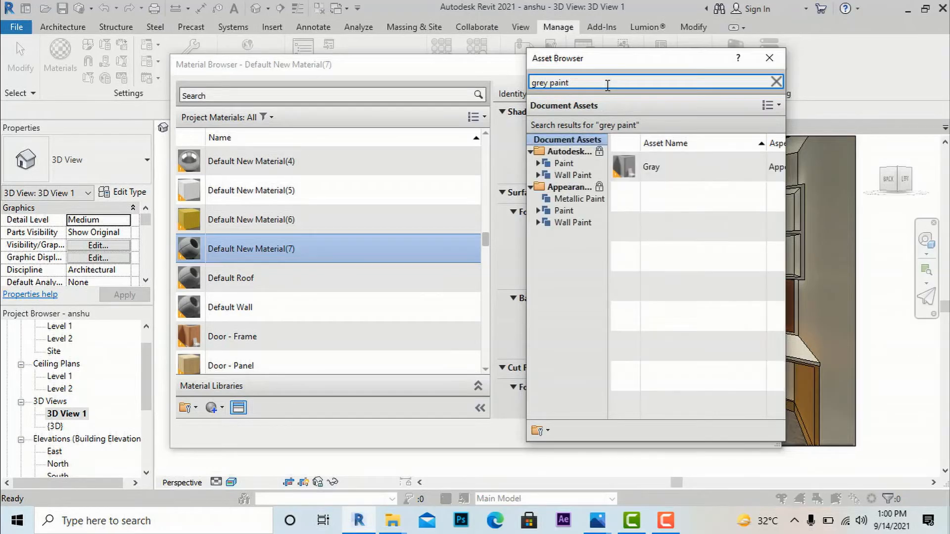
{"action": "left_click", "coordinate": [564, 211]}
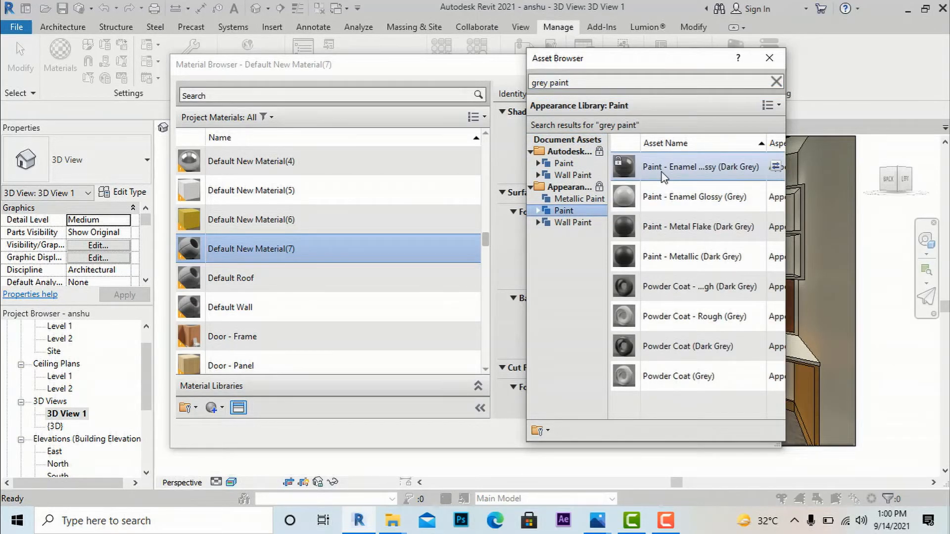
{"action": "left_click", "coordinate": [776, 82]}
{"action": "left_click", "coordinate": [766, 58]}
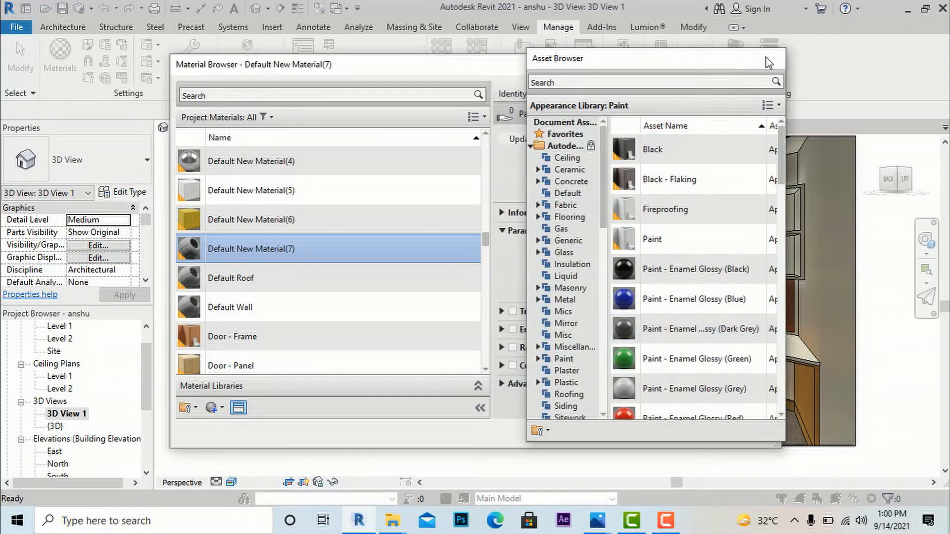
{"action": "left_click", "coordinate": [756, 433]}
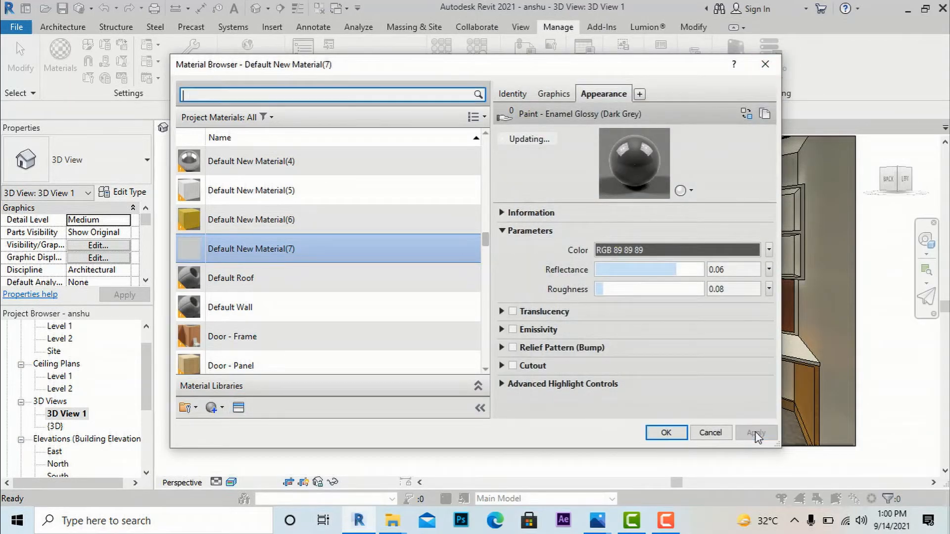
{"action": "left_click", "coordinate": [666, 433]}
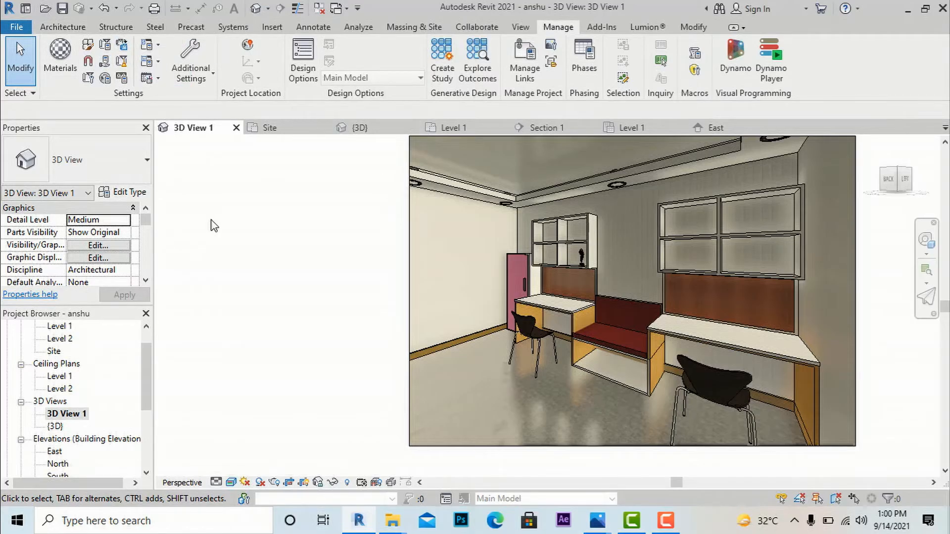
- Paint the wall face behind the desks with Default New Material(7), and save the project
{"action": "key", "text": "p"}
{"action": "key", "text": "t"}
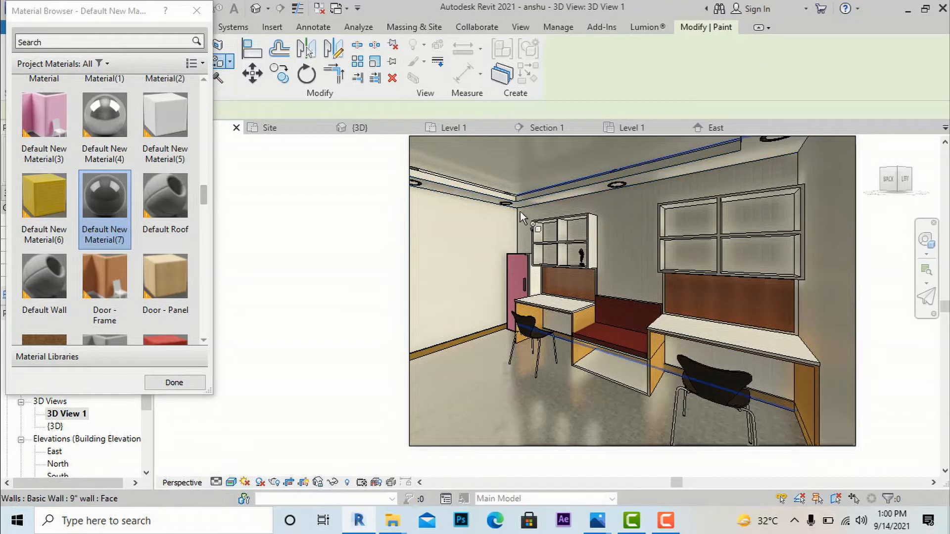
{"action": "left_click", "coordinate": [639, 280]}
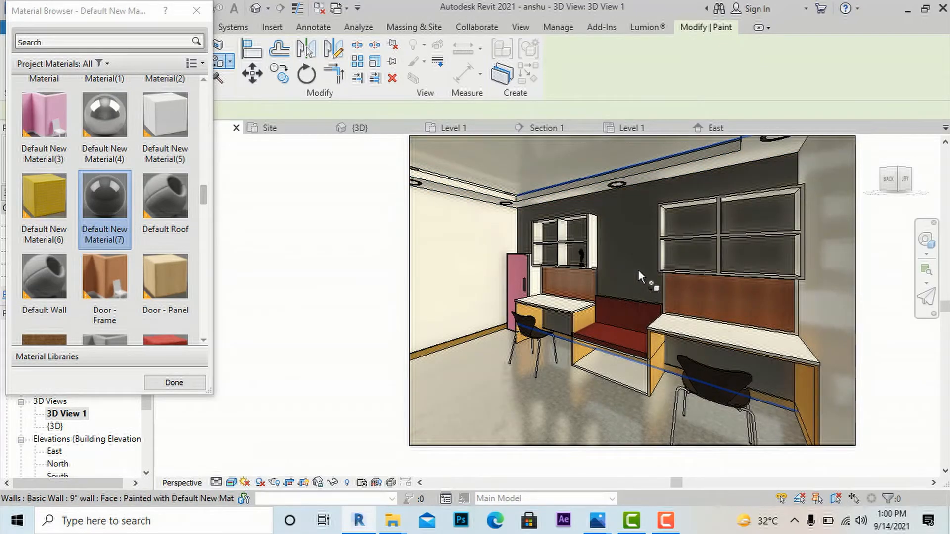
{"action": "key", "text": "Escape"}
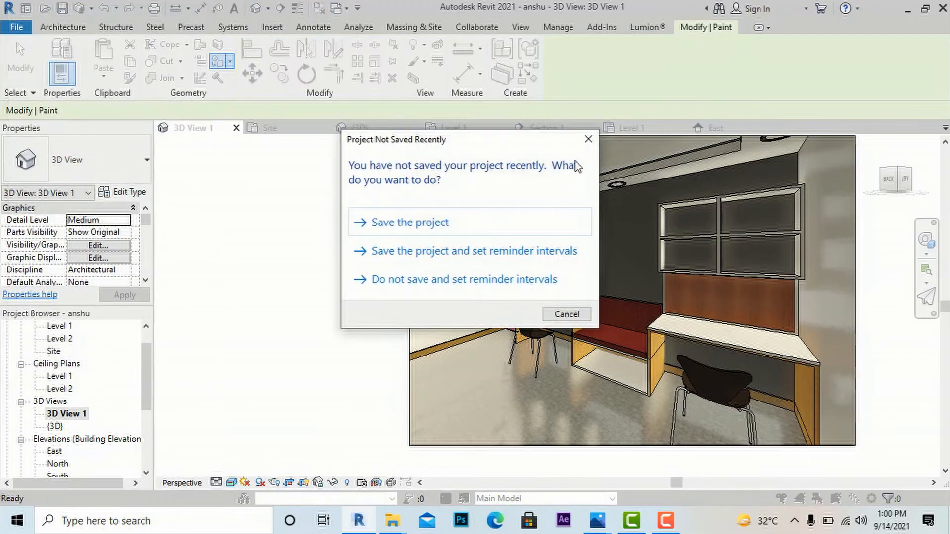
{"action": "left_click", "coordinate": [454, 232]}
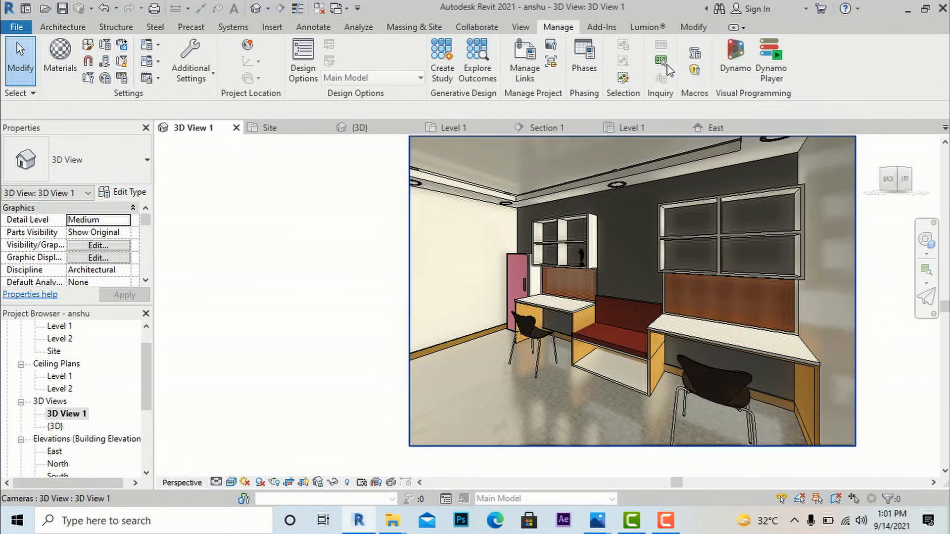
- Export the model for Lumion as a COLLADA file named "study room" on the Desktop
{"action": "left_click", "coordinate": [648, 28]}
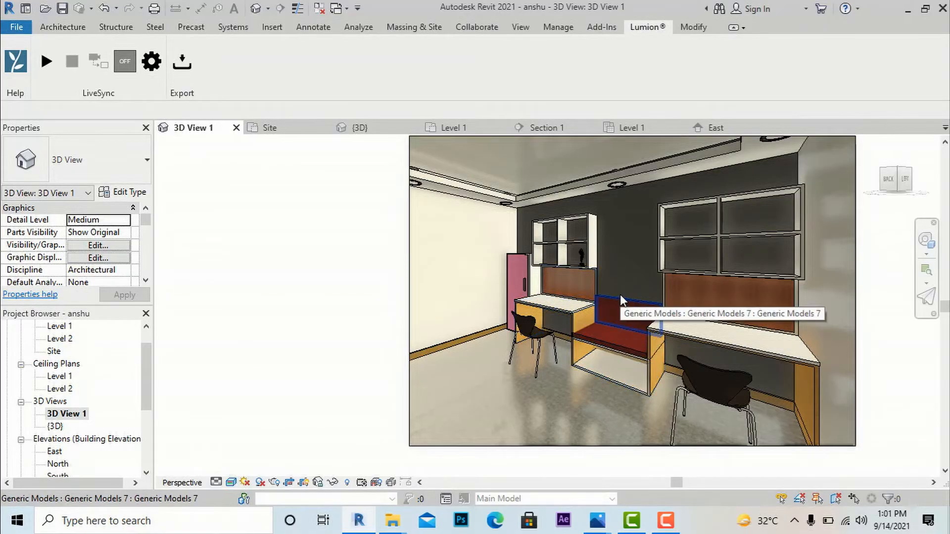
{"action": "left_click", "coordinate": [187, 70]}
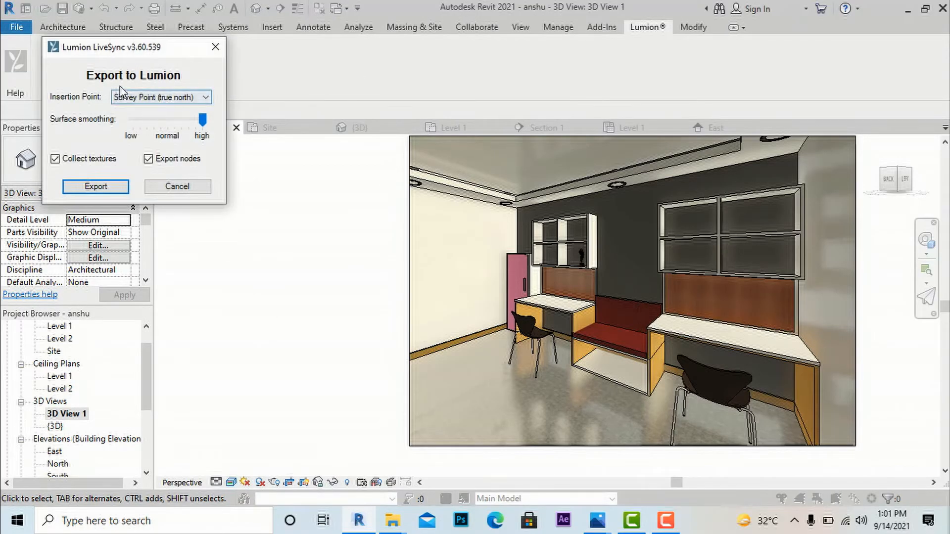
{"action": "left_click", "coordinate": [99, 188]}
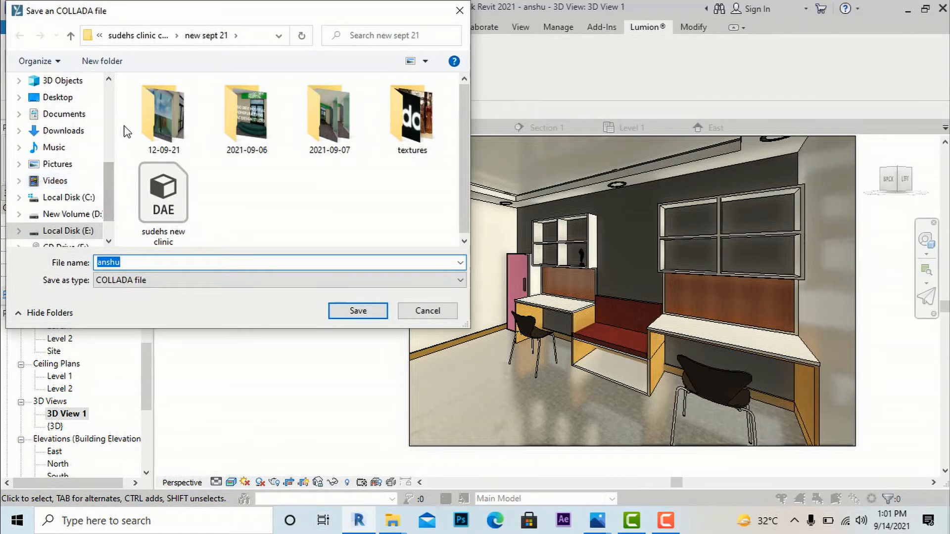
{"action": "left_click", "coordinate": [58, 97]}
{"action": "type", "text": "s"}
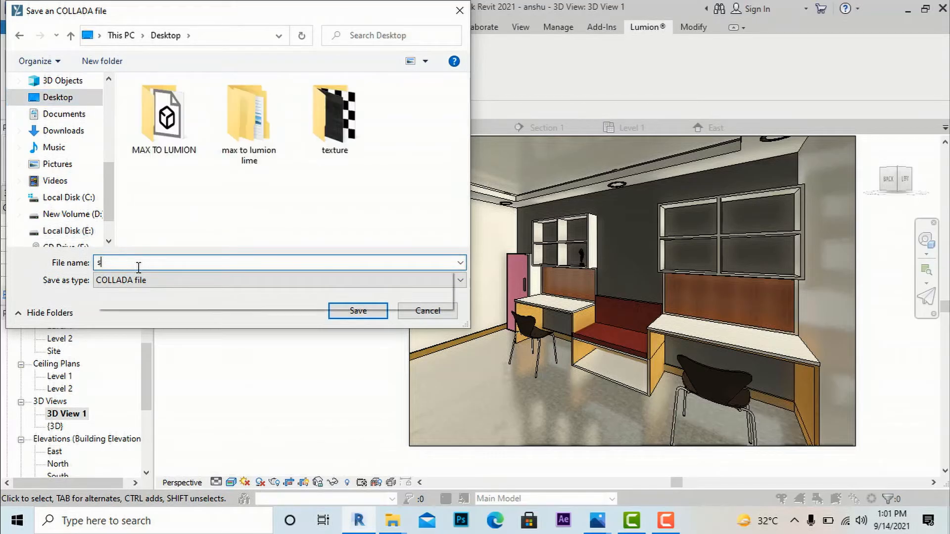
{"action": "type", "text": "tudy "}
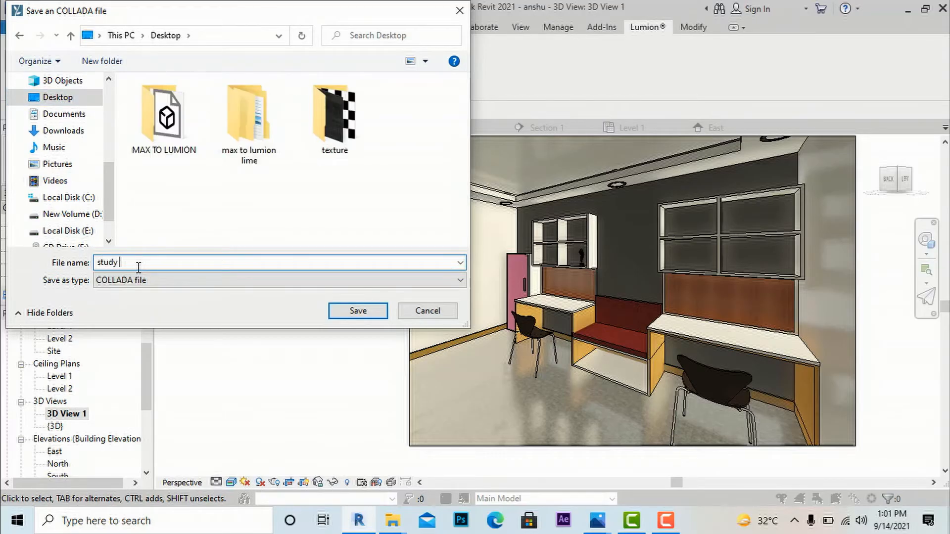
{"action": "type", "text": "room"}
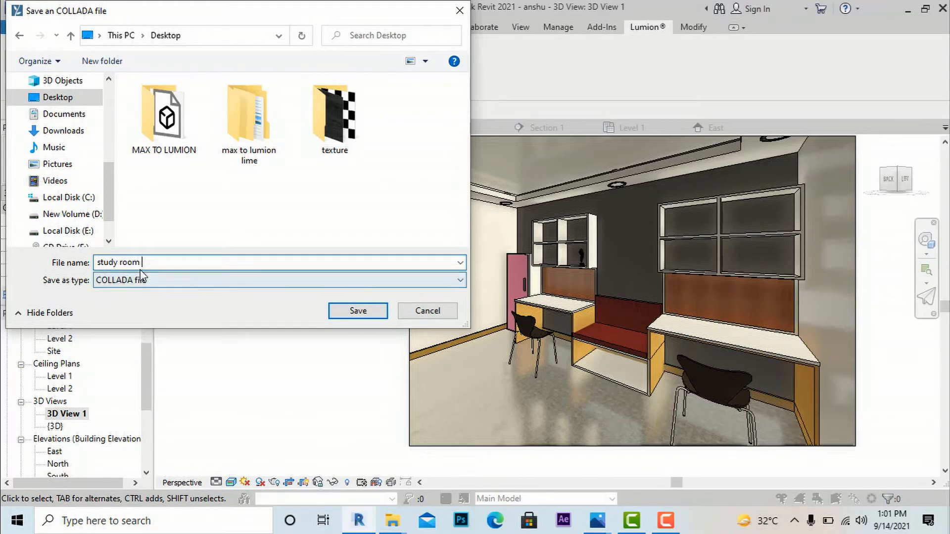
{"action": "left_click", "coordinate": [345, 312]}
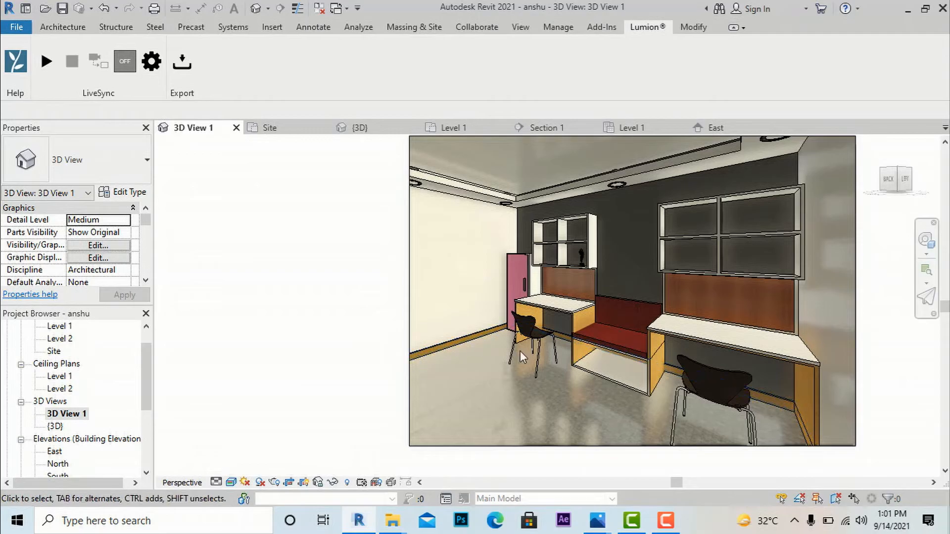
- Switch to Lumion and import the "study room" DAE file from the Desktop, with animations and edges/lines off
{"action": "left_click", "coordinate": [676, 528]}
{"action": "left_click", "coordinate": [883, 438]}
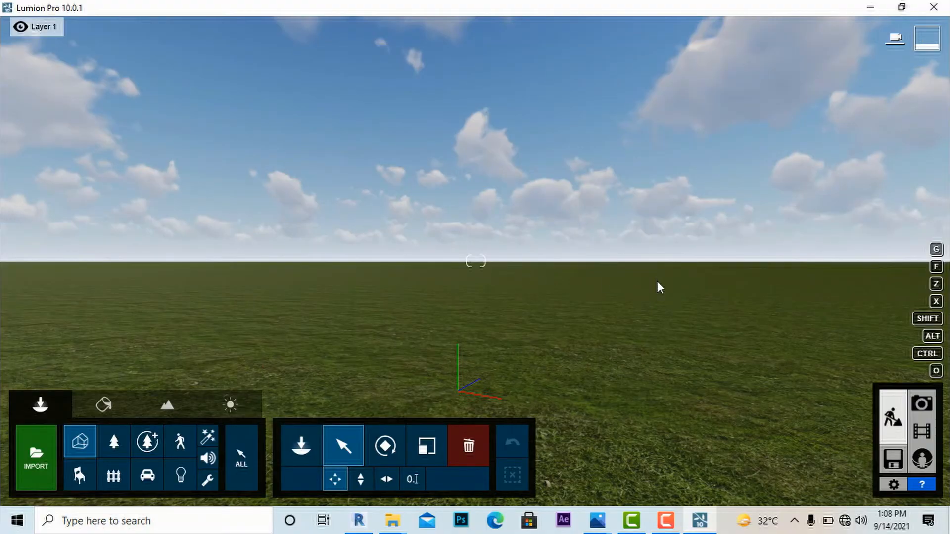
{"action": "scroll", "coordinate": [657, 281], "scroll_direction": "down", "scroll_amount": 1}
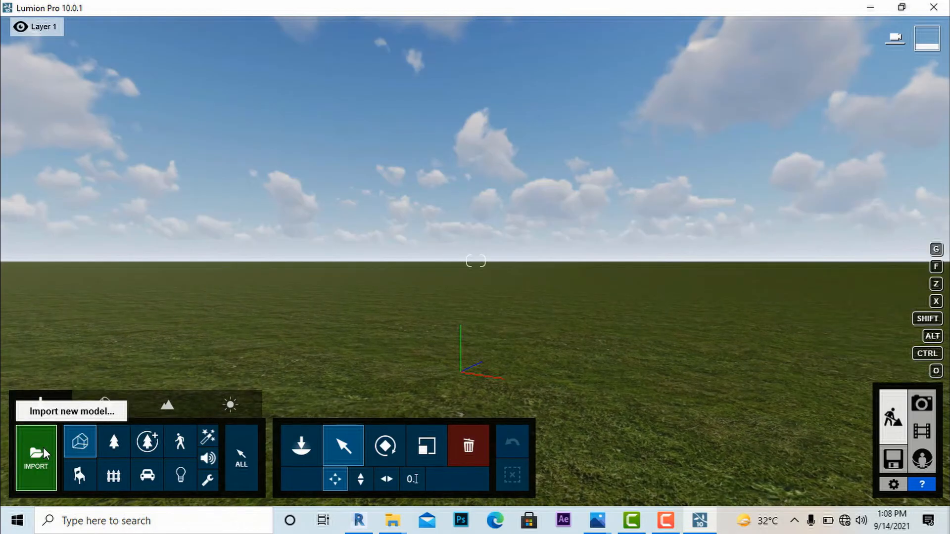
{"action": "left_click", "coordinate": [31, 452]}
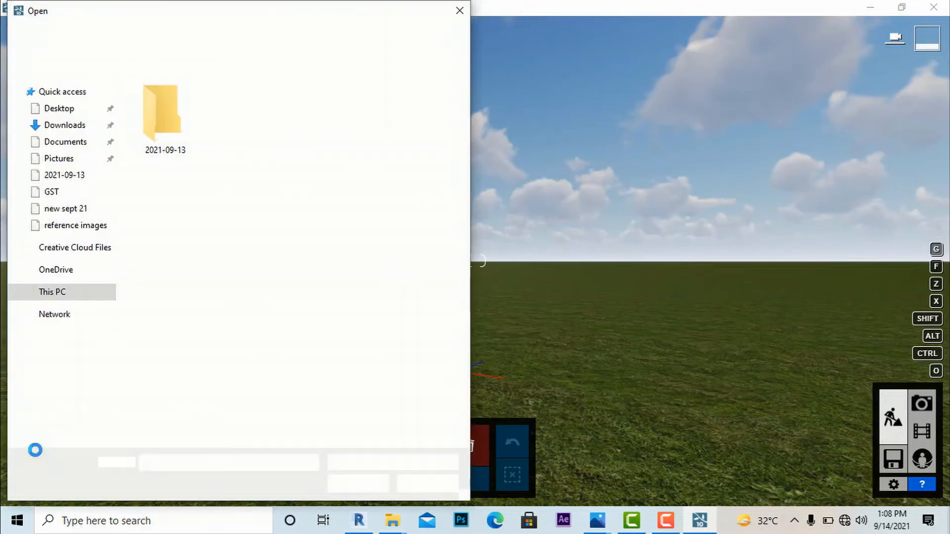
{"action": "scroll", "coordinate": [54, 129], "scroll_direction": "up", "scroll_amount": 1}
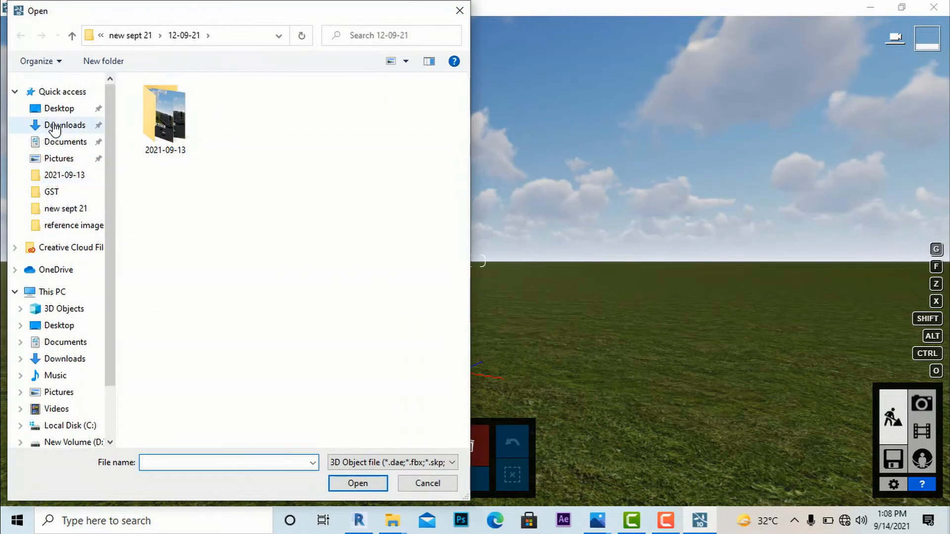
{"action": "left_click", "coordinate": [58, 113]}
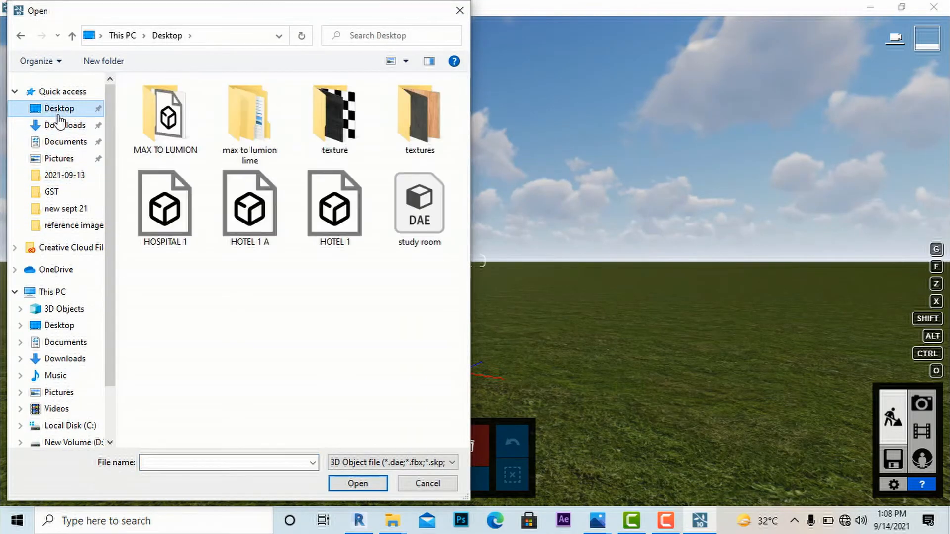
{"action": "left_click", "coordinate": [432, 230]}
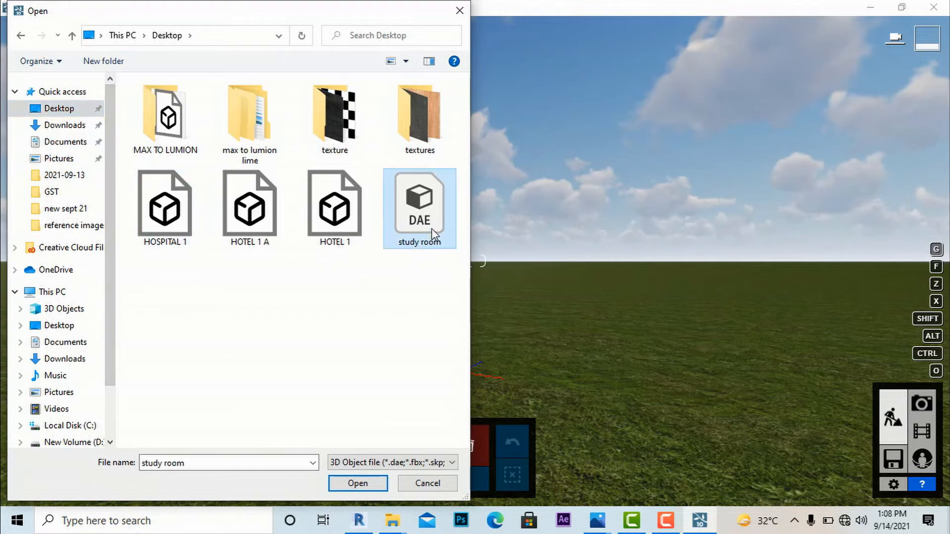
{"action": "left_click", "coordinate": [357, 484]}
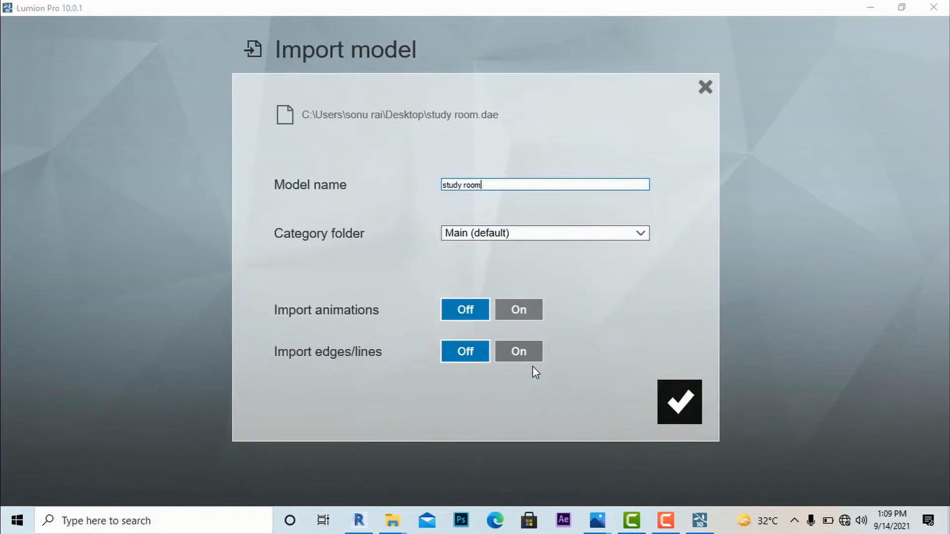
{"action": "left_click", "coordinate": [682, 402]}
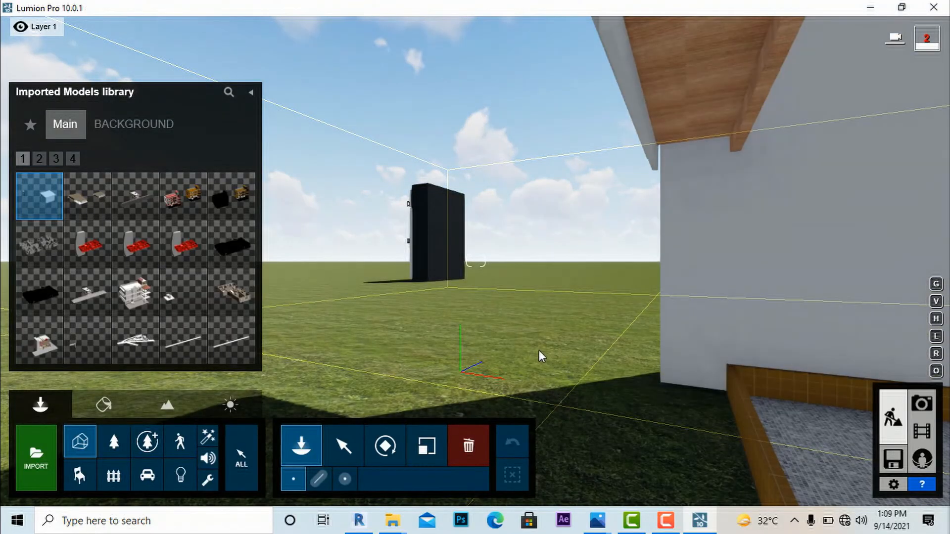
- Place one copy of the imported study room model on the grass near the scene origin and end placement
{"action": "scroll", "coordinate": [504, 325], "scroll_direction": "down", "scroll_amount": 5}
{"action": "right_click_drag", "start_coordinate": [504, 324], "coordinate": [507, 308]}
{"action": "scroll", "coordinate": [507, 311], "scroll_direction": "down", "scroll_amount": 1}
{"action": "scroll", "coordinate": [506, 324], "scroll_direction": "up", "scroll_amount": 1}
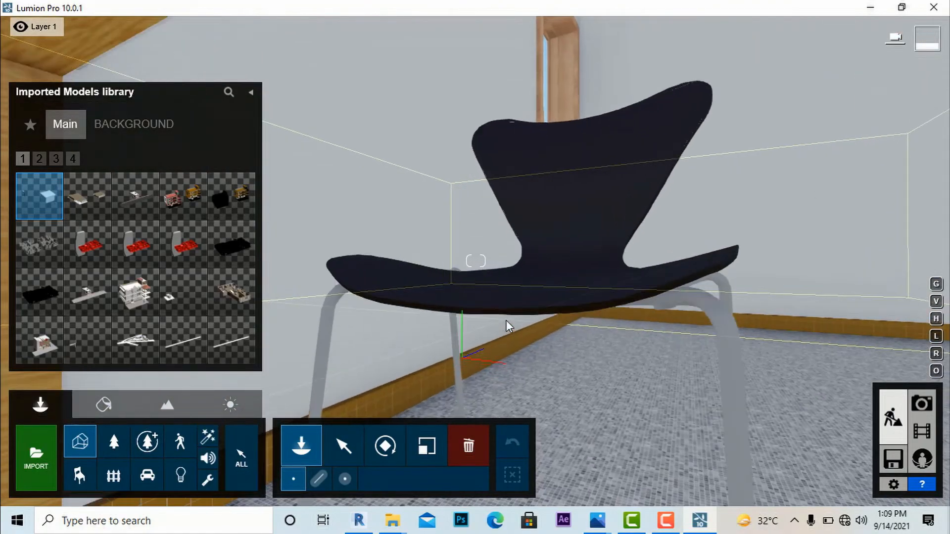
{"action": "left_click", "coordinate": [506, 321]}
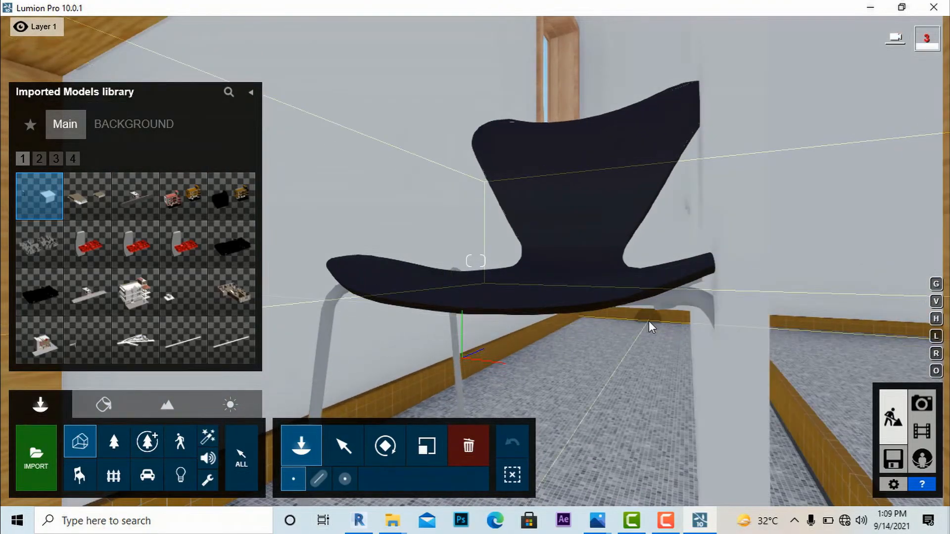
{"action": "key", "text": "Escape"}
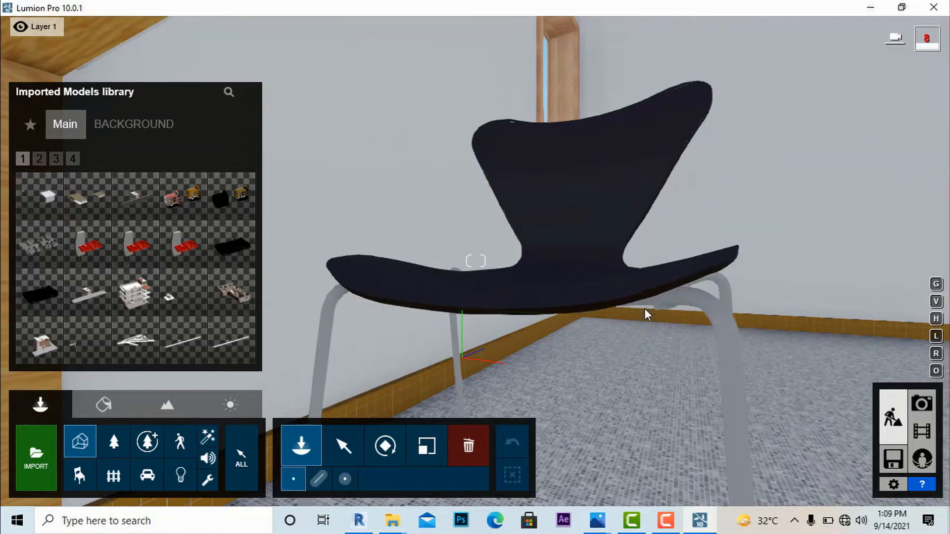
- Move the camera out of the placed model and around it to examine the building's exterior, door and windows
{"action": "scroll", "coordinate": [486, 240], "scroll_direction": "down", "scroll_amount": 3}
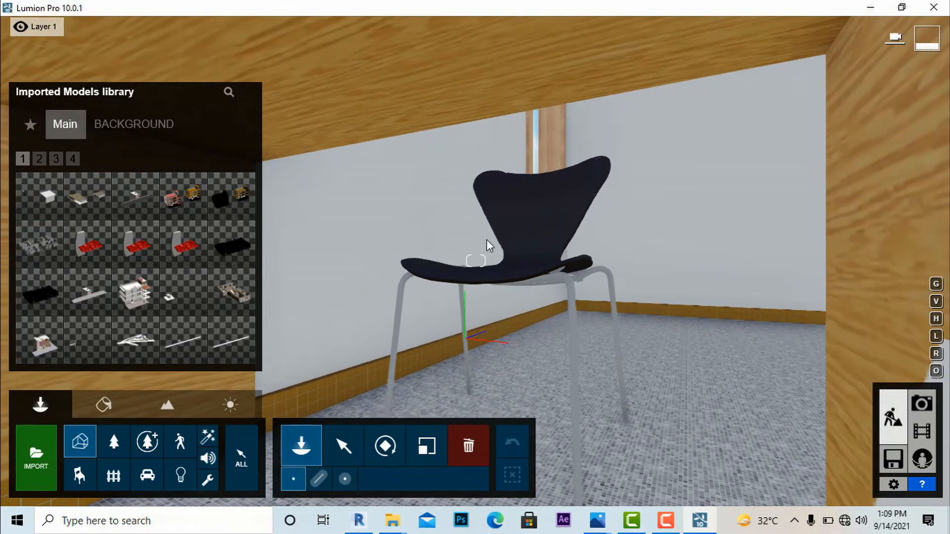
{"action": "scroll", "coordinate": [486, 239], "scroll_direction": "up", "scroll_amount": 3}
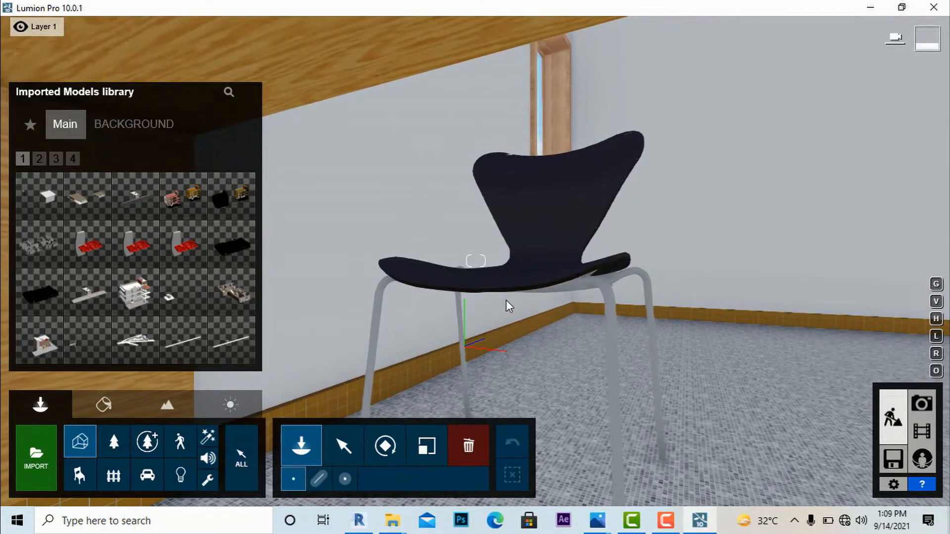
{"action": "middle_click_drag", "start_coordinate": [625, 315], "coordinate": [747, 384]}
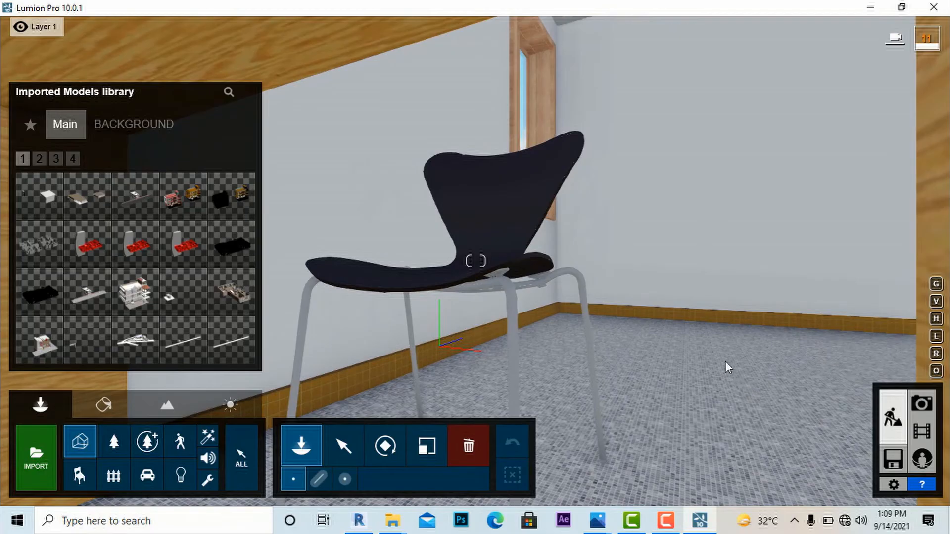
{"action": "key", "text": "a"}
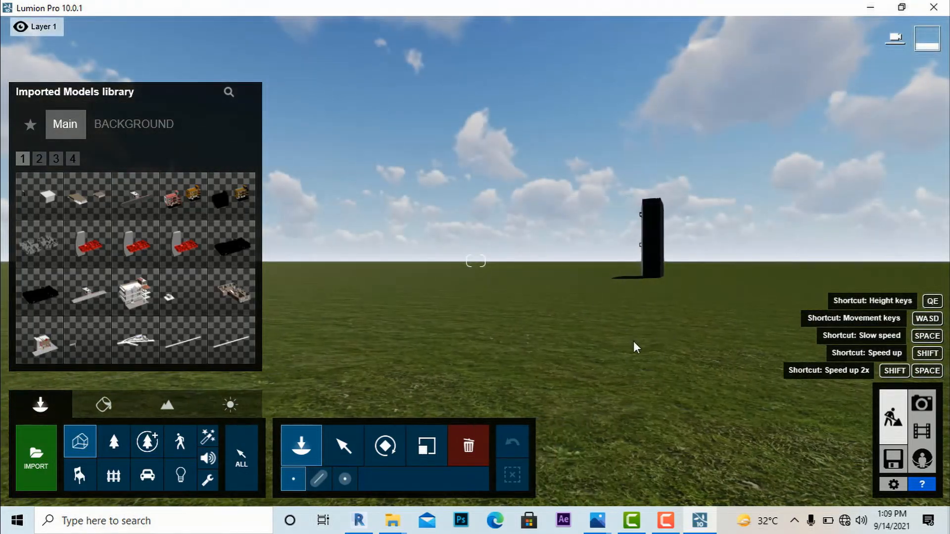
{"action": "key", "text": "w"}
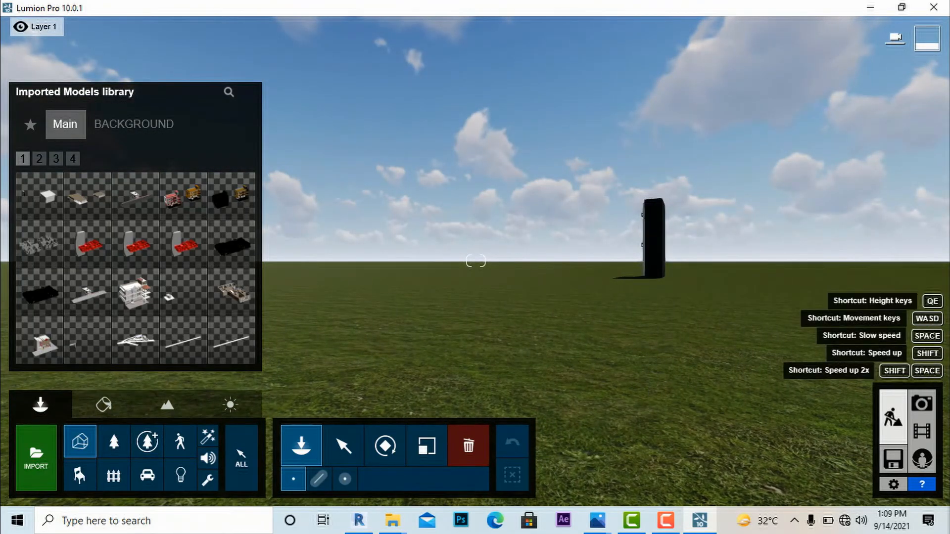
{"action": "right_click_drag", "start_coordinate": [652, 389], "coordinate": [859, 396]}
{"action": "key", "text": "s"}
{"action": "key", "text": "a"}
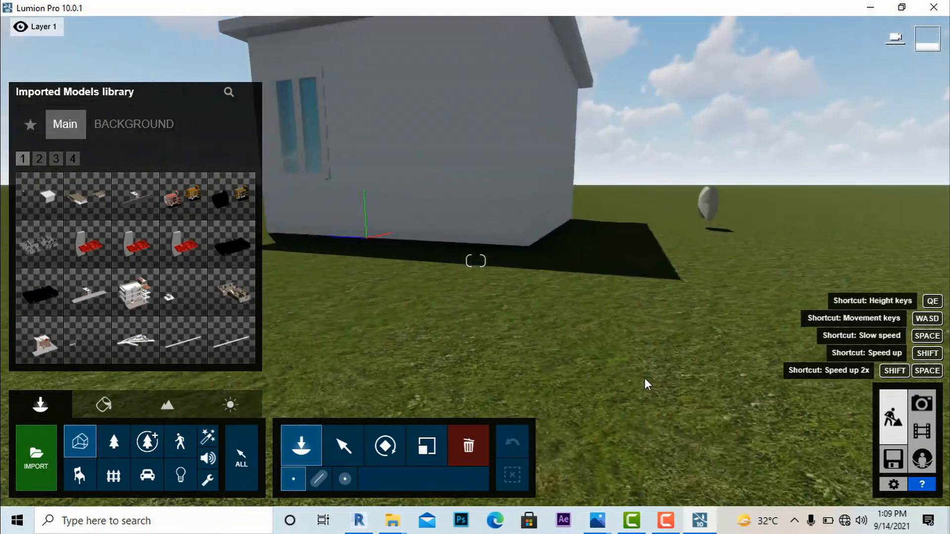
{"action": "key", "text": "a"}
{"action": "mouse_move", "coordinate": [607, 342]}
{"action": "right_mouse_down"}
{"action": "mouse_move", "coordinate": [618, 415]}
{"action": "mouse_move", "coordinate": [688, 440]}
{"action": "mouse_move", "coordinate": [617, 343]}
{"action": "right_mouse_up"}
{"action": "key", "text": "s"}
{"action": "key", "text": "a"}
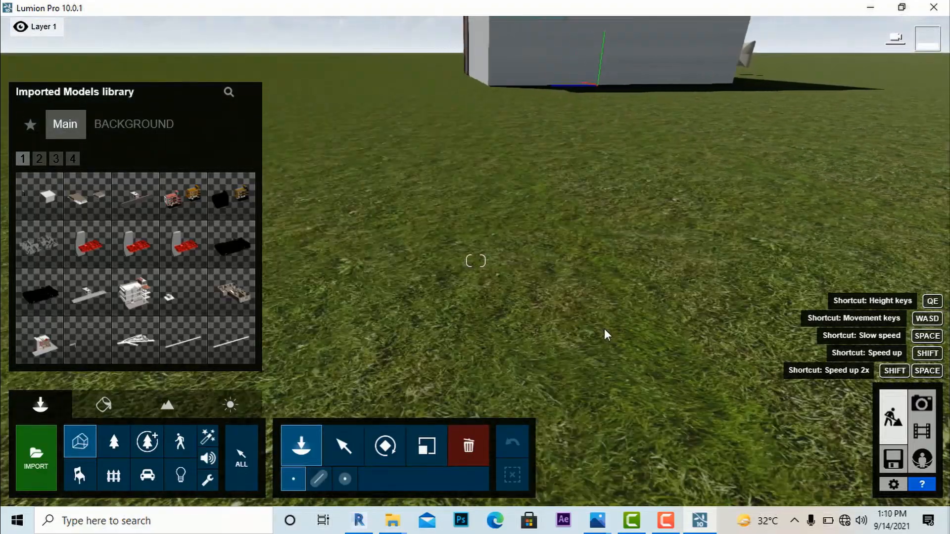
{"action": "key", "text": "w"}
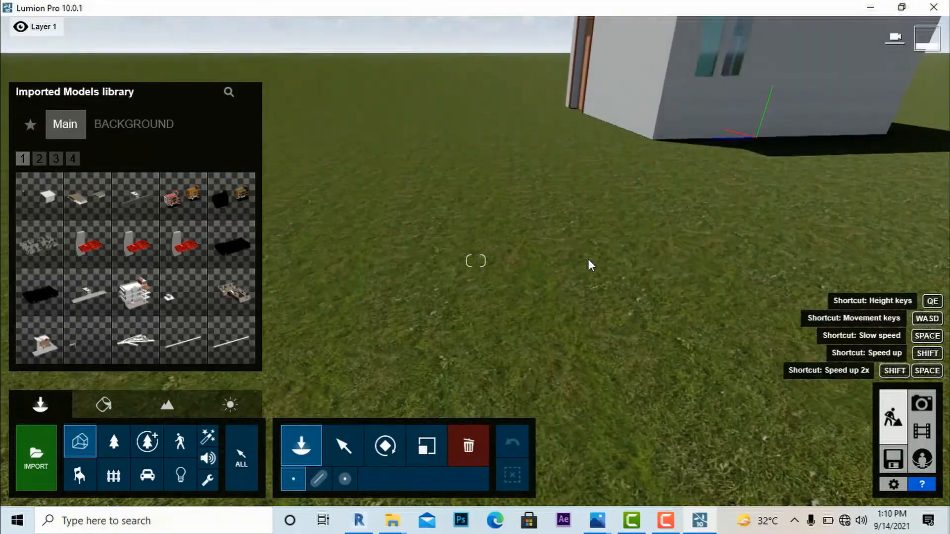
{"action": "mouse_move", "coordinate": [592, 284]}
{"action": "right_mouse_down"}
{"action": "mouse_move", "coordinate": [594, 247]}
{"action": "mouse_move", "coordinate": [595, 286]}
{"action": "right_mouse_up"}
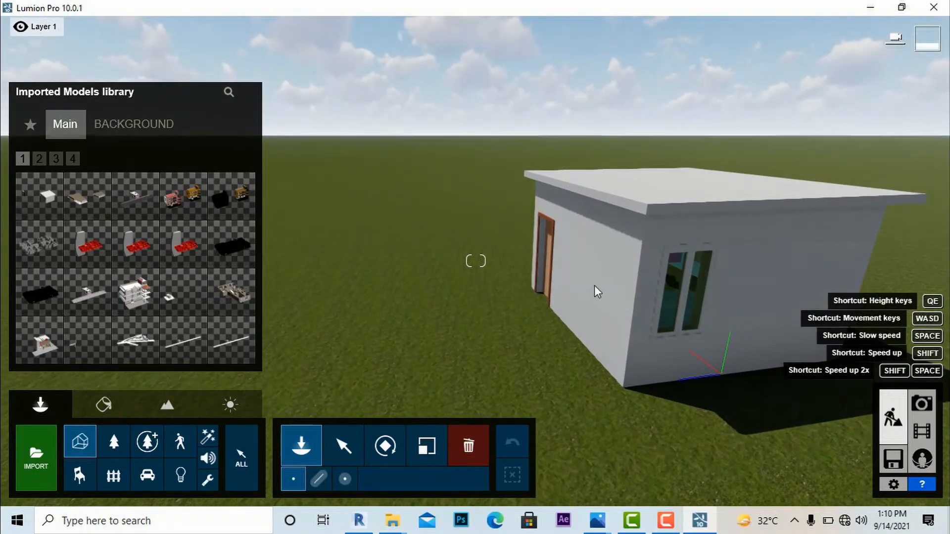
- Bring the camera inside the study room and frame the desks, chairs, bench, shelves and dark grey wall
{"action": "key", "text": "w"}
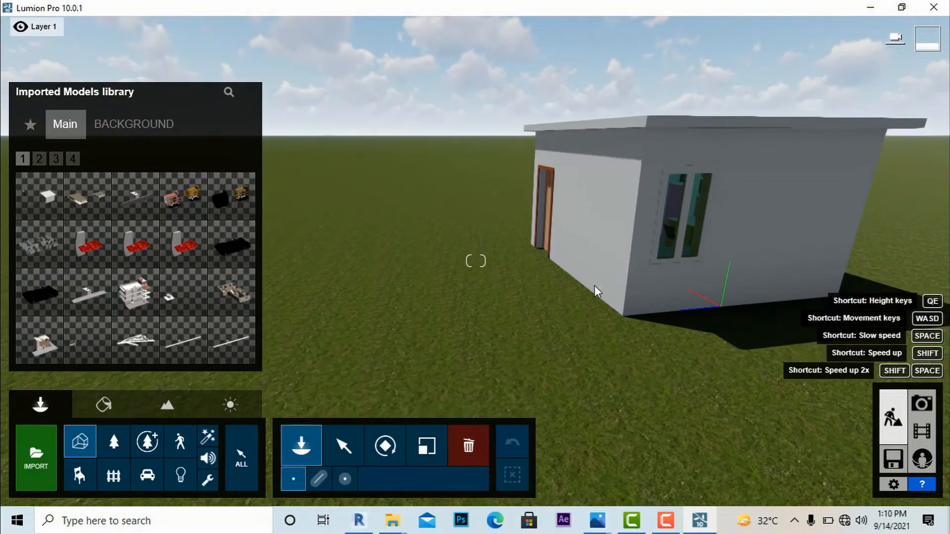
{"action": "key", "text": "w"}
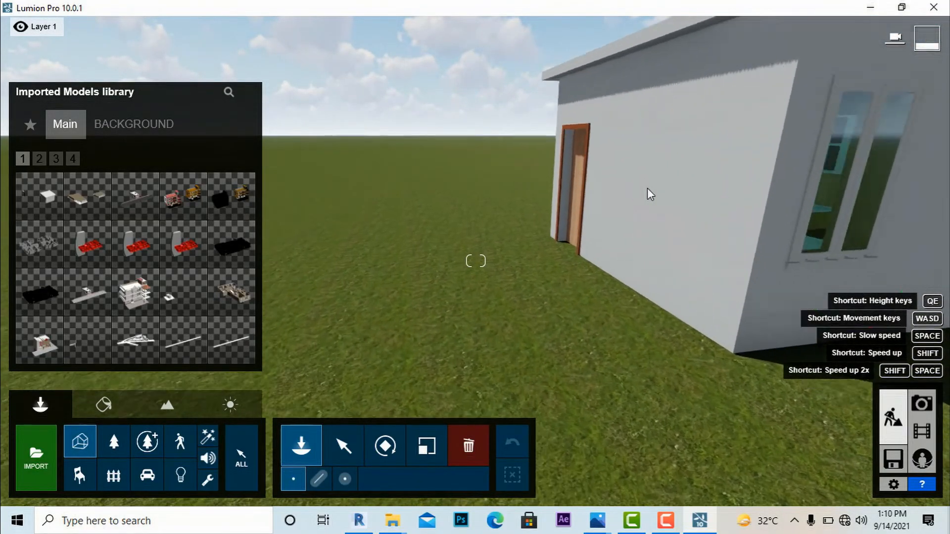
{"action": "key", "text": "w"}
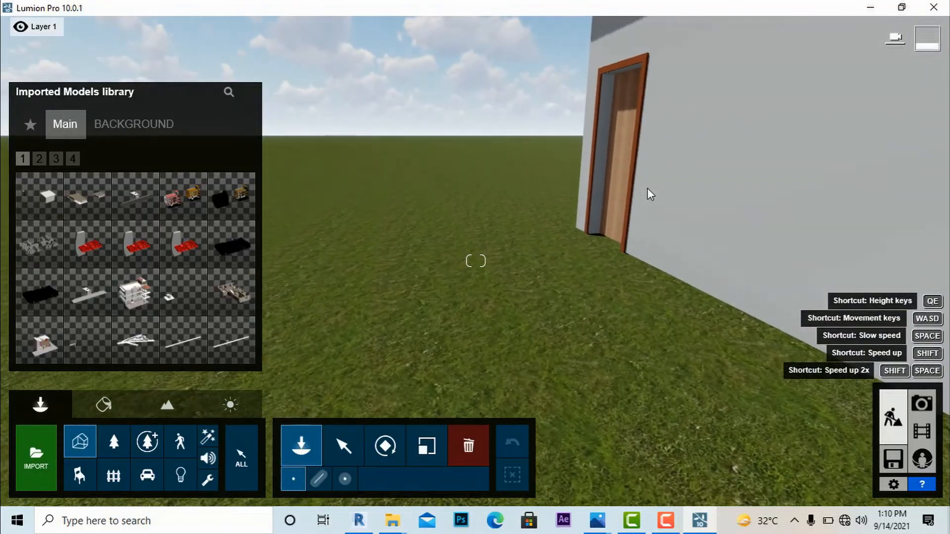
{"action": "key", "text": "d"}
{"action": "key", "text": "d"}
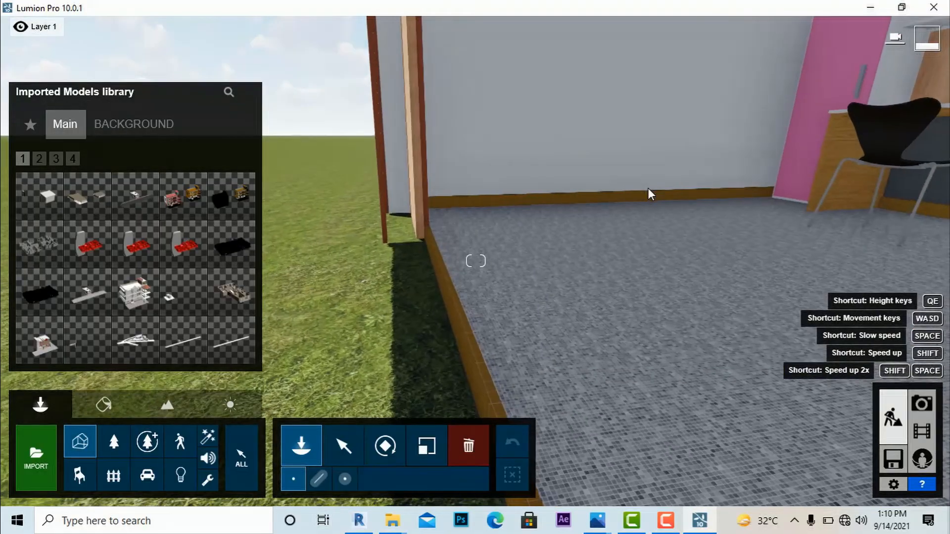
{"action": "mouse_move", "coordinate": [648, 188]}
{"action": "right_mouse_down"}
{"action": "mouse_move", "coordinate": [656, 248]}
{"action": "mouse_move", "coordinate": [752, 245]}
{"action": "mouse_move", "coordinate": [762, 213]}
{"action": "mouse_move", "coordinate": [646, 179]}
{"action": "right_mouse_up"}
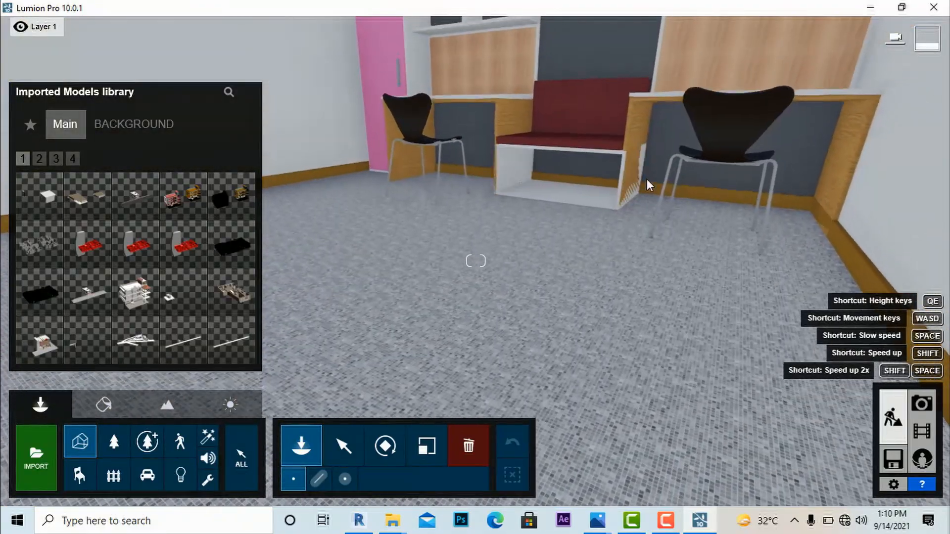
{"action": "middle_click_drag", "start_coordinate": [648, 147], "coordinate": [649, 131]}
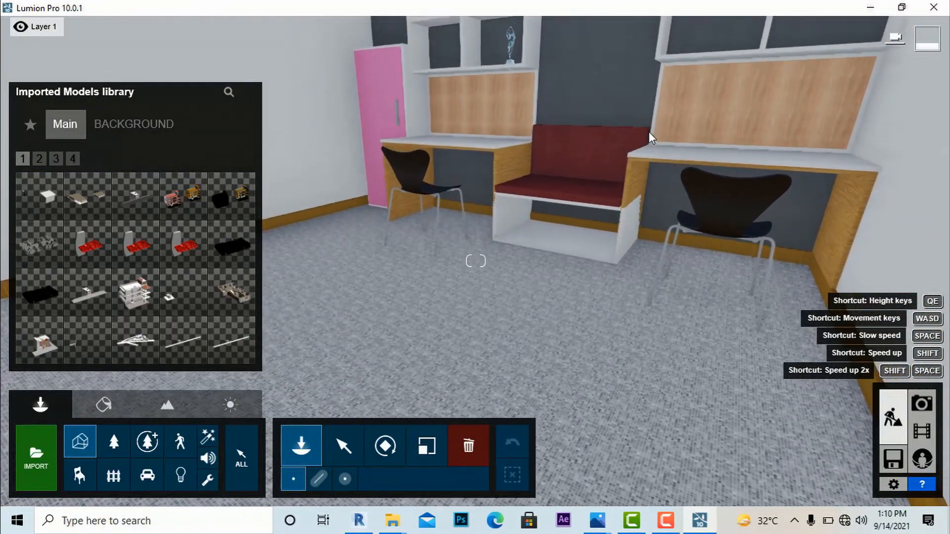
{"action": "right_click_drag", "start_coordinate": [602, 279], "coordinate": [561, 183]}
{"action": "scroll", "coordinate": [554, 283], "scroll_direction": "down", "scroll_amount": 2}
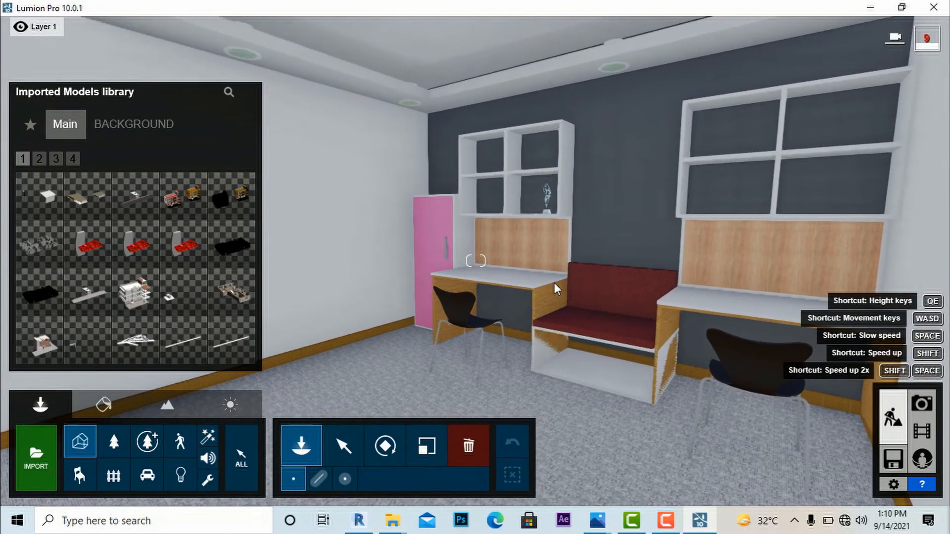
{"action": "right_click_drag", "start_coordinate": [630, 429], "coordinate": [666, 421]}
{"action": "key", "text": "e"}
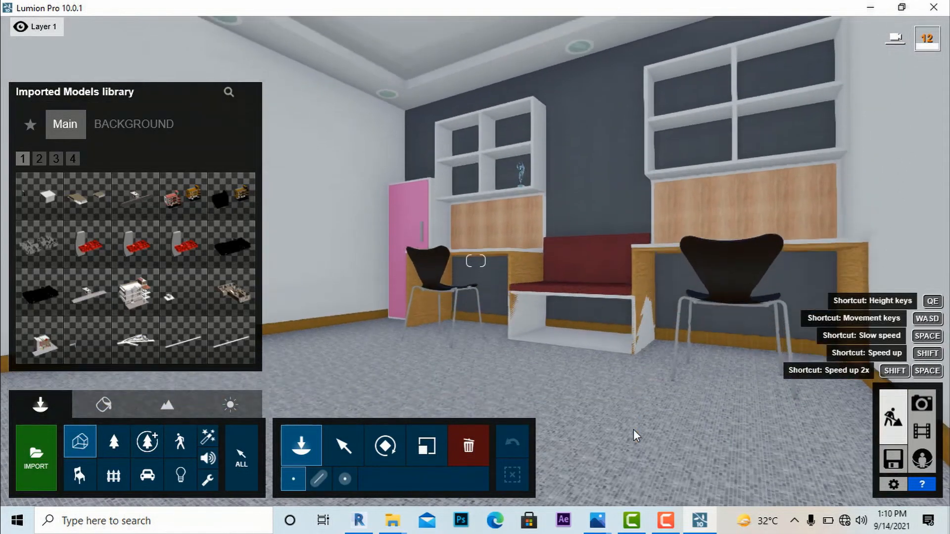
- Assign the outdoor wood material Wood 001 1024 to the back panels above the two desks and save the change
{"action": "key", "text": "s"}
{"action": "right_click_drag", "start_coordinate": [633, 425], "coordinate": [635, 432]}
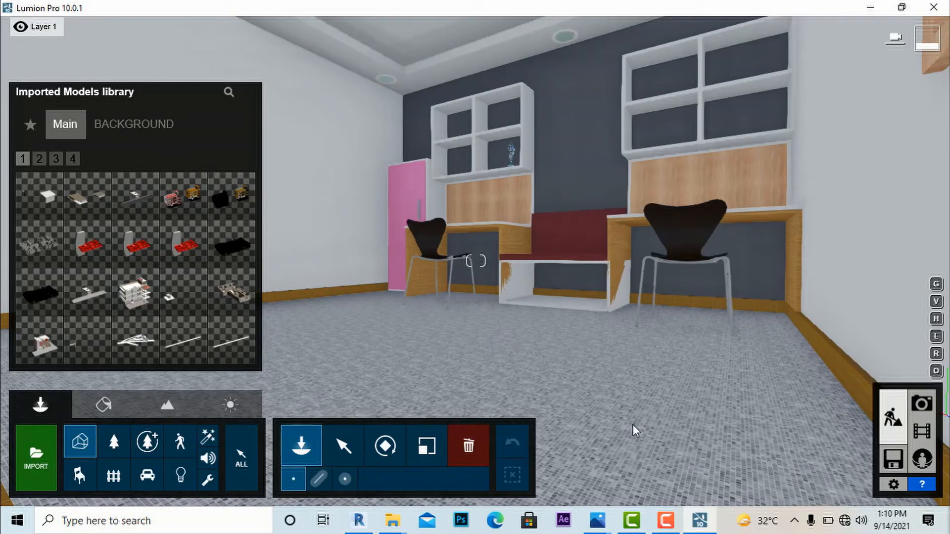
{"action": "left_click", "coordinate": [102, 406]}
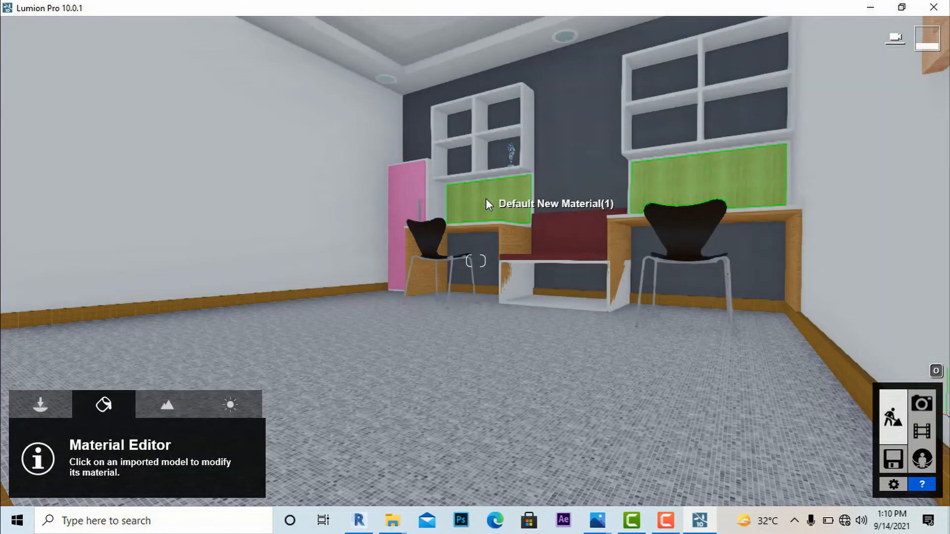
{"action": "left_click", "coordinate": [486, 198]}
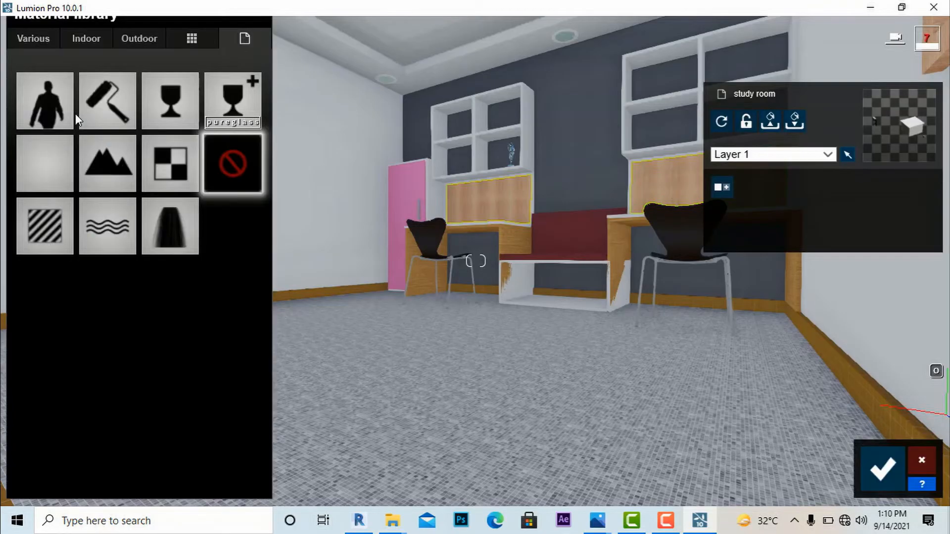
{"action": "left_click", "coordinate": [141, 40]}
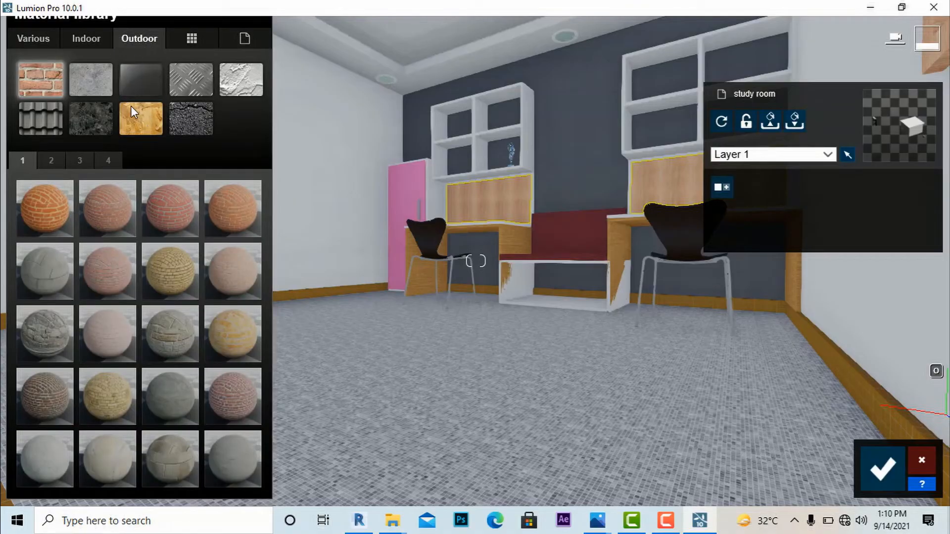
{"action": "left_click", "coordinate": [140, 120]}
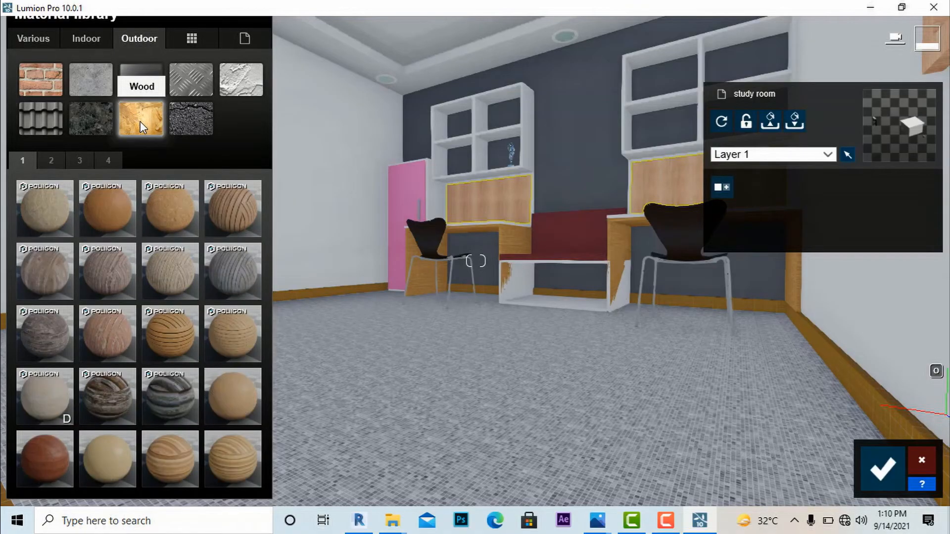
{"action": "left_click", "coordinate": [229, 394]}
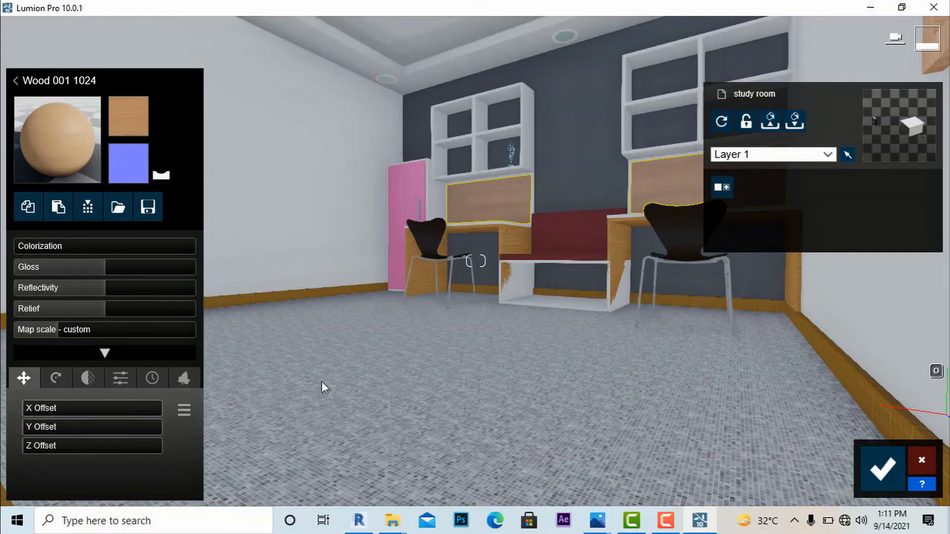
{"action": "left_click", "coordinate": [887, 468]}
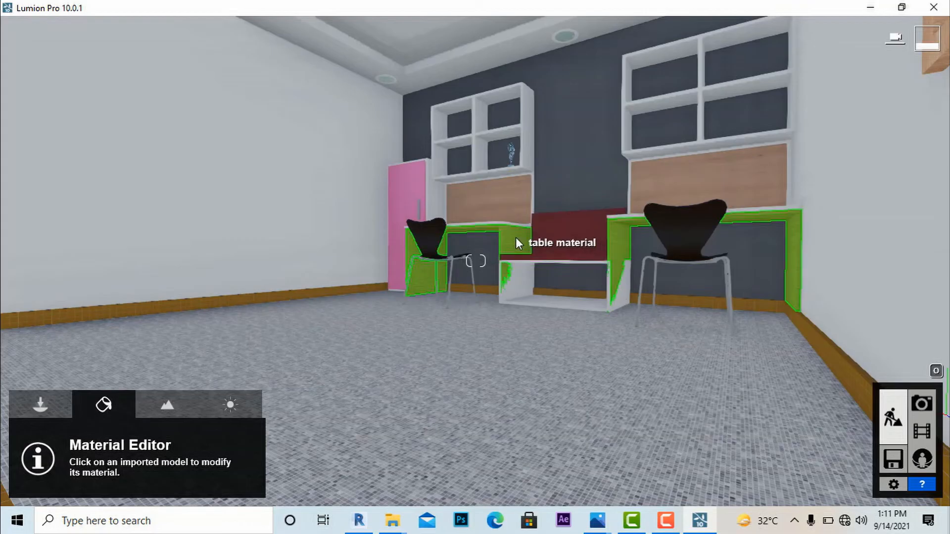
- Replace the desks' table material with the indoor plastic material Linoleum 010 1024
{"action": "left_click", "coordinate": [516, 243]}
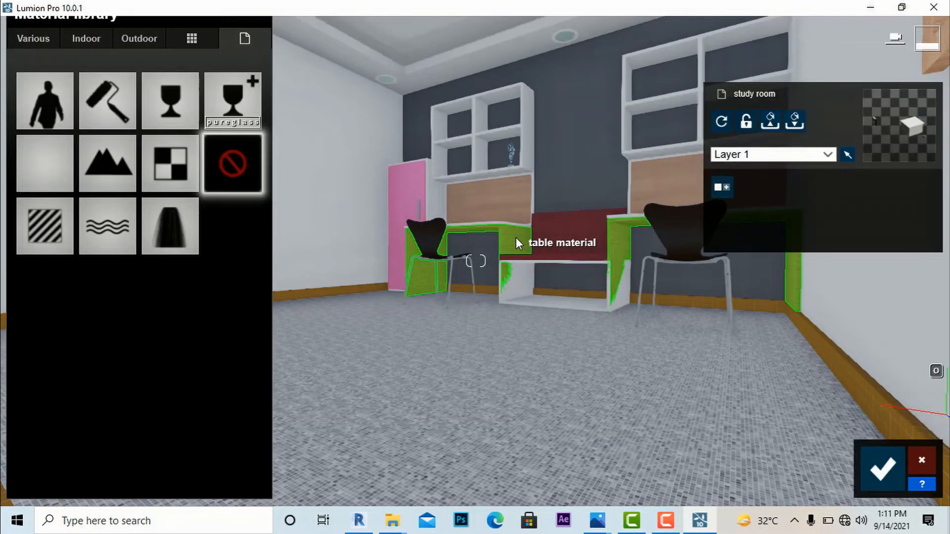
{"action": "left_click", "coordinate": [88, 39]}
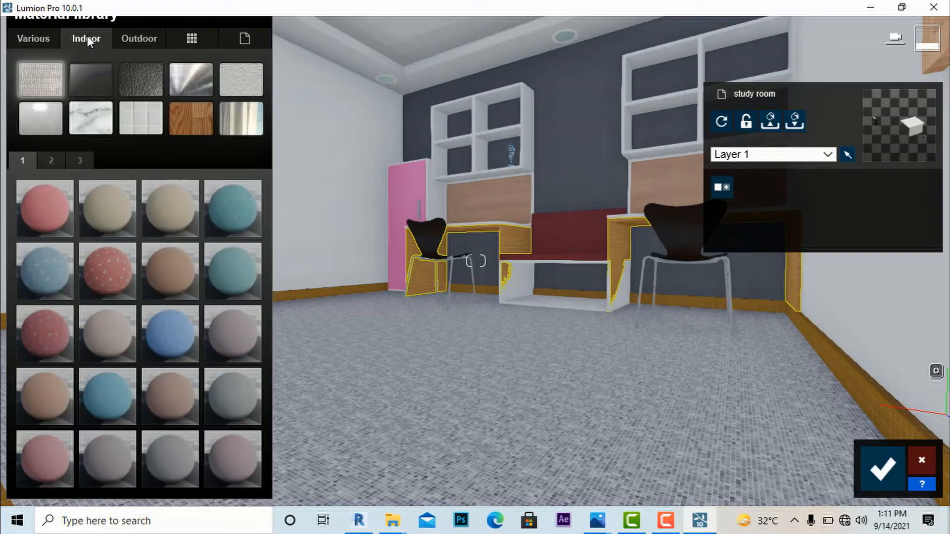
{"action": "left_click", "coordinate": [37, 109]}
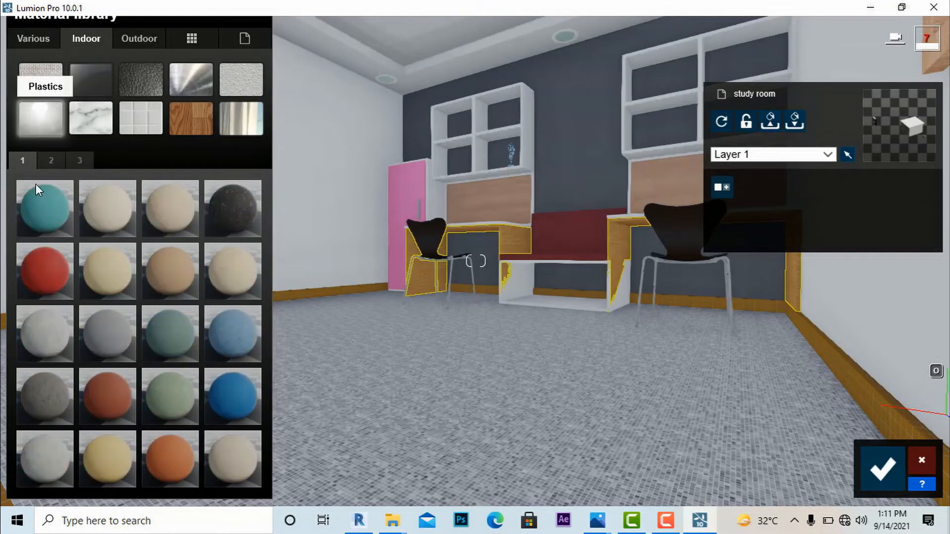
{"action": "left_click", "coordinate": [46, 340]}
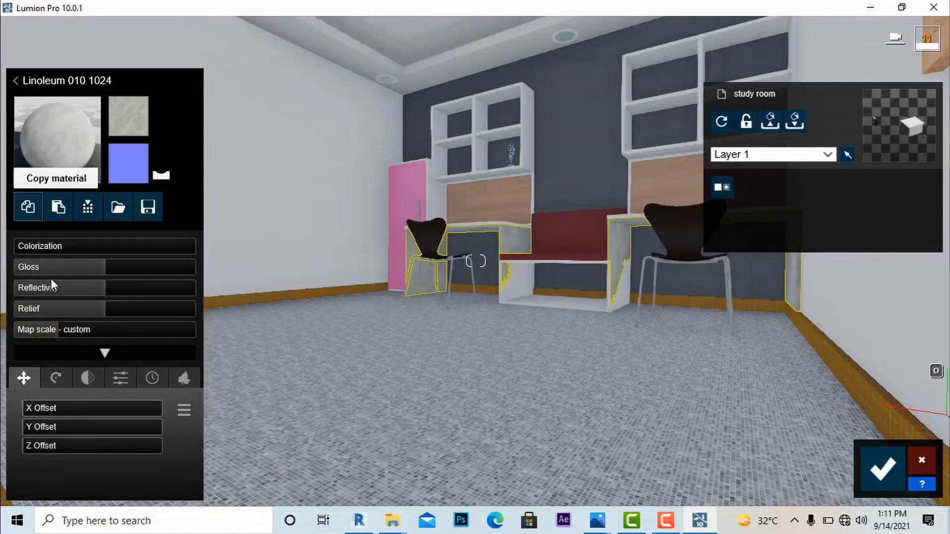
- Set the desk material's map scale to 0.0 and white colorization to 0.9, raise its reflectivity to about three quarters, and save
{"action": "left_click_drag", "start_coordinate": [52, 330], "coordinate": [24, 329]}
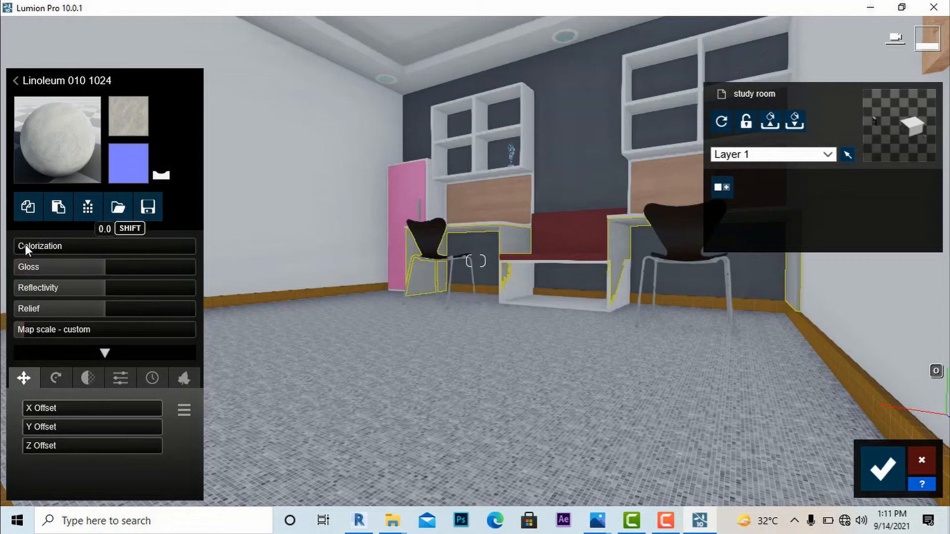
{"action": "left_click_drag", "start_coordinate": [25, 245], "coordinate": [175, 244]}
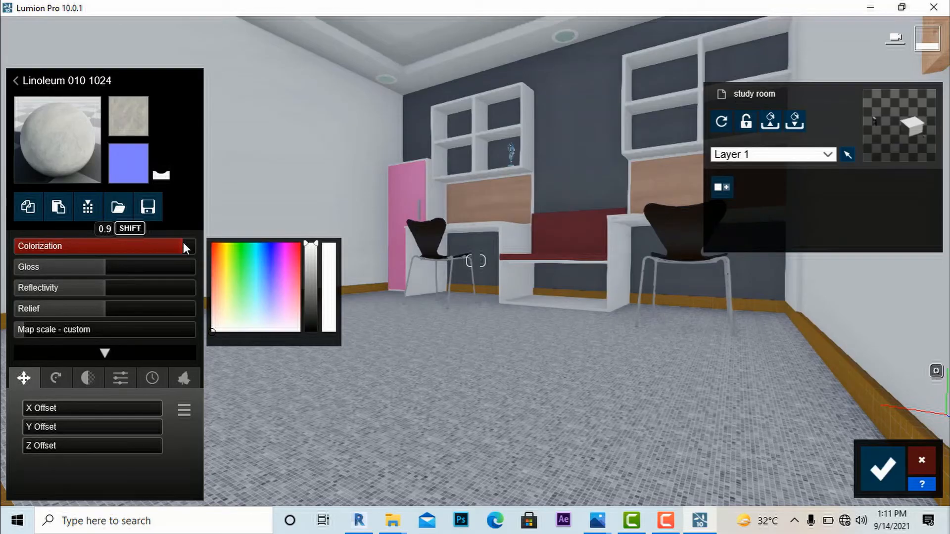
{"action": "left_click_drag", "start_coordinate": [183, 243], "coordinate": [183, 242]}
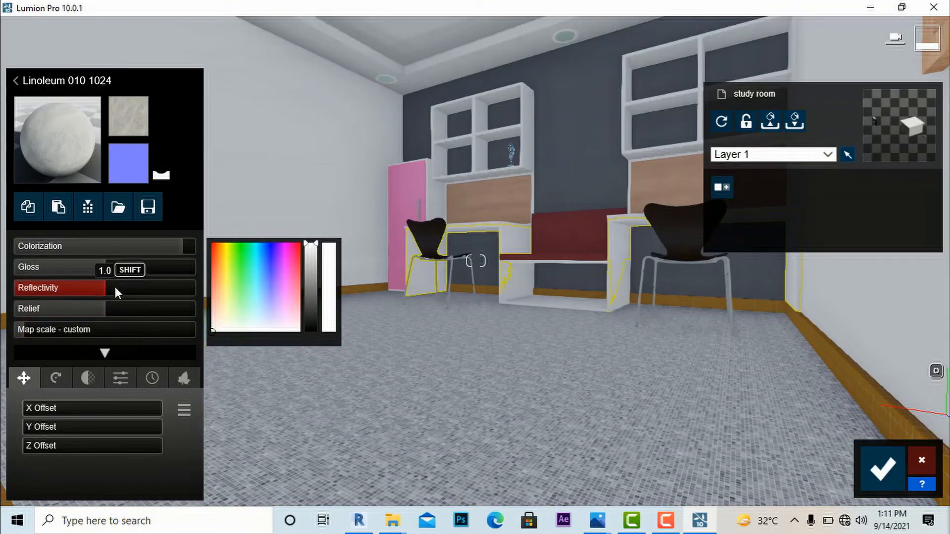
{"action": "left_click_drag", "start_coordinate": [116, 288], "coordinate": [120, 289]}
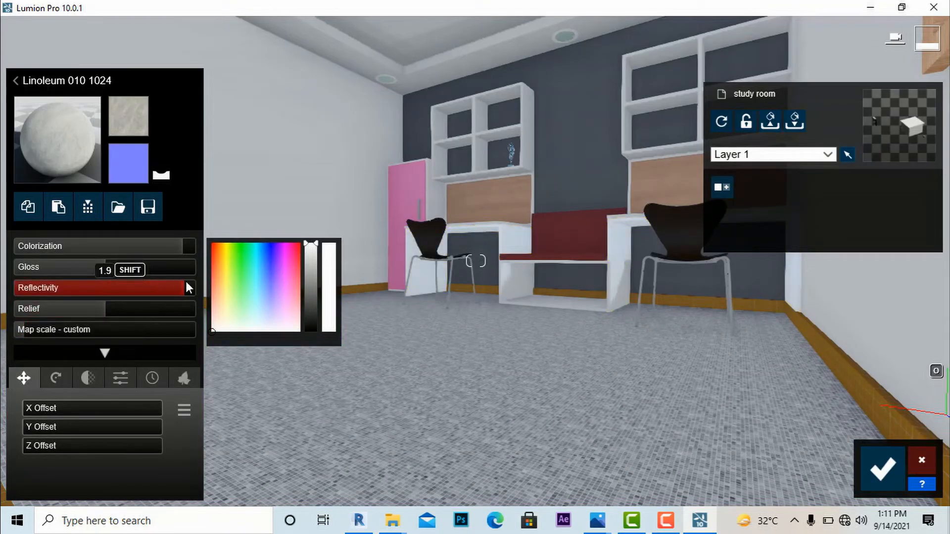
{"action": "left_click", "coordinate": [158, 289]}
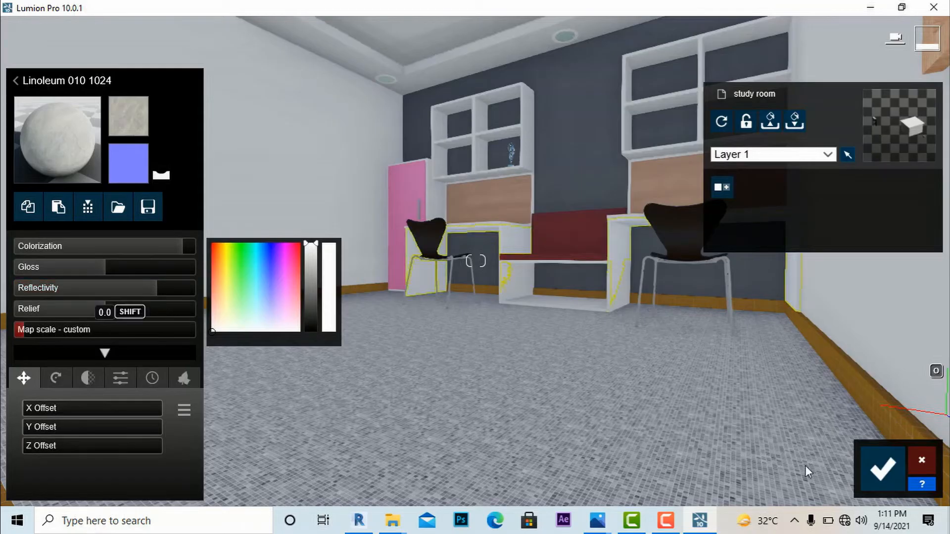
{"action": "left_click", "coordinate": [884, 465]}
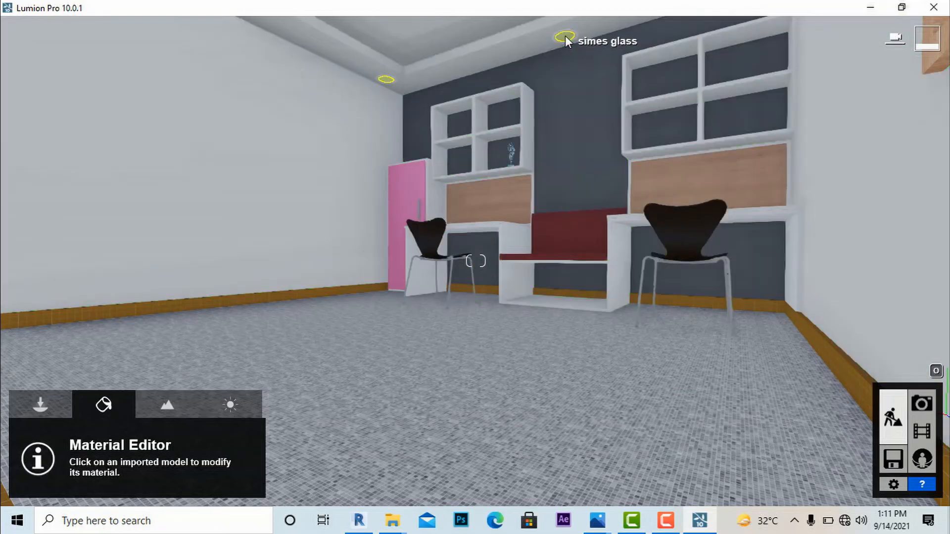
- Replace the glass of the round ceiling lights with the indoor plastic material Linoleum 010 1024
{"action": "left_click", "coordinate": [565, 40]}
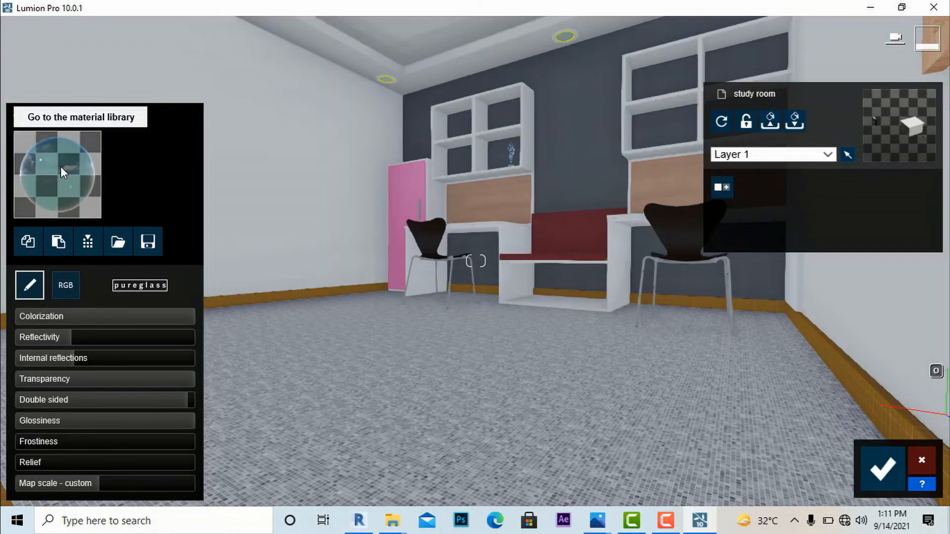
{"action": "left_click", "coordinate": [61, 169]}
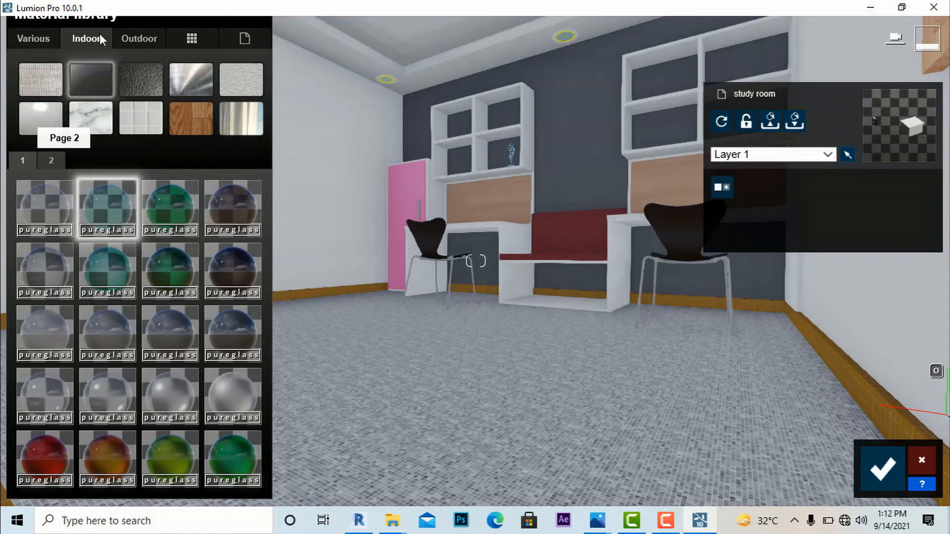
{"action": "left_click", "coordinate": [37, 124]}
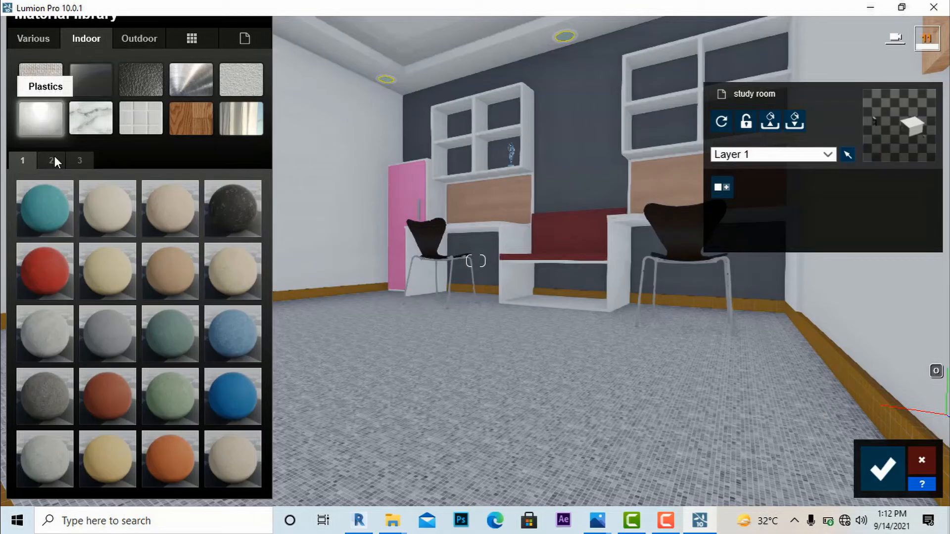
{"action": "left_click", "coordinate": [52, 333]}
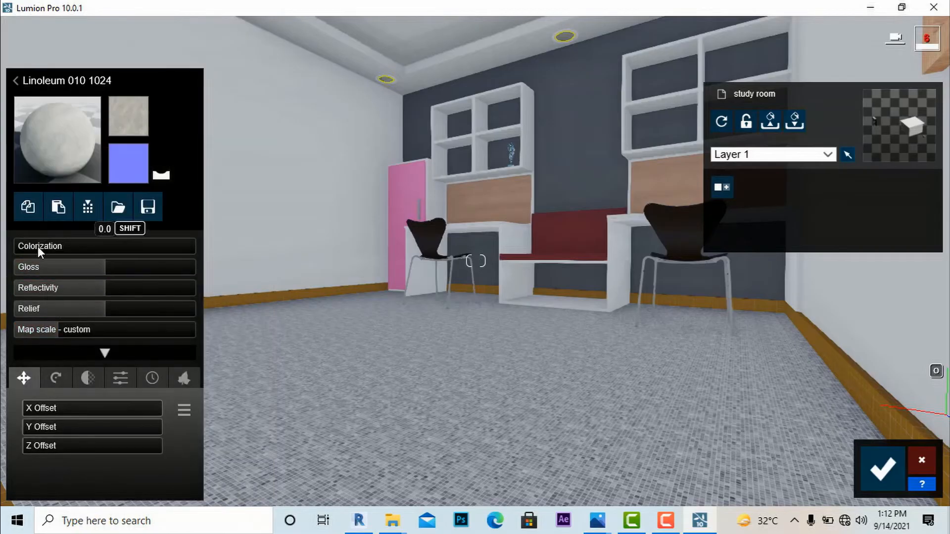
- Colorize the ceiling light material almost fully white, raise its emissive value slightly so the lights glow, and save
{"action": "left_click_drag", "start_coordinate": [31, 245], "coordinate": [182, 245]}
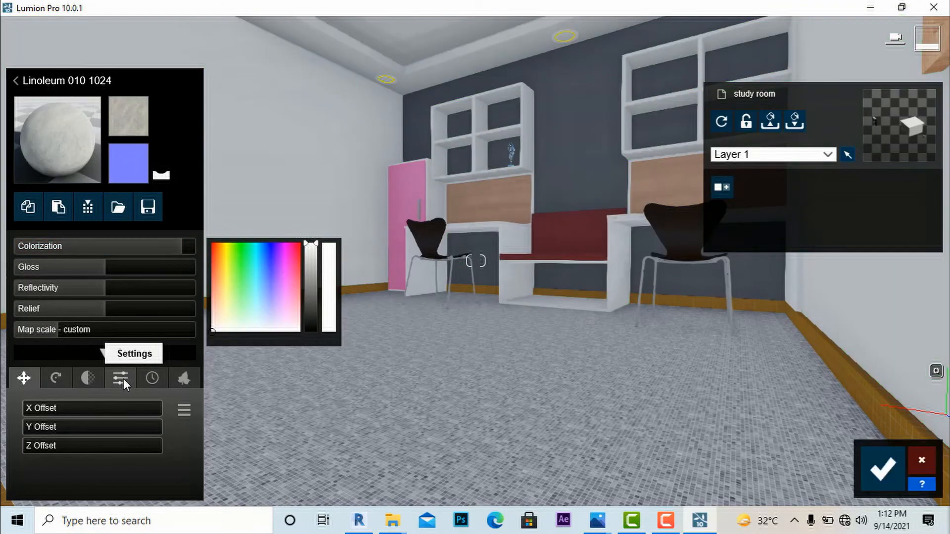
{"action": "left_click", "coordinate": [123, 379]}
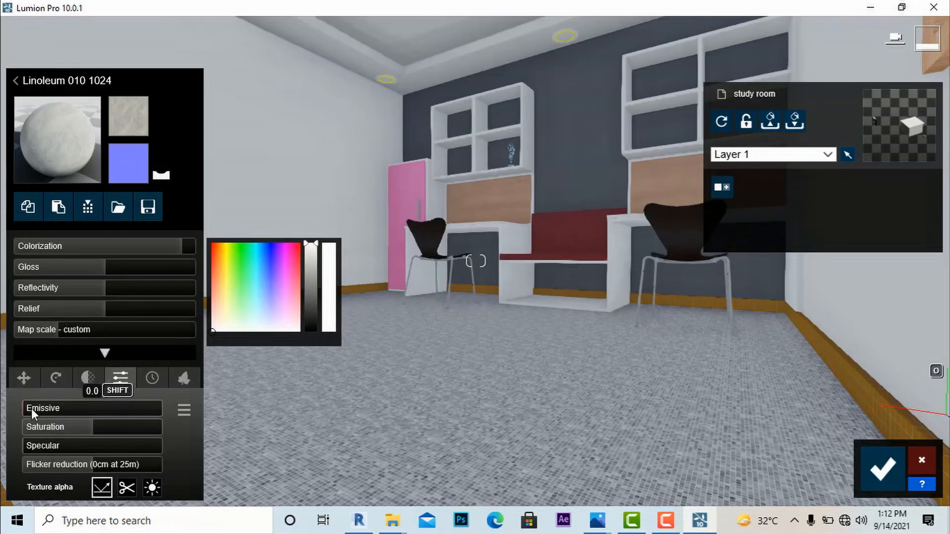
{"action": "left_click_drag", "start_coordinate": [26, 408], "coordinate": [46, 407]}
{"action": "left_click", "coordinate": [887, 470]}
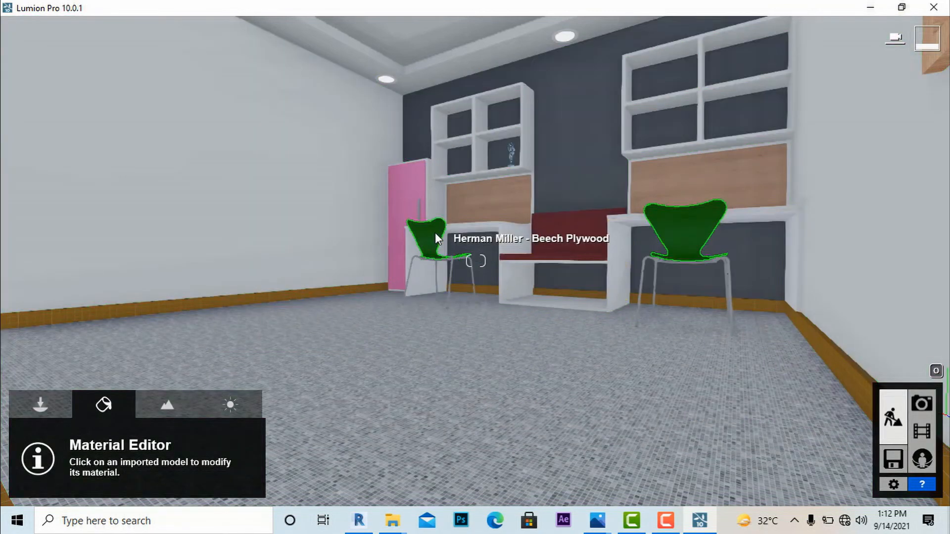
- Give the chair seats a plain Color material in bright green at full brightness and save the change
{"action": "left_click", "coordinate": [432, 233]}
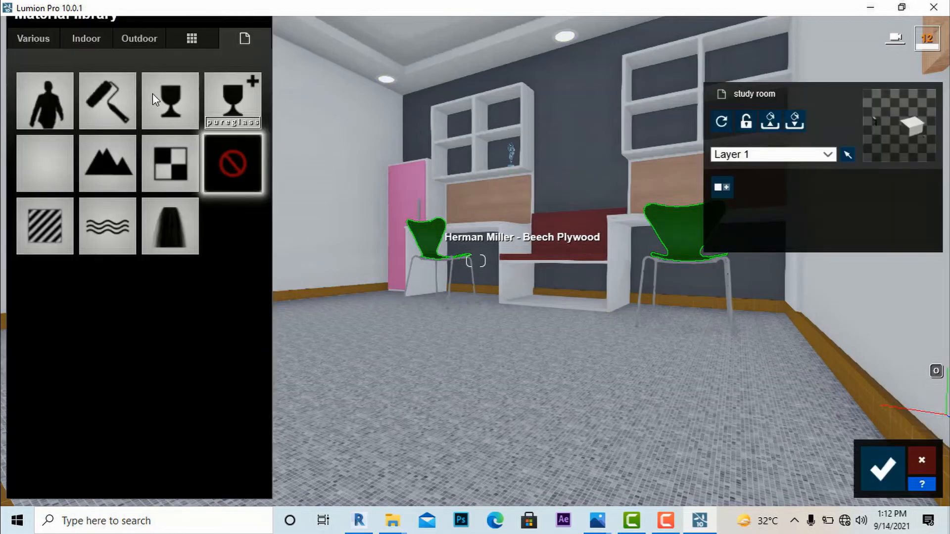
{"action": "left_click", "coordinate": [113, 102]}
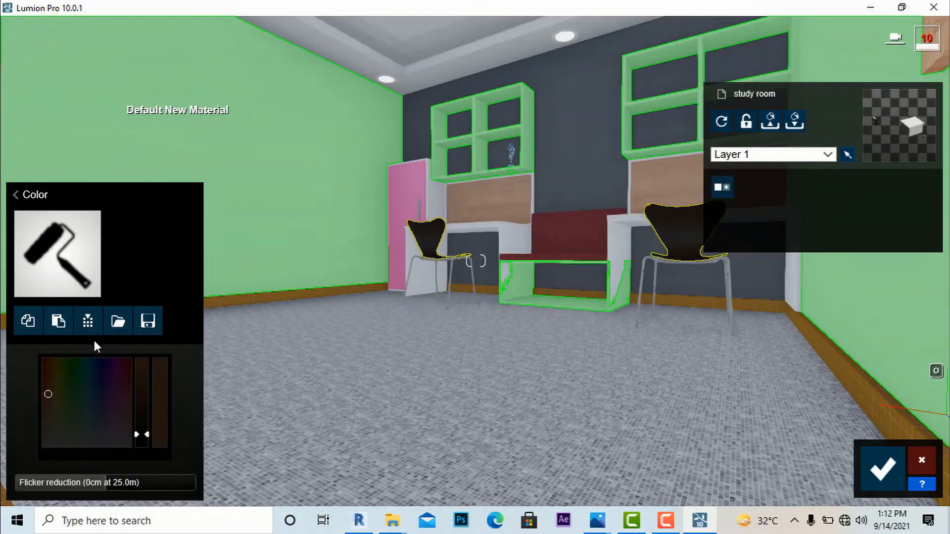
{"action": "mouse_move", "coordinate": [55, 394]}
{"action": "left_mouse_down"}
{"action": "mouse_move", "coordinate": [58, 405]}
{"action": "mouse_move", "coordinate": [52, 381]}
{"action": "left_mouse_up"}
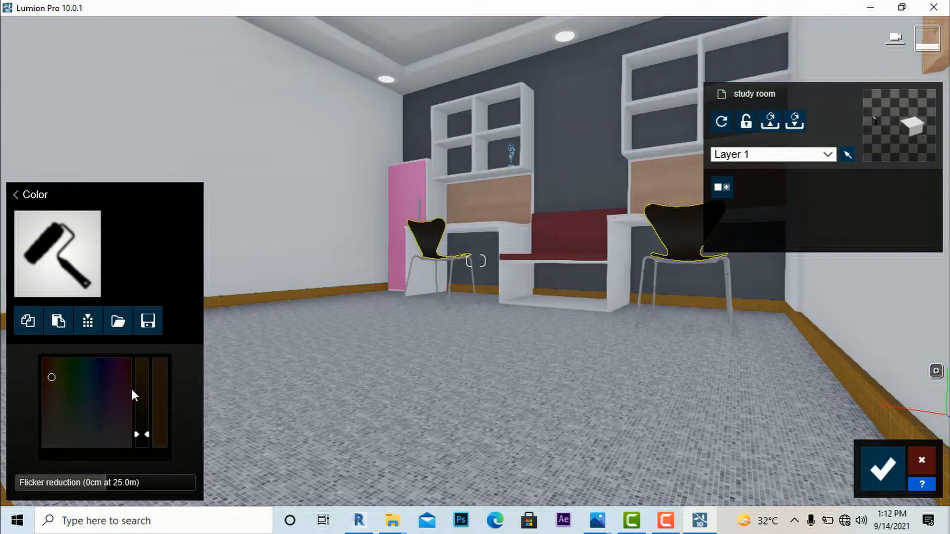
{"action": "left_click_drag", "start_coordinate": [141, 388], "coordinate": [143, 361]}
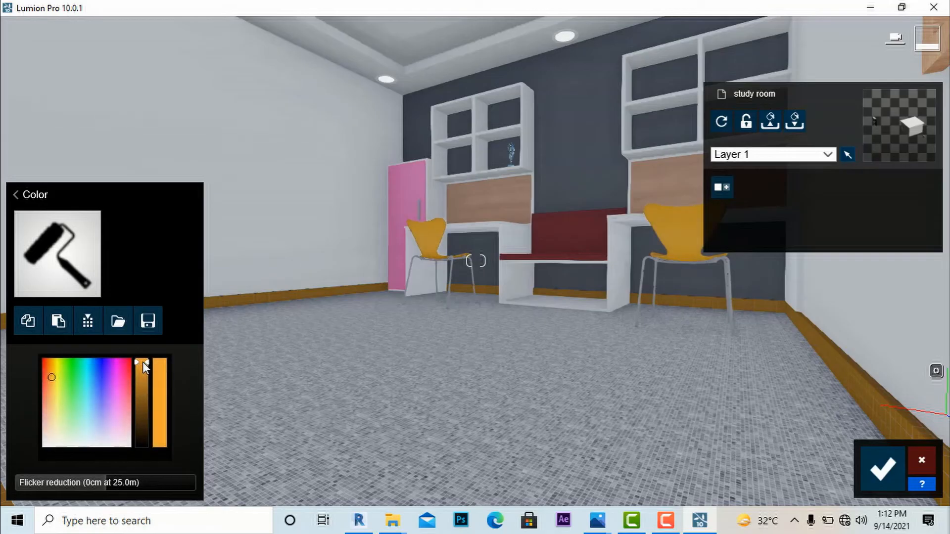
{"action": "left_click", "coordinate": [72, 385]}
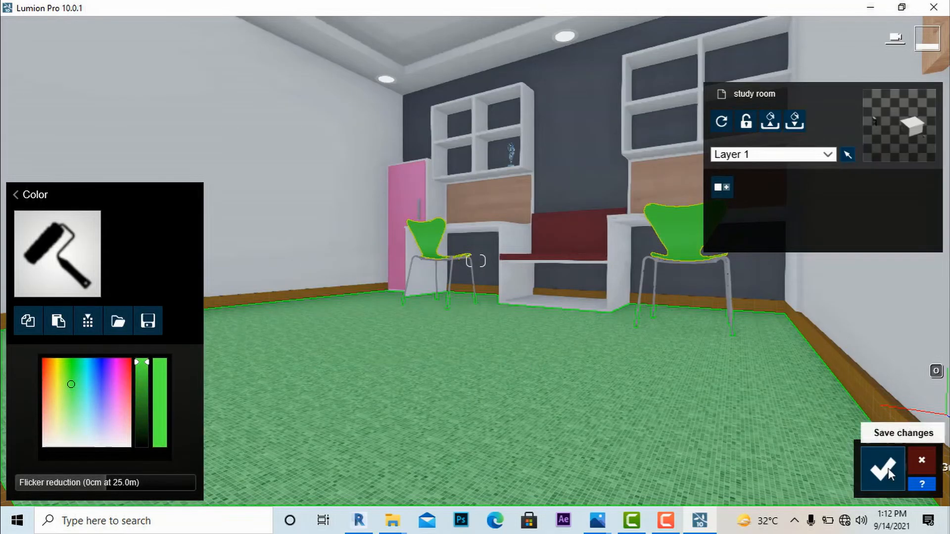
{"action": "left_click", "coordinate": [878, 450]}
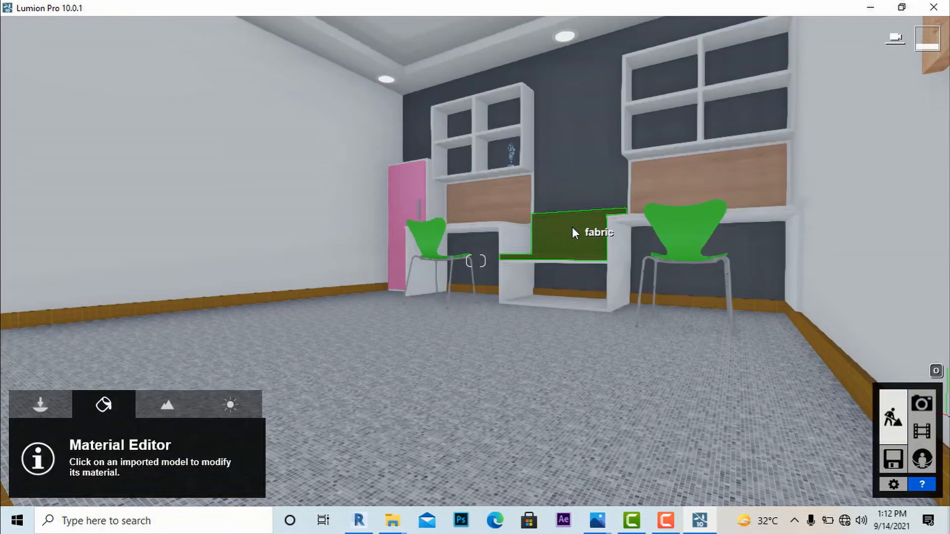
- Try the indoor curtain material Polii Wallpaper Modern 60 1k on the bench's fabric seat and backrest
{"action": "left_click", "coordinate": [573, 229]}
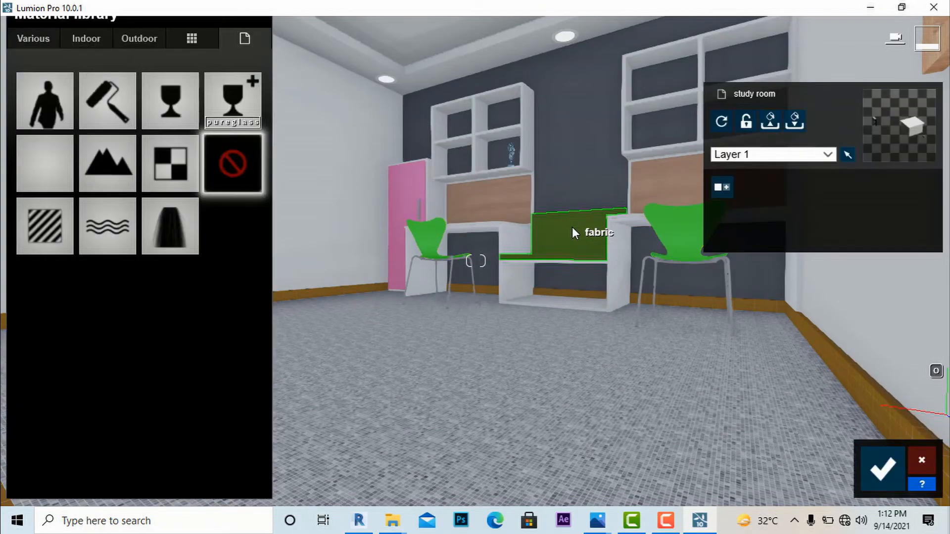
{"action": "left_click", "coordinate": [79, 40]}
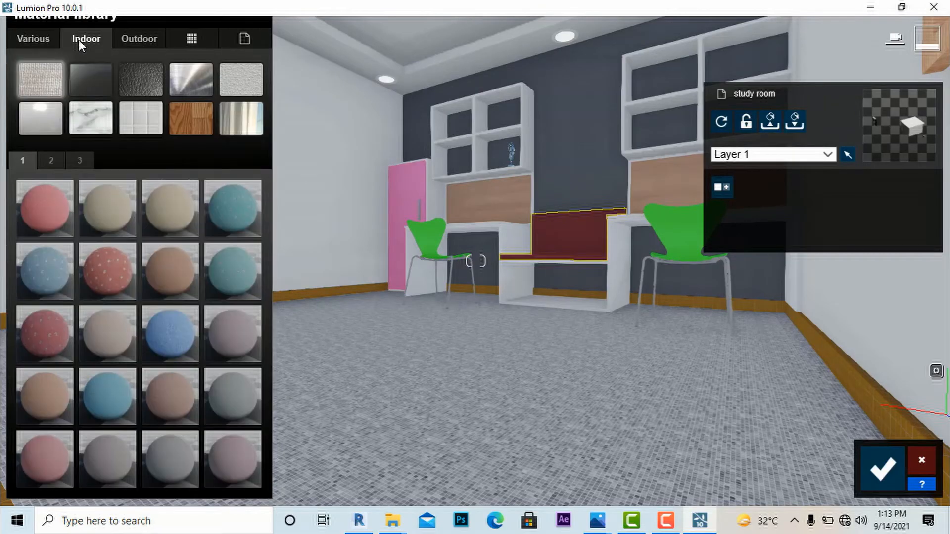
{"action": "left_click", "coordinate": [254, 123]}
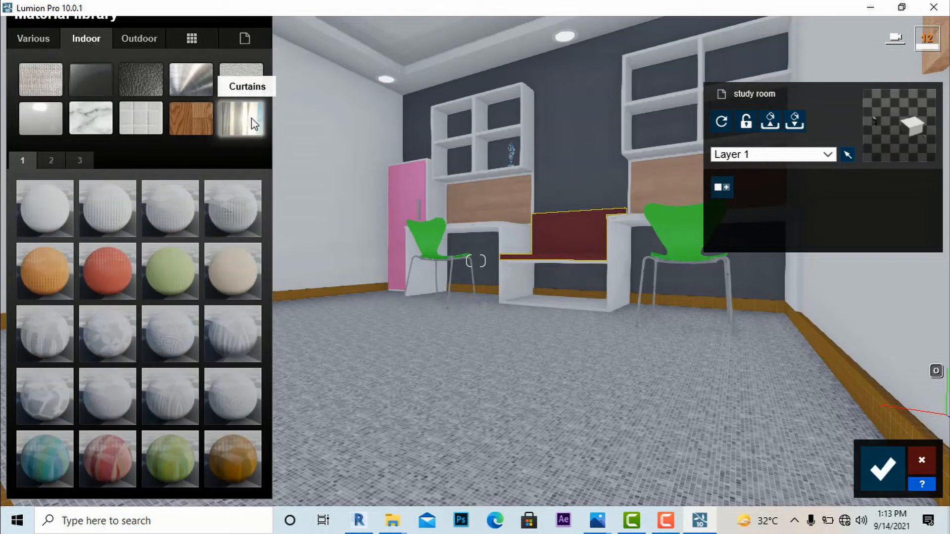
{"action": "left_click", "coordinate": [51, 160]}
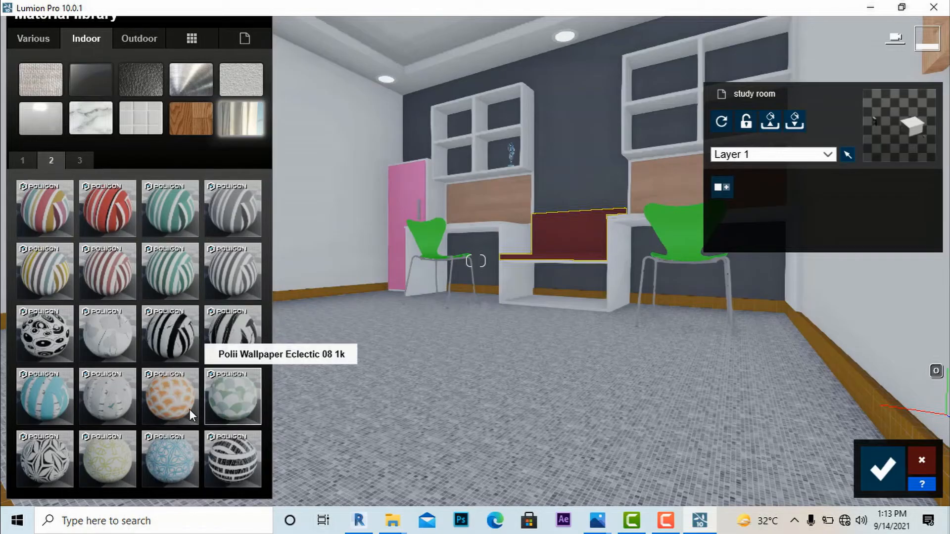
{"action": "left_click", "coordinate": [82, 164]}
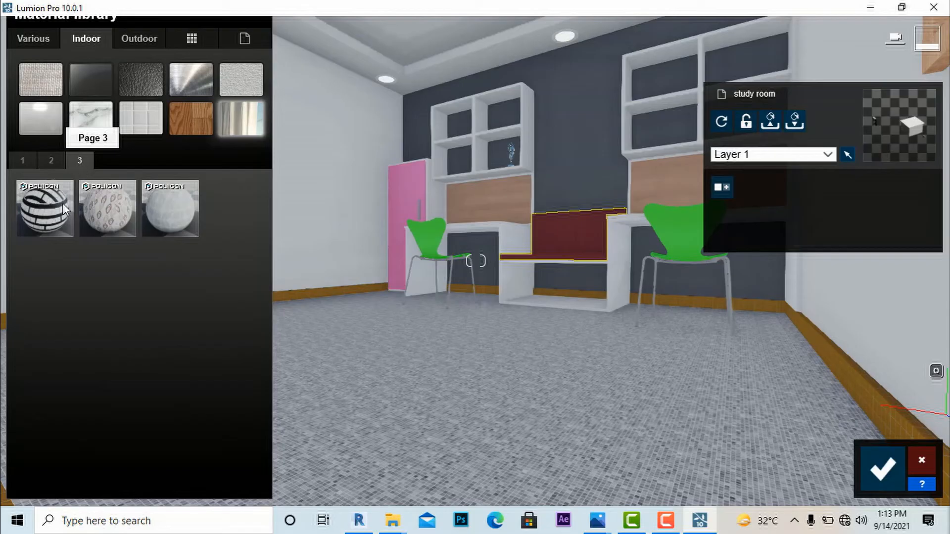
{"action": "left_click", "coordinate": [106, 207]}
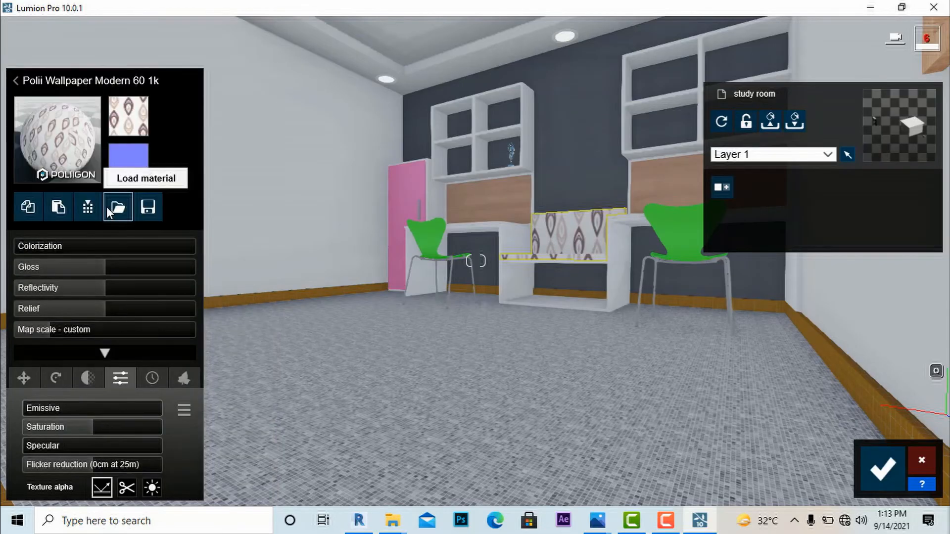
- Give the bench fabric the red, brown and white striped Poliigon curtain material and save the change
{"action": "left_click", "coordinate": [68, 140]}
{"action": "left_click", "coordinate": [63, 131]}
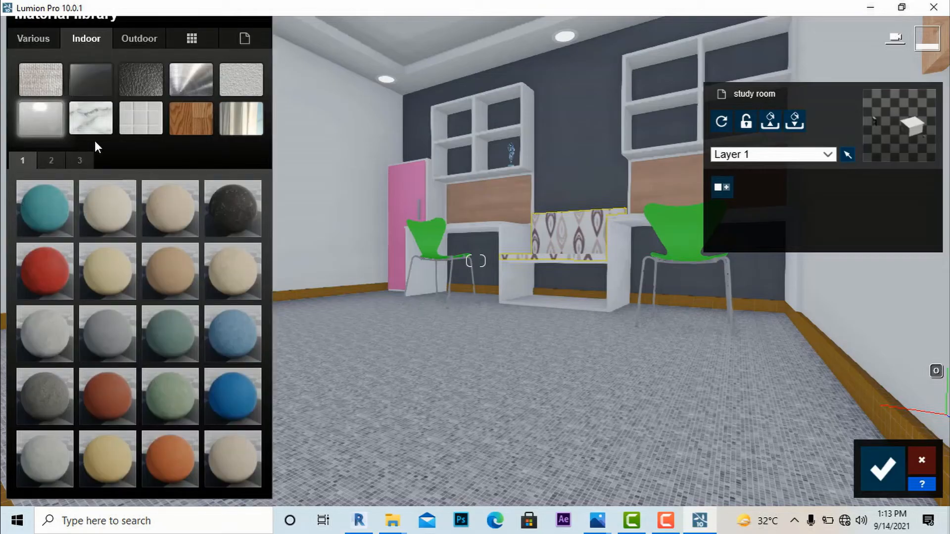
{"action": "left_click", "coordinate": [223, 114]}
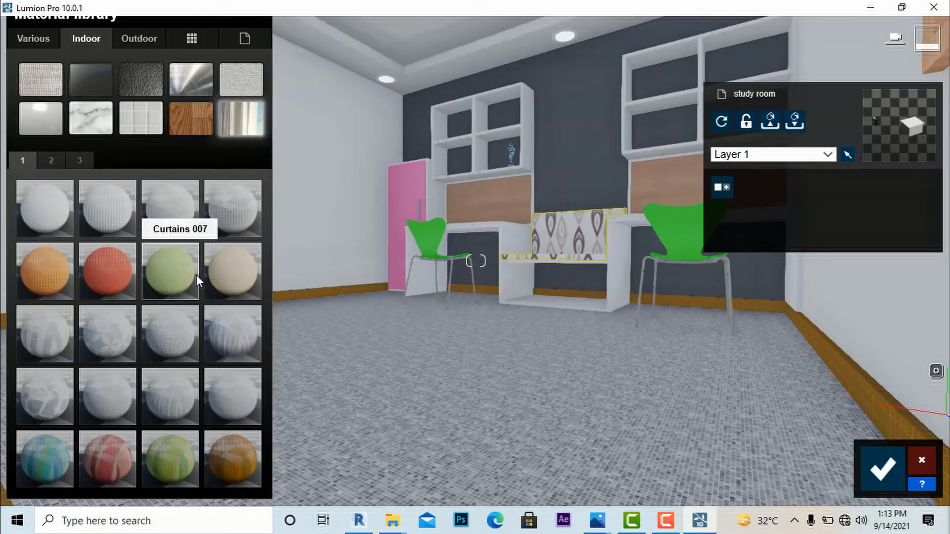
{"action": "left_click", "coordinate": [53, 161]}
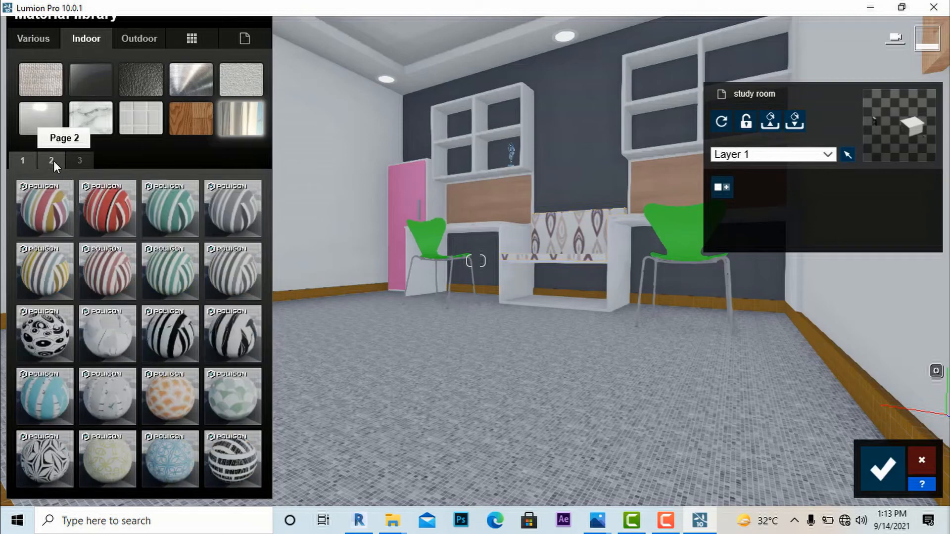
{"action": "left_click", "coordinate": [106, 270]}
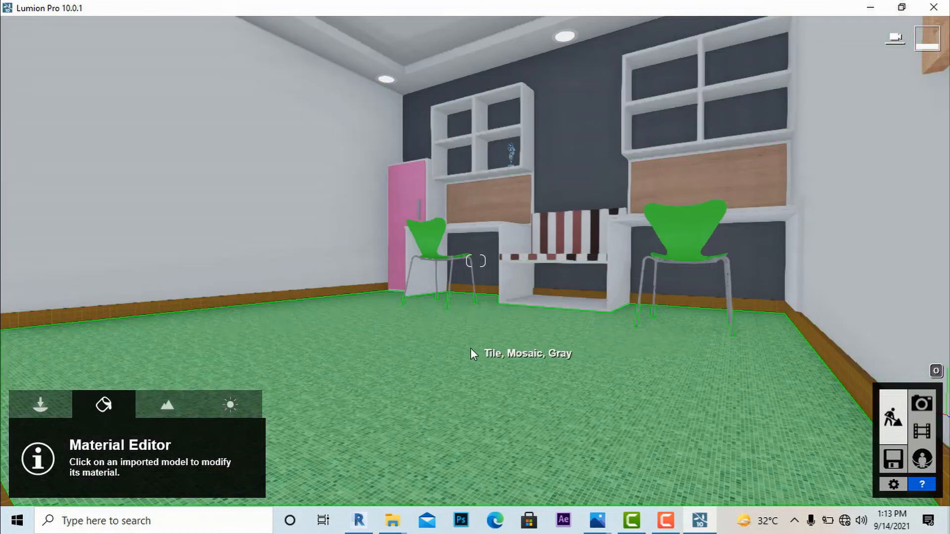
- Apply the indoor wood material Polii Wood Flooring 045 2K to the floor, raise its map scale slightly, and save
{"action": "left_click", "coordinate": [470, 349]}
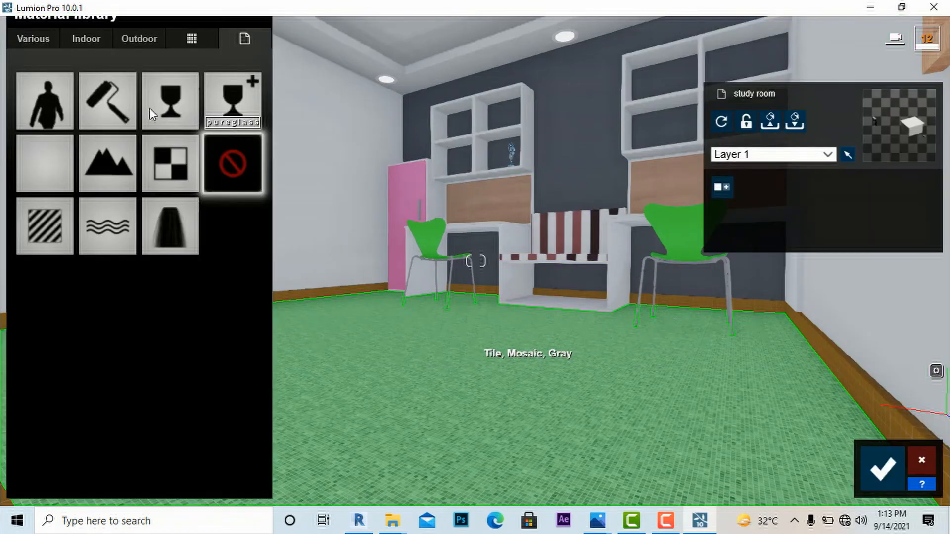
{"action": "left_click", "coordinate": [92, 42]}
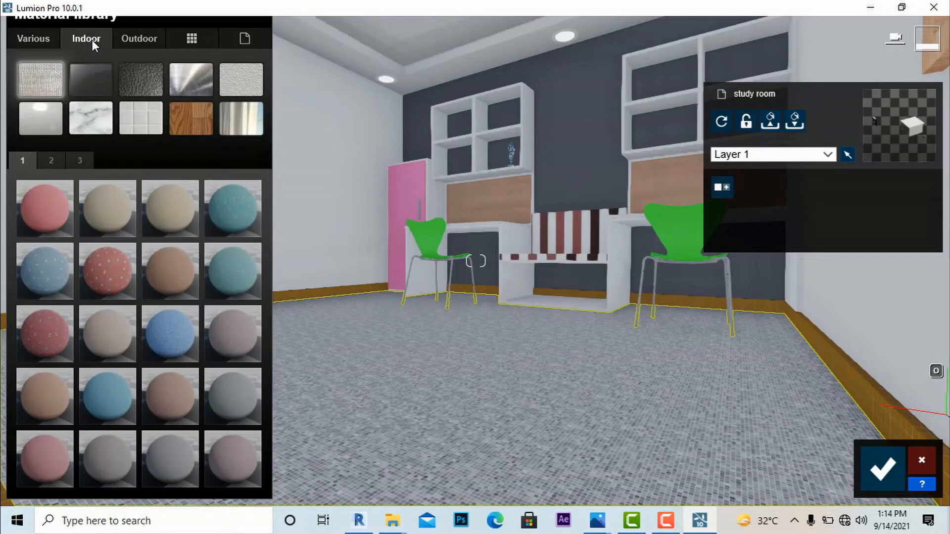
{"action": "left_click", "coordinate": [204, 125]}
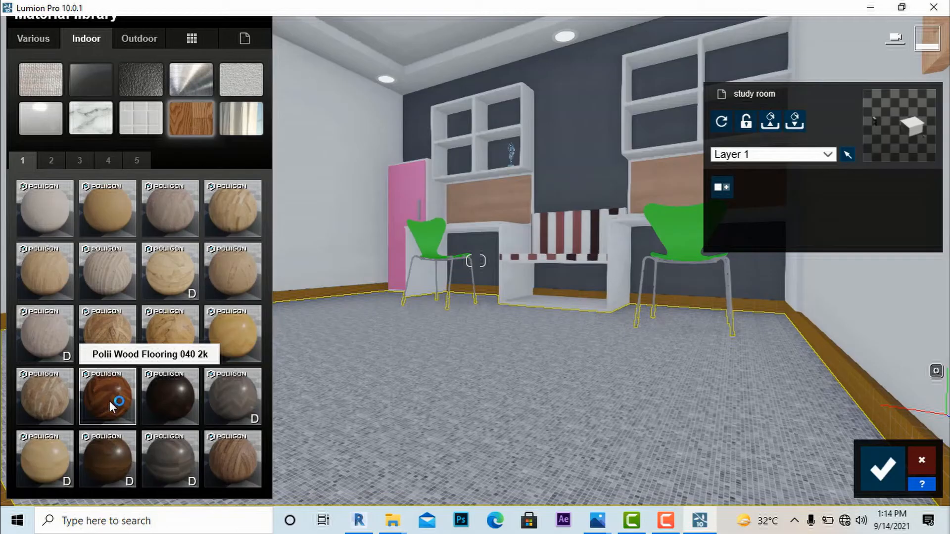
{"action": "left_click", "coordinate": [115, 455]}
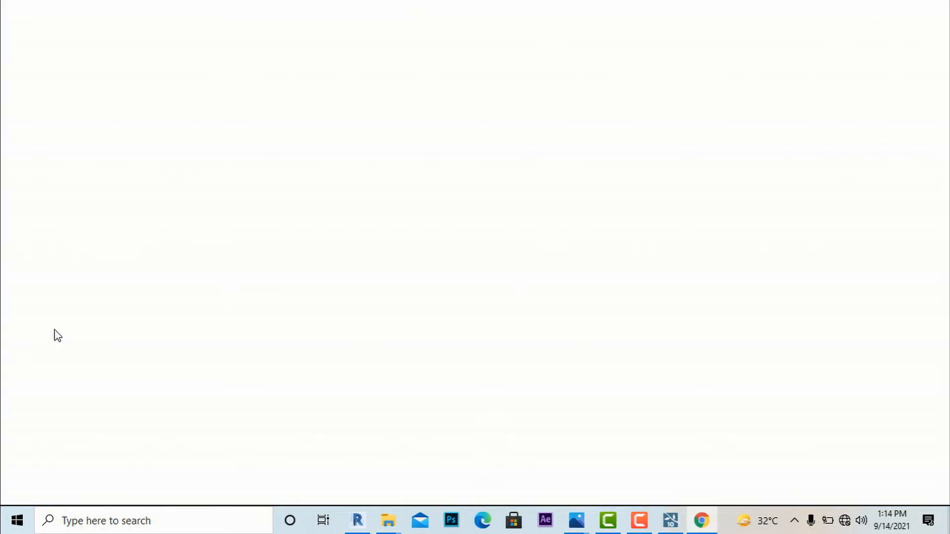
{"action": "mouse_move", "coordinate": [670, 521]}
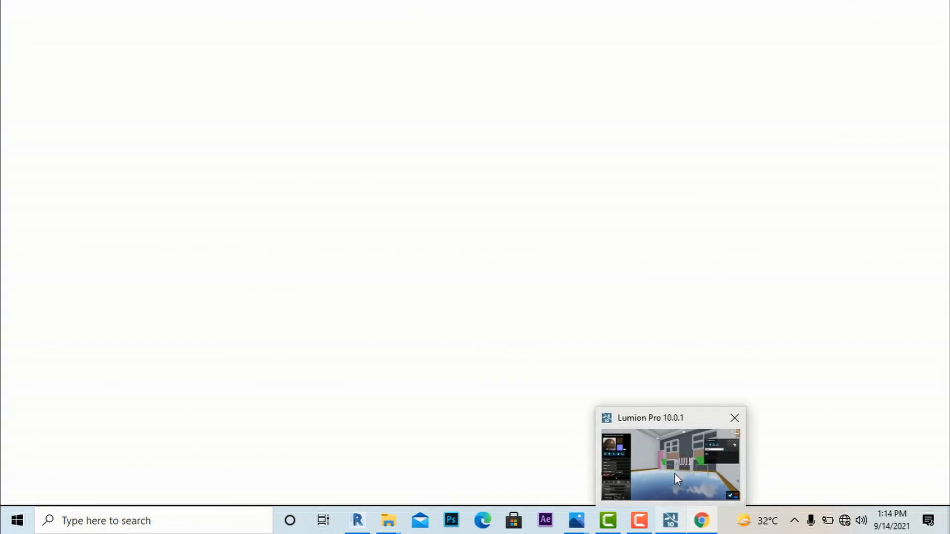
{"action": "left_click", "coordinate": [654, 442]}
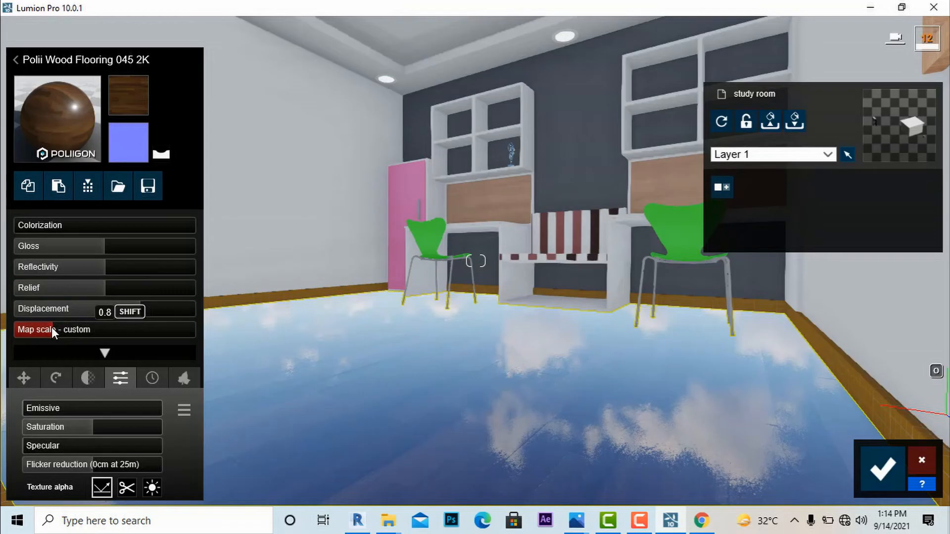
{"action": "left_click_drag", "start_coordinate": [51, 328], "coordinate": [56, 328]}
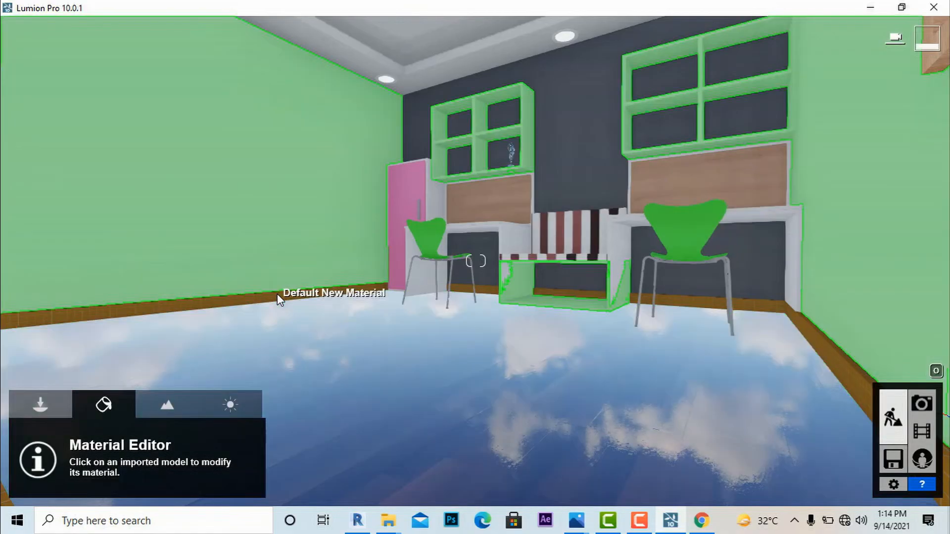
- Replace the skirting board's material with the indoor wood Polii Wood Flooring 045 2K and save the change
{"action": "left_click", "coordinate": [277, 294]}
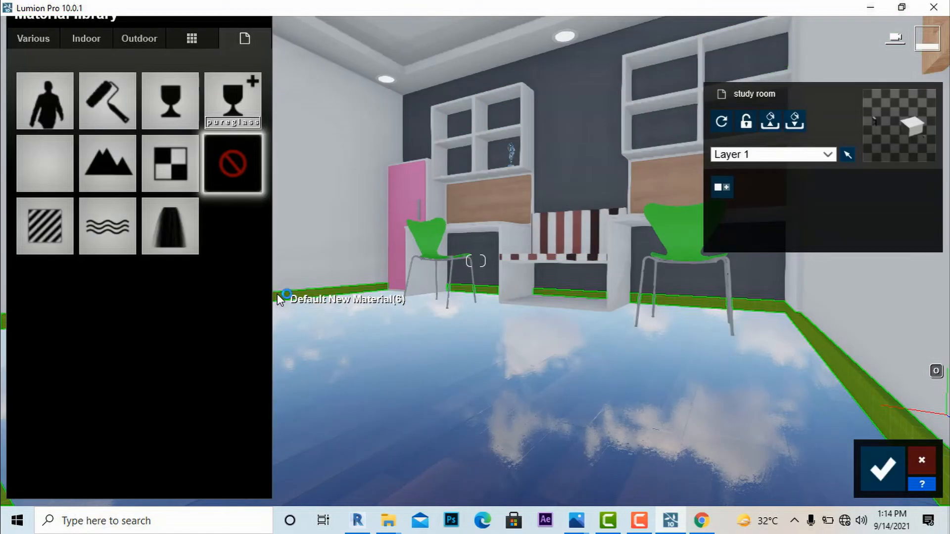
{"action": "left_click", "coordinate": [87, 38]}
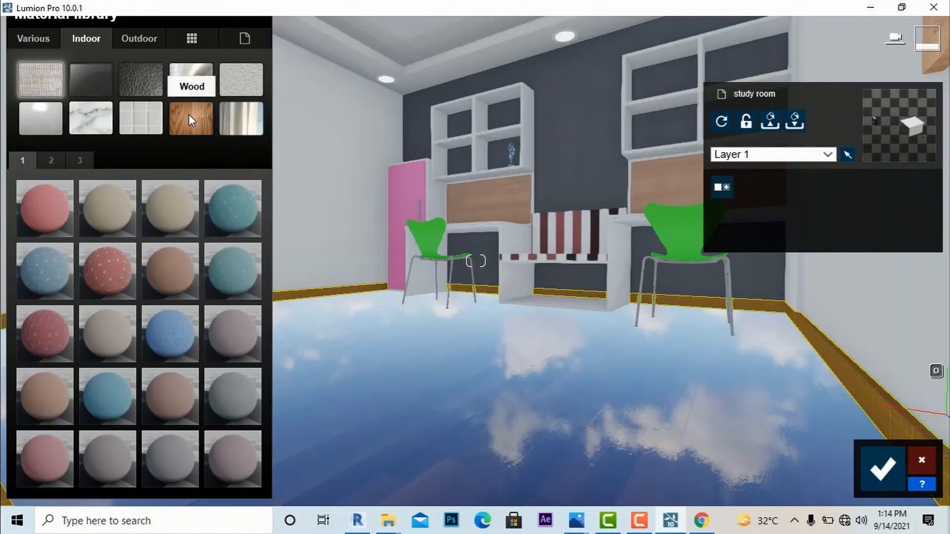
{"action": "left_click", "coordinate": [187, 114]}
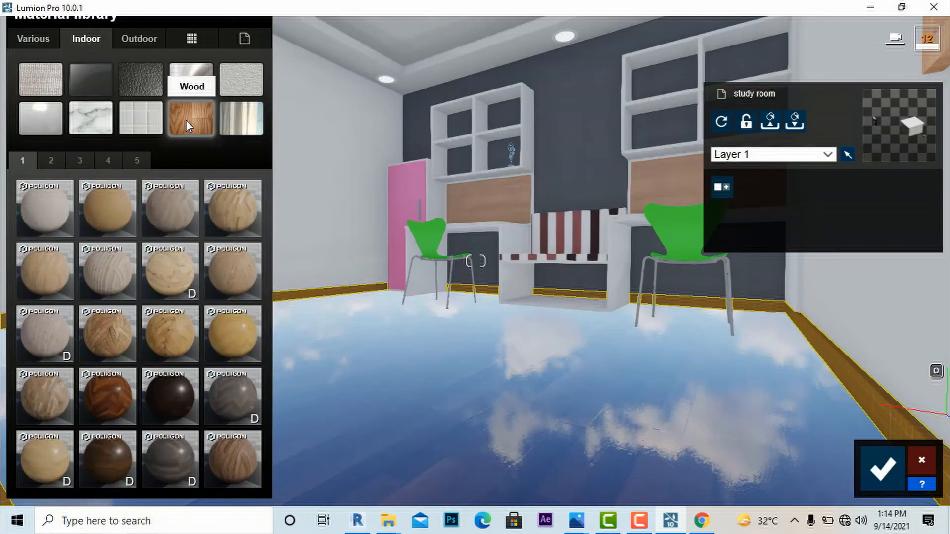
{"action": "left_click", "coordinate": [108, 459]}
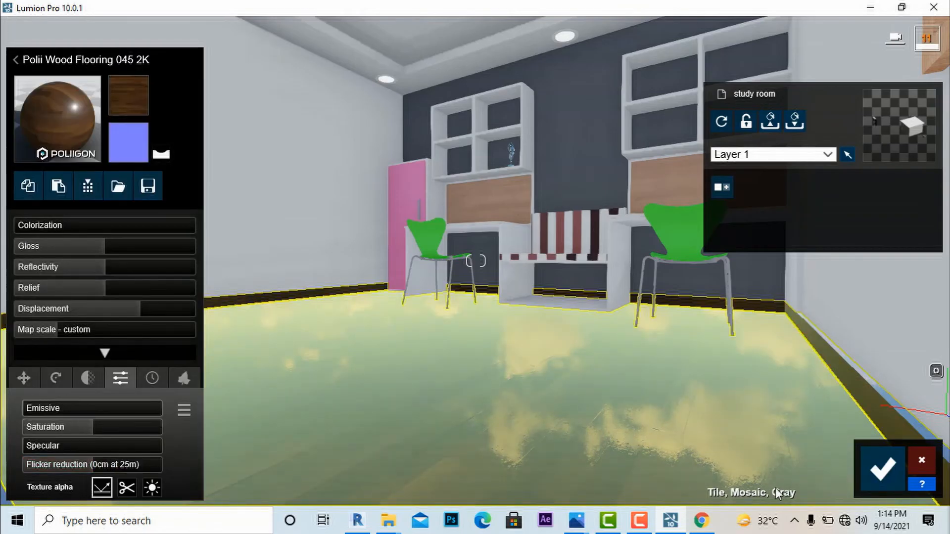
{"action": "left_click", "coordinate": [882, 468]}
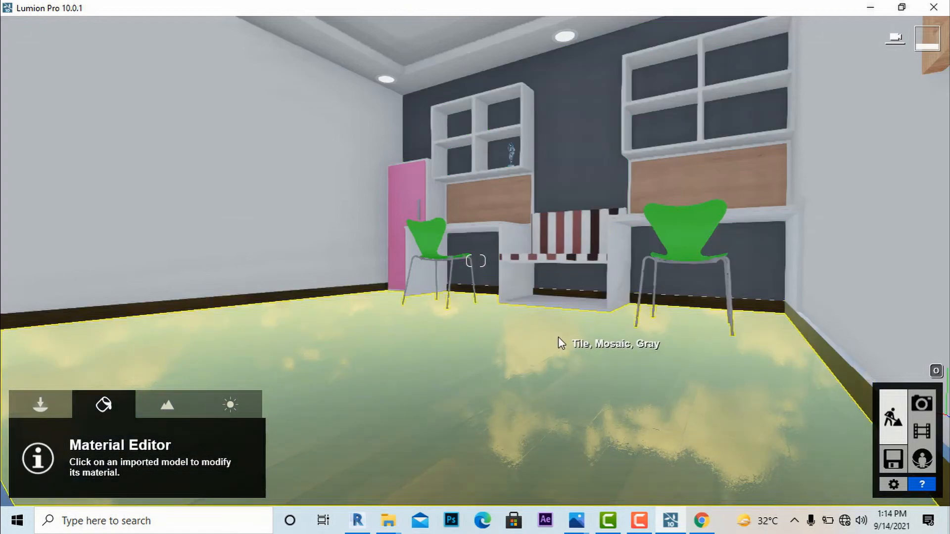
- Switch to placing indoor objects, look through the chair models, and bring up the book models among the decorative accessories
{"action": "key", "text": "q"}
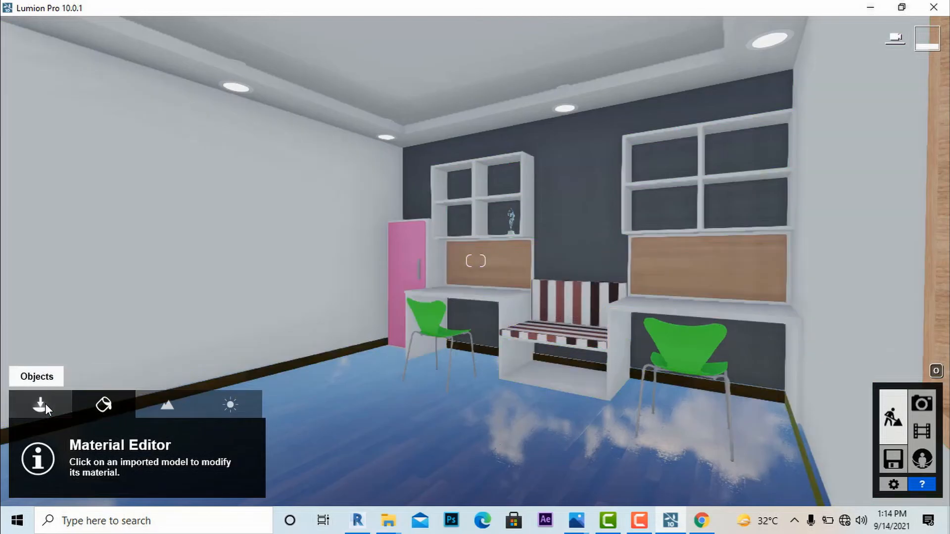
{"action": "left_click", "coordinate": [45, 403]}
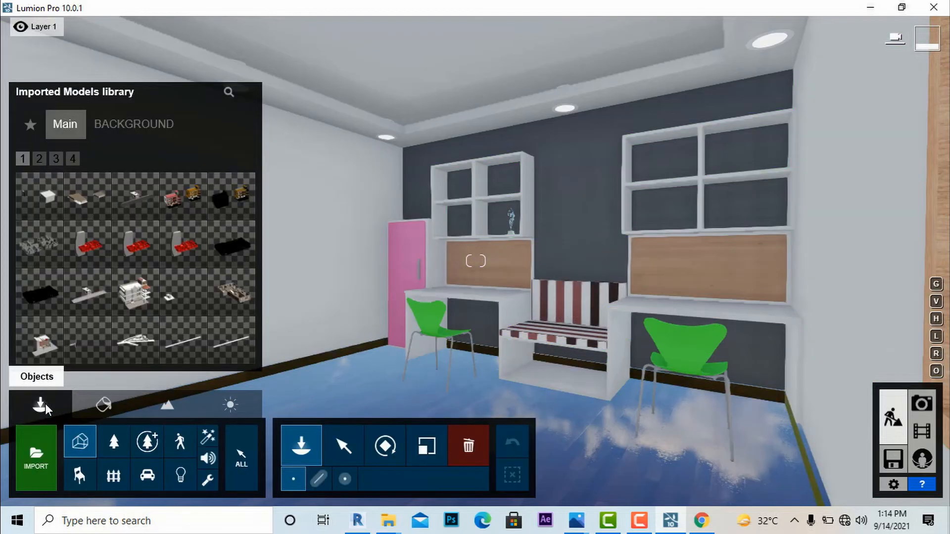
{"action": "left_click", "coordinate": [82, 471]}
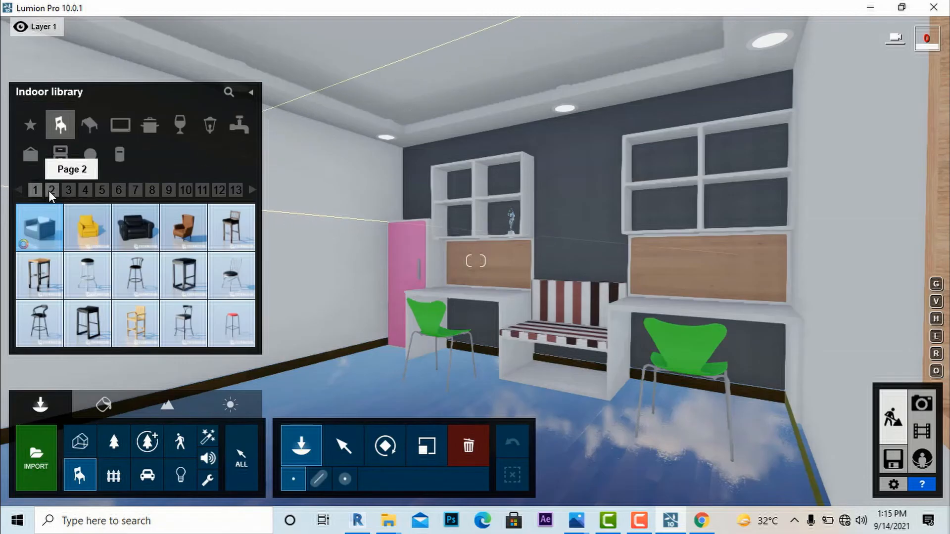
{"action": "left_click", "coordinate": [67, 189]}
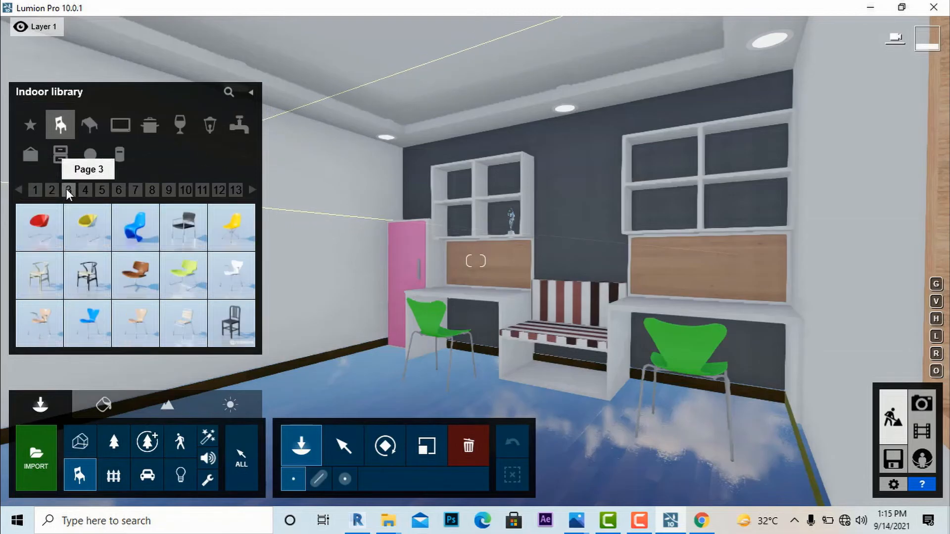
{"action": "left_click", "coordinate": [84, 190]}
{"action": "left_click", "coordinate": [102, 189]}
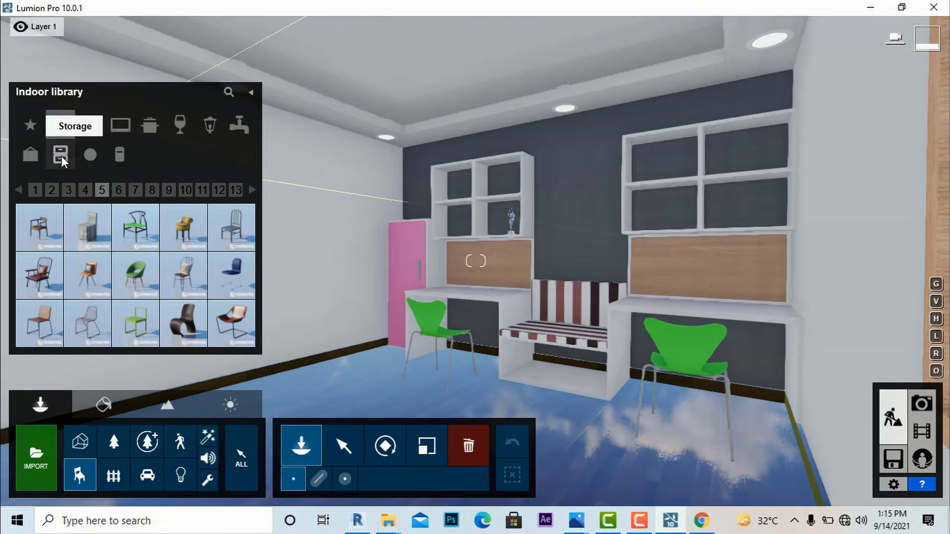
{"action": "left_click", "coordinate": [31, 156]}
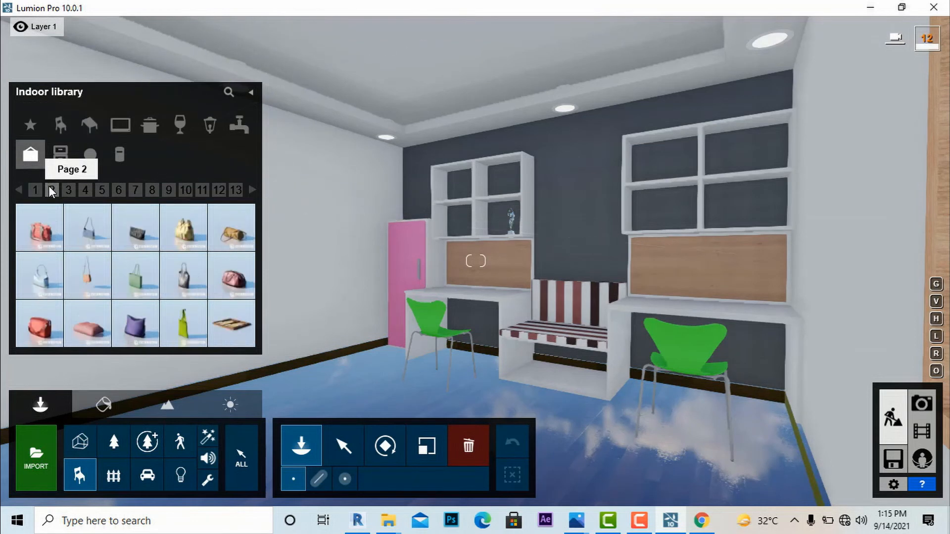
{"action": "left_click", "coordinate": [67, 190]}
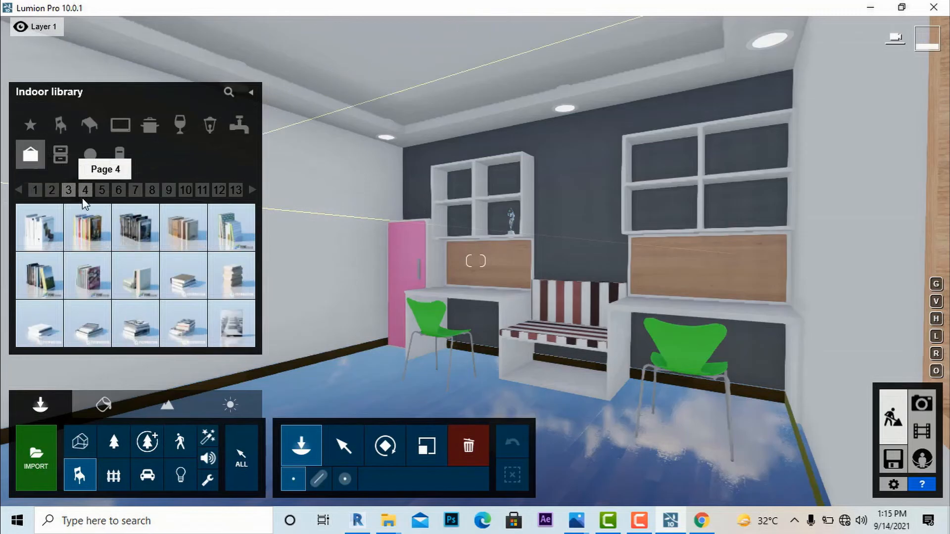
- Choose flat book stacks and place one in each lower compartment of the larger wall shelf unit
{"action": "left_click", "coordinate": [87, 226]}
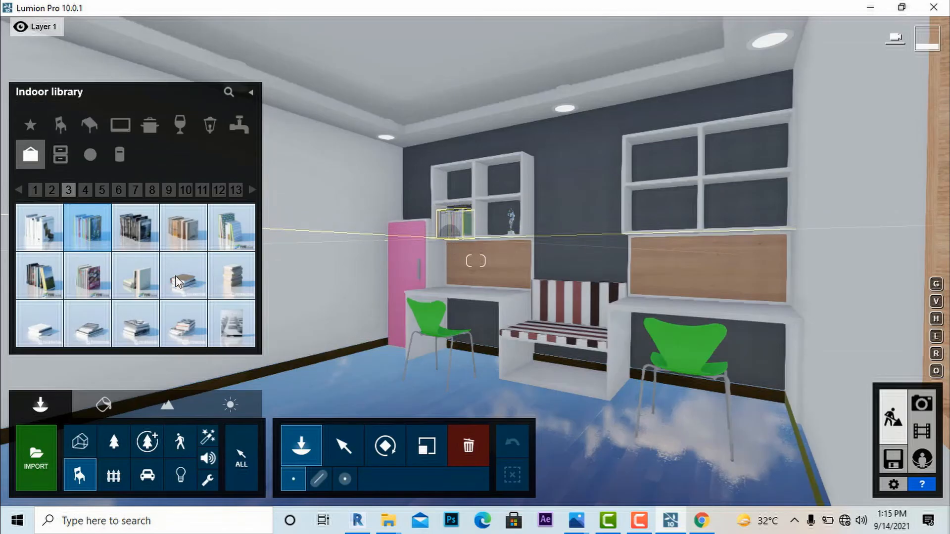
{"action": "left_click", "coordinate": [89, 275]}
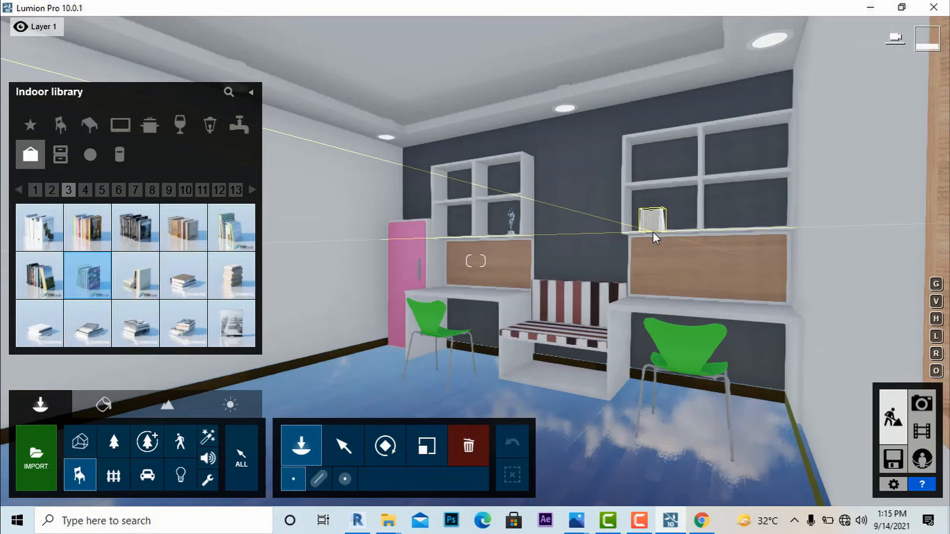
{"action": "left_click", "coordinate": [188, 288]}
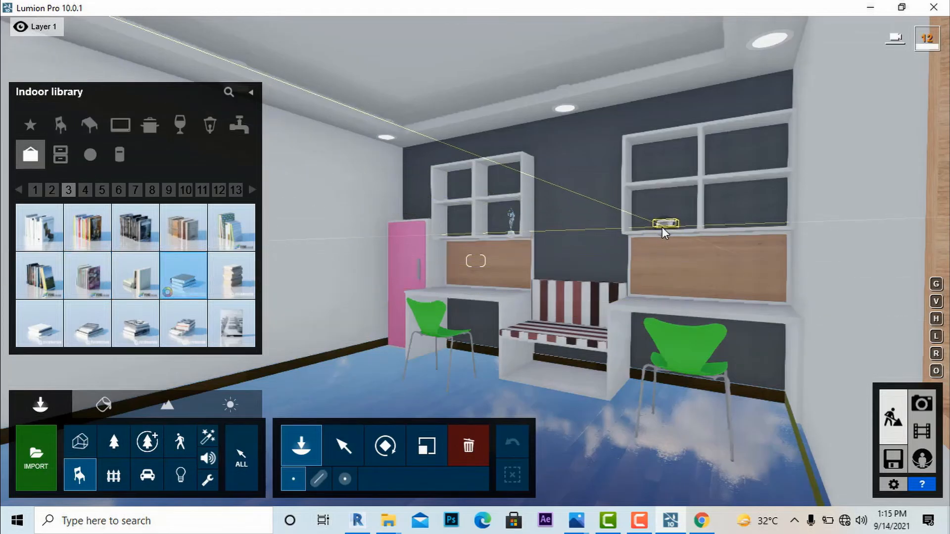
{"action": "left_click", "coordinate": [655, 231]}
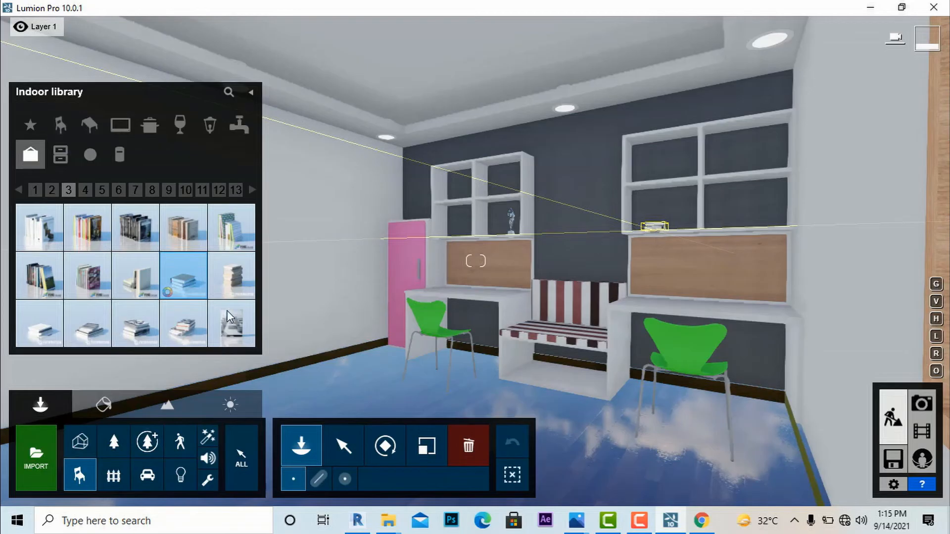
{"action": "left_click", "coordinate": [184, 323]}
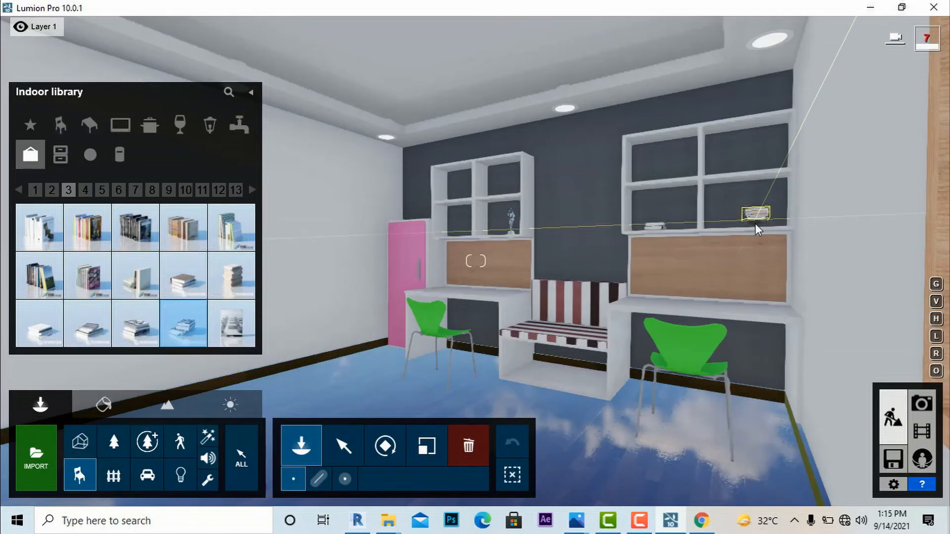
{"action": "left_click", "coordinate": [755, 226]}
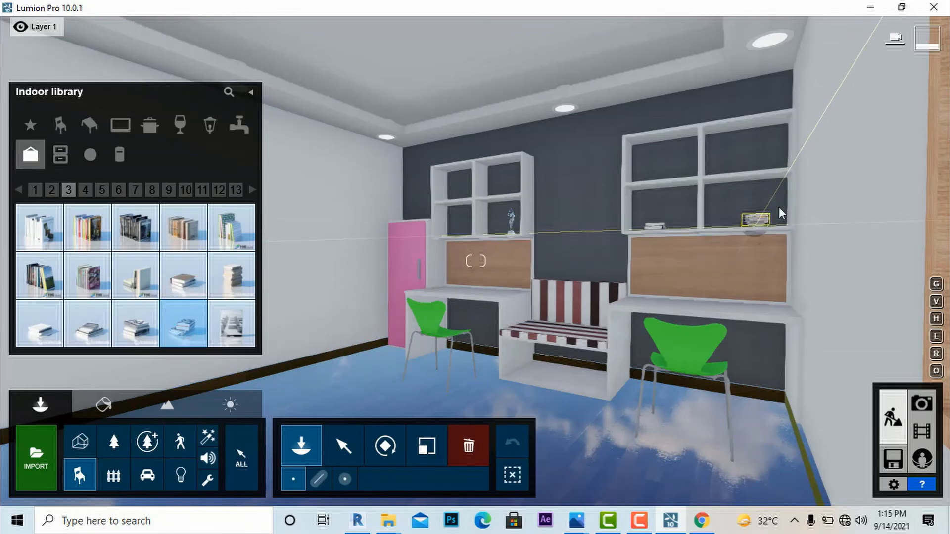
- Place the Books 003 model in the upper-left compartment of the larger wall shelf unit and rotate its heading to 168°
{"action": "key", "text": "Escape"}
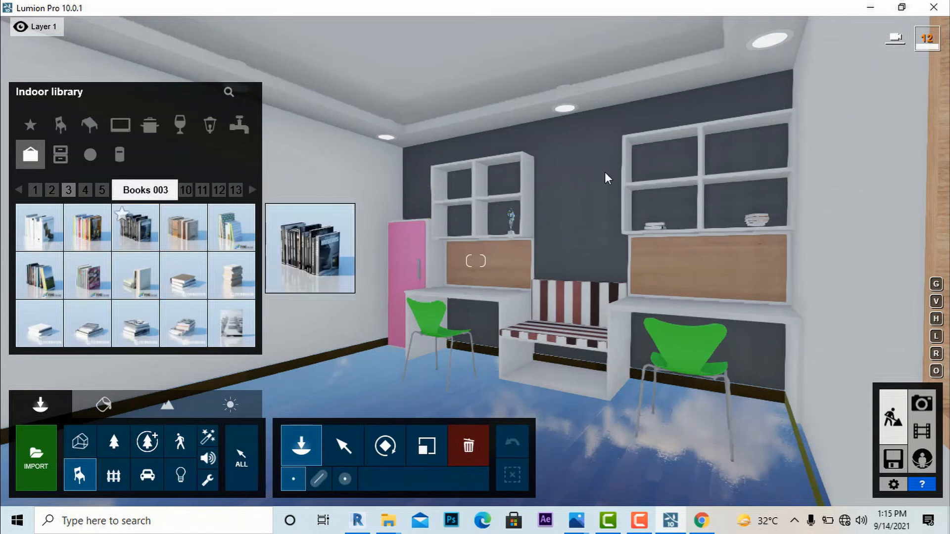
{"action": "left_click", "coordinate": [133, 230]}
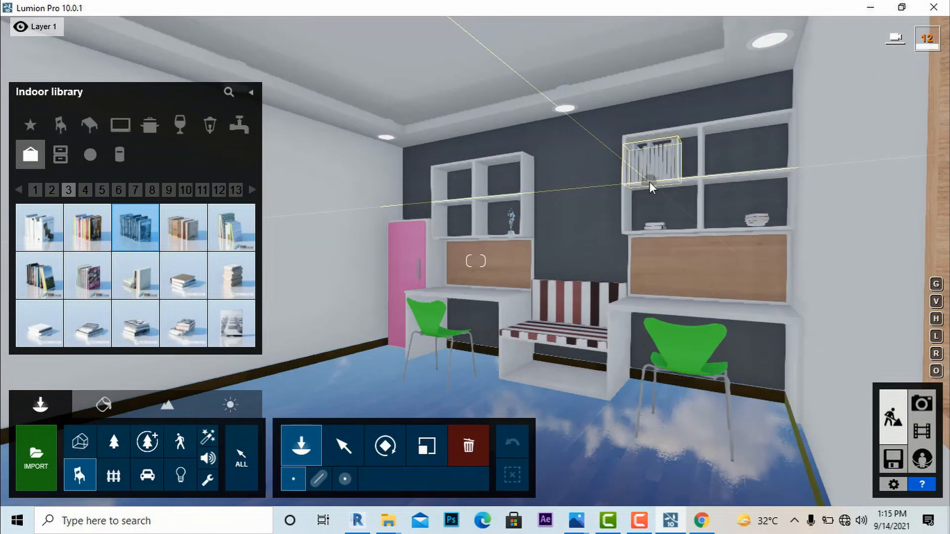
{"action": "left_click", "coordinate": [649, 182]}
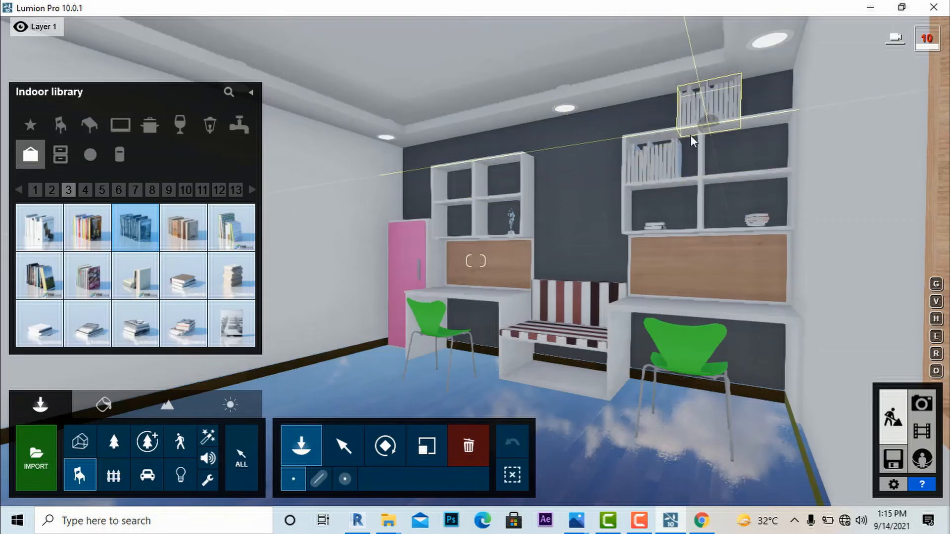
{"action": "left_click", "coordinate": [386, 445]}
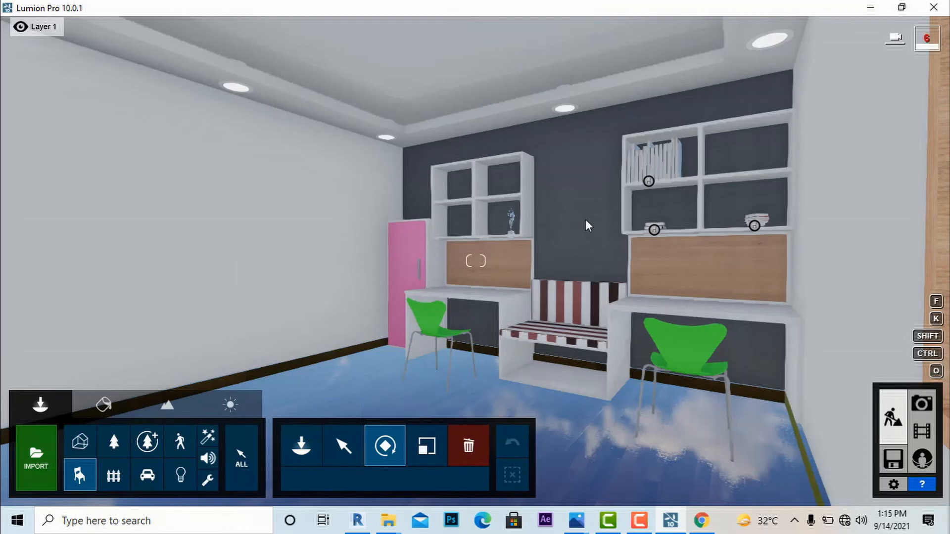
{"action": "left_click", "coordinate": [648, 181]}
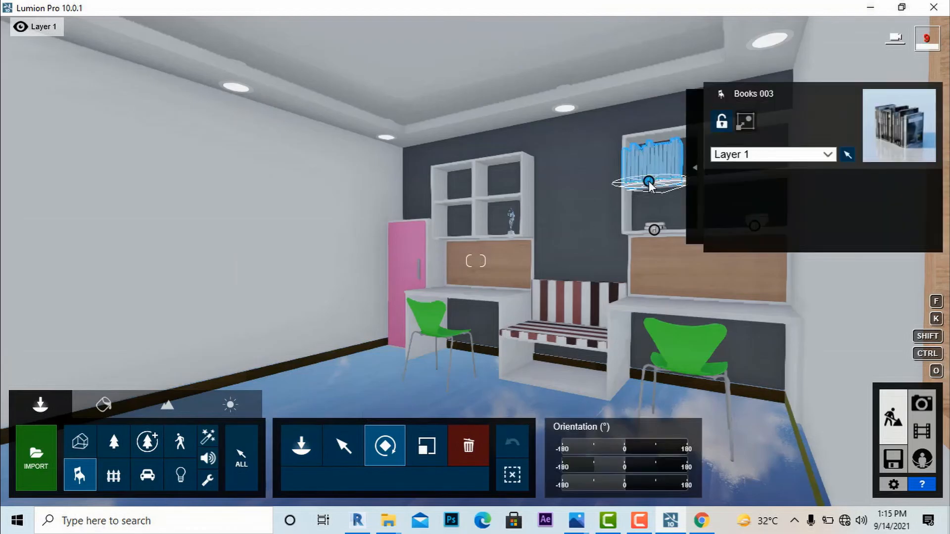
{"action": "left_click_drag", "start_coordinate": [628, 444], "coordinate": [679, 447]}
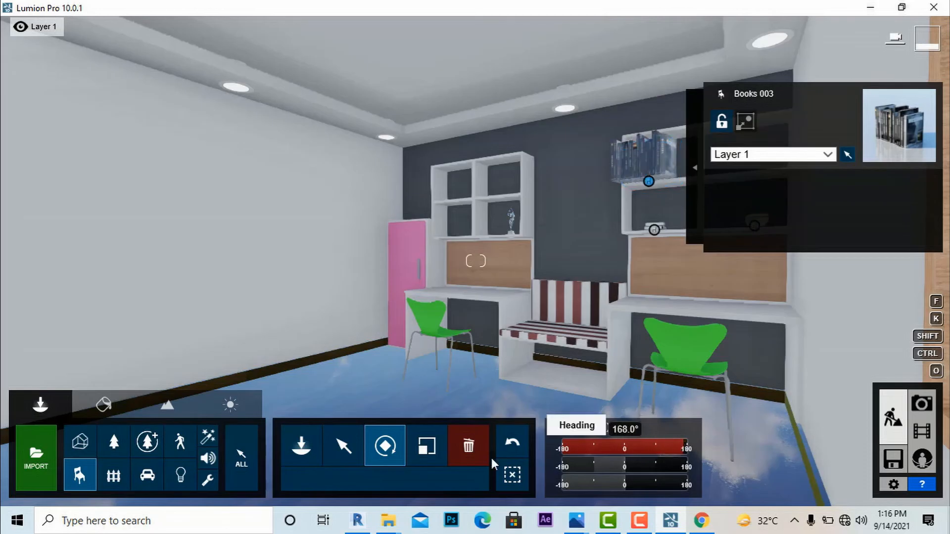
- Move the Books 003 row horizontally so it sits inside the upper-left compartment of the larger shelf unit
{"action": "left_click", "coordinate": [344, 449]}
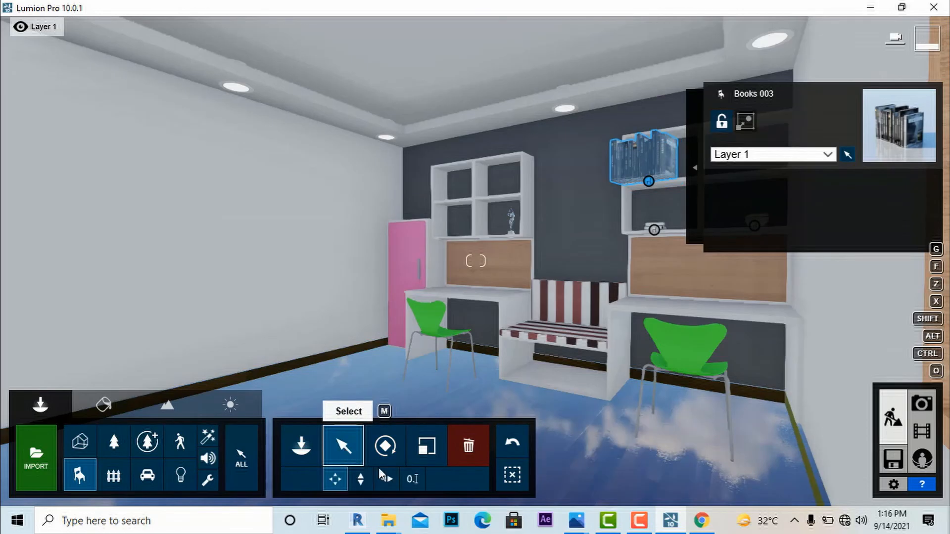
{"action": "left_click", "coordinate": [387, 478]}
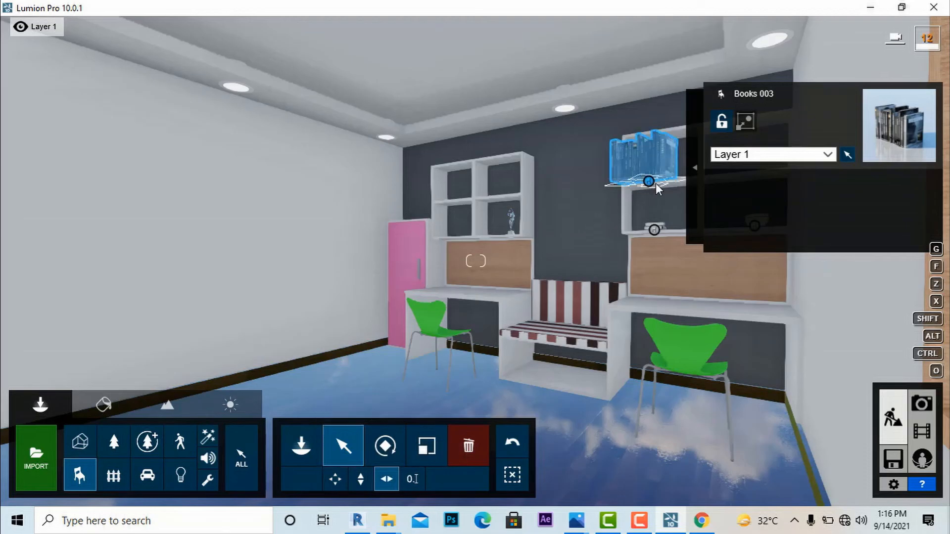
{"action": "mouse_move", "coordinate": [660, 182]}
{"action": "left_mouse_down"}
{"action": "mouse_move", "coordinate": [675, 178]}
{"action": "mouse_move", "coordinate": [664, 185]}
{"action": "left_mouse_up"}
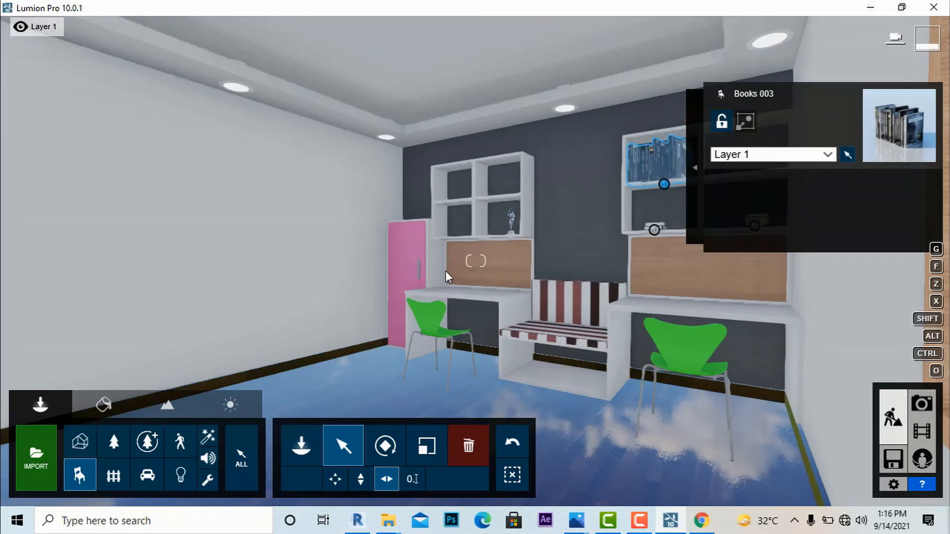
{"action": "right_click_drag", "start_coordinate": [449, 279], "coordinate": [532, 287]}
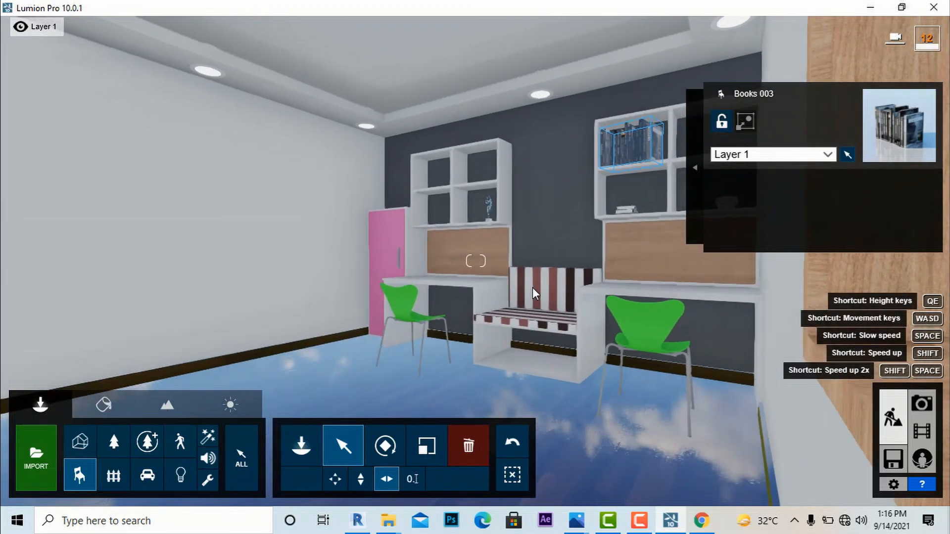
{"action": "key", "text": "q"}
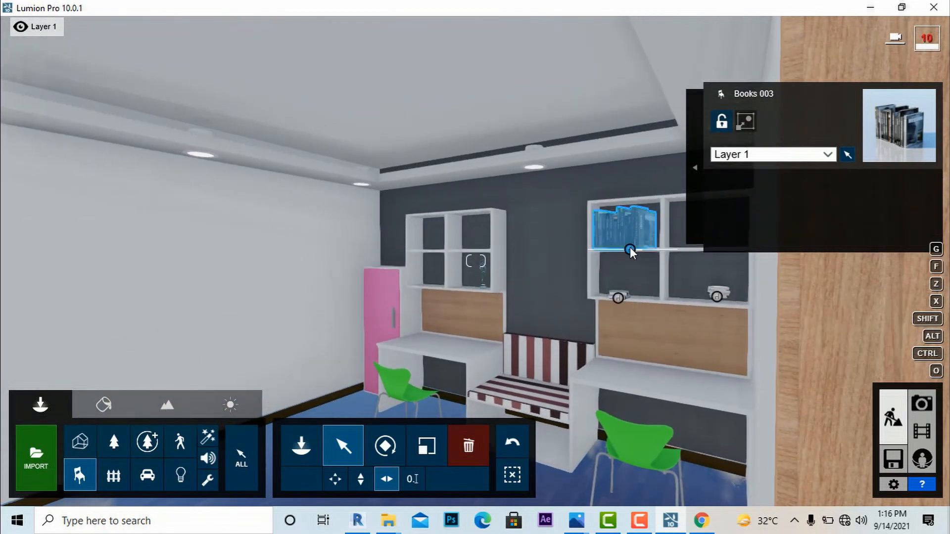
{"action": "mouse_move", "coordinate": [636, 246]}
{"action": "left_mouse_down"}
{"action": "mouse_move", "coordinate": [611, 253]}
{"action": "mouse_move", "coordinate": [626, 248]}
{"action": "left_mouse_up"}
{"action": "key", "text": "w"}
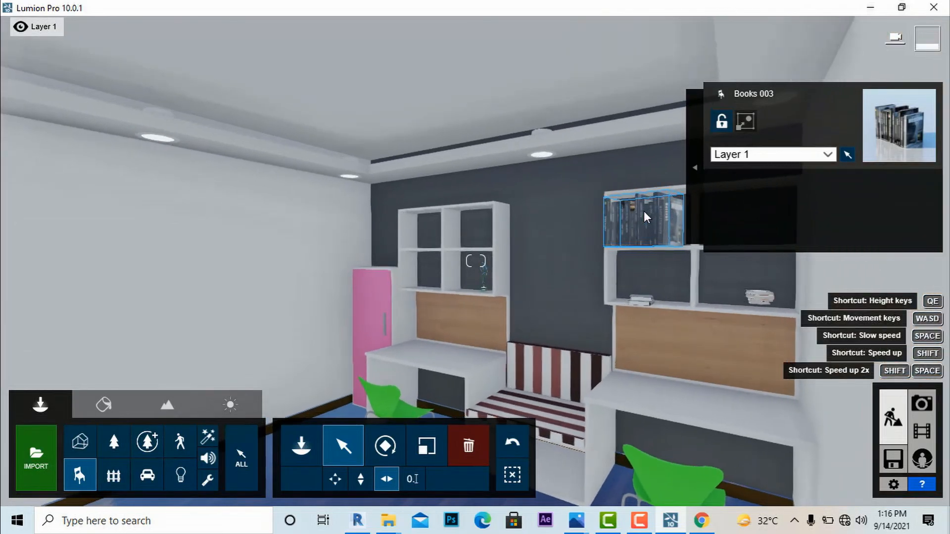
{"action": "key", "text": "q"}
{"action": "key", "text": "e"}
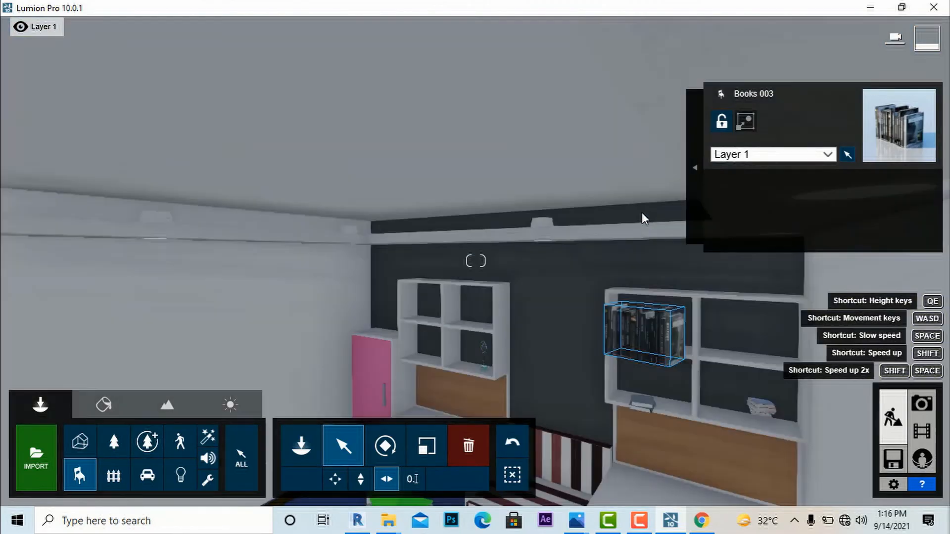
{"action": "key", "text": "e"}
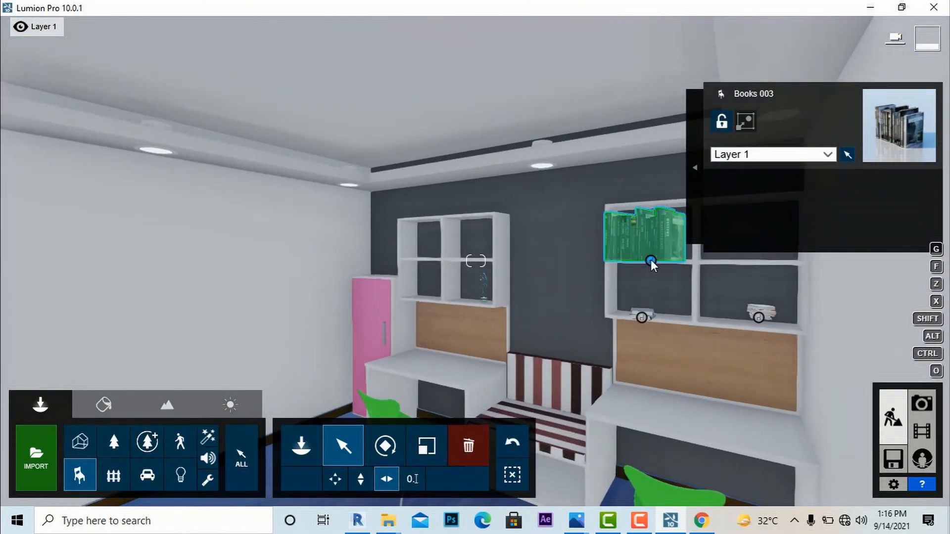
{"action": "left_click_drag", "start_coordinate": [651, 261], "coordinate": [661, 260]}
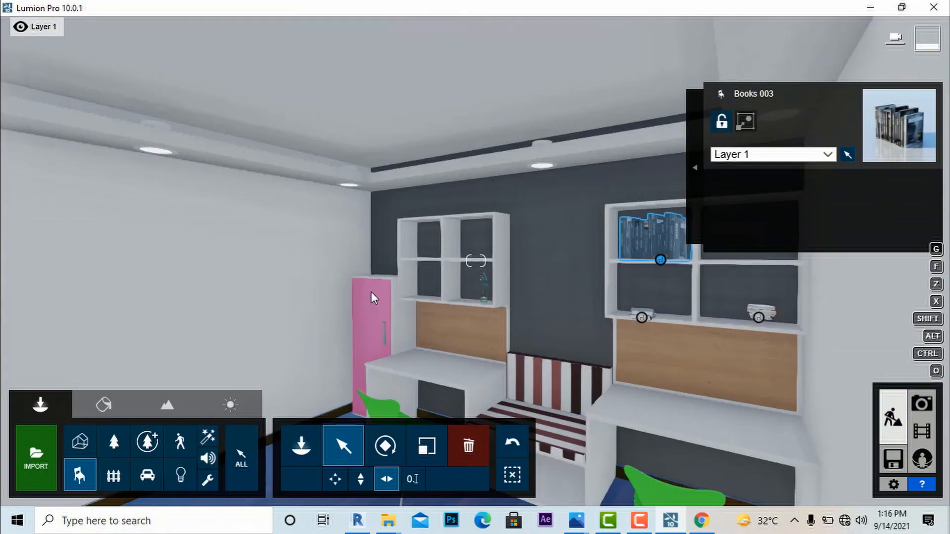
- Place two Lamp06 spotlights high on the dark shelf wall, one between the shelf units and one above the larger unit's right end
{"action": "key", "text": "s"}
{"action": "right_click_drag", "start_coordinate": [476, 261], "coordinate": [631, 302]}
{"action": "key", "text": "w"}
{"action": "right_click_drag", "start_coordinate": [338, 326], "coordinate": [330, 287]}
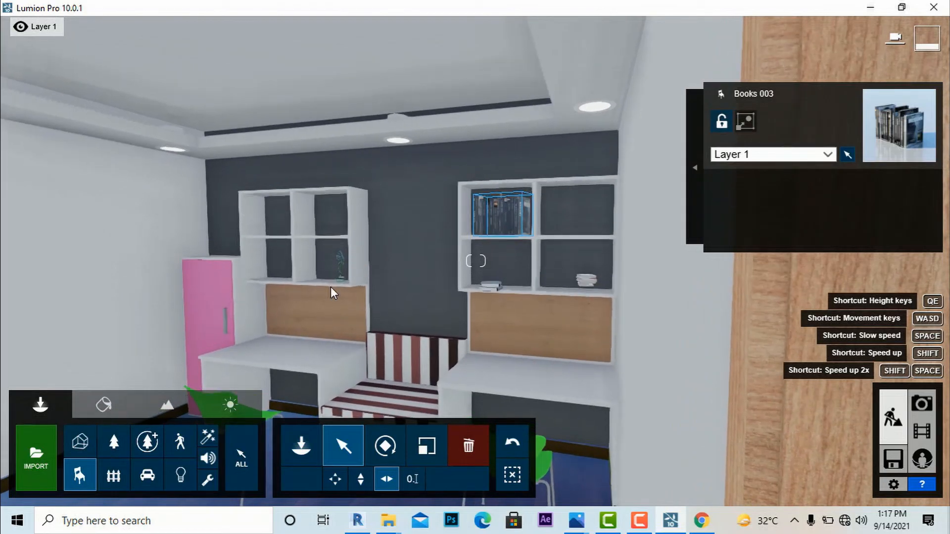
{"action": "key", "text": "e"}
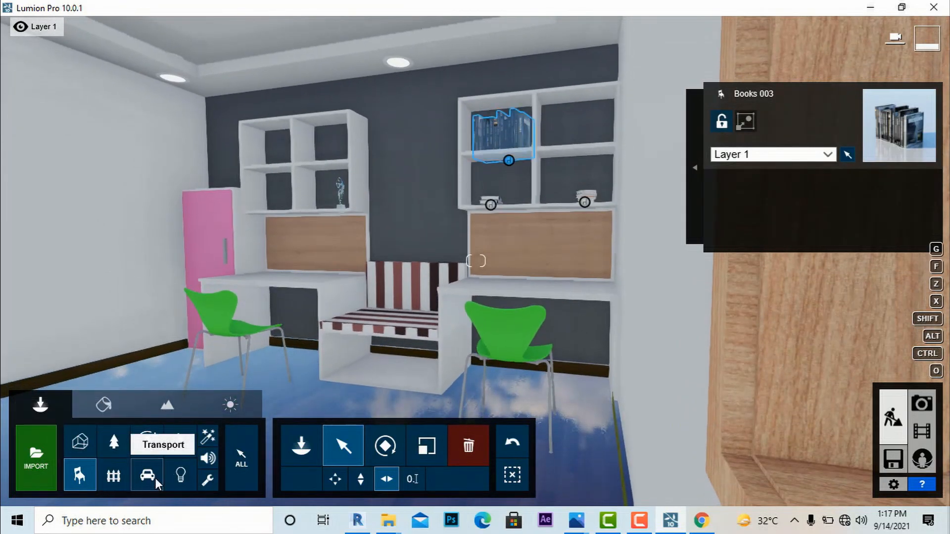
{"action": "left_click", "coordinate": [182, 475]}
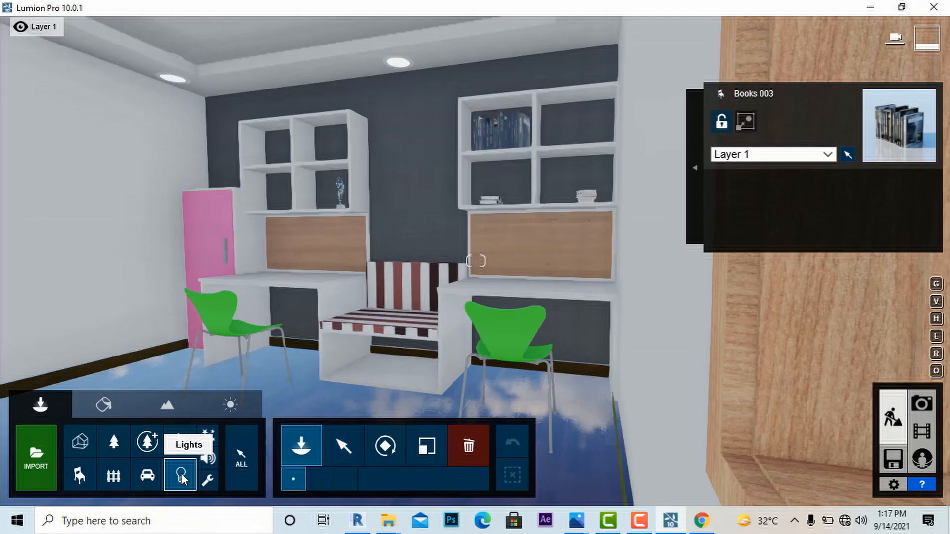
{"action": "left_click", "coordinate": [181, 474]}
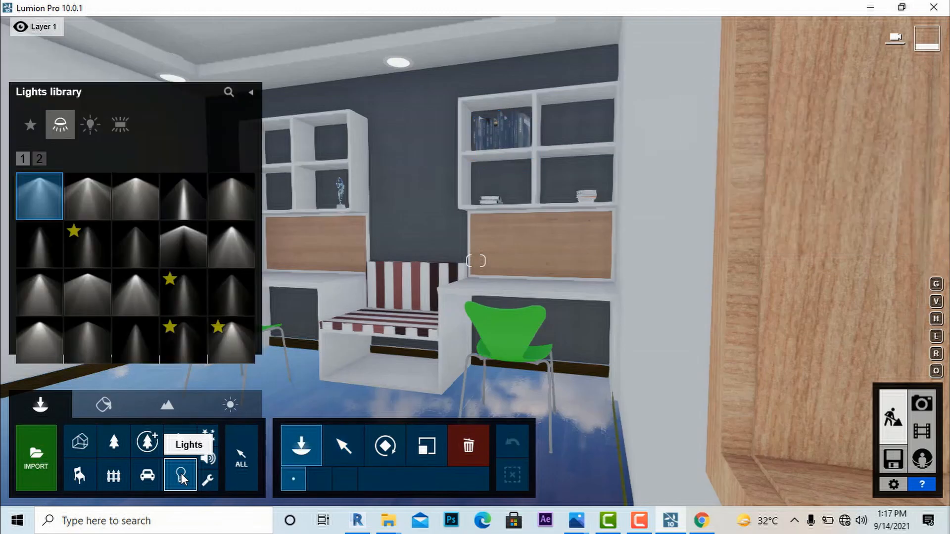
{"action": "left_click", "coordinate": [41, 246]}
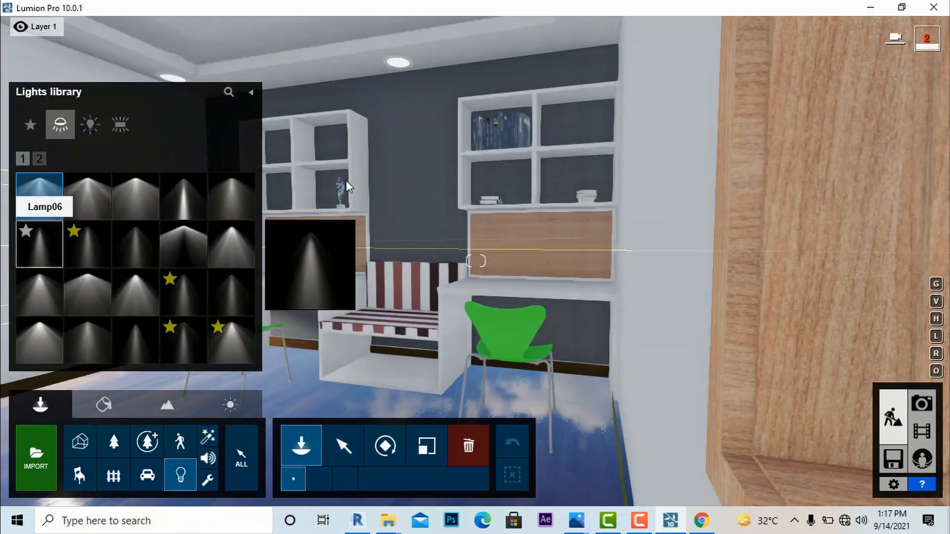
{"action": "left_click", "coordinate": [408, 87]}
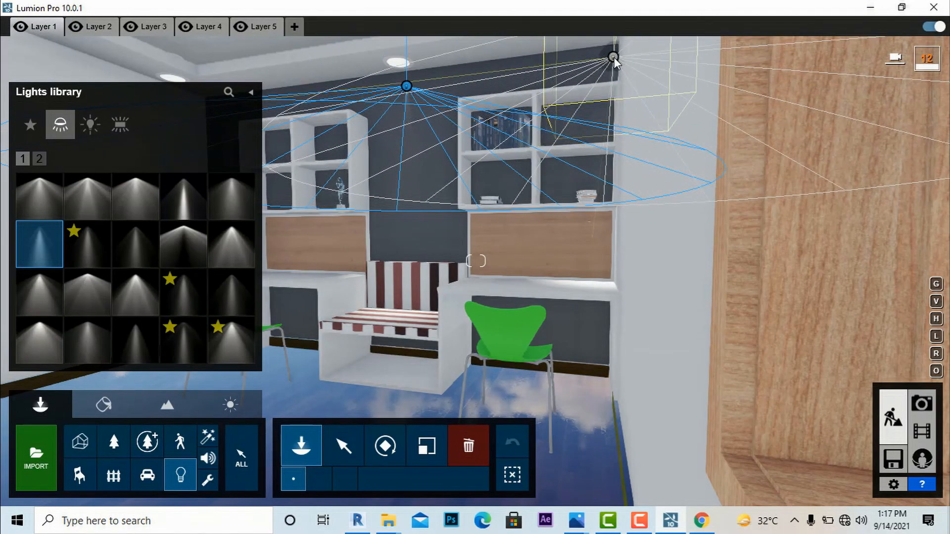
{"action": "left_click", "coordinate": [614, 58]}
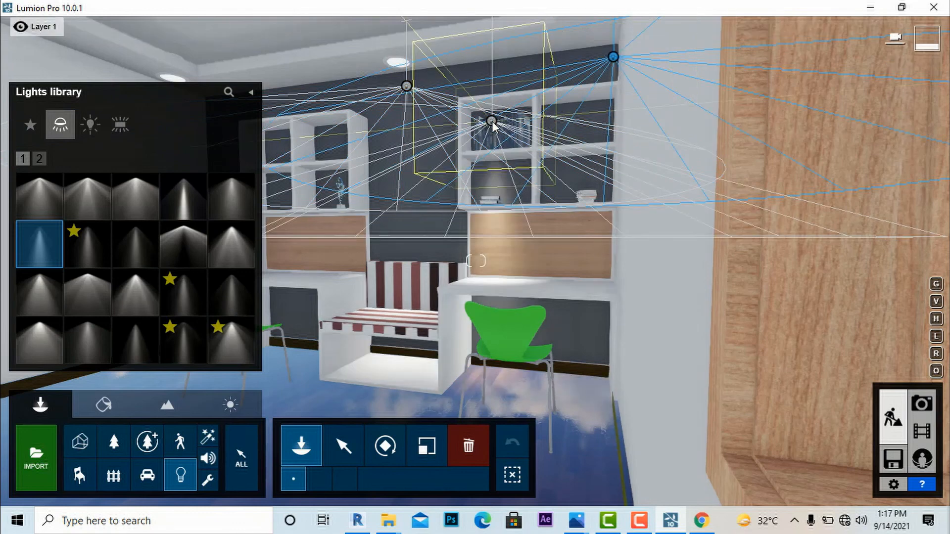
{"action": "key", "text": "Escape"}
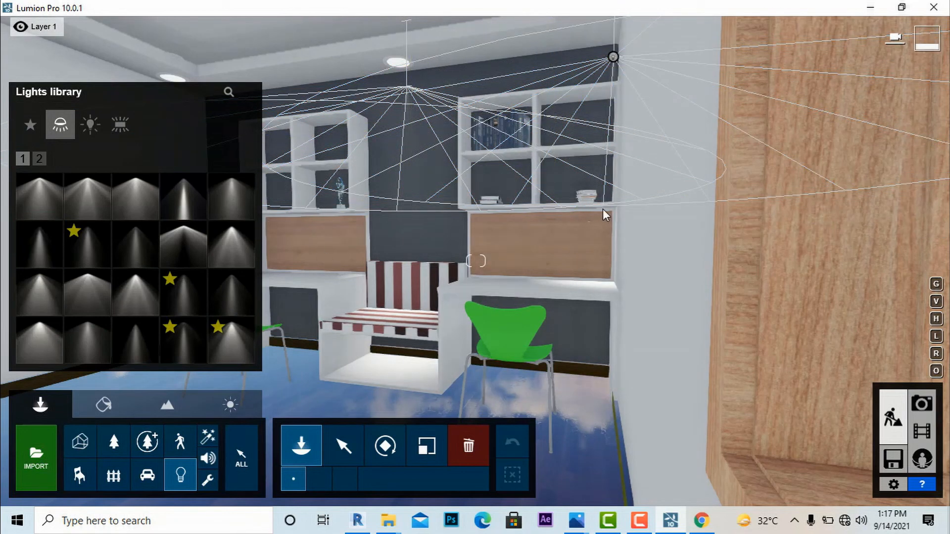
- Frame the desks and shelves from inside the room and update the shot's preview in Photo mode
{"action": "mouse_move", "coordinate": [603, 210]}
{"action": "right_mouse_down"}
{"action": "mouse_move", "coordinate": [583, 297]}
{"action": "mouse_move", "coordinate": [535, 332]}
{"action": "mouse_move", "coordinate": [448, 183]}
{"action": "mouse_move", "coordinate": [602, 209]}
{"action": "right_mouse_up"}
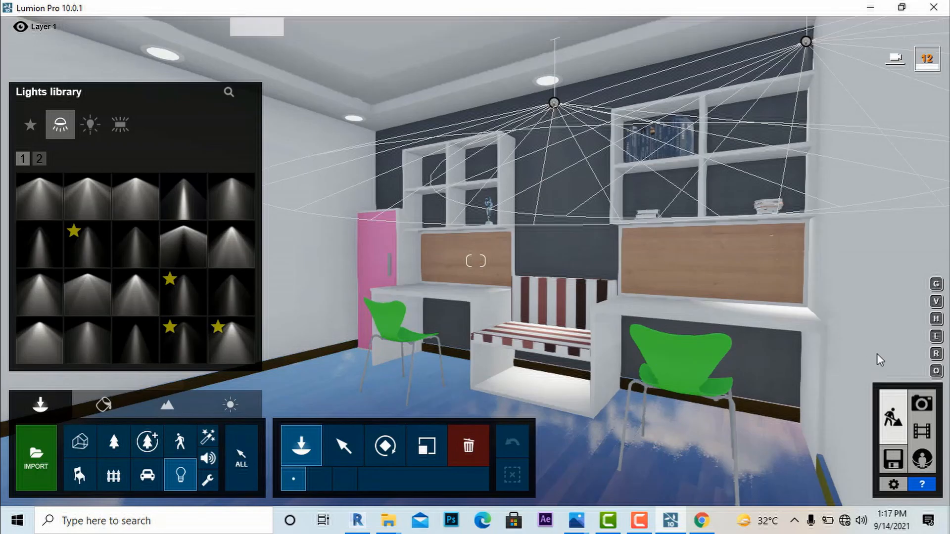
{"action": "left_click", "coordinate": [922, 404]}
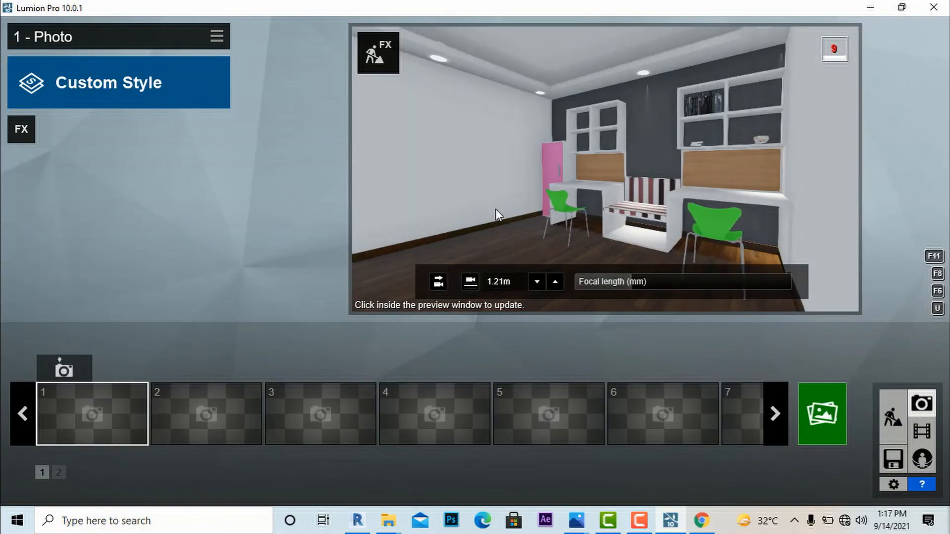
{"action": "left_click", "coordinate": [419, 214]}
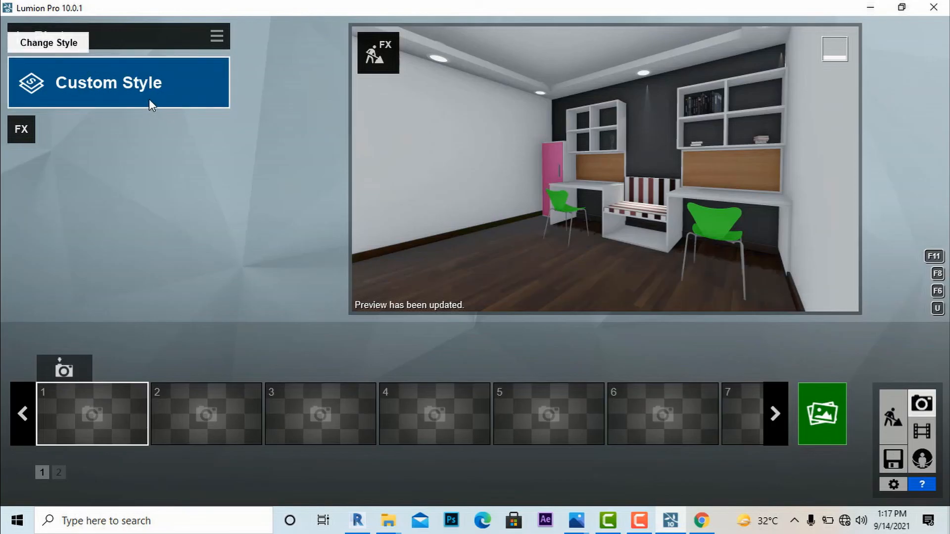
- Render the current shot at Desktop 1920x1080 and save it on the Desktop as the JPG file "study room render"
{"action": "left_click", "coordinate": [830, 409]}
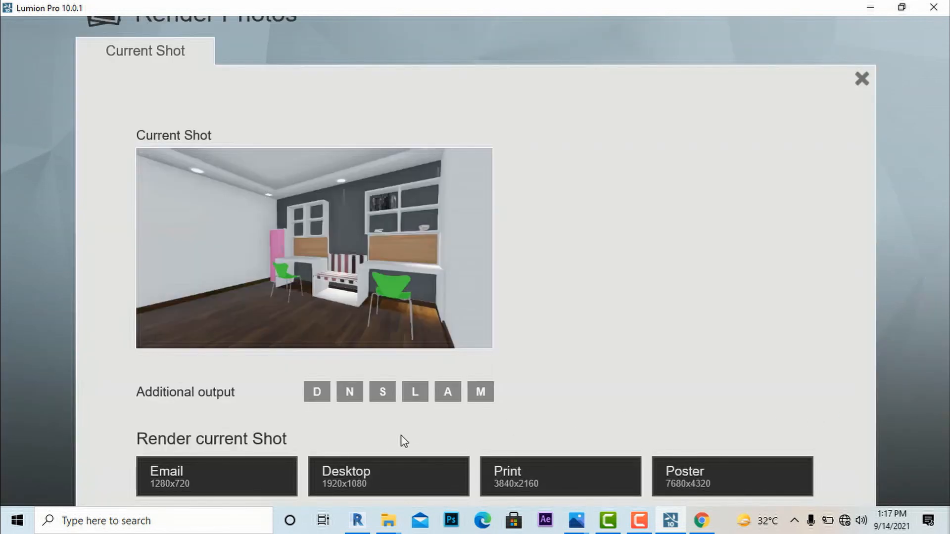
{"action": "left_click", "coordinate": [373, 477]}
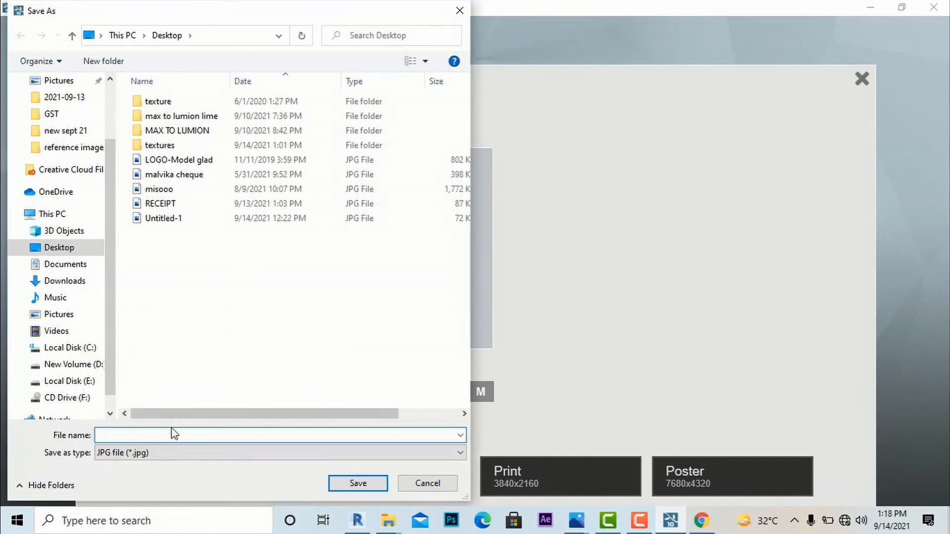
{"action": "type", "text": "study r"}
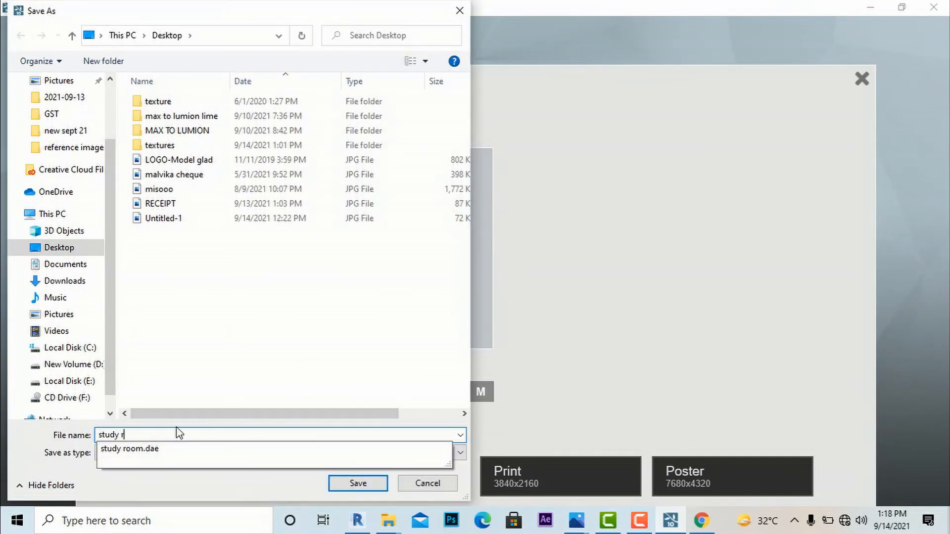
{"action": "type", "text": "oom ren"}
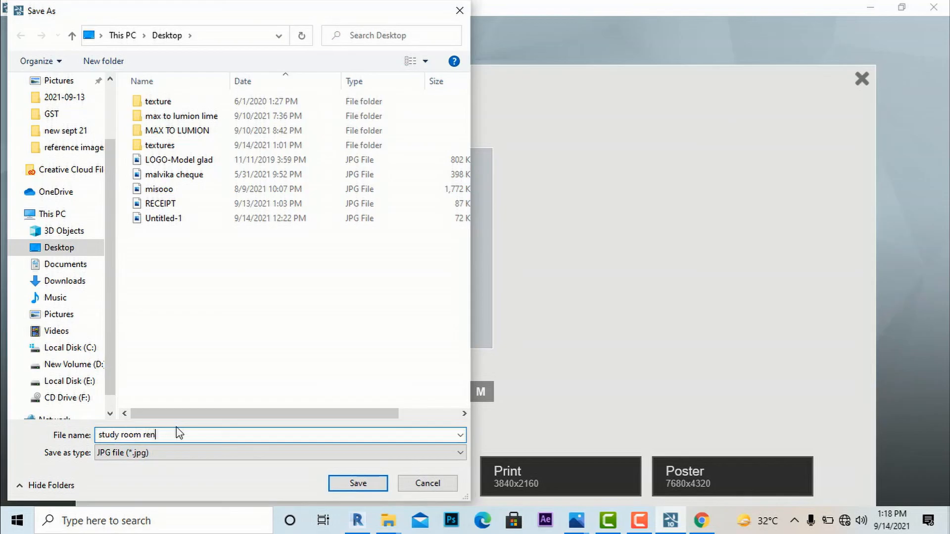
{"action": "type", "text": "der"}
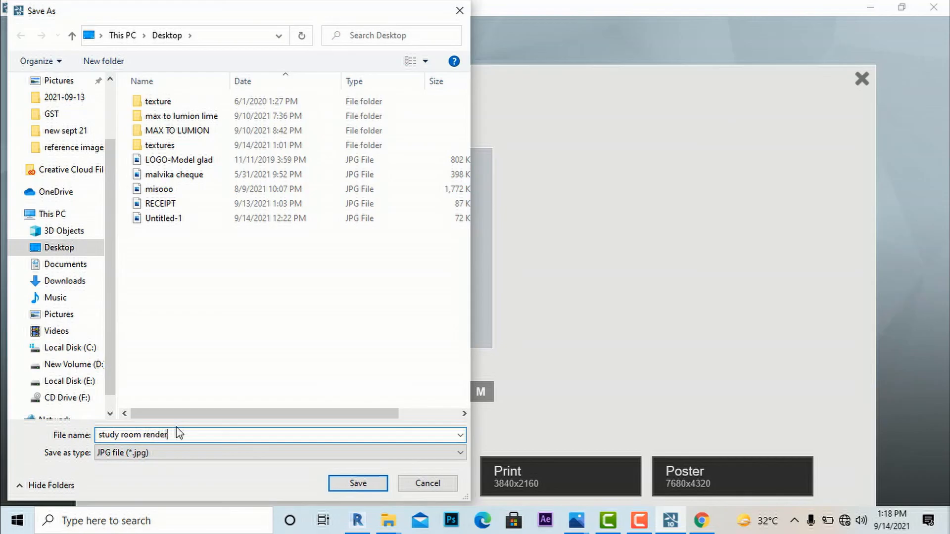
{"action": "left_click", "coordinate": [352, 485]}
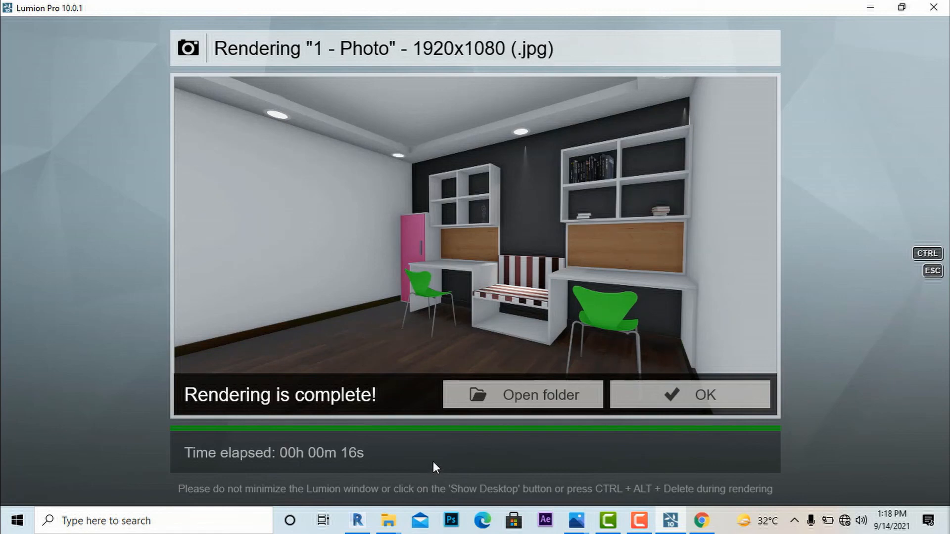
- Go to the render's output folder in File Explorer and open the study room render image
{"action": "left_click", "coordinate": [507, 401]}
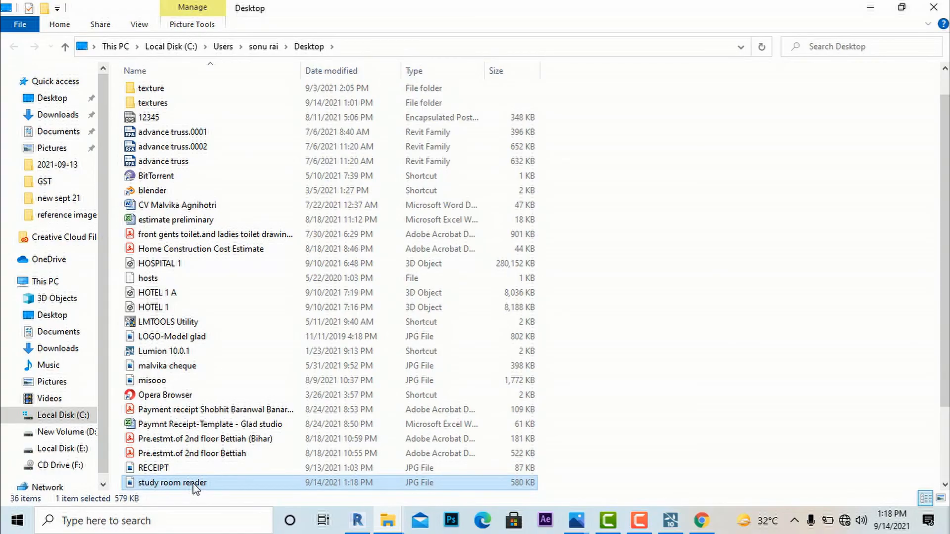
{"action": "double_click", "coordinate": [194, 485]}
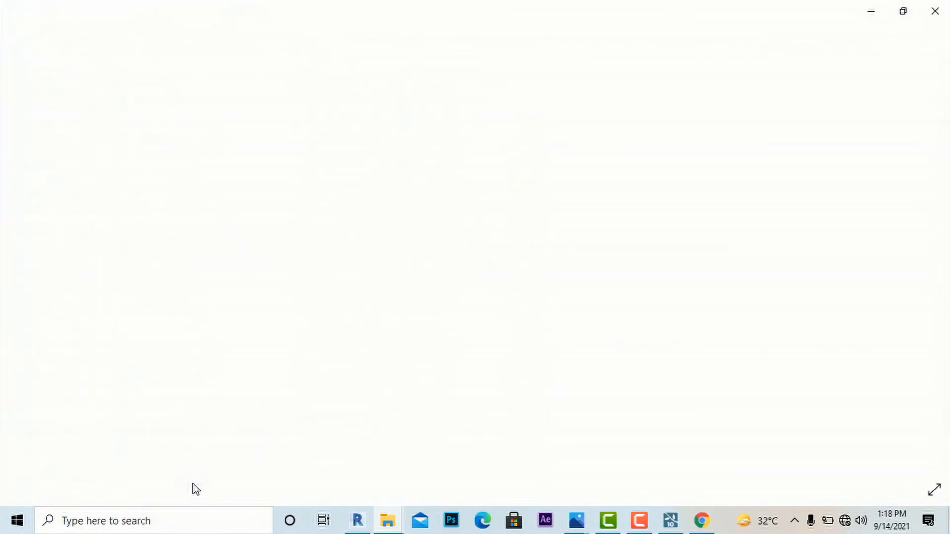